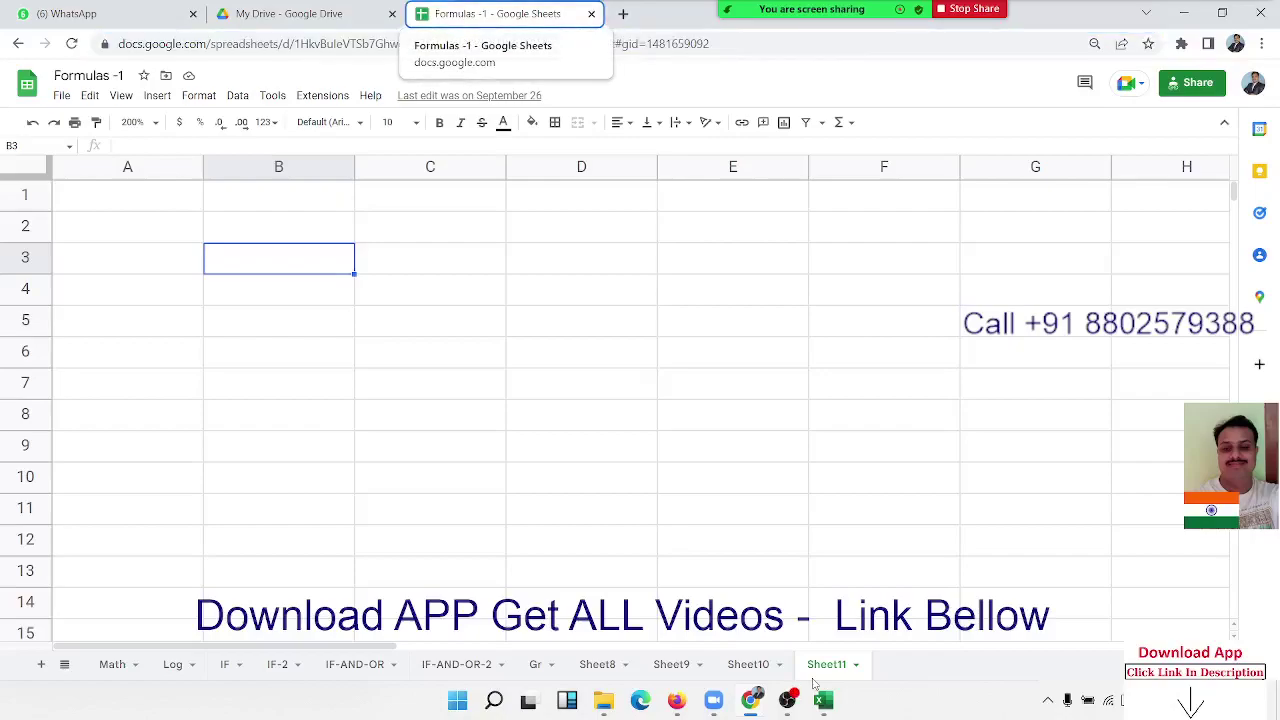
Enter -526, 526 and 654 into A2:A4 of Sheet11.
left_click(283, 286)
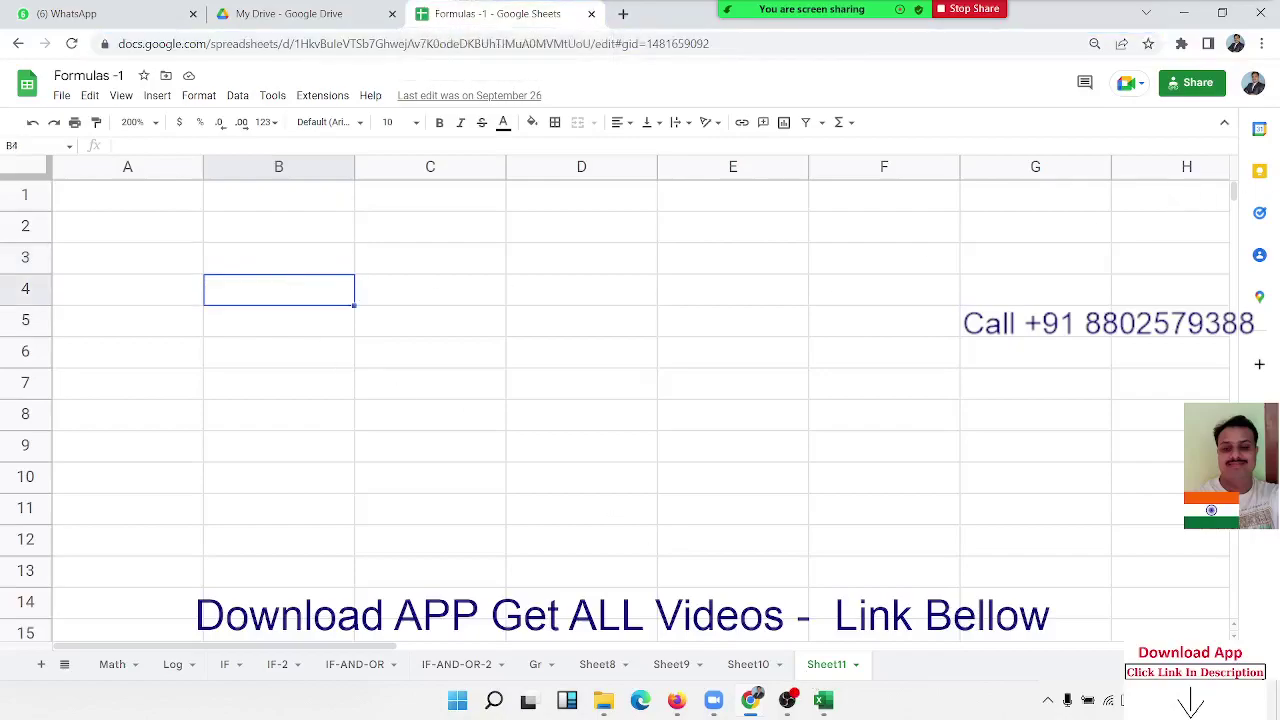
left_click(156, 238)
type("=")
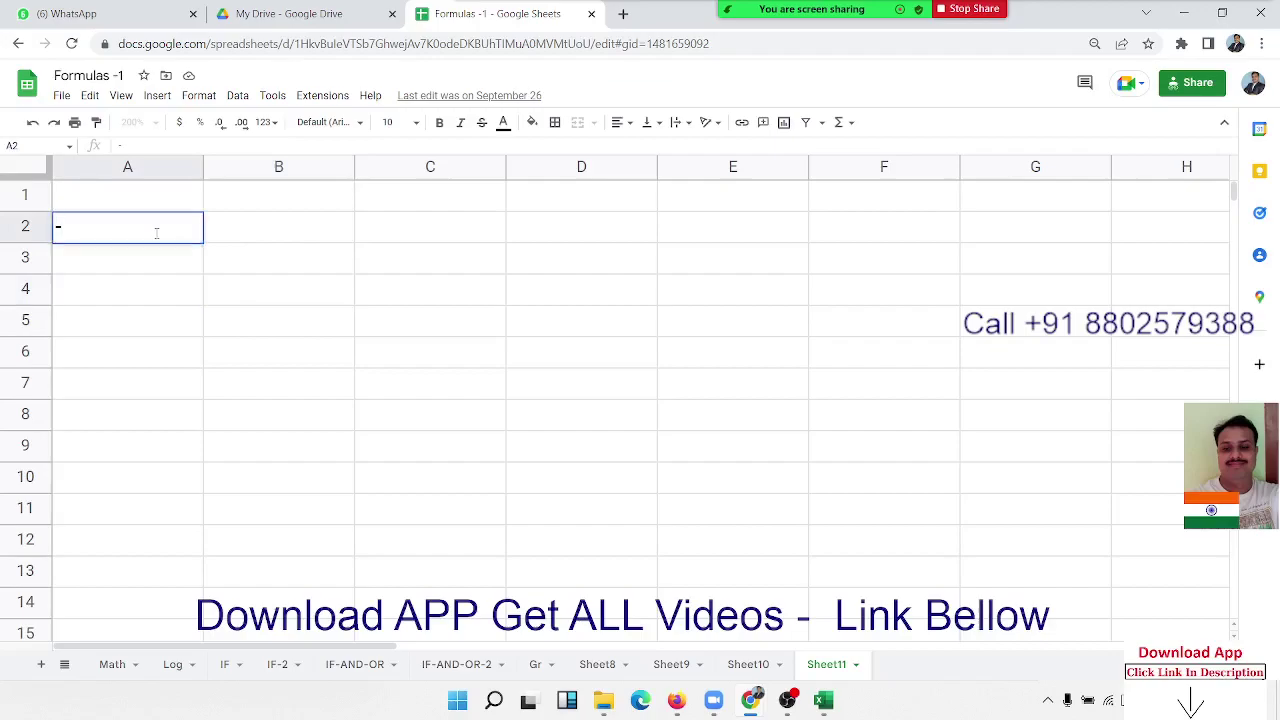
type("526")
key("Return")
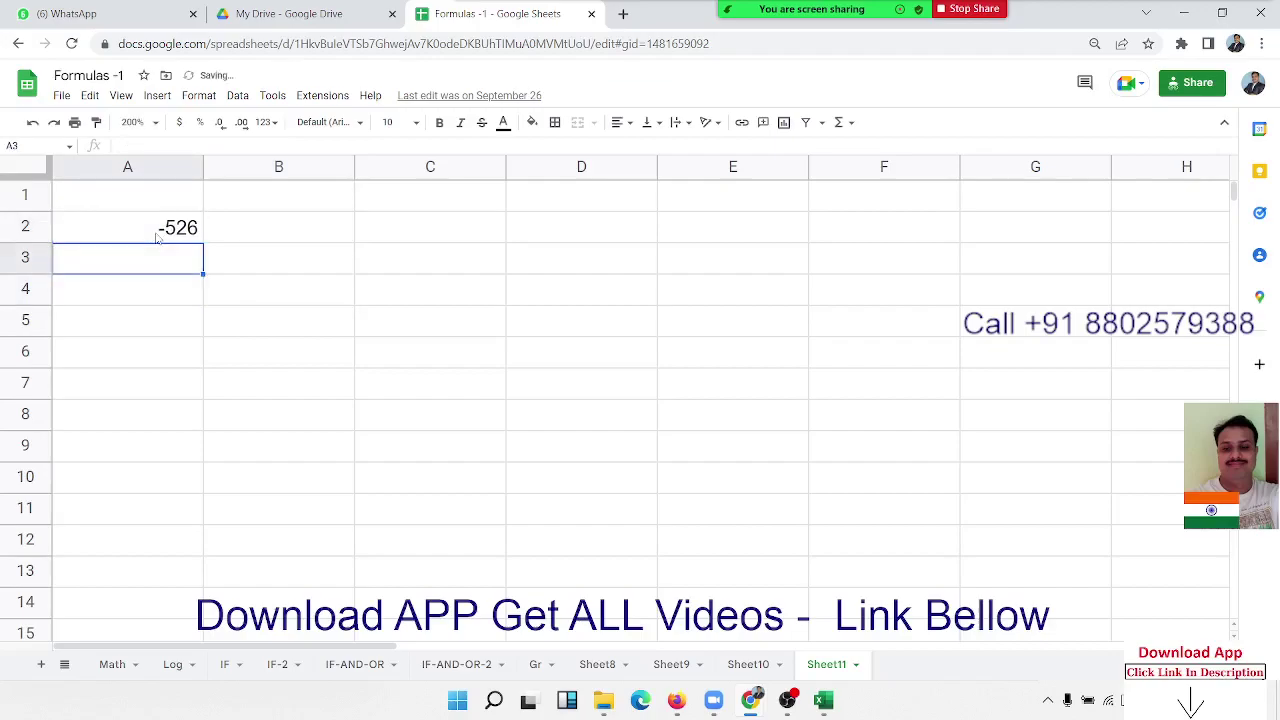
type("526")
key("Return")
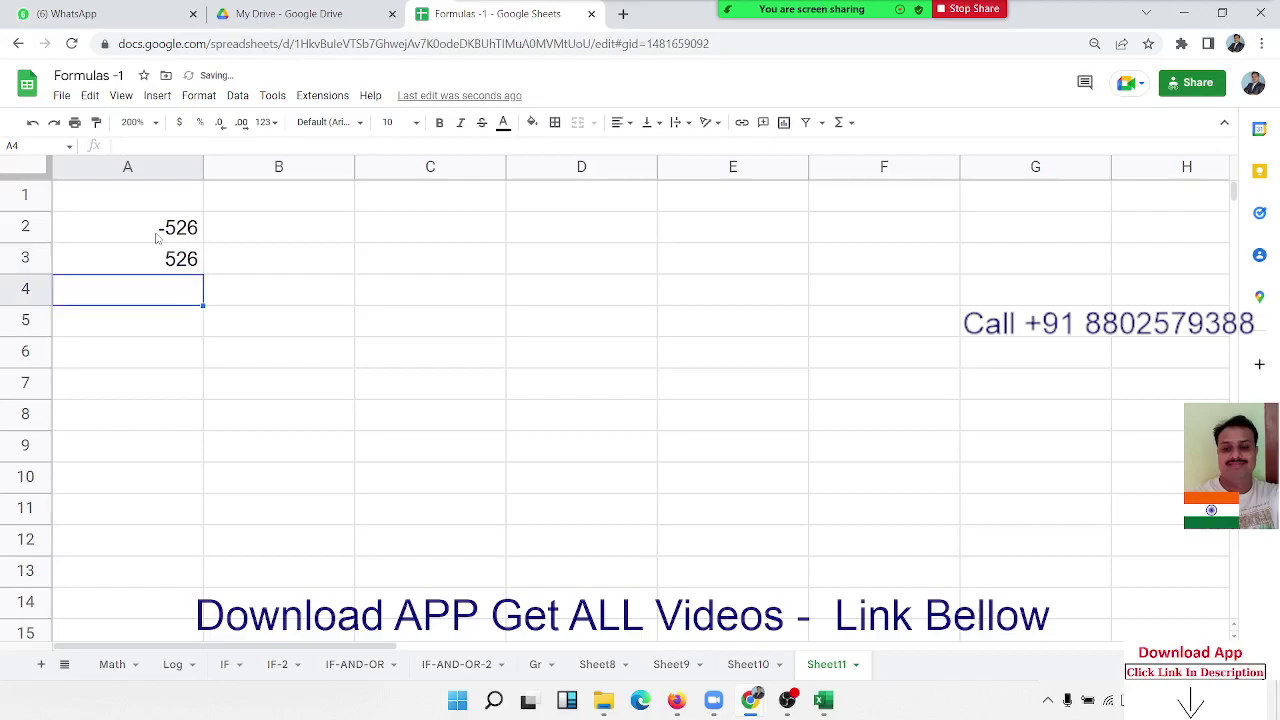
type("654")
key("Return")
Continue the list with 265, -526, 325 and -523 in A5:A8, returning to A2.
type("265")
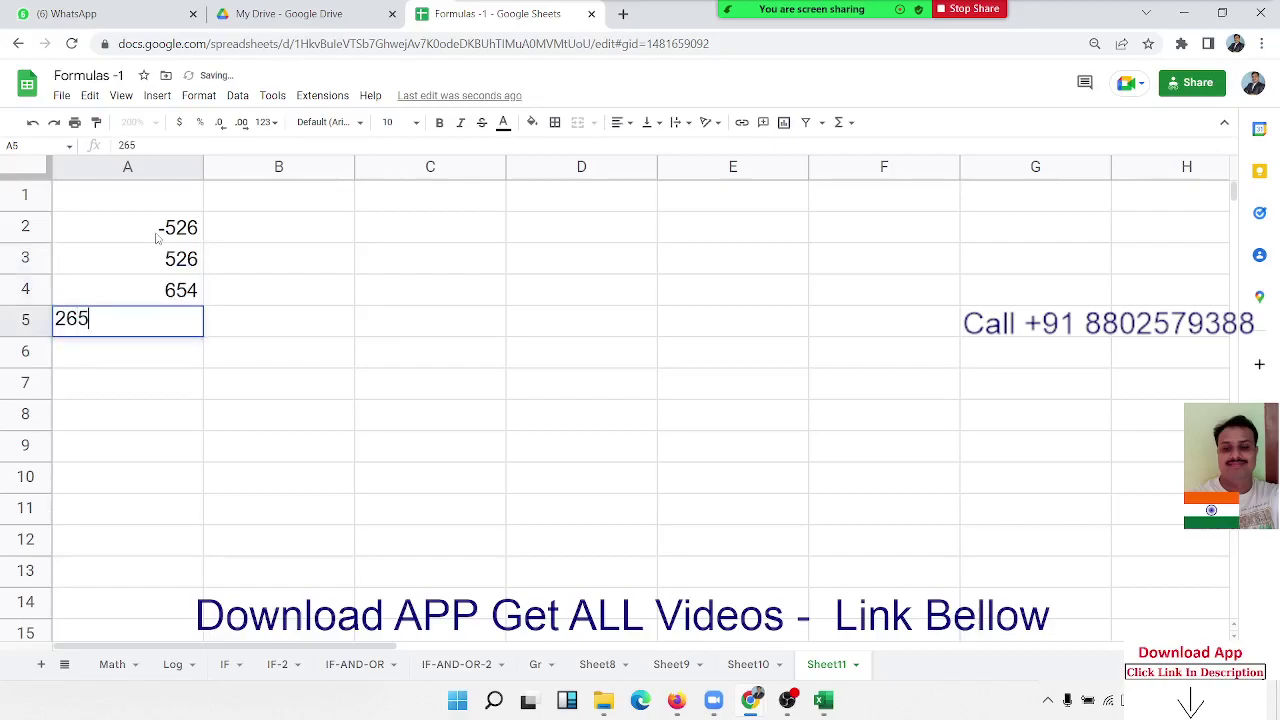
key("Return")
type("-52")
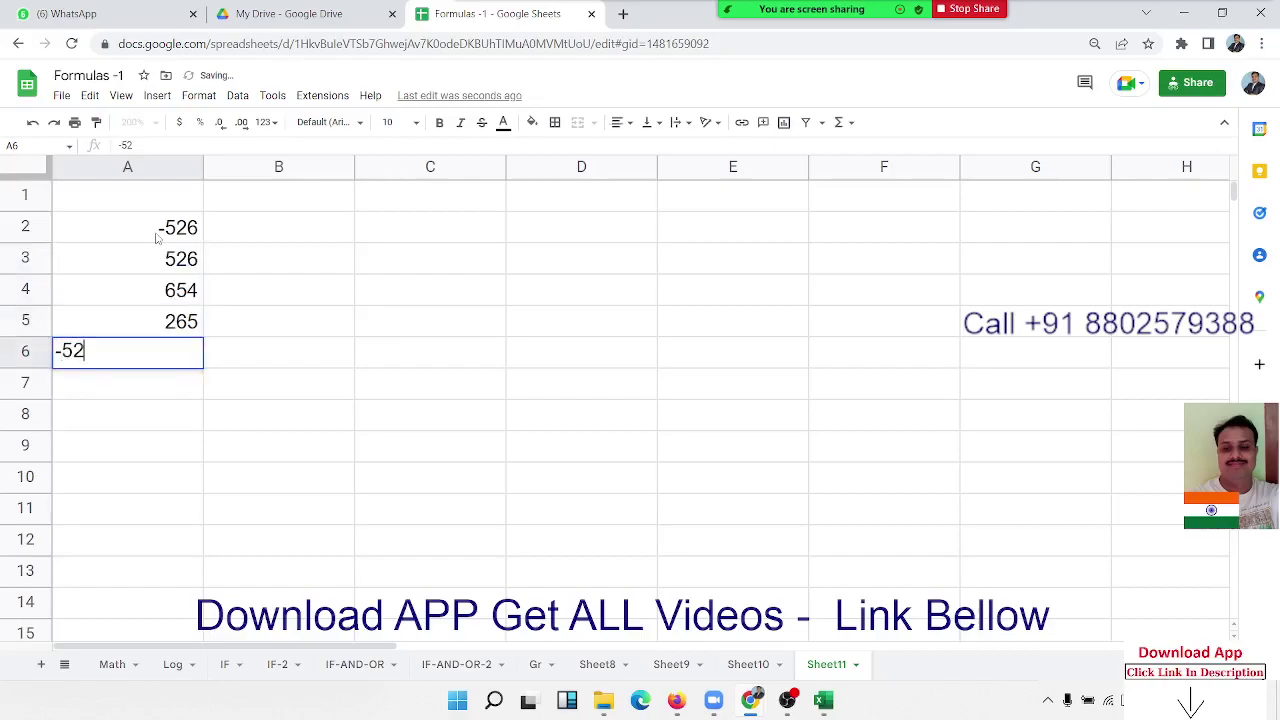
type("6")
key("Return")
type("325")
key("Return")
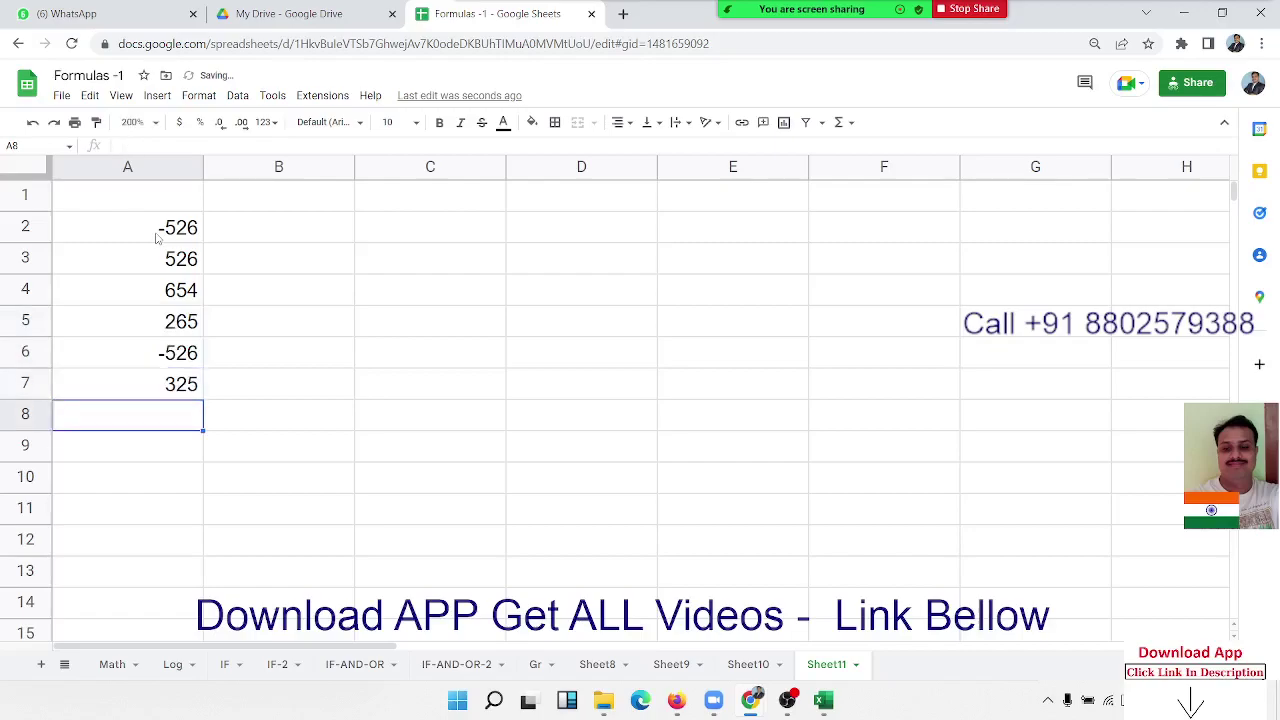
type("-523")
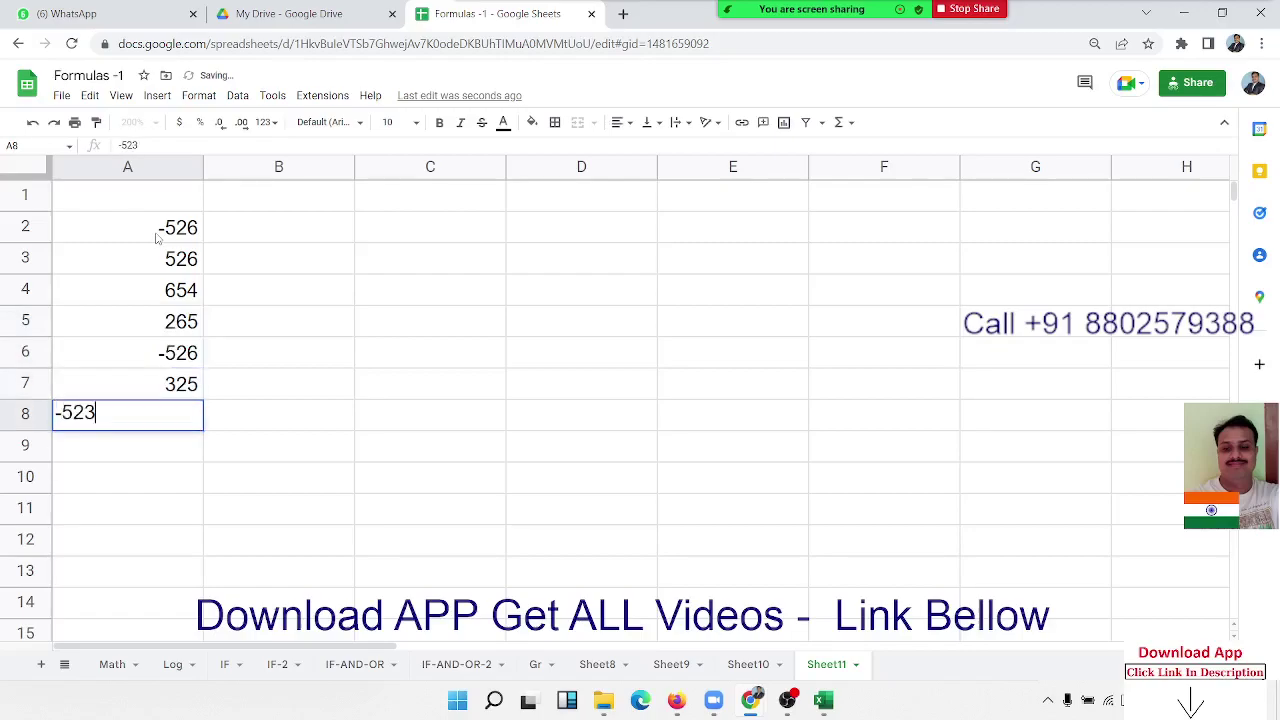
key("Return")
left_click(157, 237)
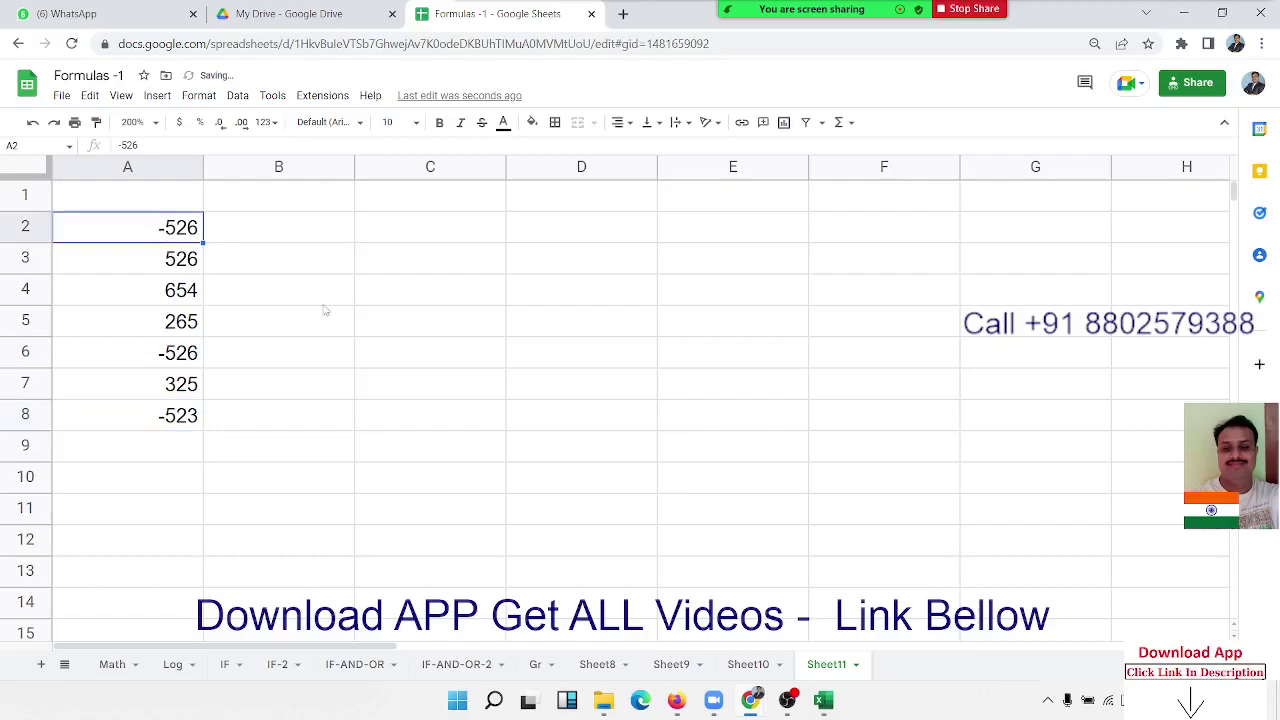
left_click_drag(183, 420, 166, 240)
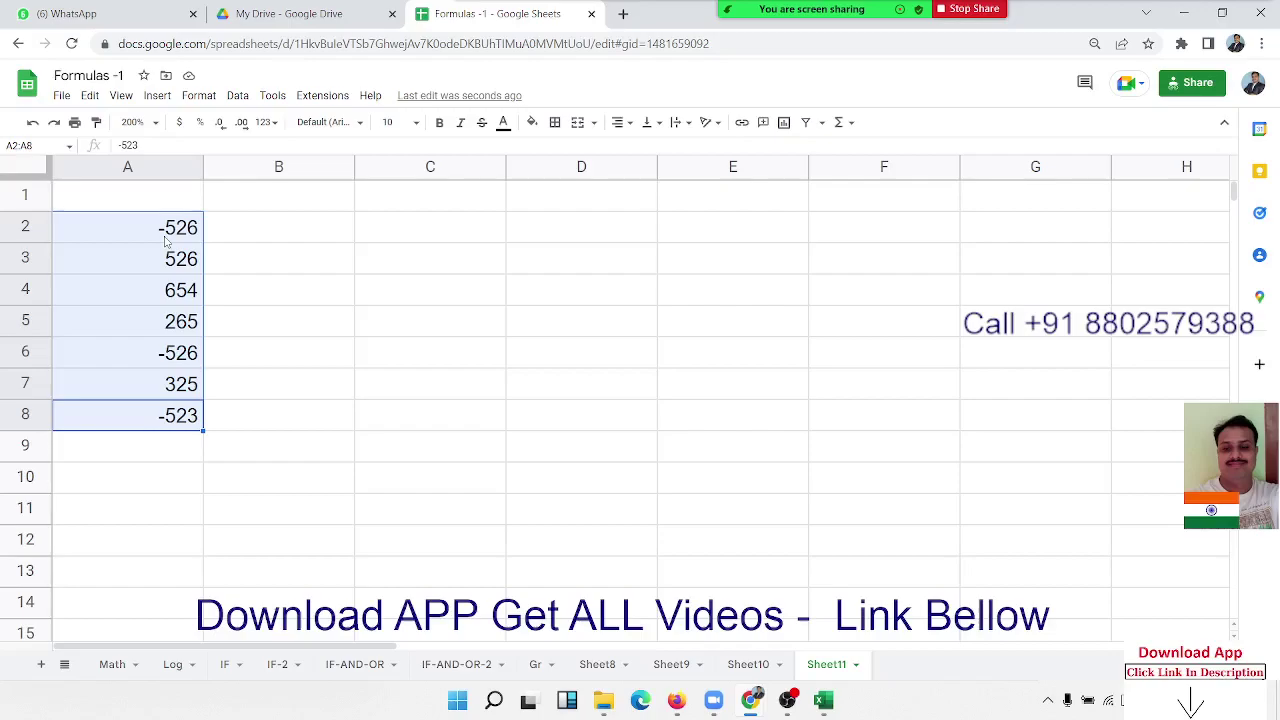
key("Down")
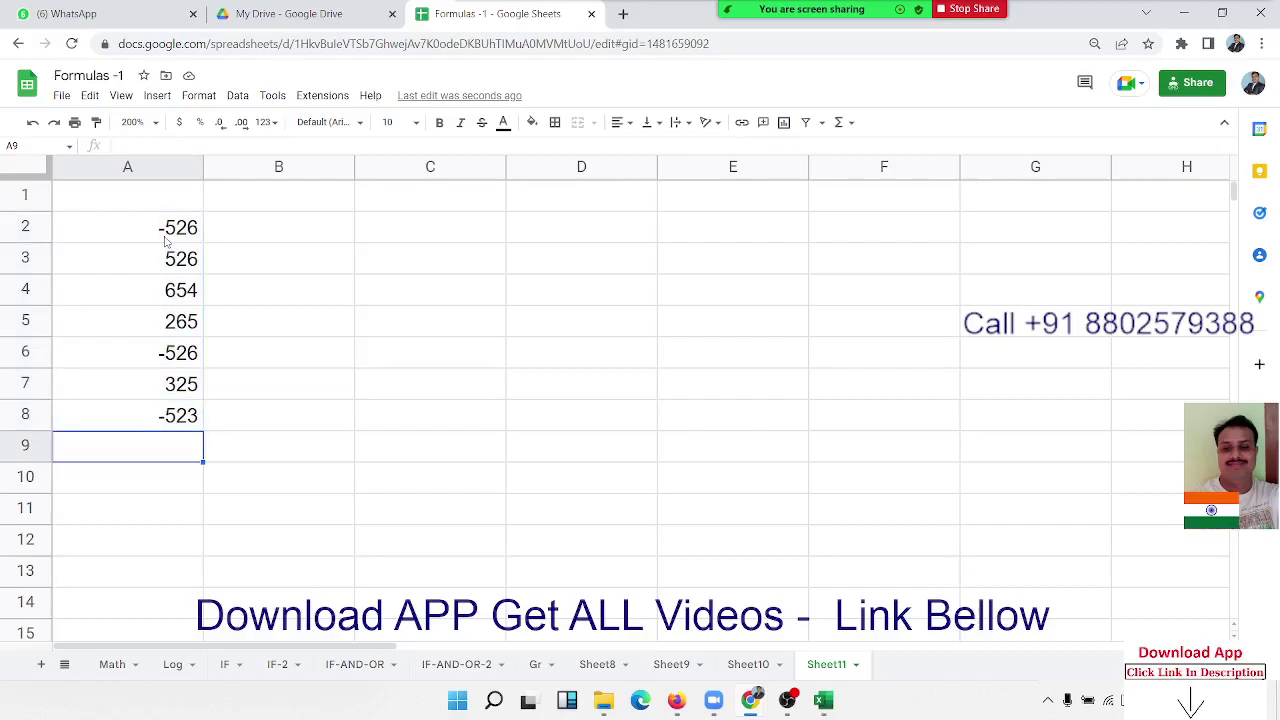
key("Up")
key("Up")
key("Up")
key("Up")
key("Up")
key("Up")
key("Right")
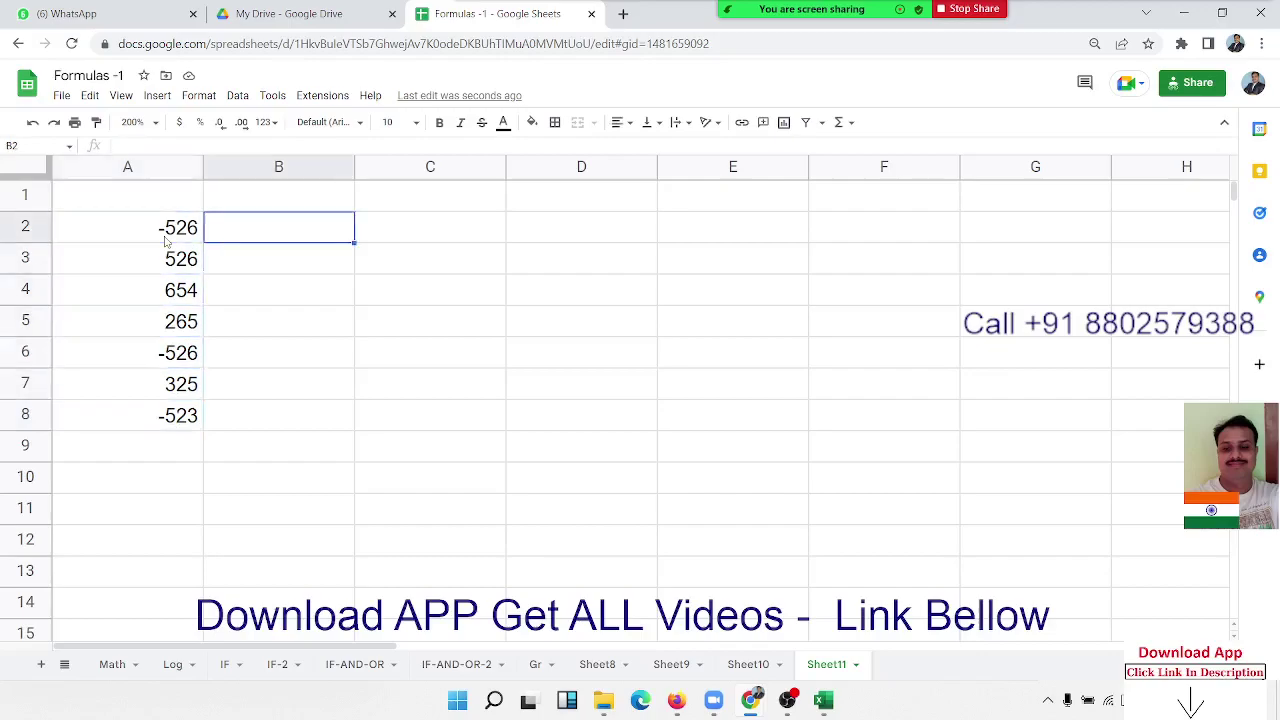
key("Right")
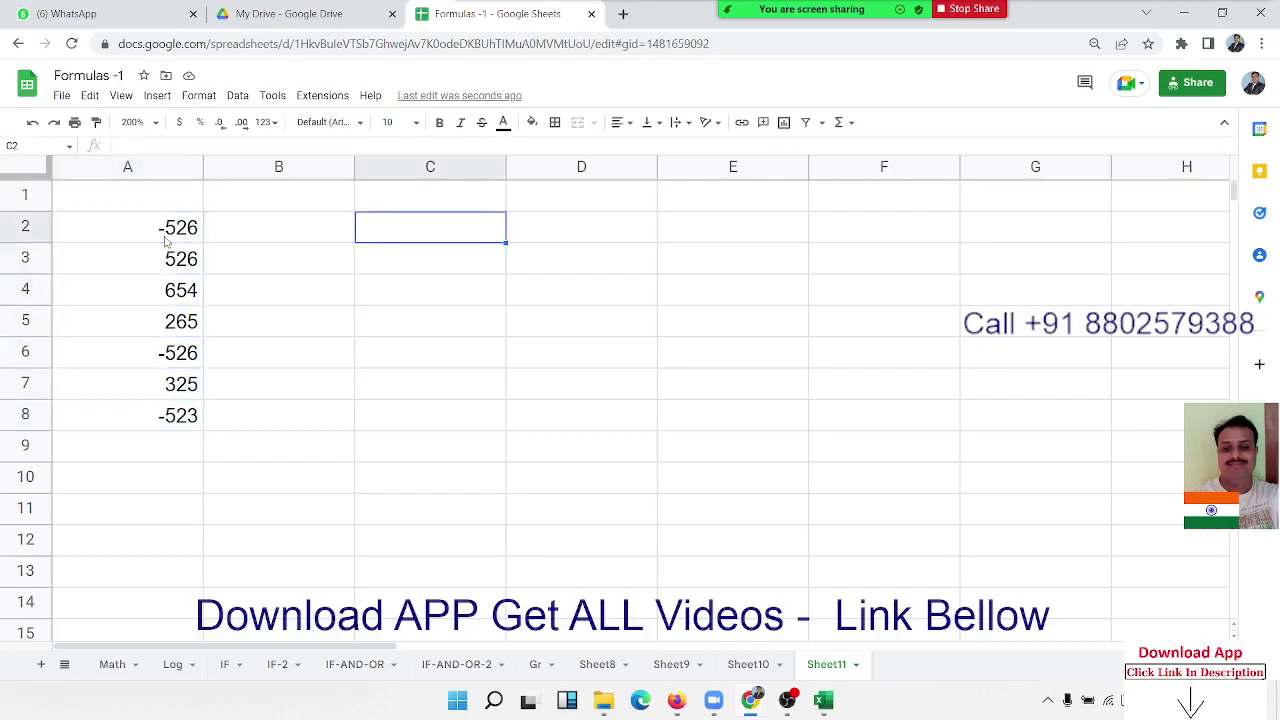
key("Right")
key("Right")
key("Down")
key("Down")
key("Left")
type("-5")
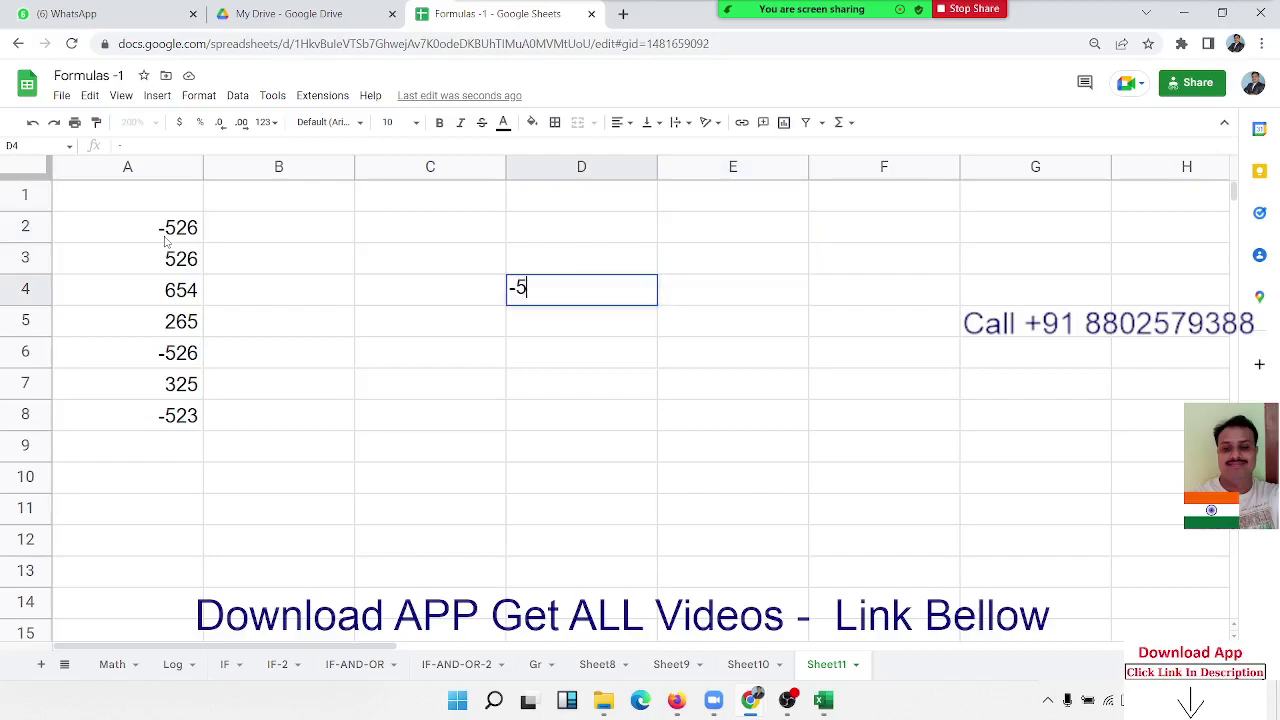
type("6")
key("Tab")
type("-")
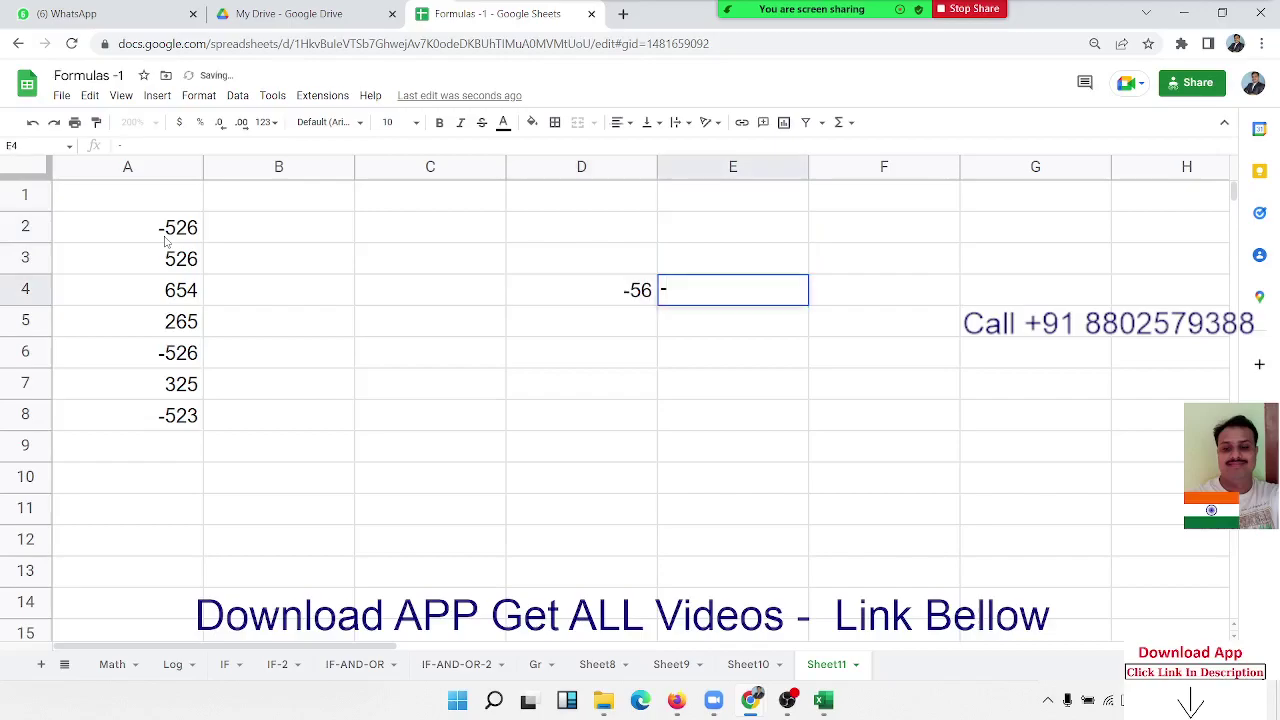
key("Left")
key("Right")
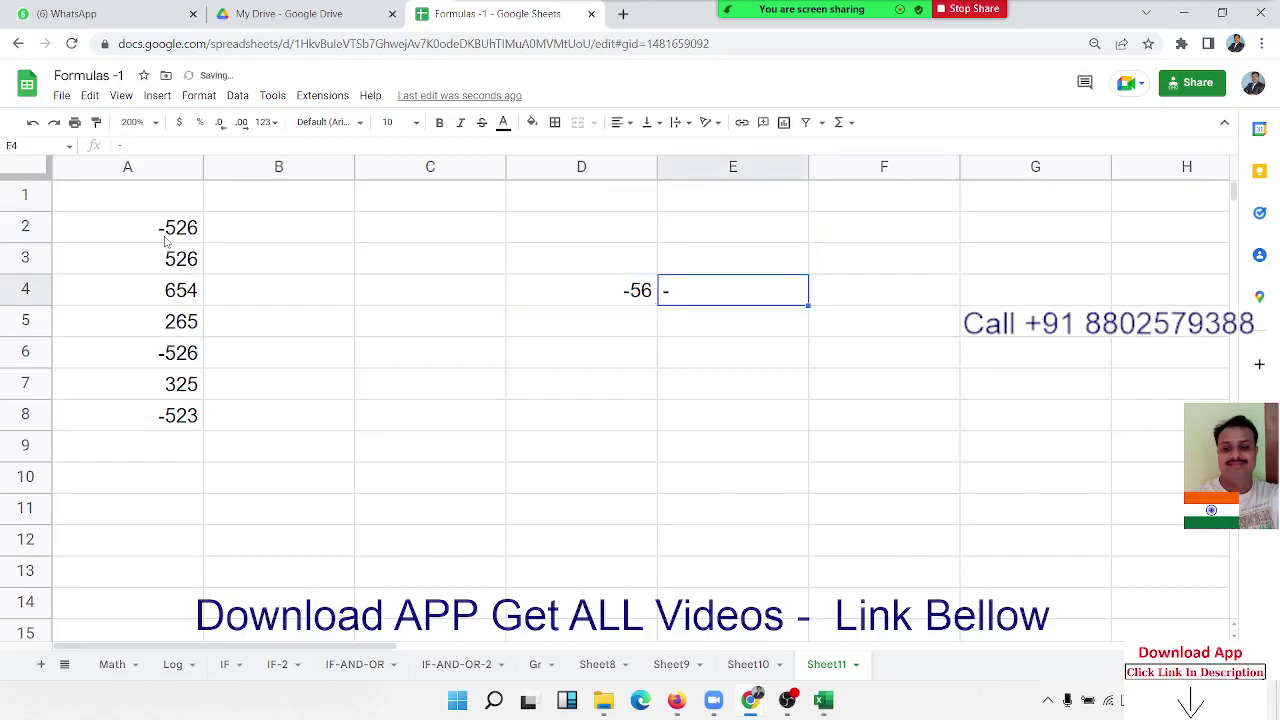
type("-")
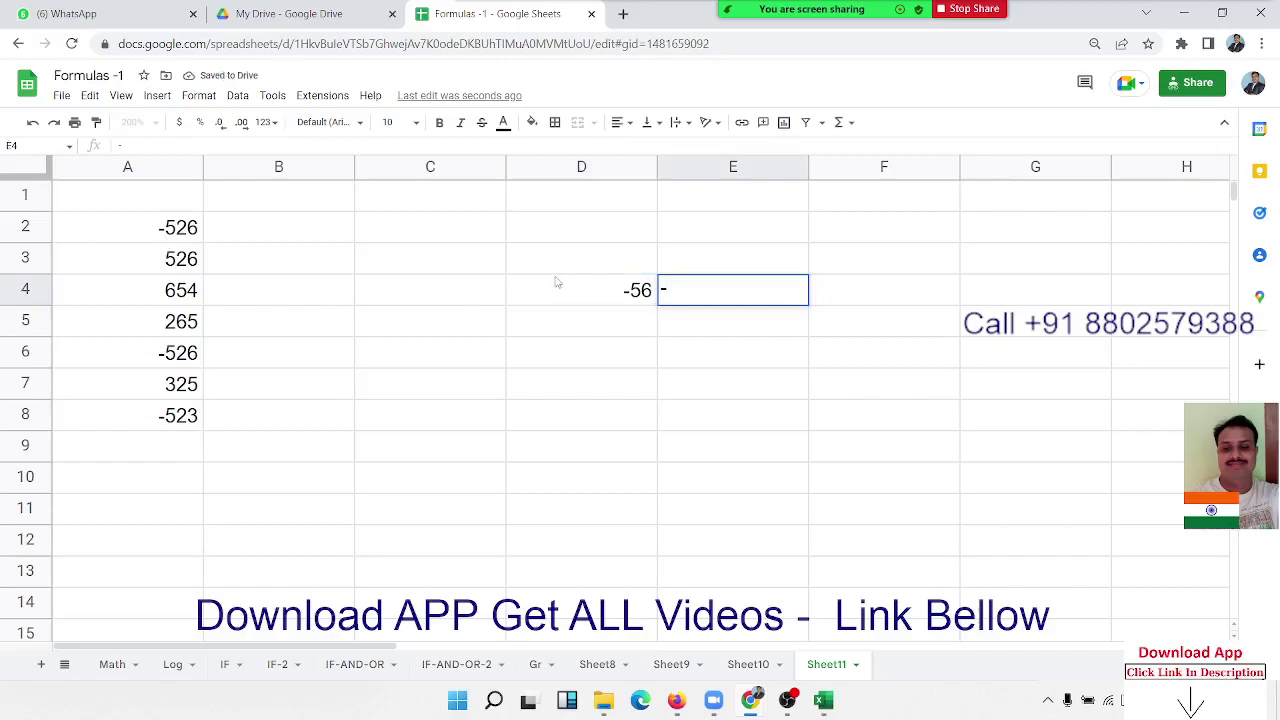
key("BackSpace")
type("=")
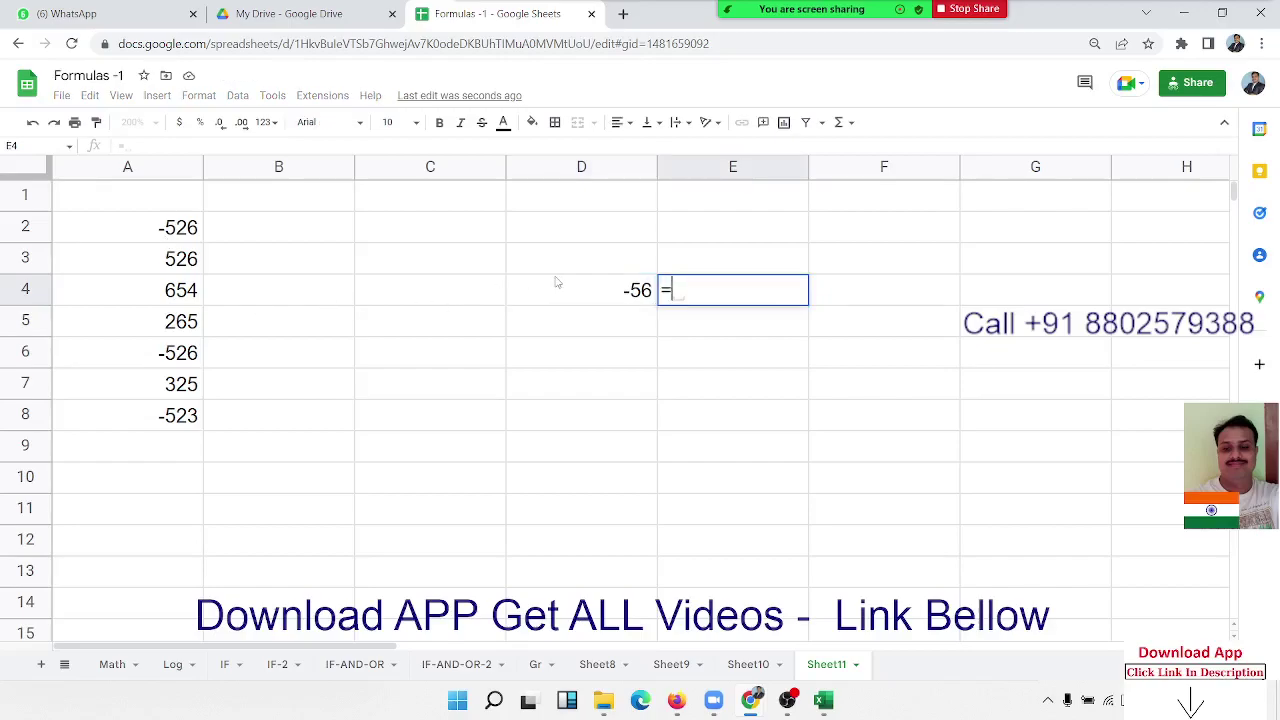
type("-")
left_click(584, 288)
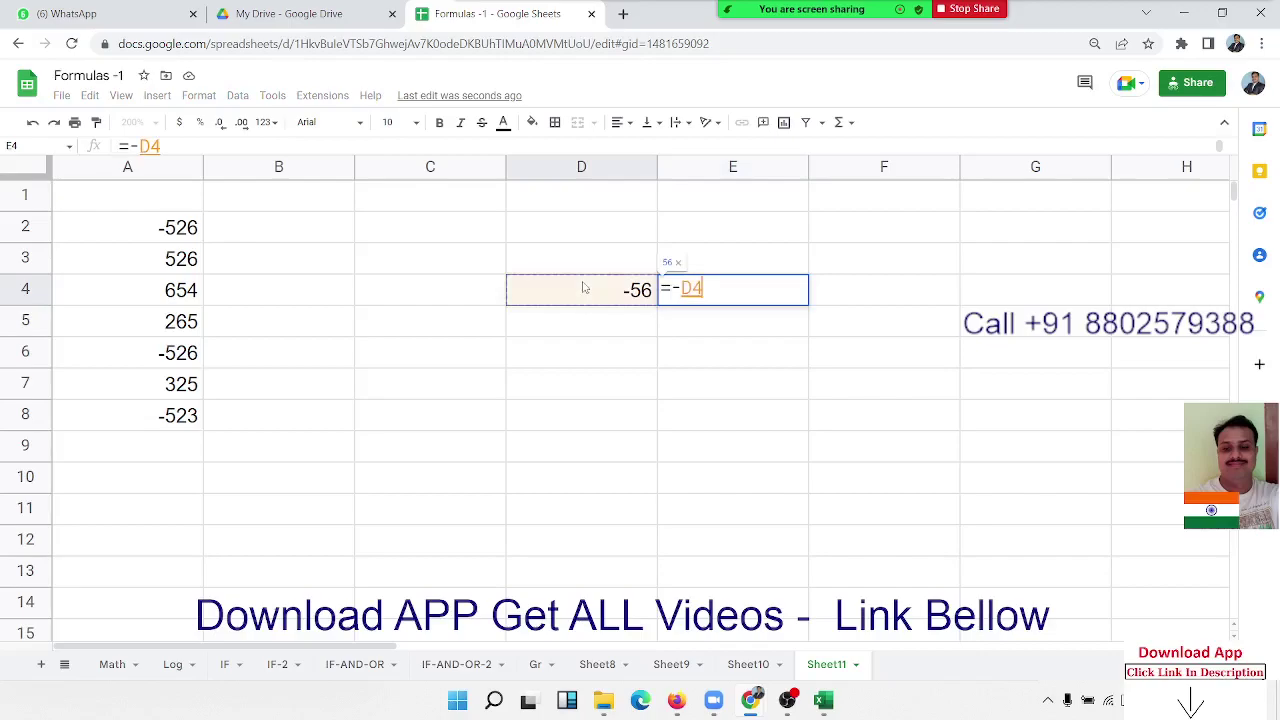
key("Return")
key("Up")
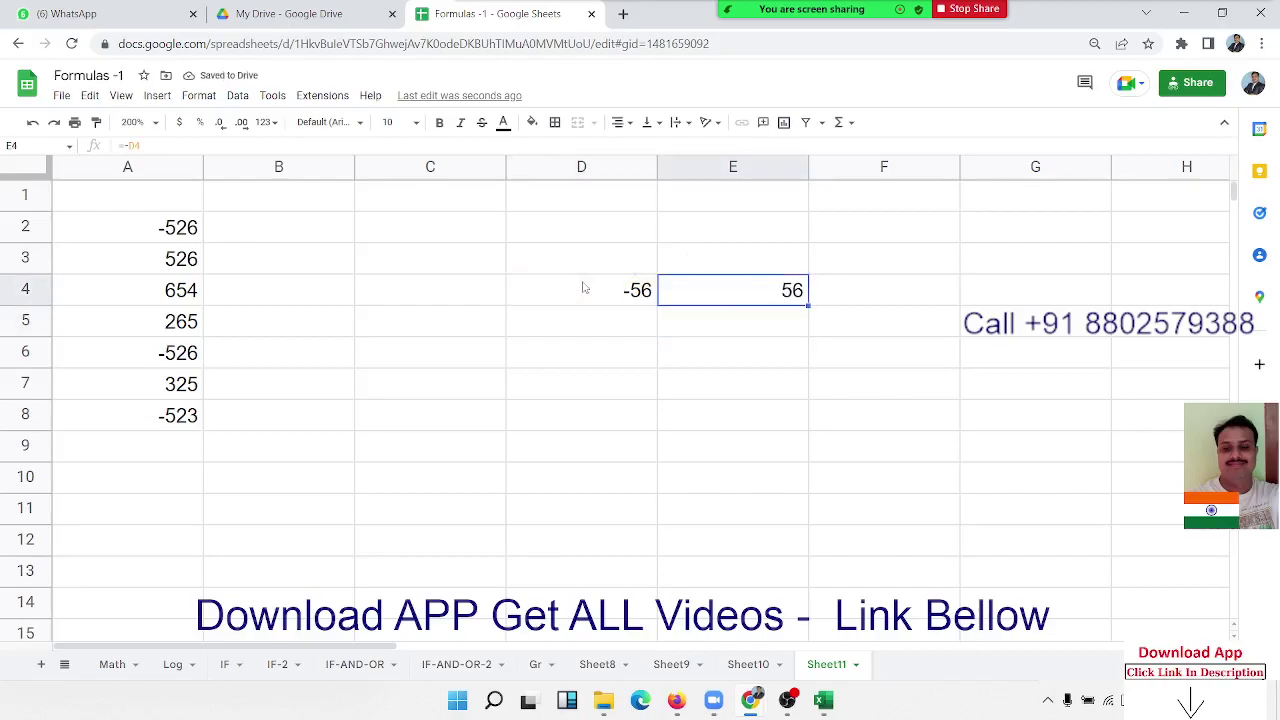
left_click(584, 288)
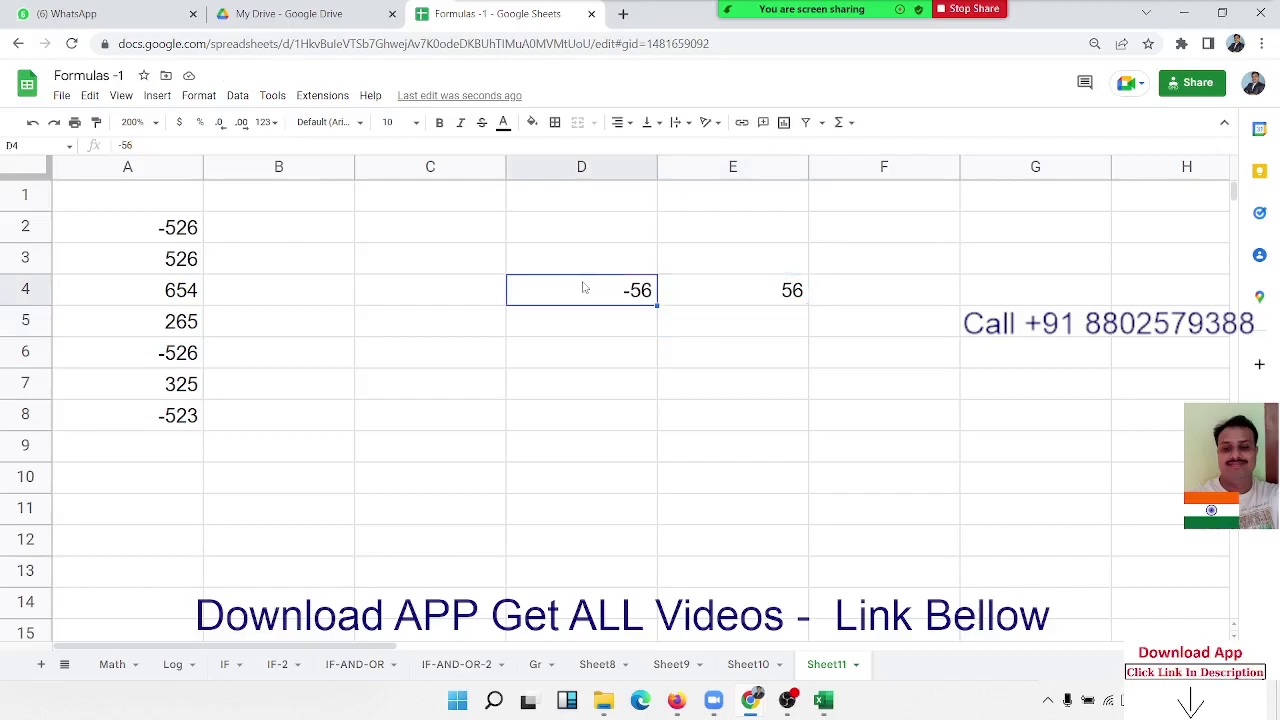
type("65")
key("Return")
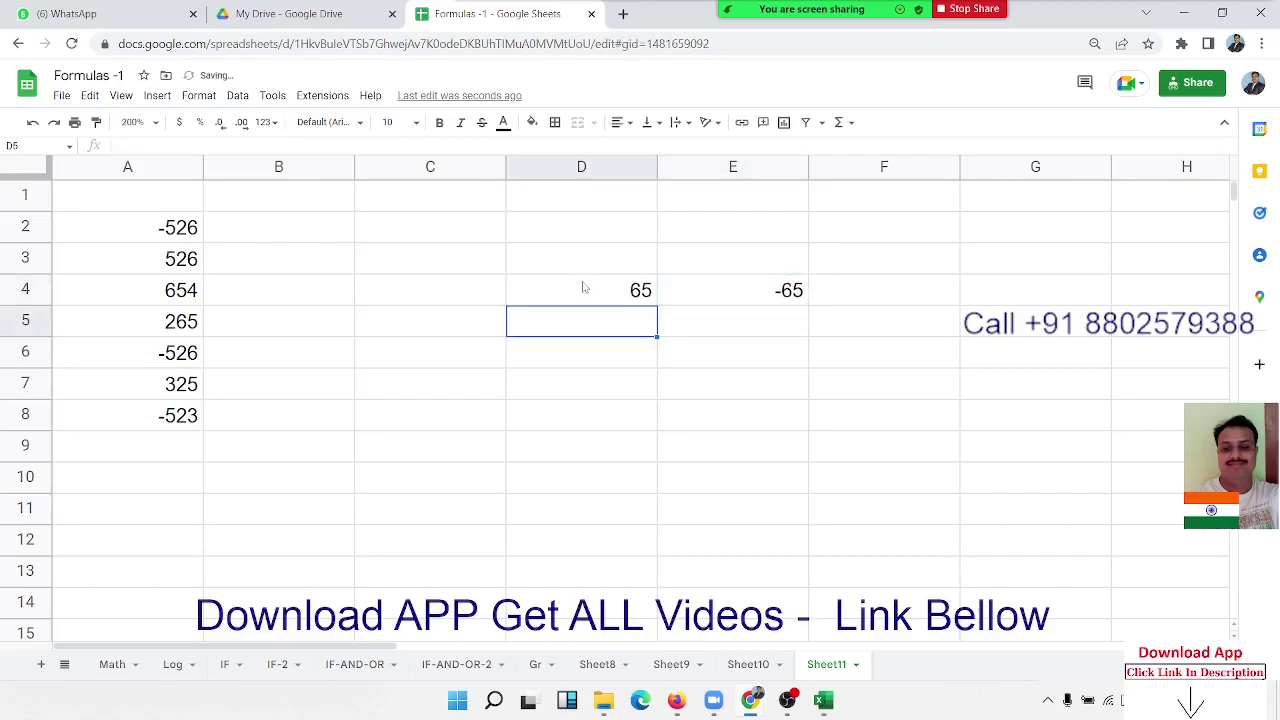
left_click(584, 288)
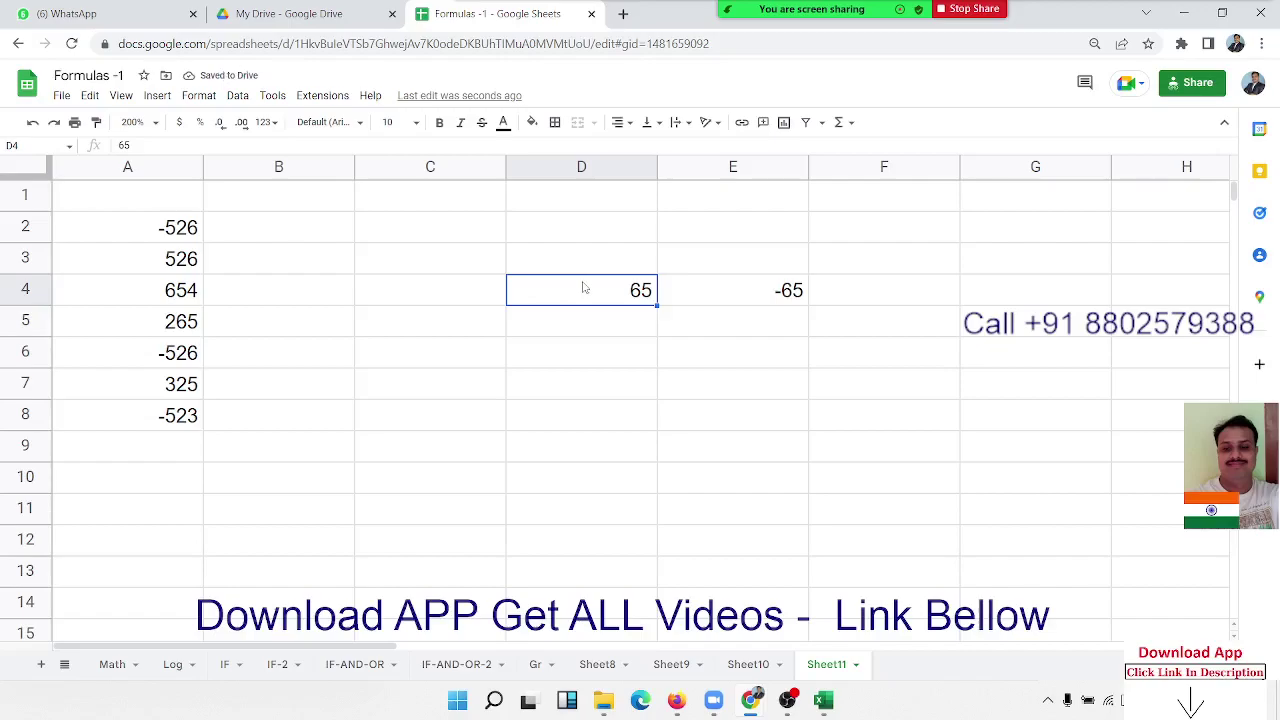
key("shift+Right")
key("Right")
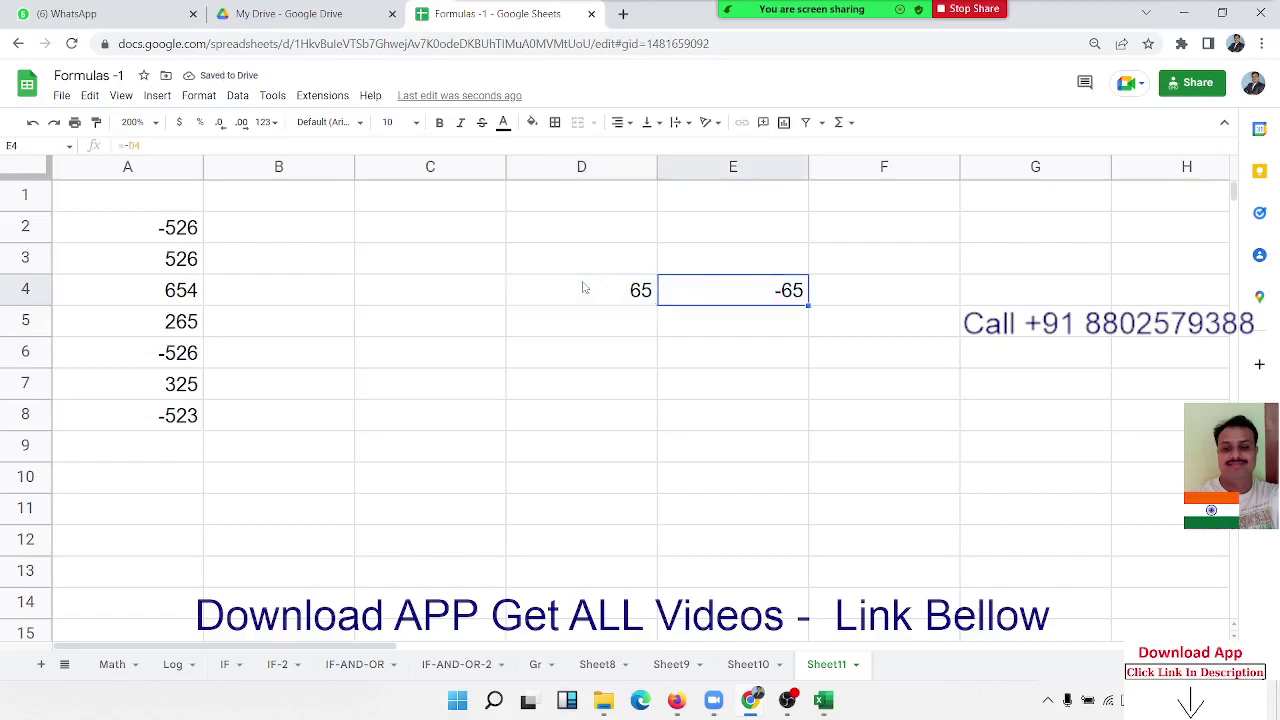
key("shift+Left")
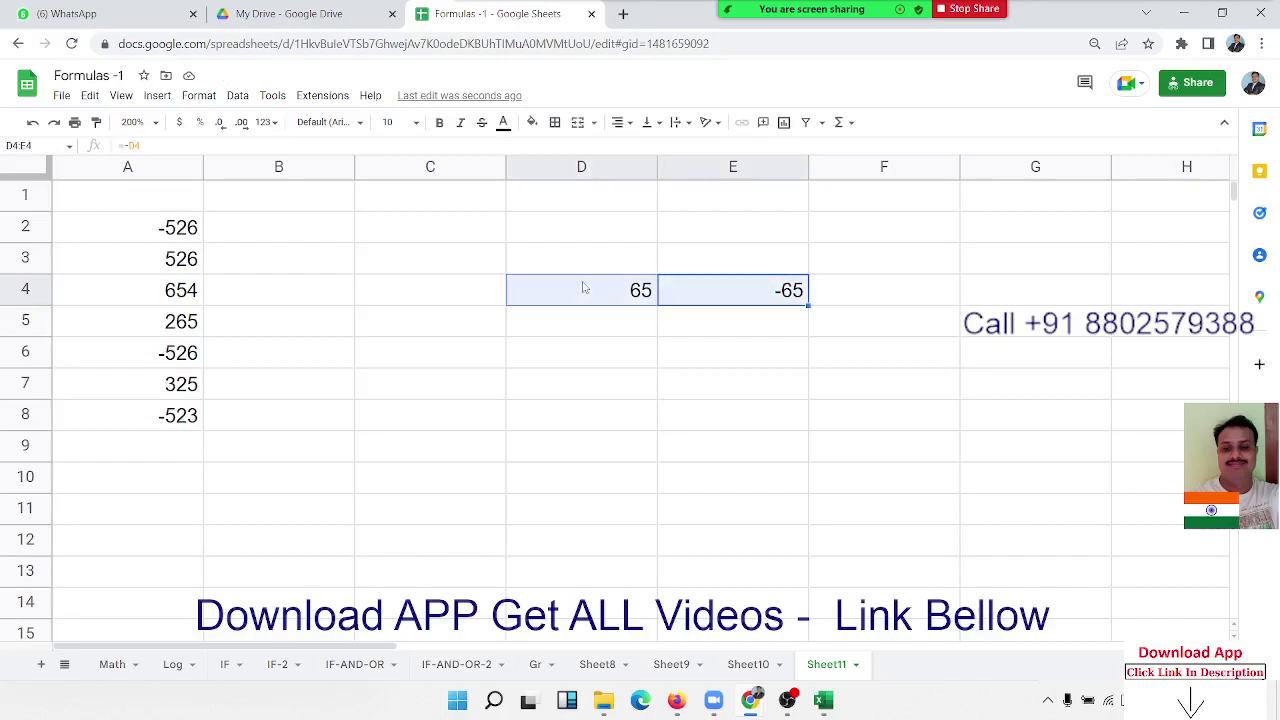
key("Delete")
key("Left")
key("Left")
key("Left")
key("Up")
key("Up")
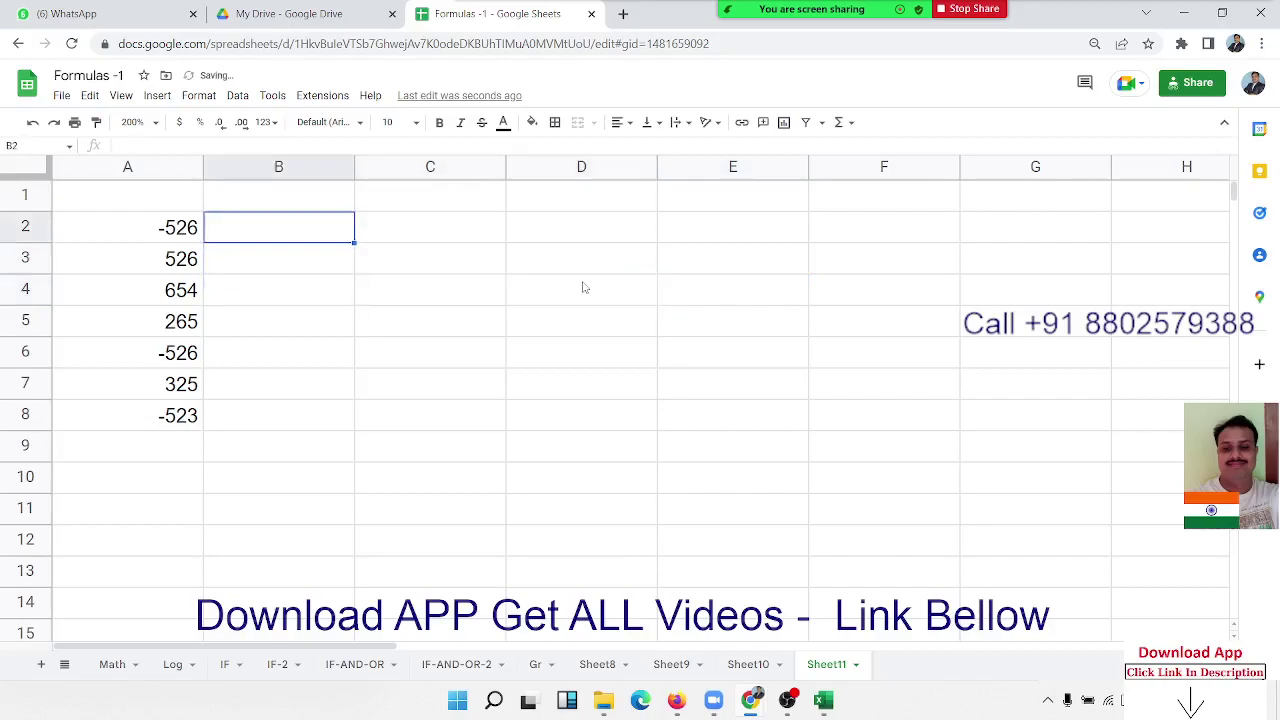
Put =ABS(A2) in B2 and fill it down to B8, showing 526 through 523.
type("=abs")
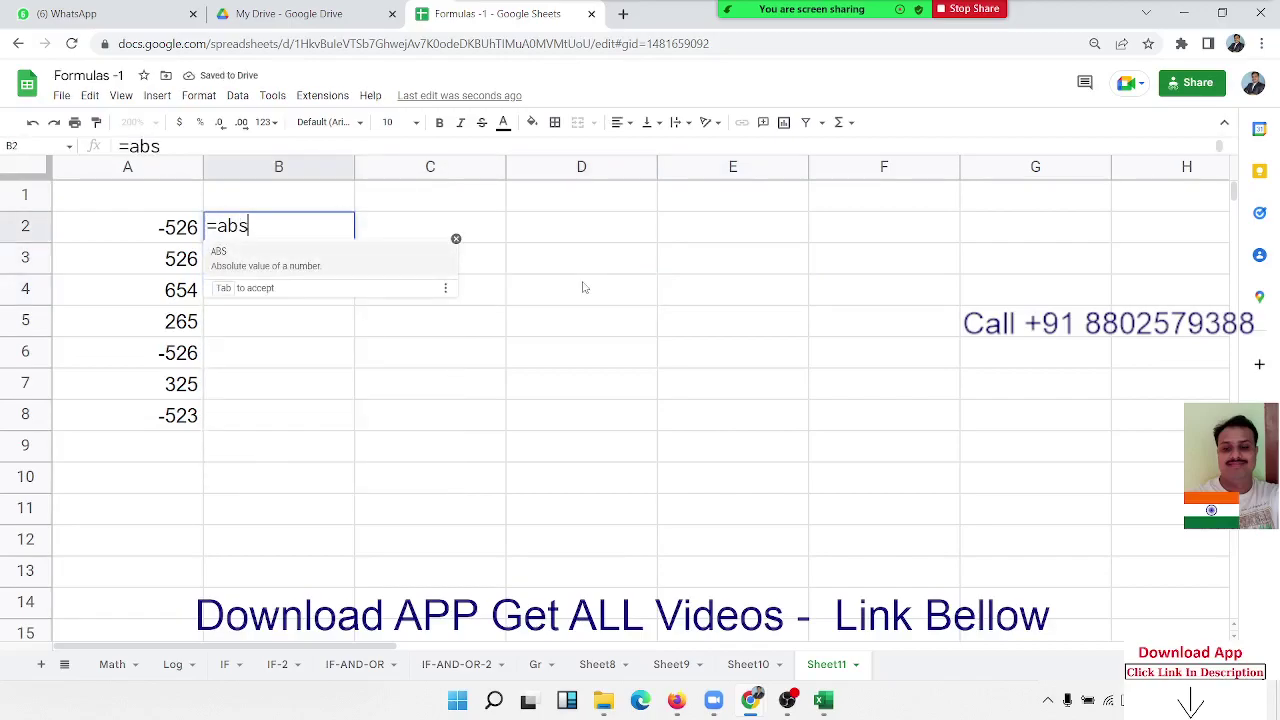
key("Tab")
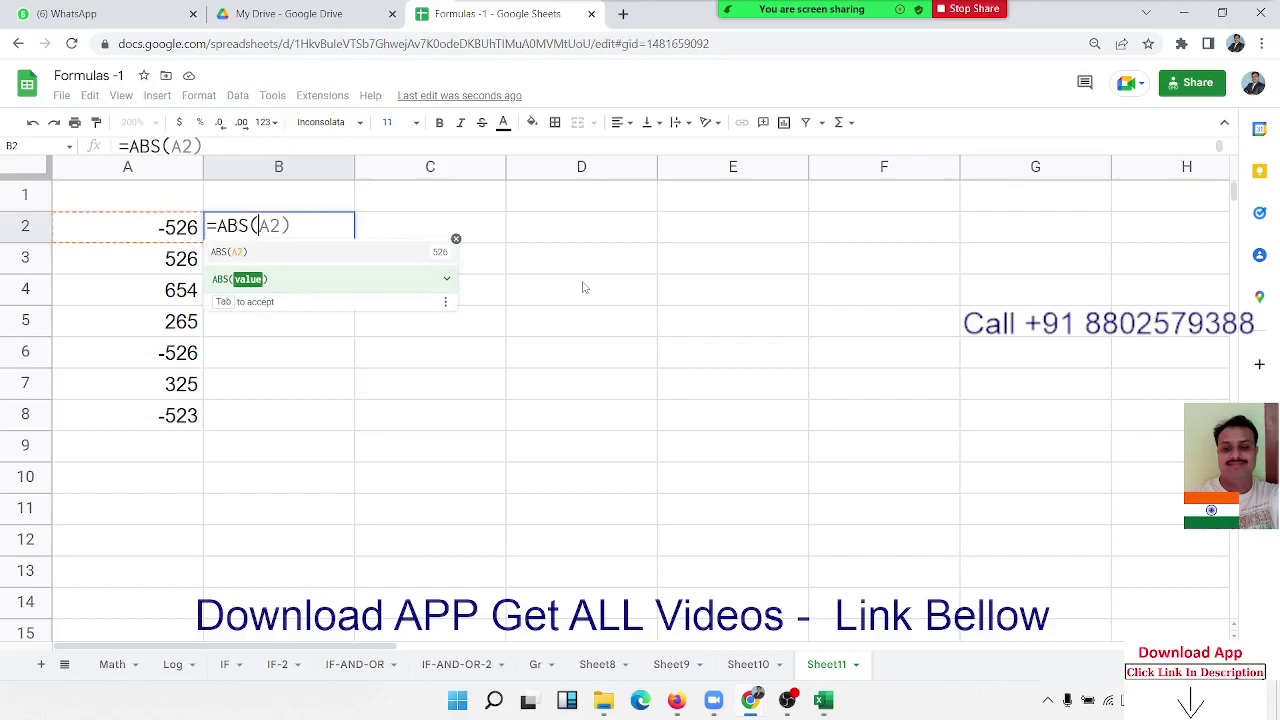
key("Return")
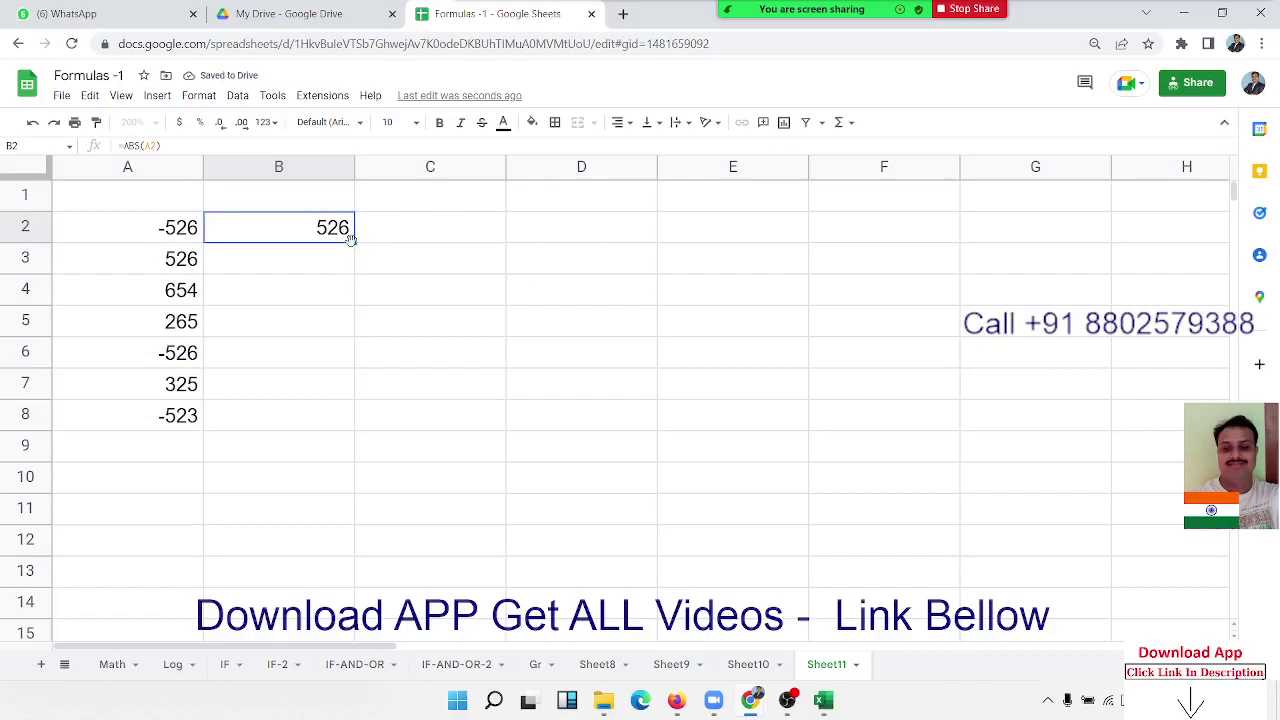
left_click_drag(354, 243, 353, 413)
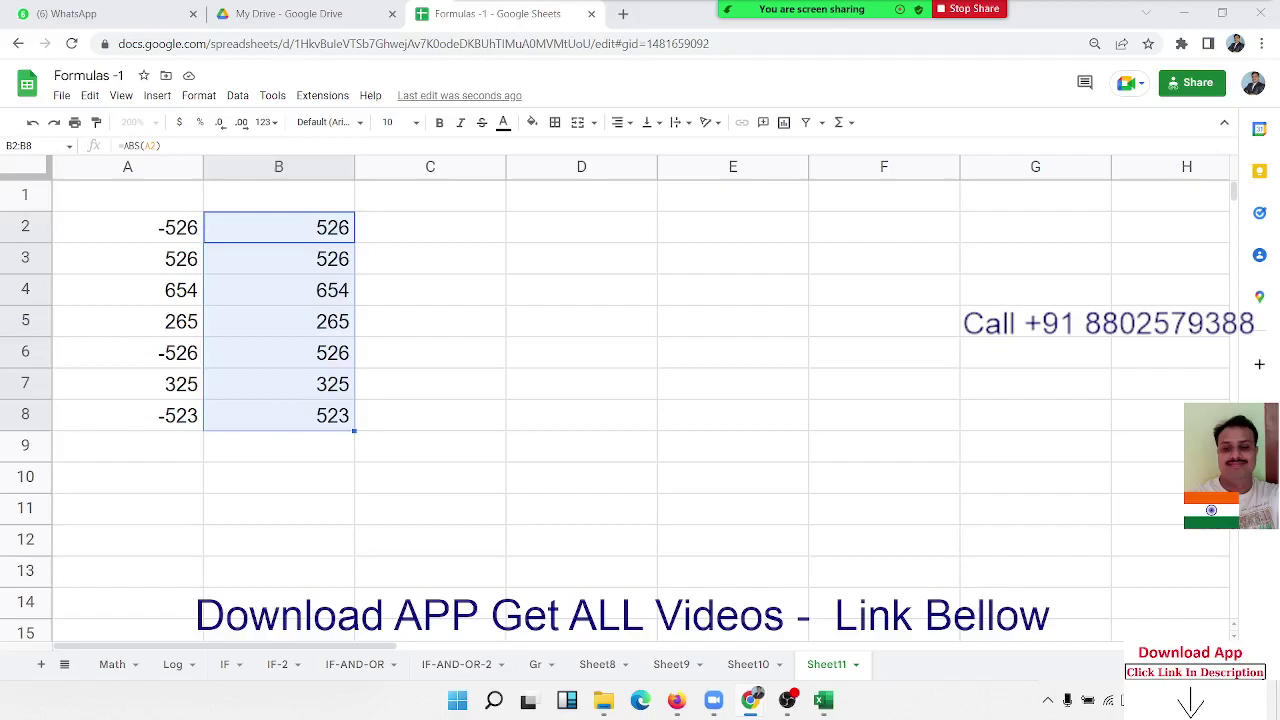
Enter 25.65 in D2 and =ROUND(D2,0) in E2.
left_click(583, 357)
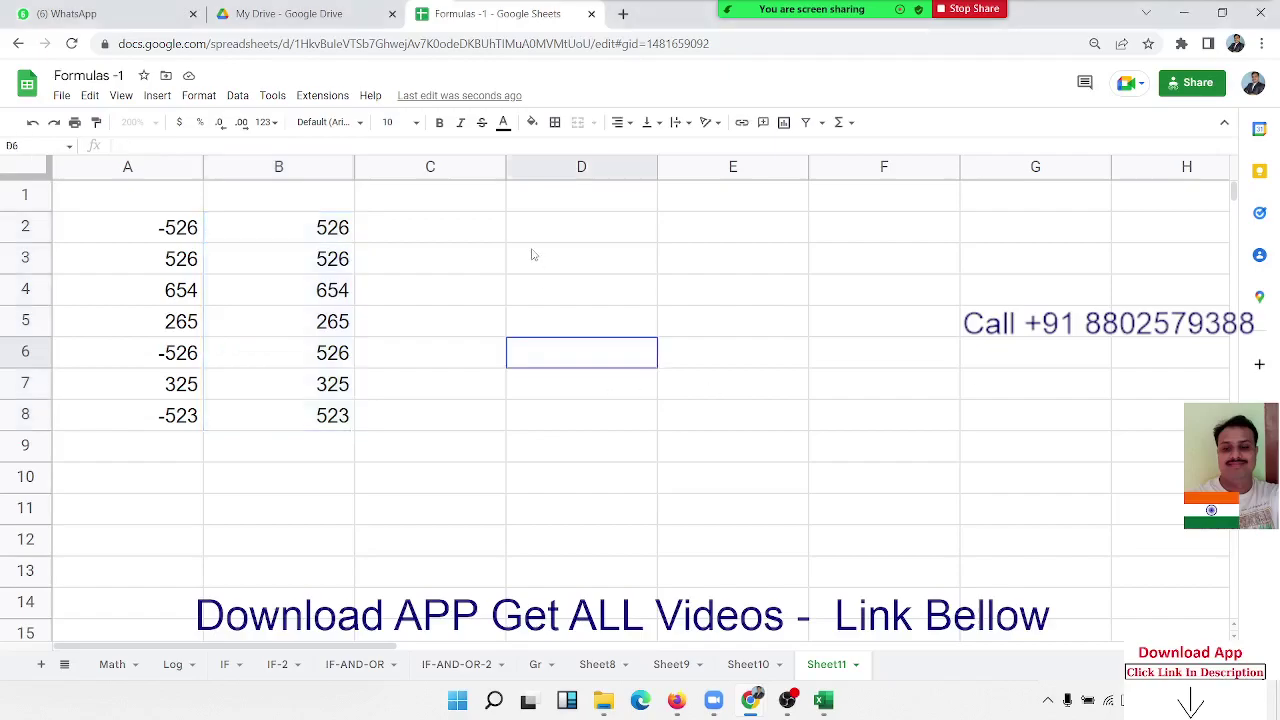
left_click(533, 252)
left_click(558, 238)
type("25.")
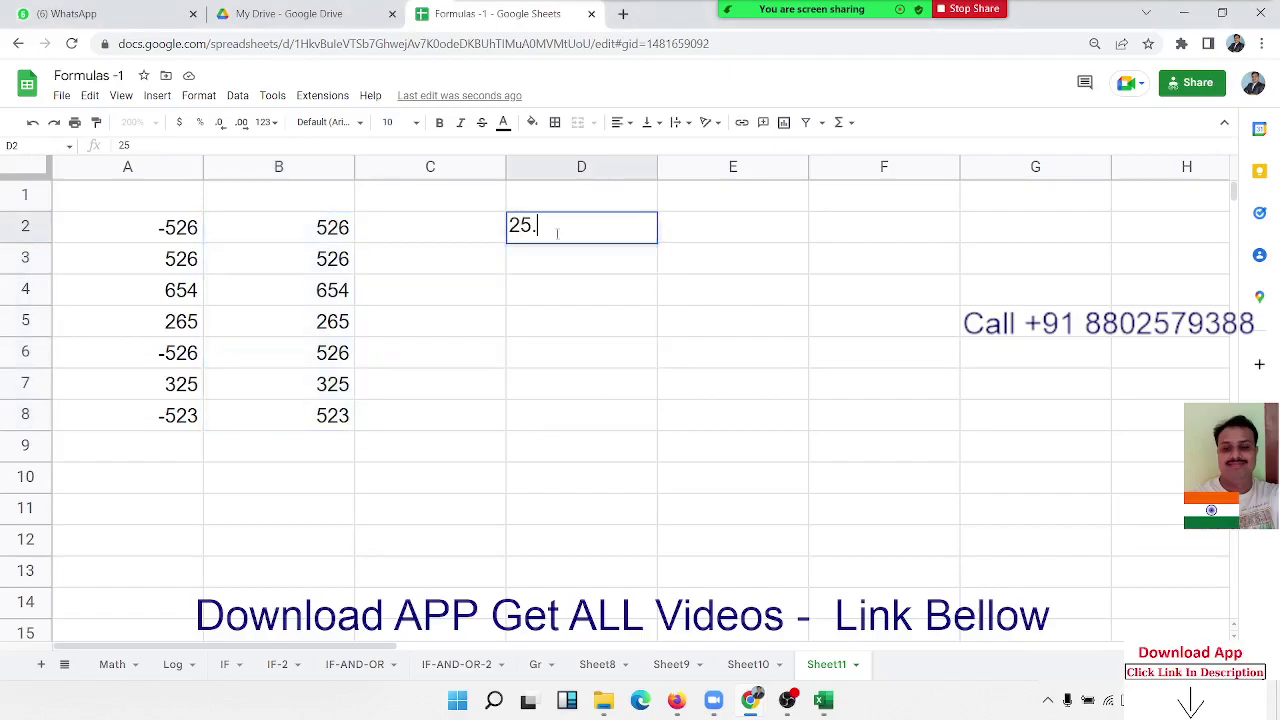
type("65")
key("Tab")
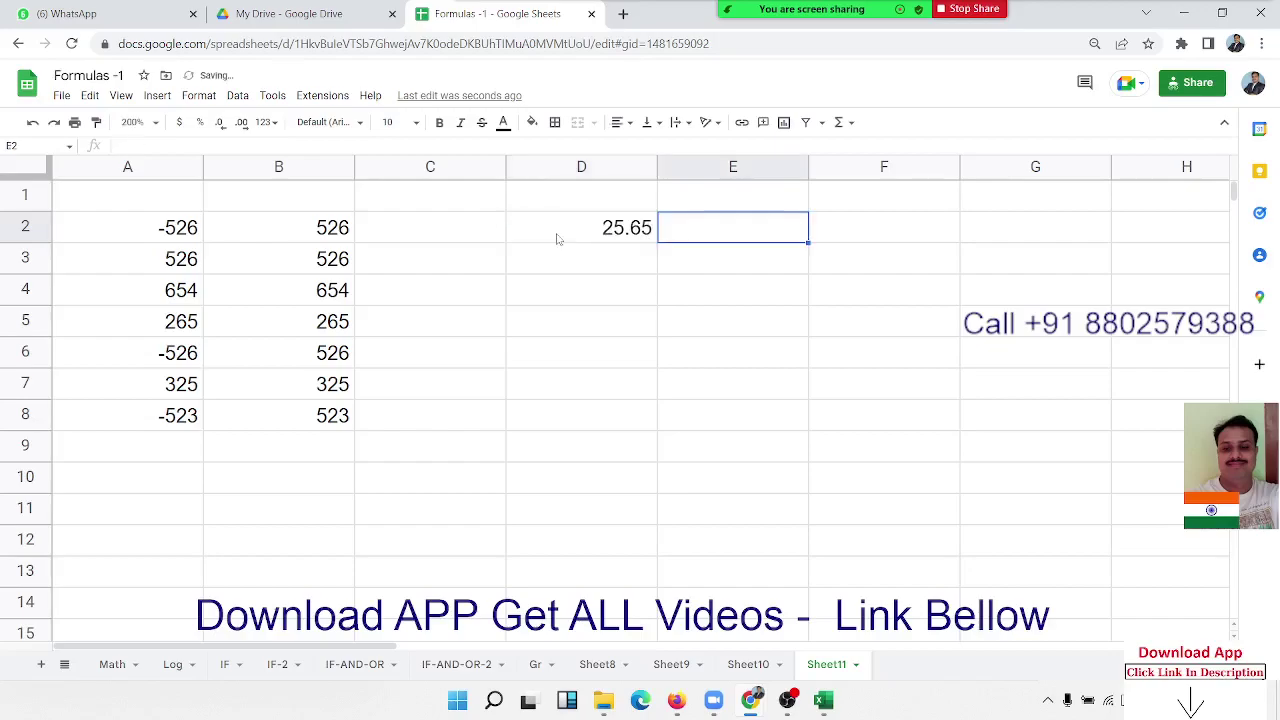
type("=rou")
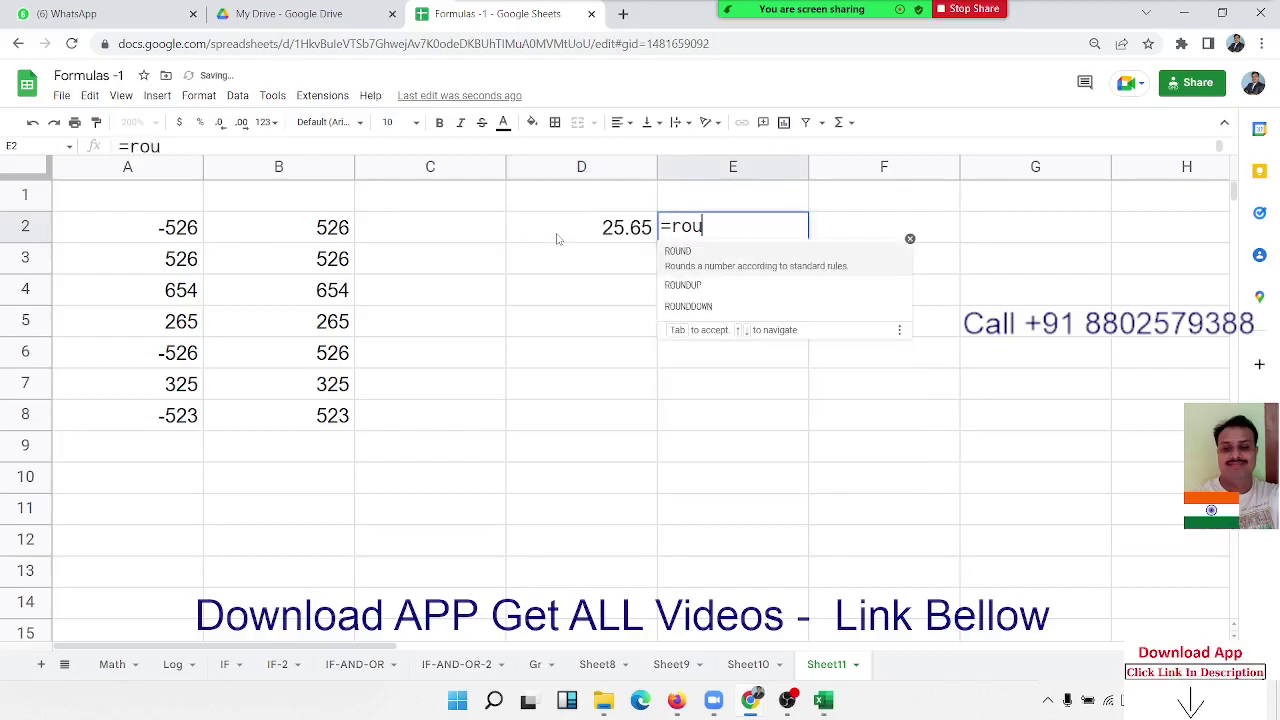
key("Tab")
left_click(558, 238)
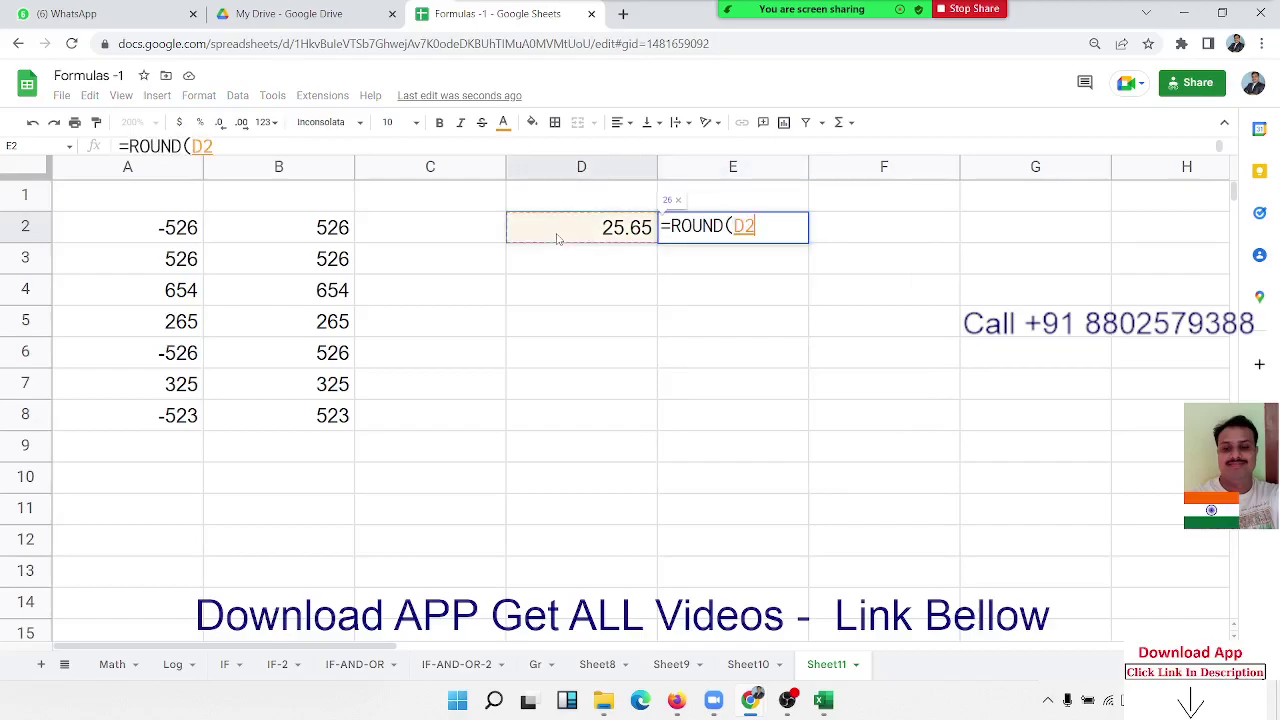
type(",0")
key("Return")
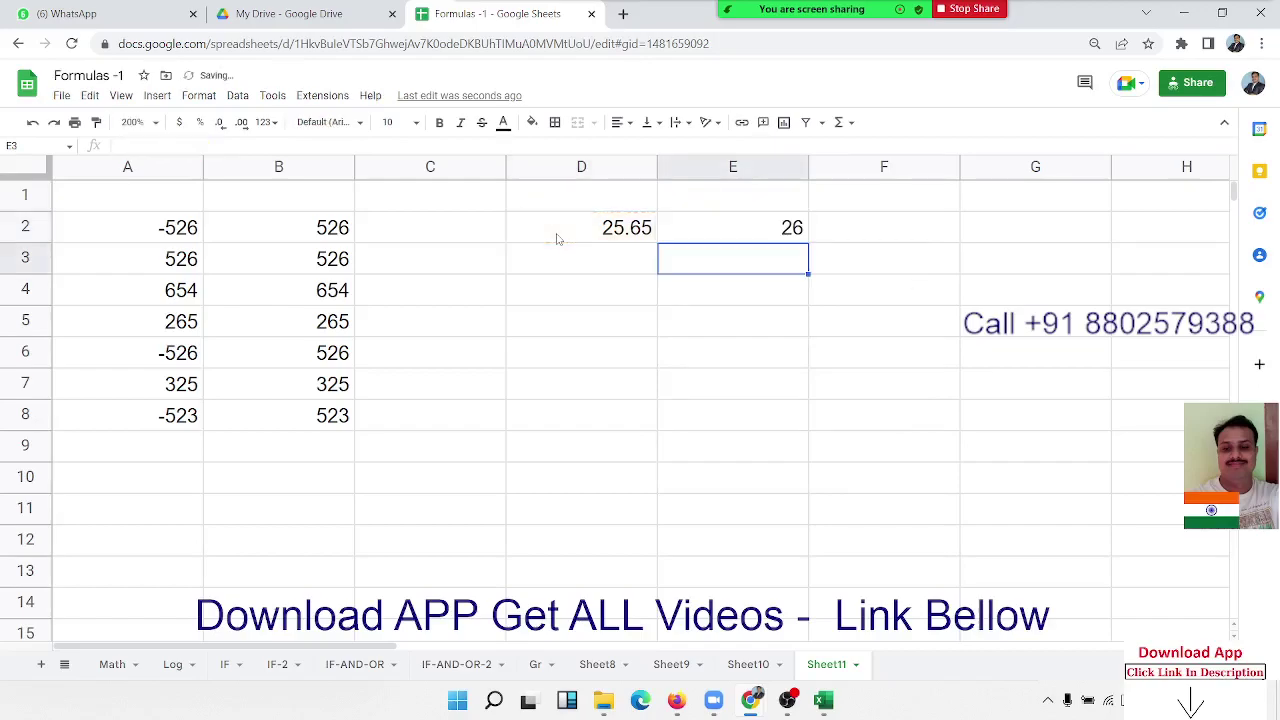
key("Up")
Enter =ROUNDDOWN(D2,0) in E3.
key("Down")
type("=ro")
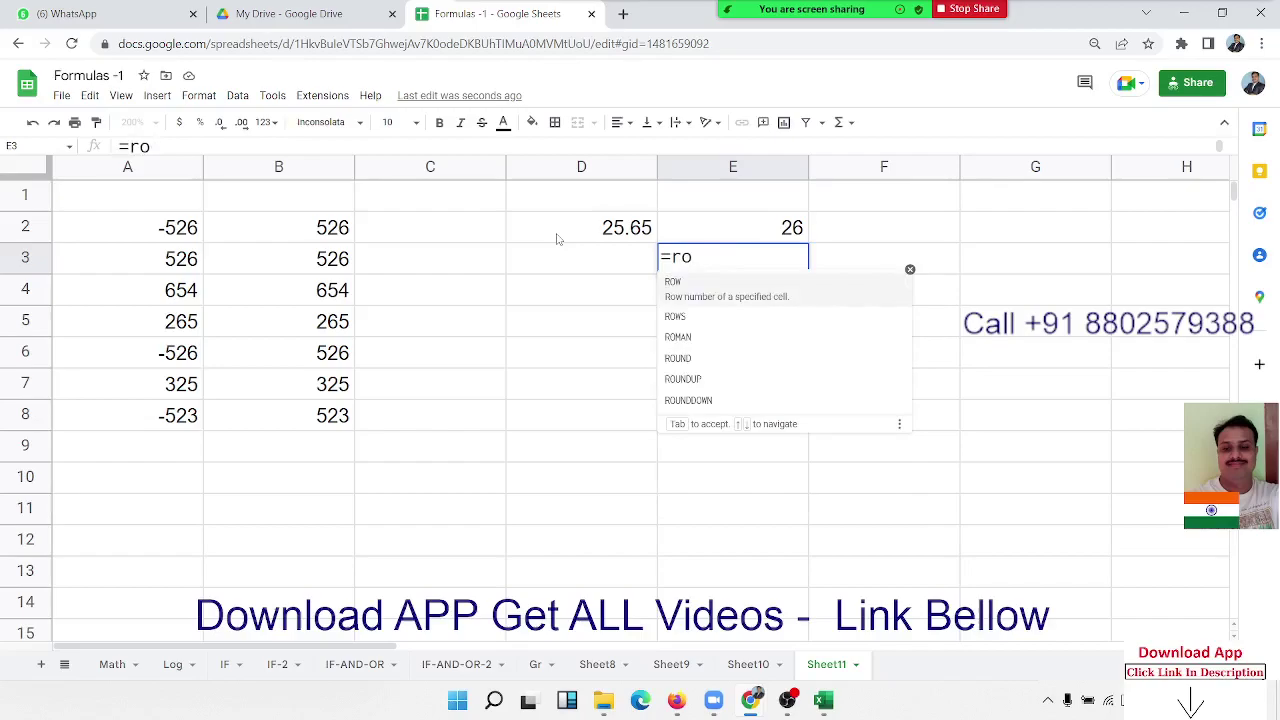
key("Down")
key("Down")
key("Down")
key("Down")
key("Down")
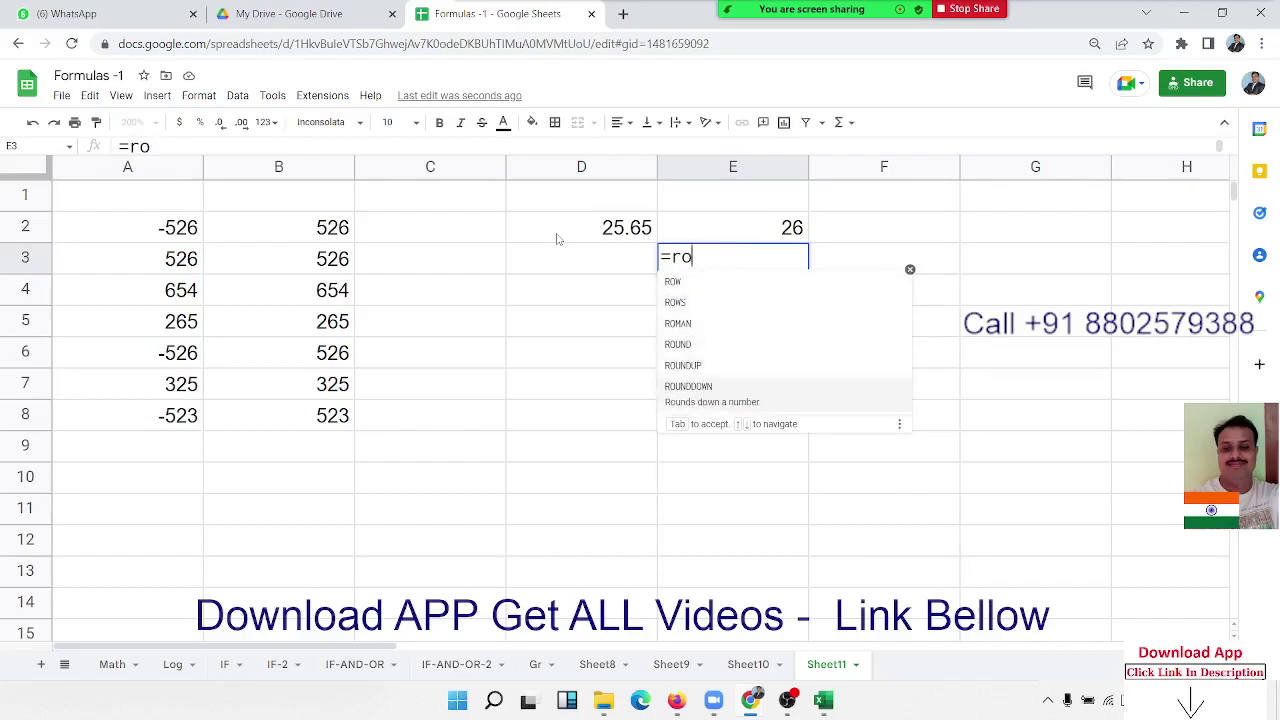
key("Tab")
left_click(593, 226)
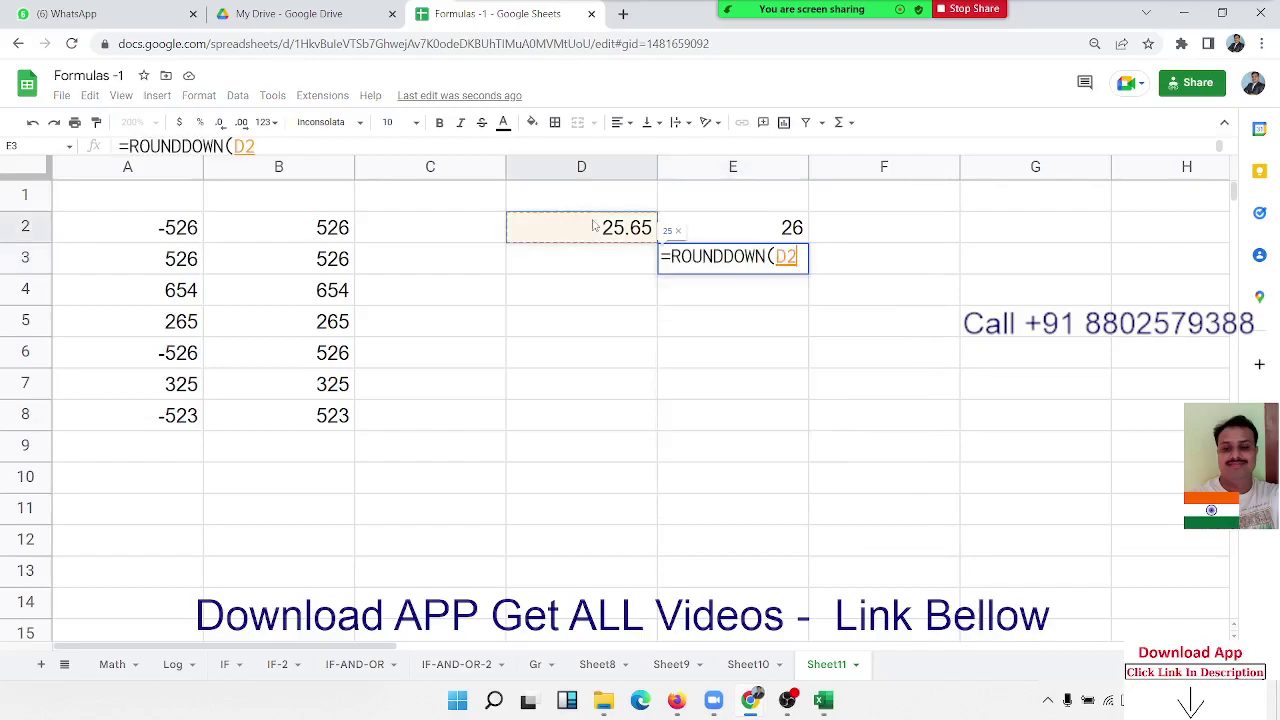
type(",0)")
key("Return")
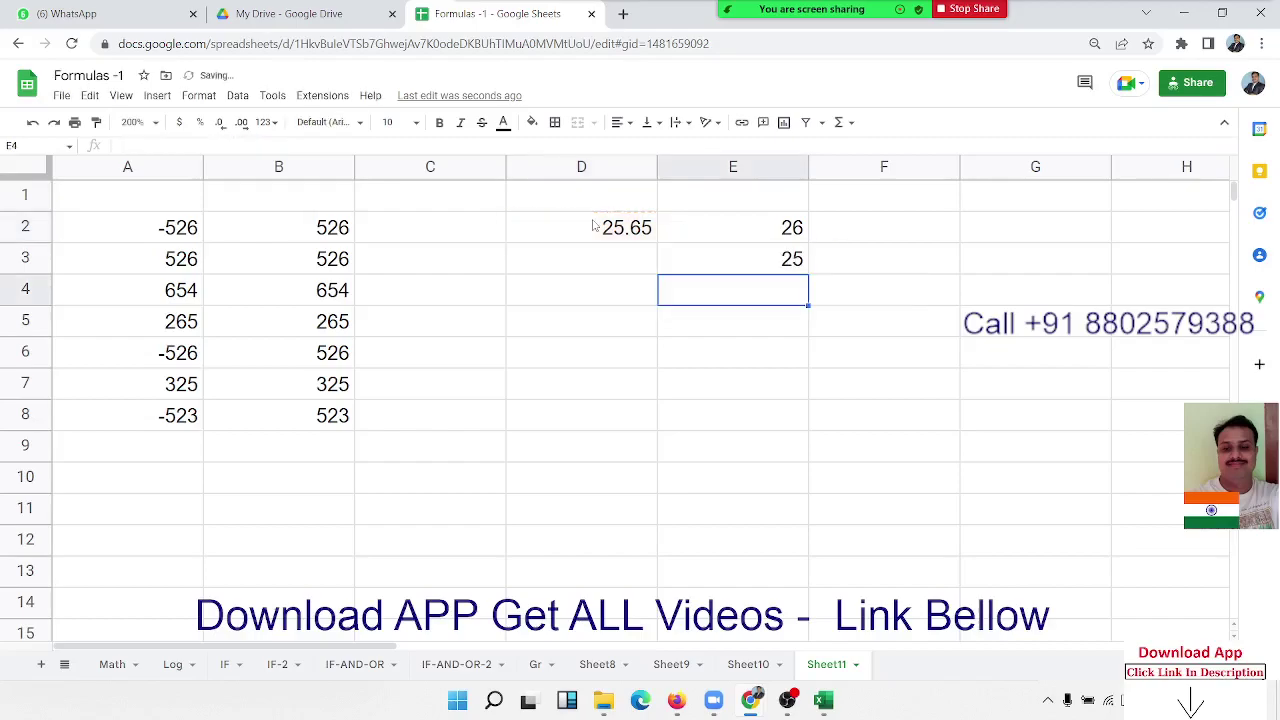
key("Up")
key("Up")
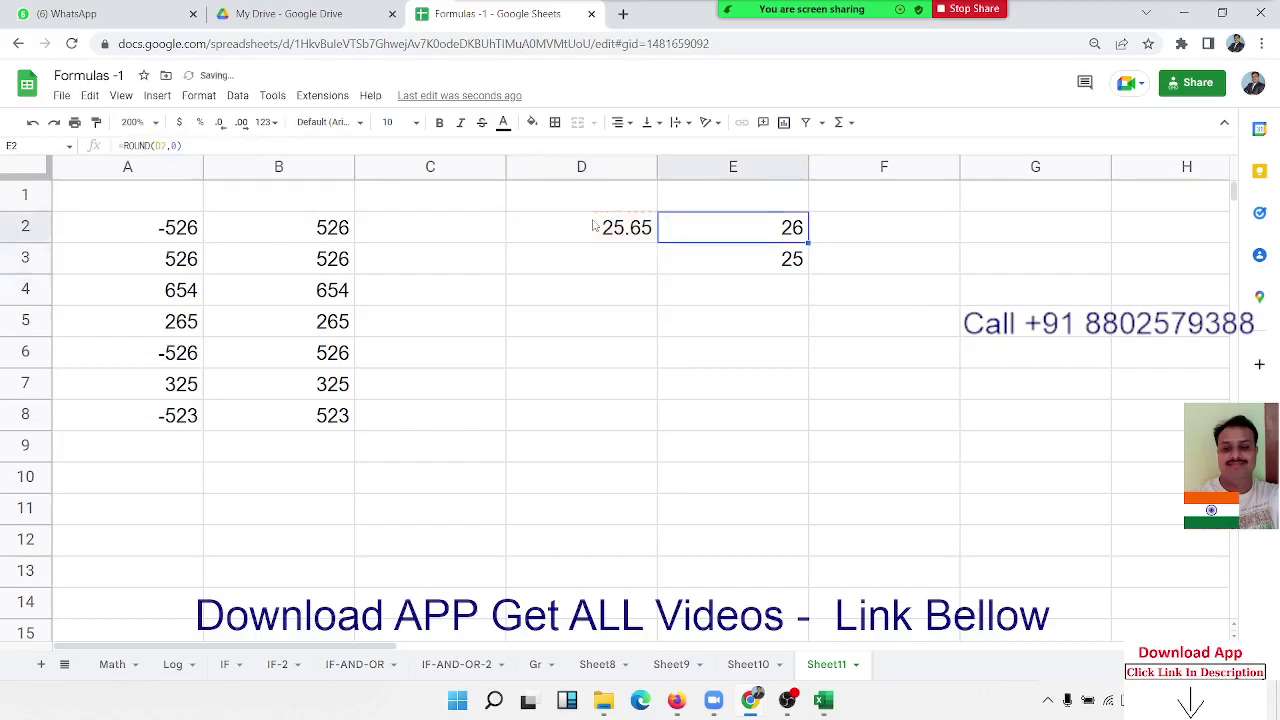
key("Down")
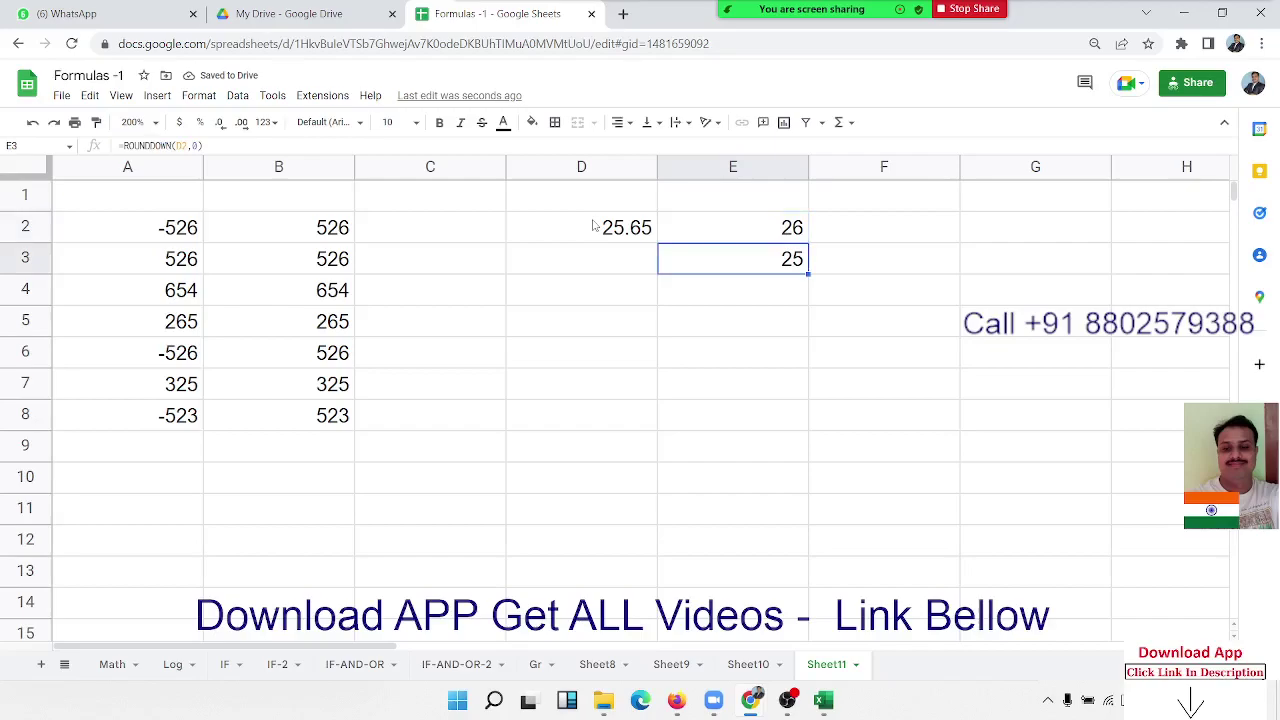
Enter =ROUNDUP(D2,0) in E4.
key("Down")
type("=rou")
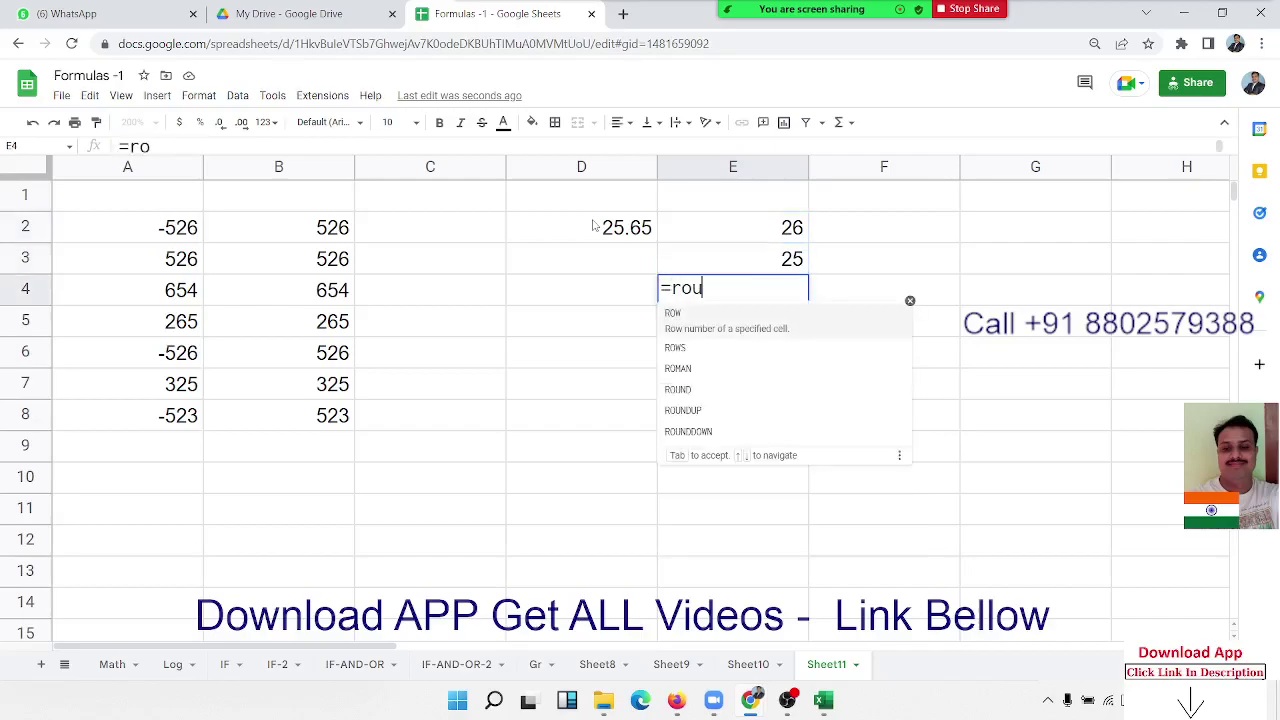
key("Down")
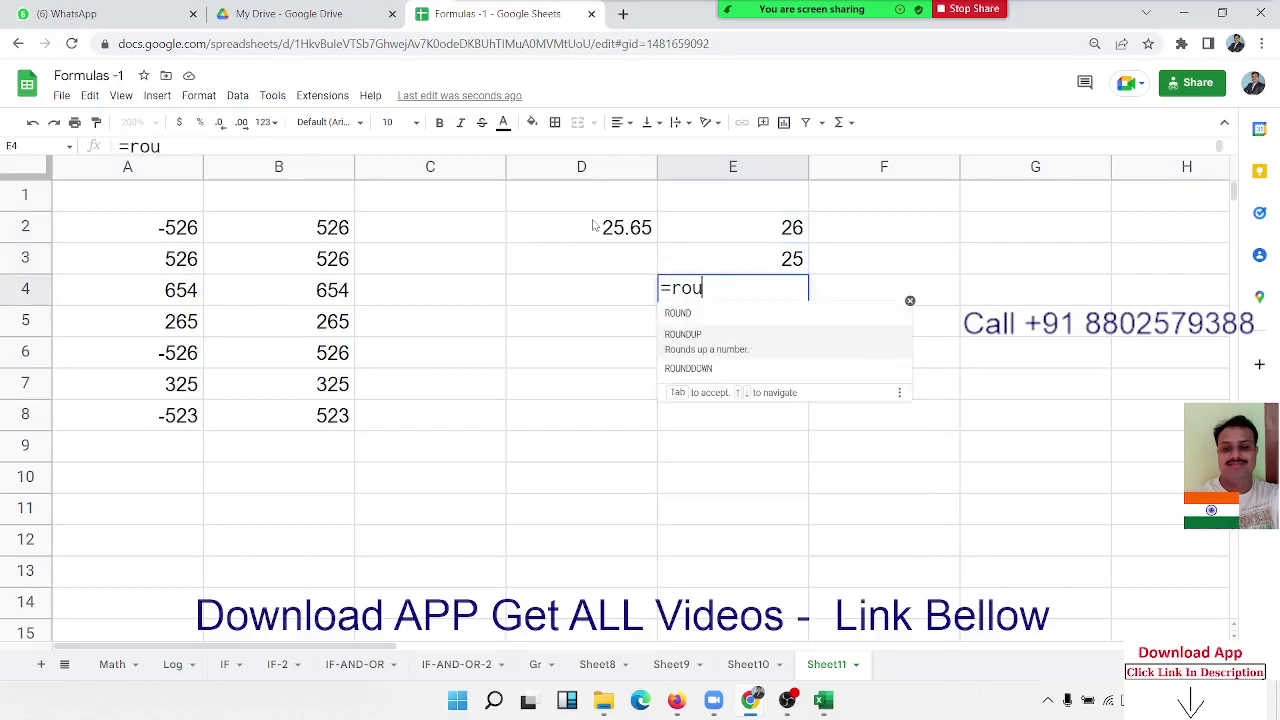
key("Tab")
left_click(592, 226)
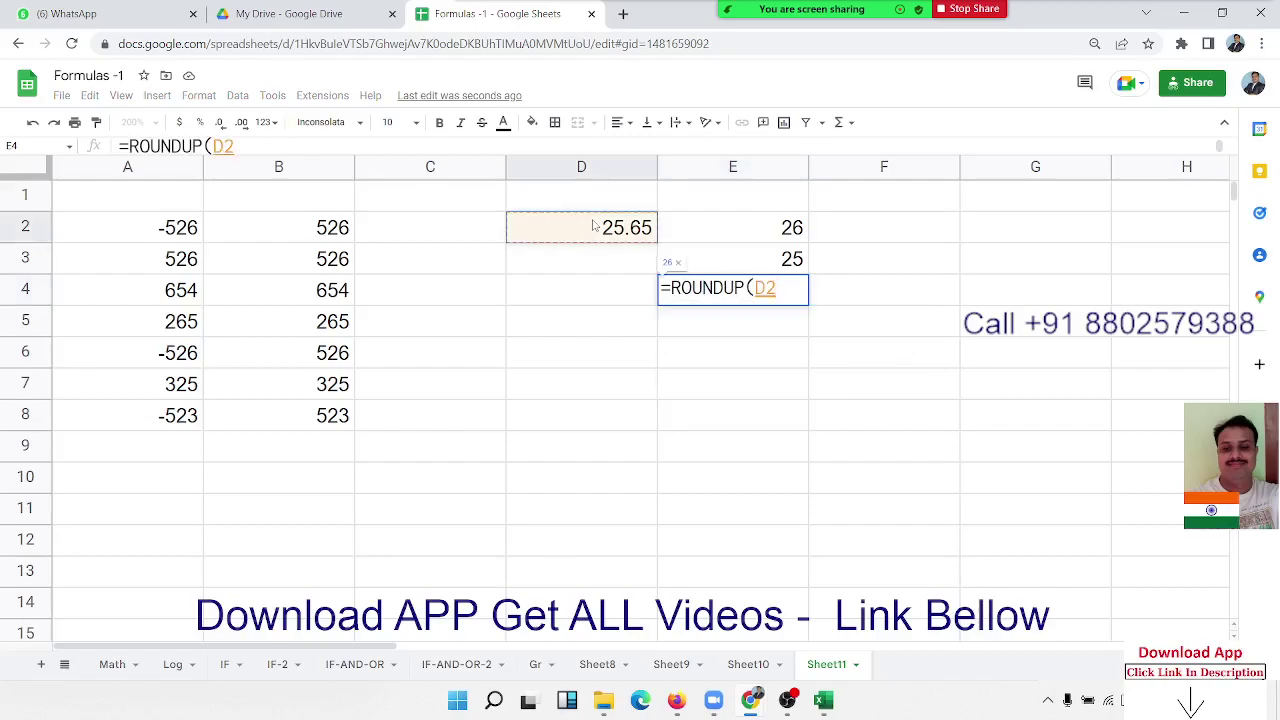
type(",0")
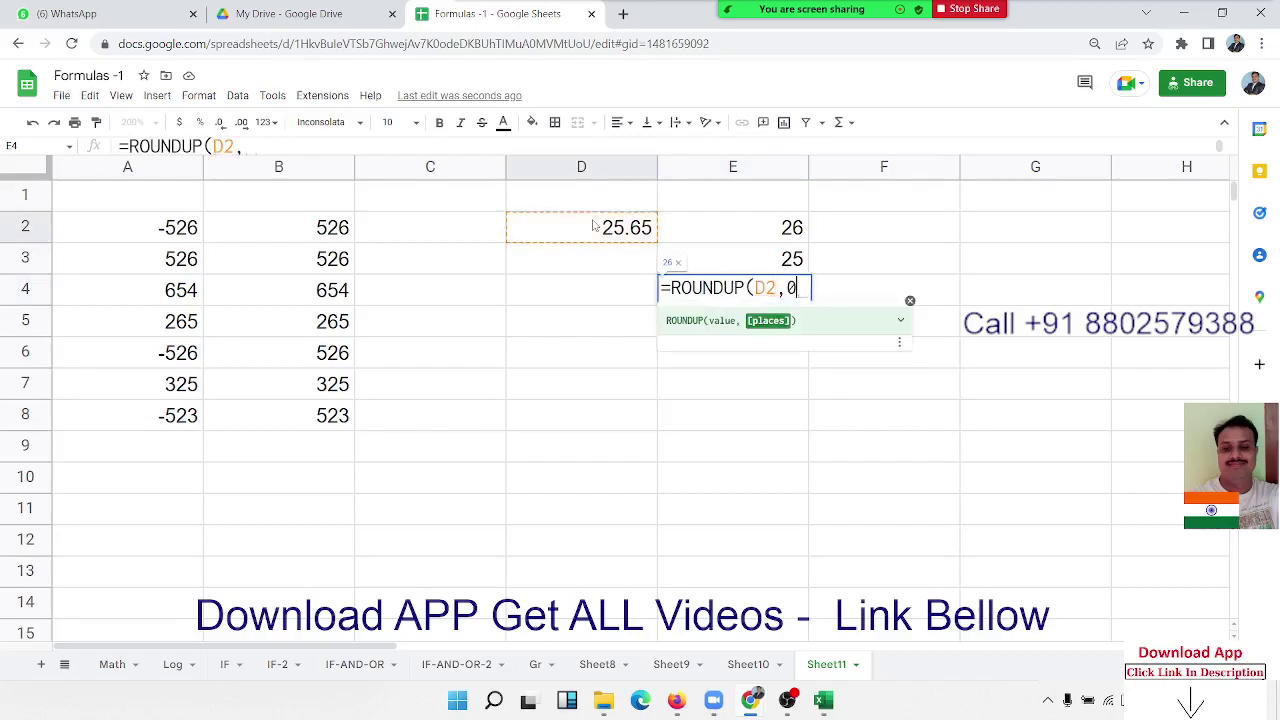
key("Return")
key("Up")
Change D2 to 25.05 and review the rounded results 25, 25 and 26 in E2:E4.
key("Left")
key("Up")
key("Up")
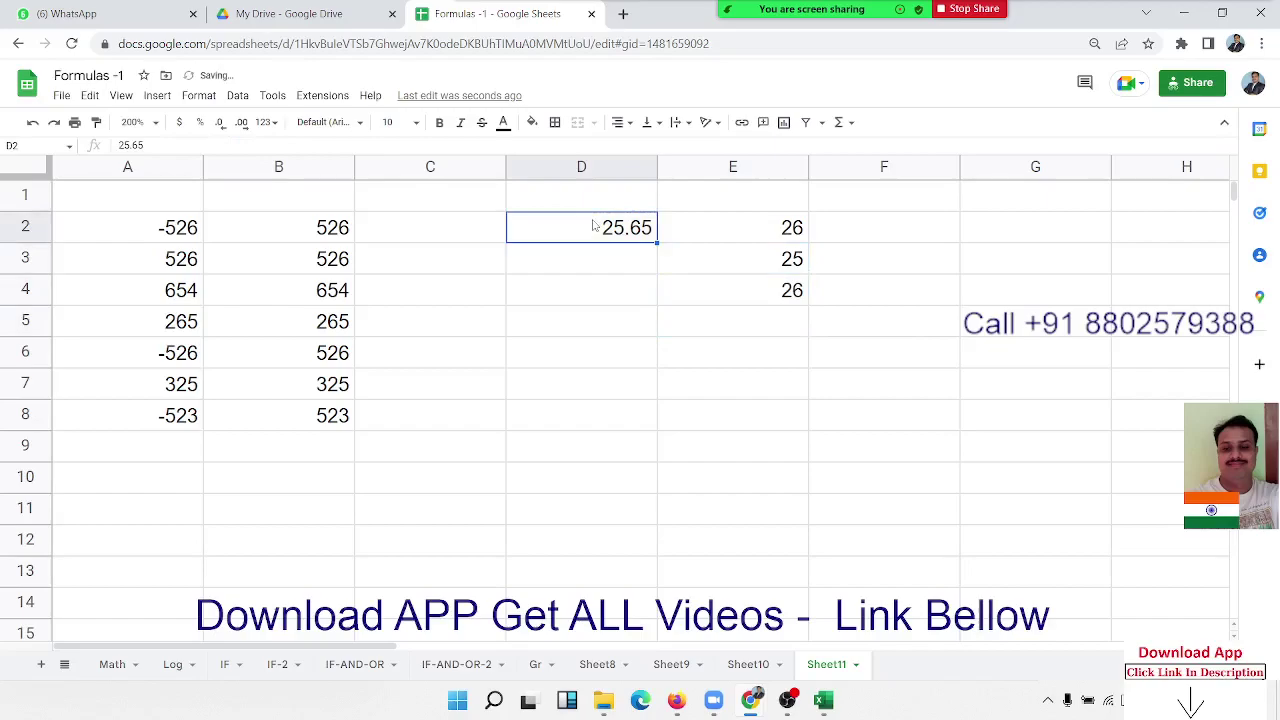
type("25.05")
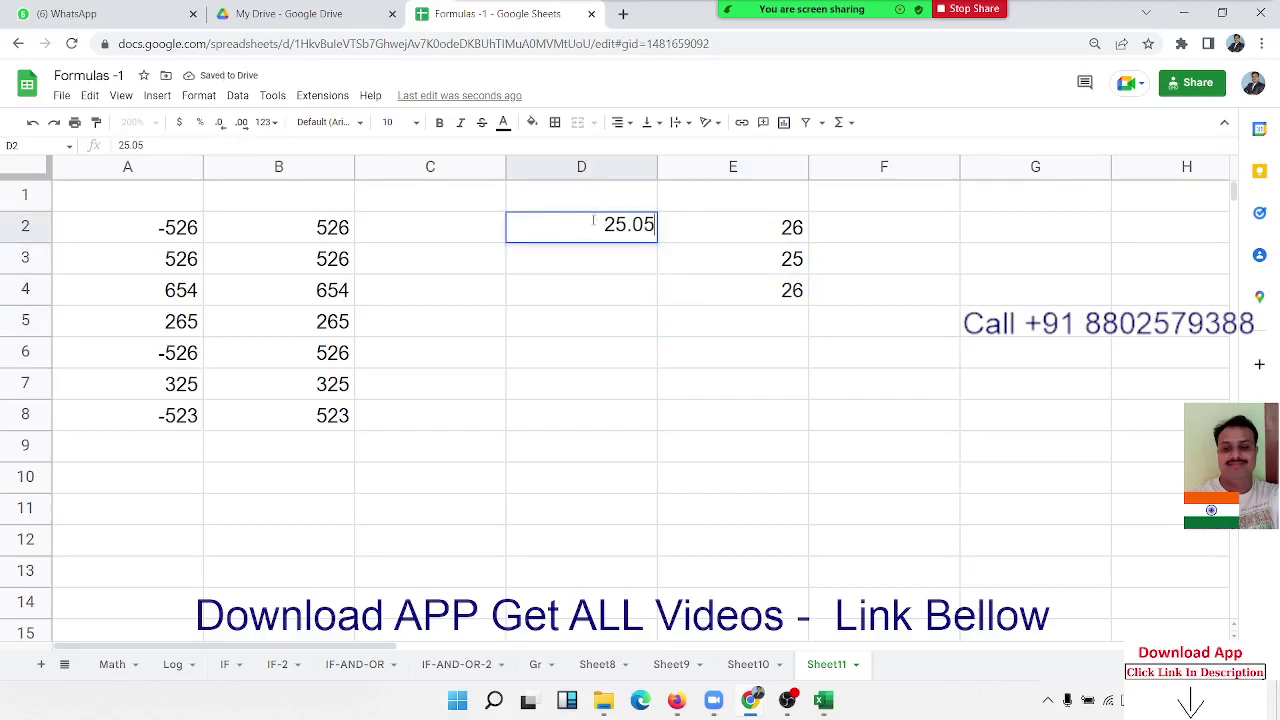
key("Return")
key("Up")
key("Right")
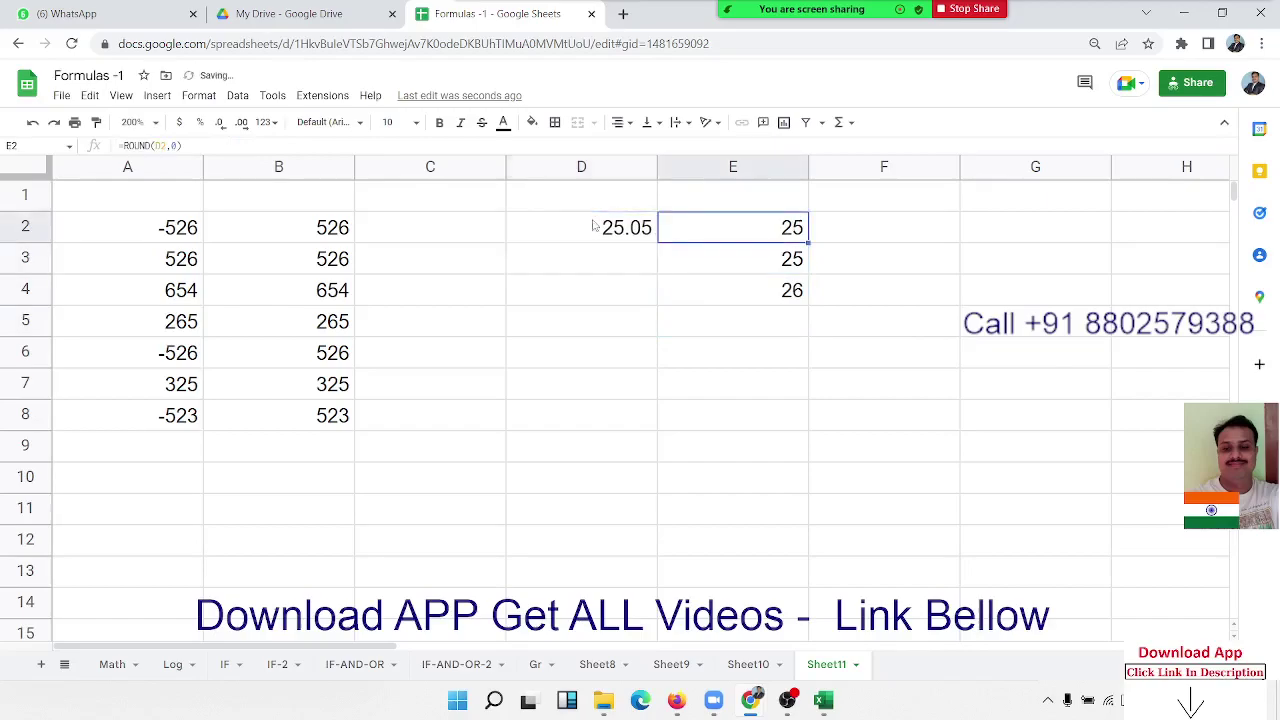
key("Down")
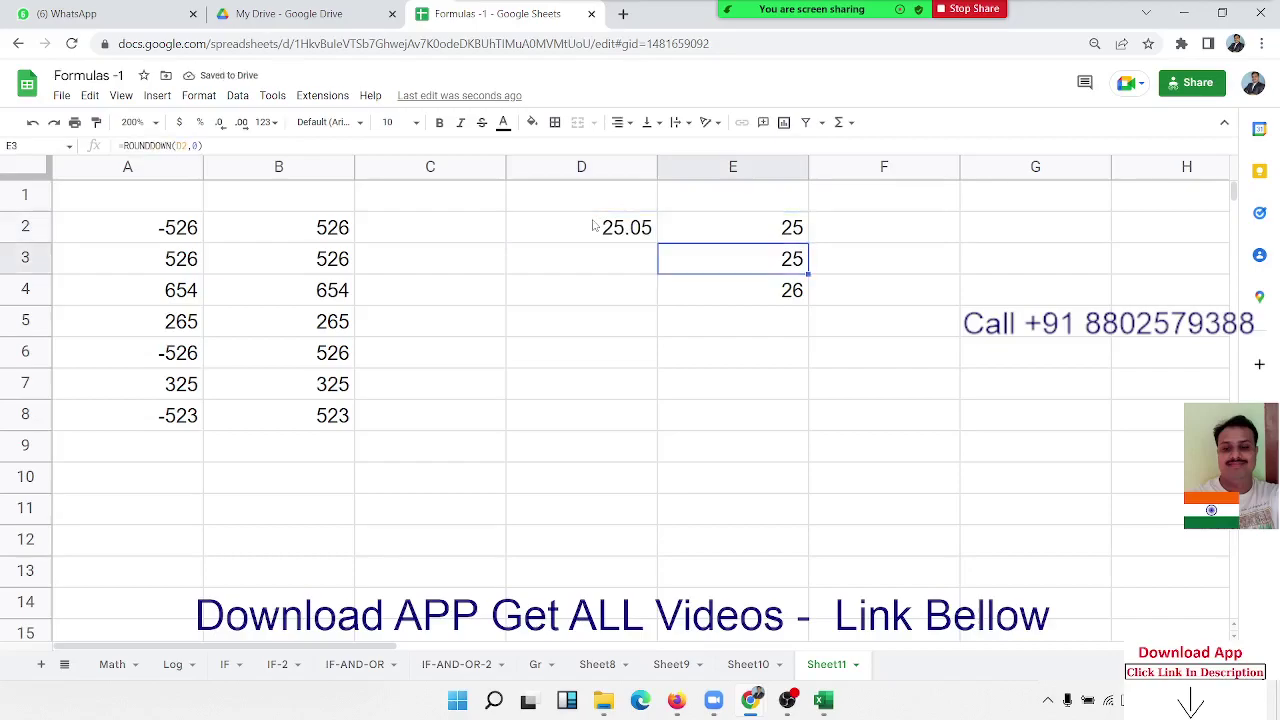
key("Left")
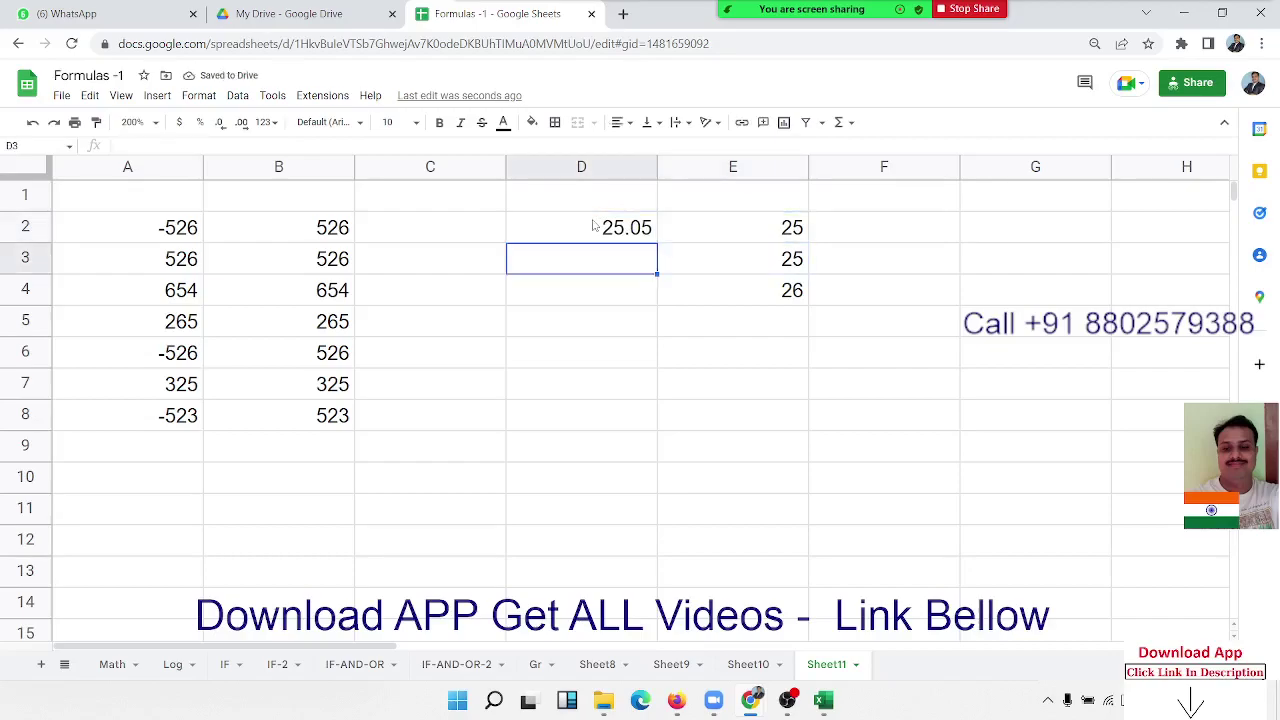
key("Right")
key("Up")
key("Left")
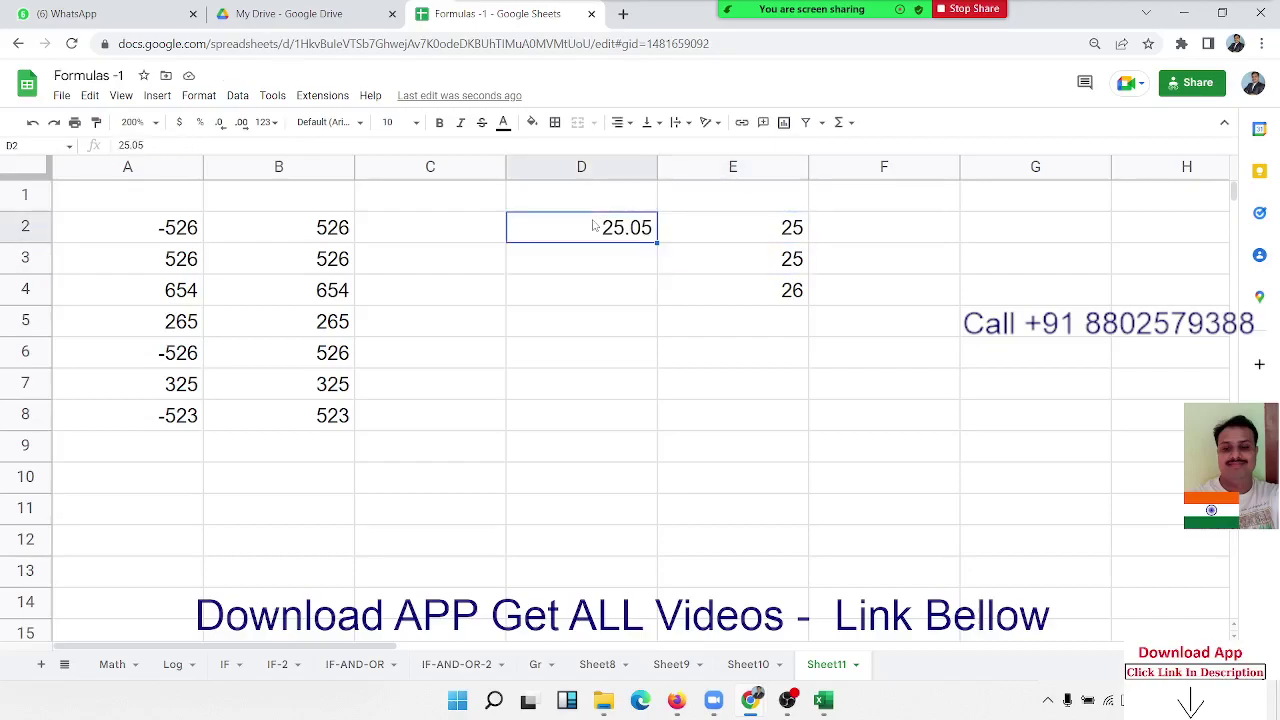
key("Right")
key("Down")
key("Down")
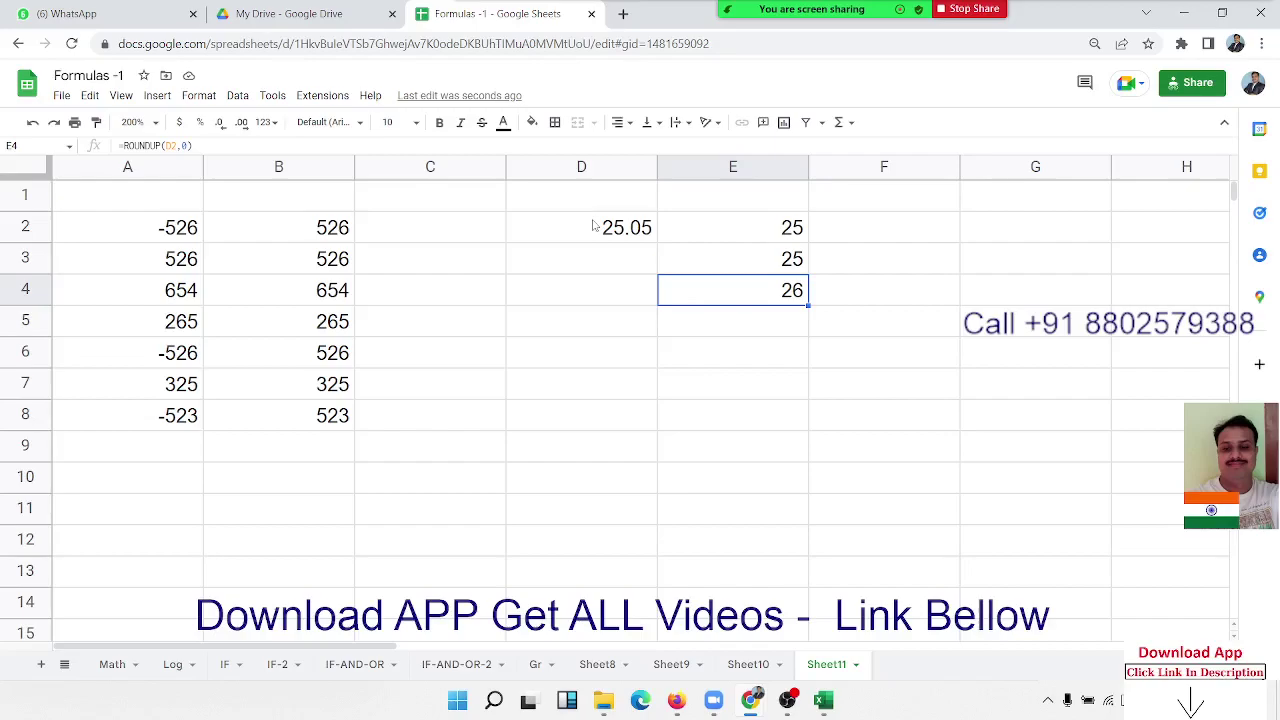
key("Up")
key("Up")
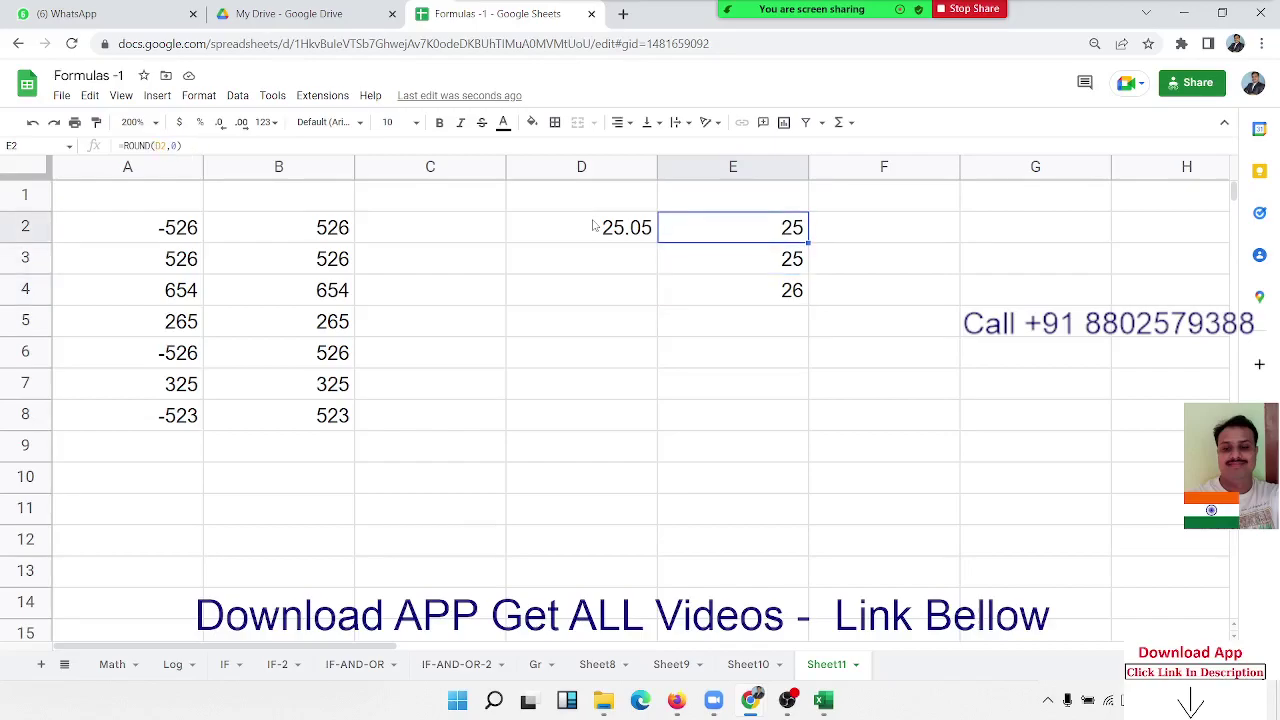
key("Down")
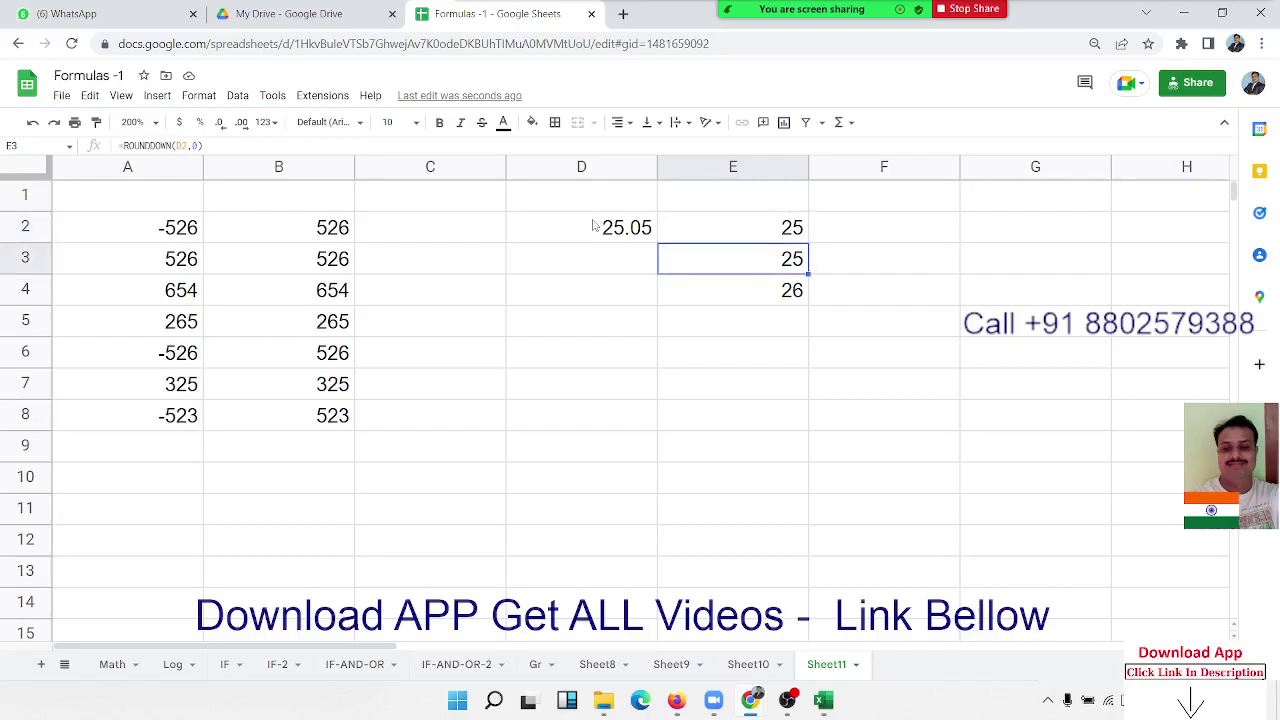
key("Down")
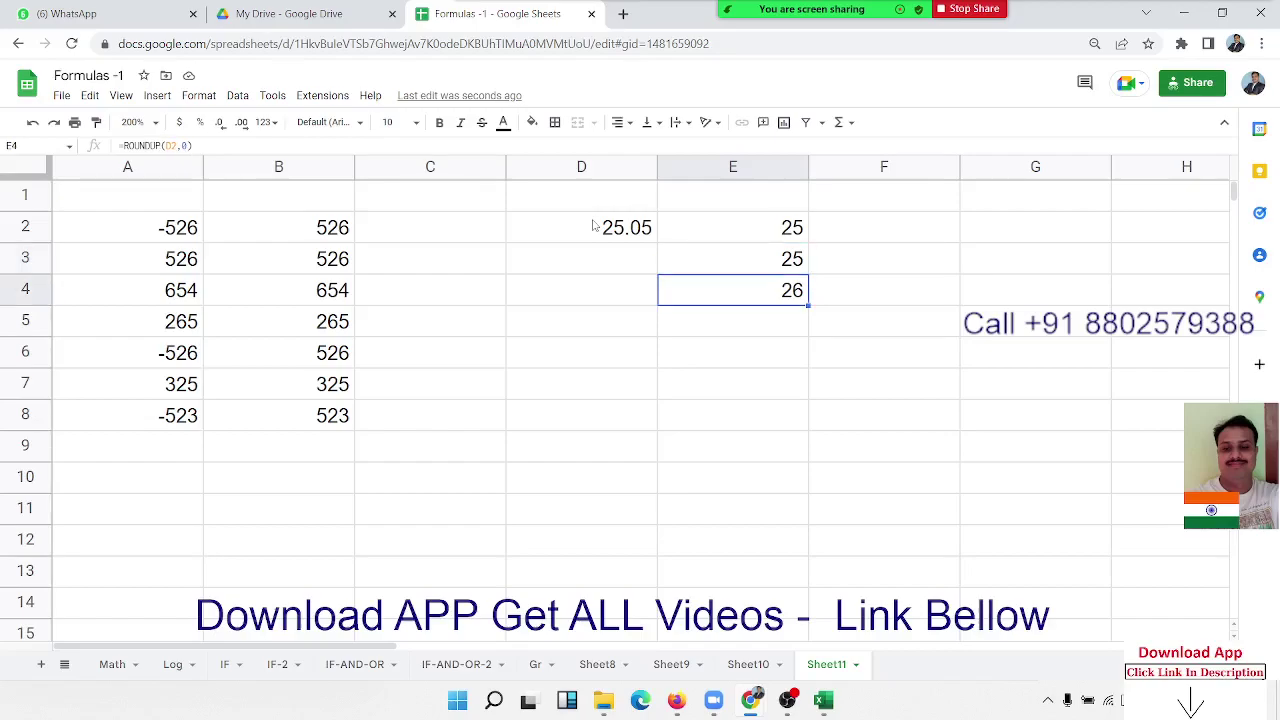
key("Up")
key("Up")
key("Down")
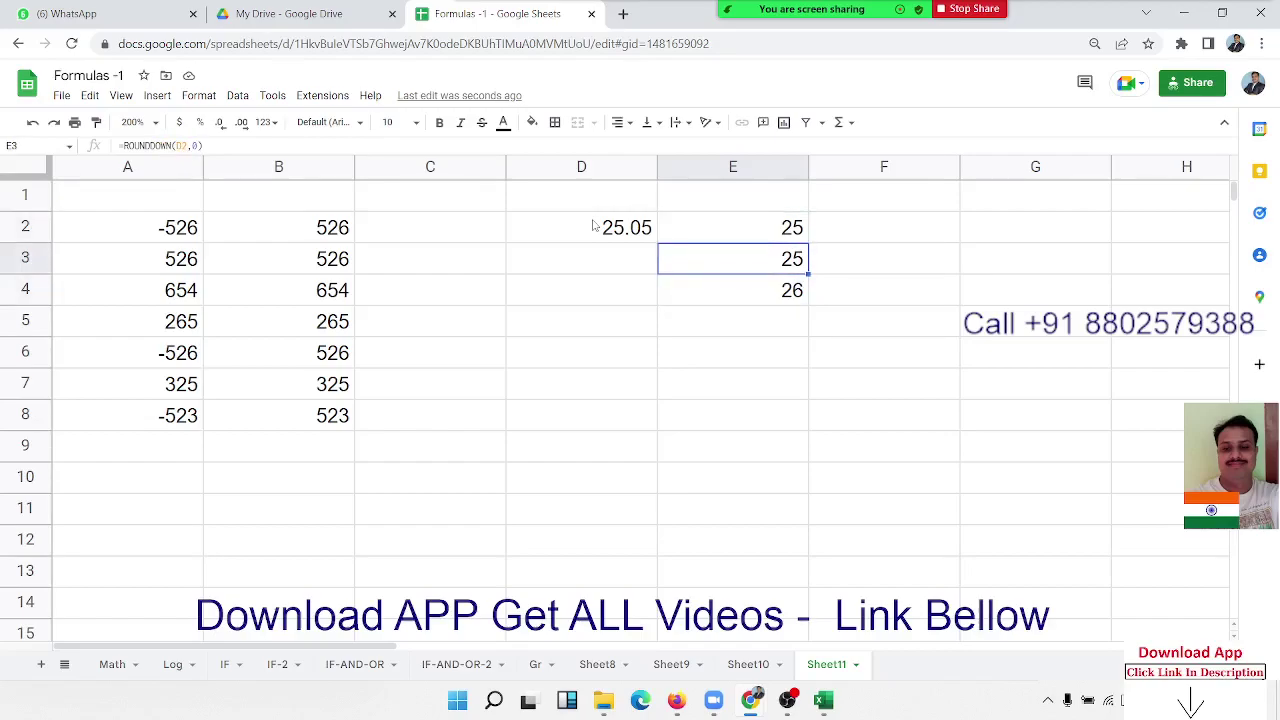
key("Down")
key("Down")
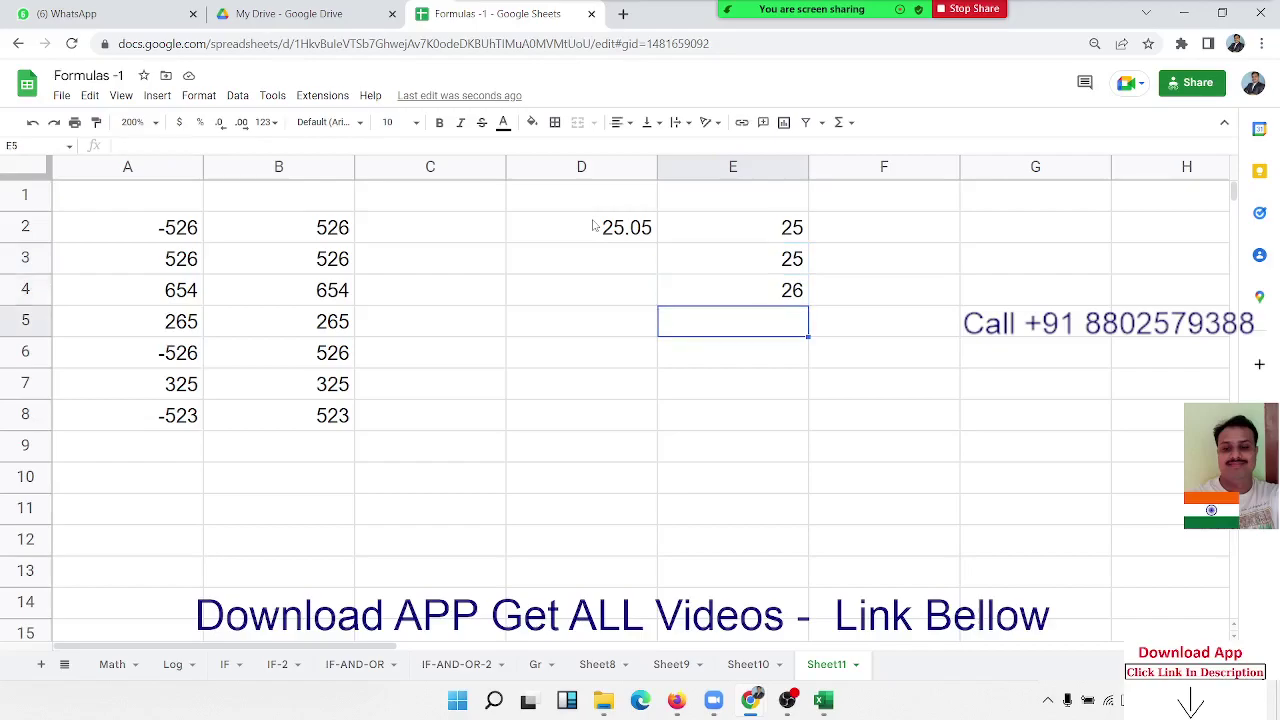
key("Down")
key("Left")
key("Up")
key("Down")
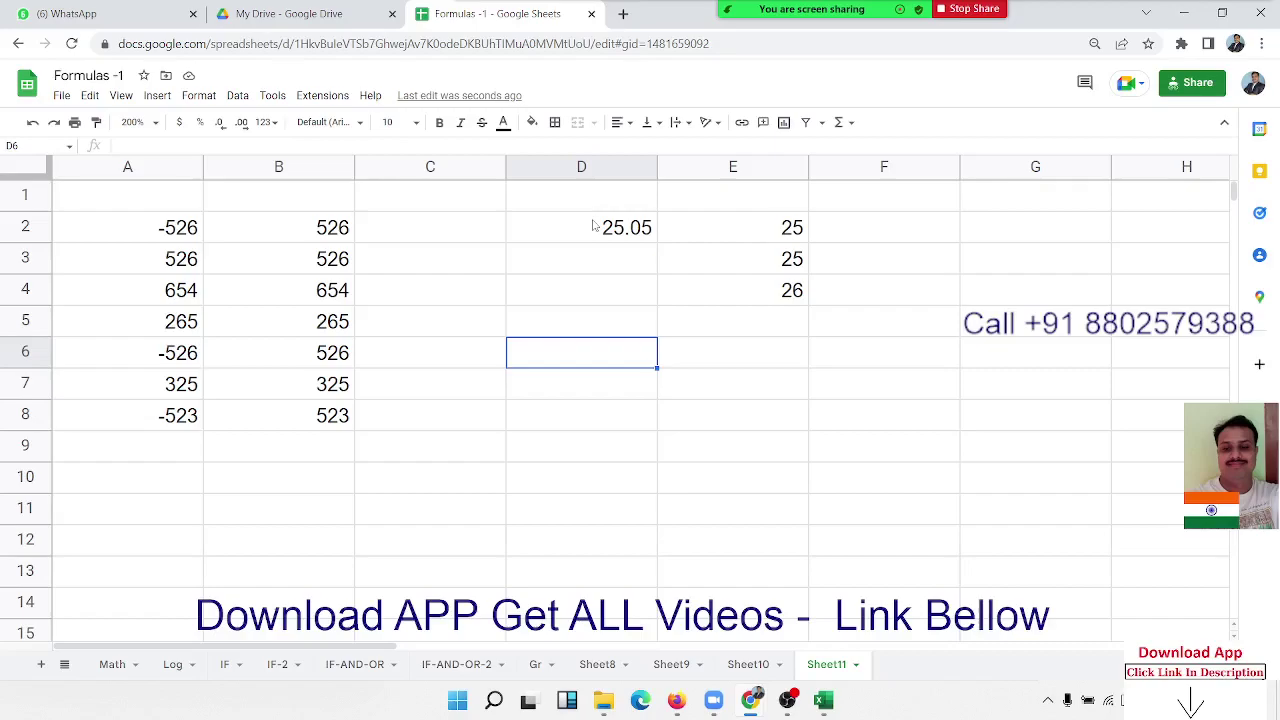
Try test values in D5 and E5, first 1 and 60, then 62 and 120.
key("Up")
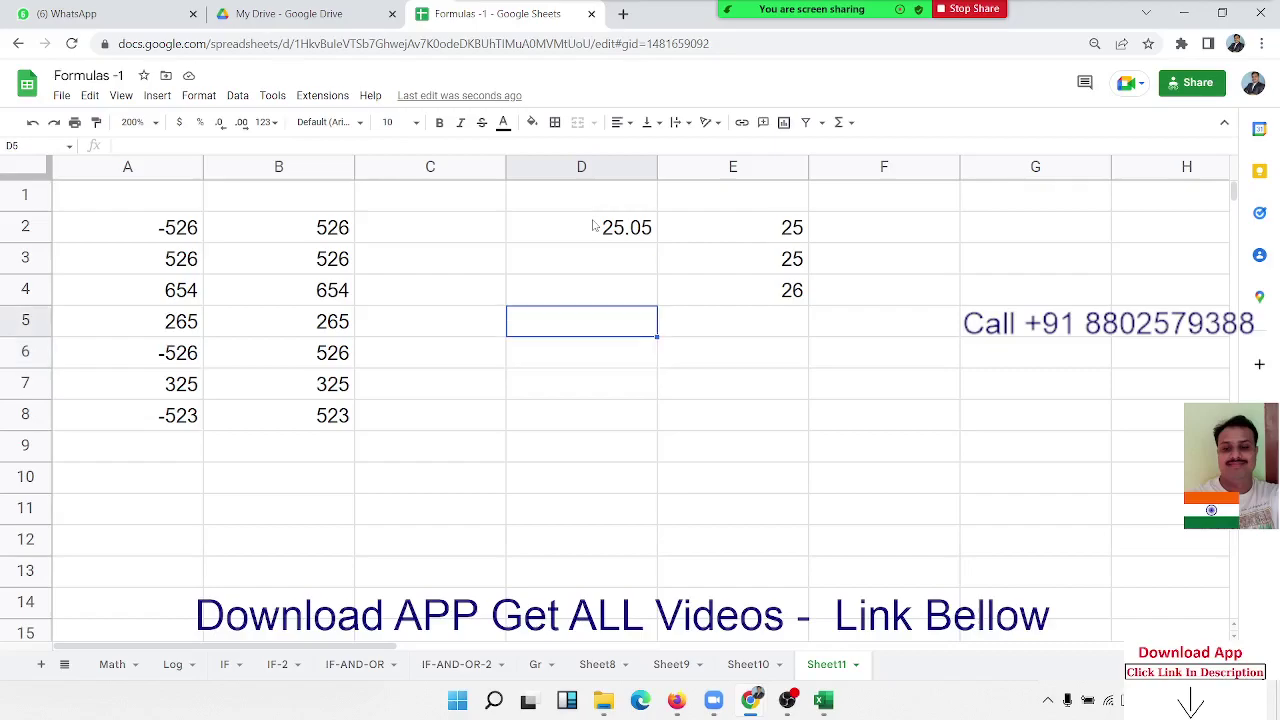
type("1")
key("Tab")
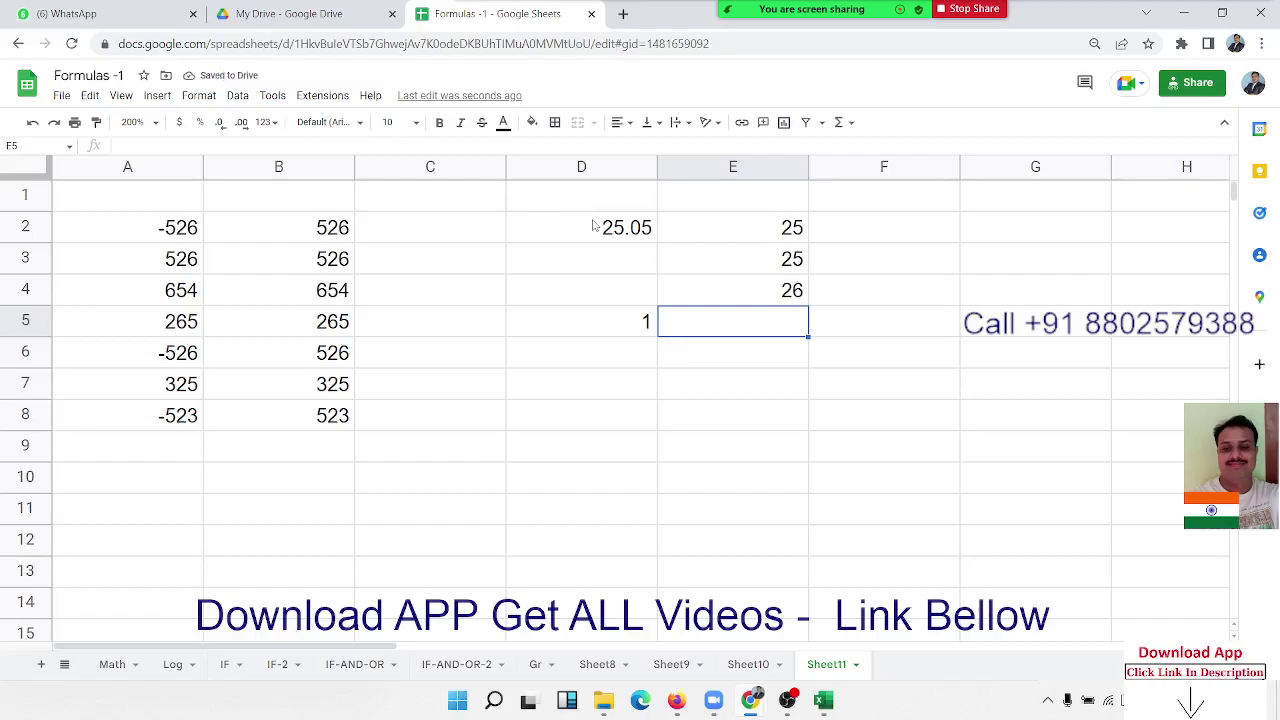
type("60")
key("Tab")
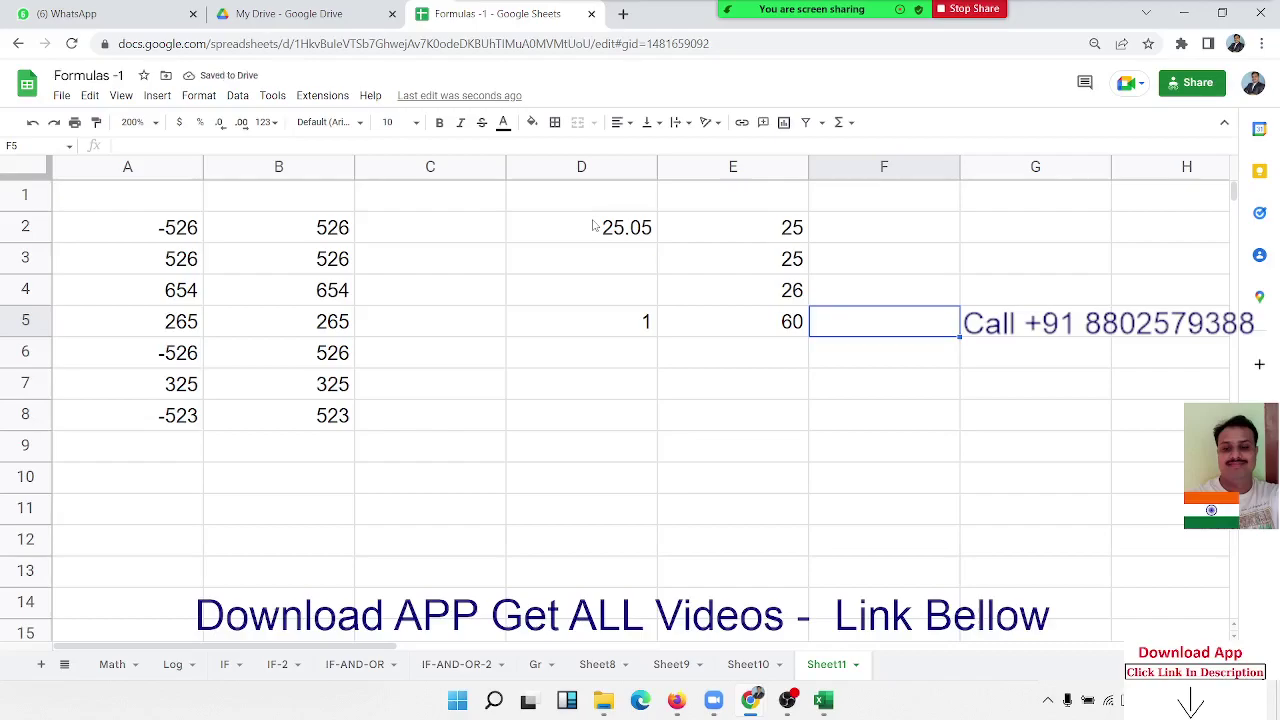
key("Left")
key("Left")
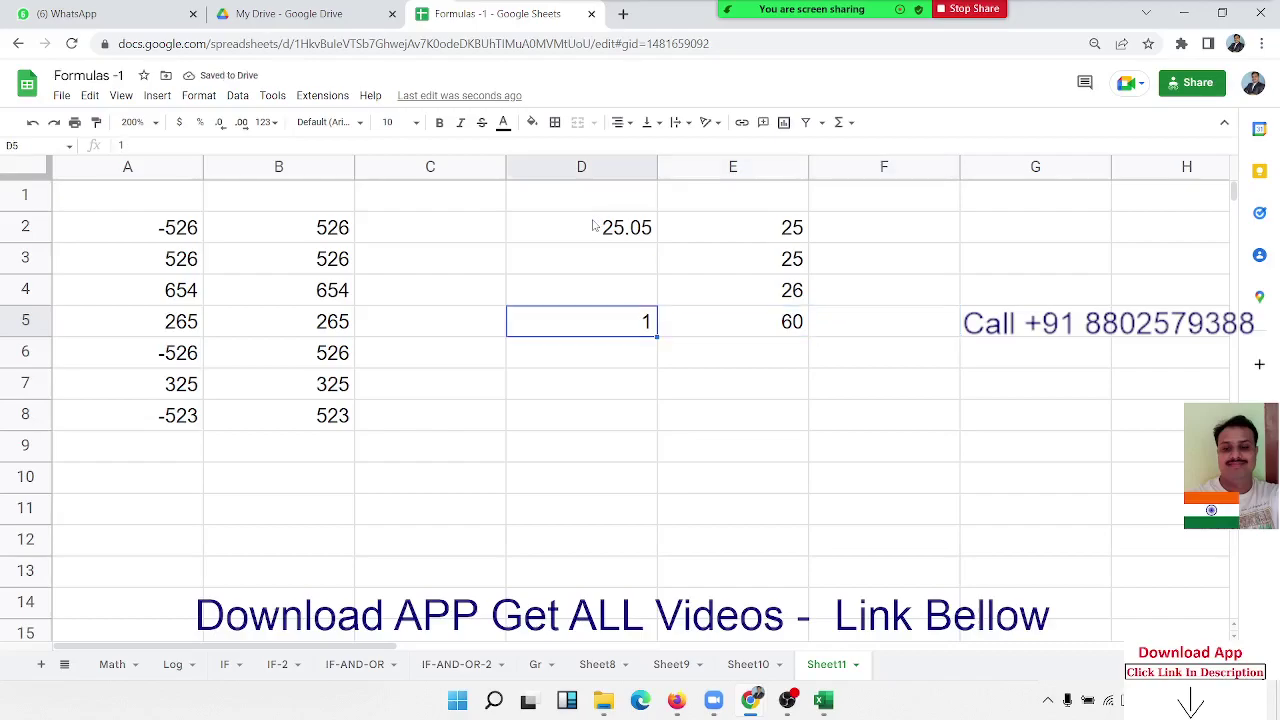
type("62")
key("Tab")
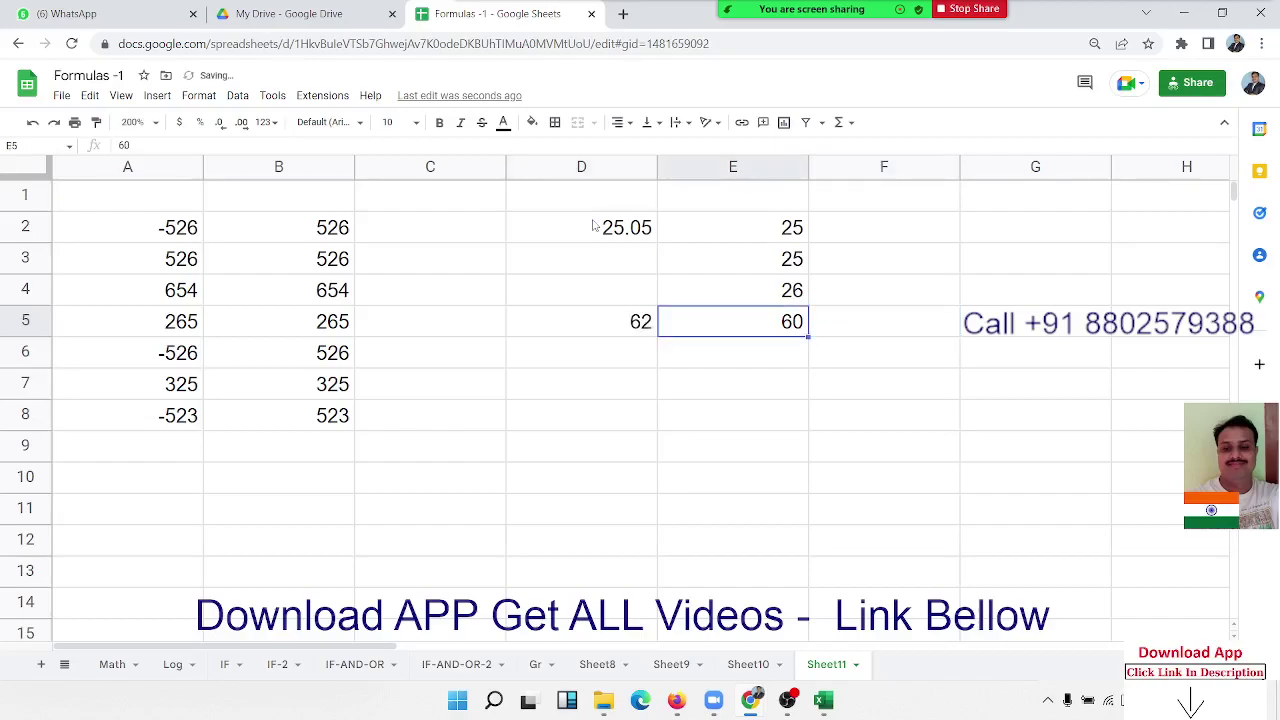
type("120")
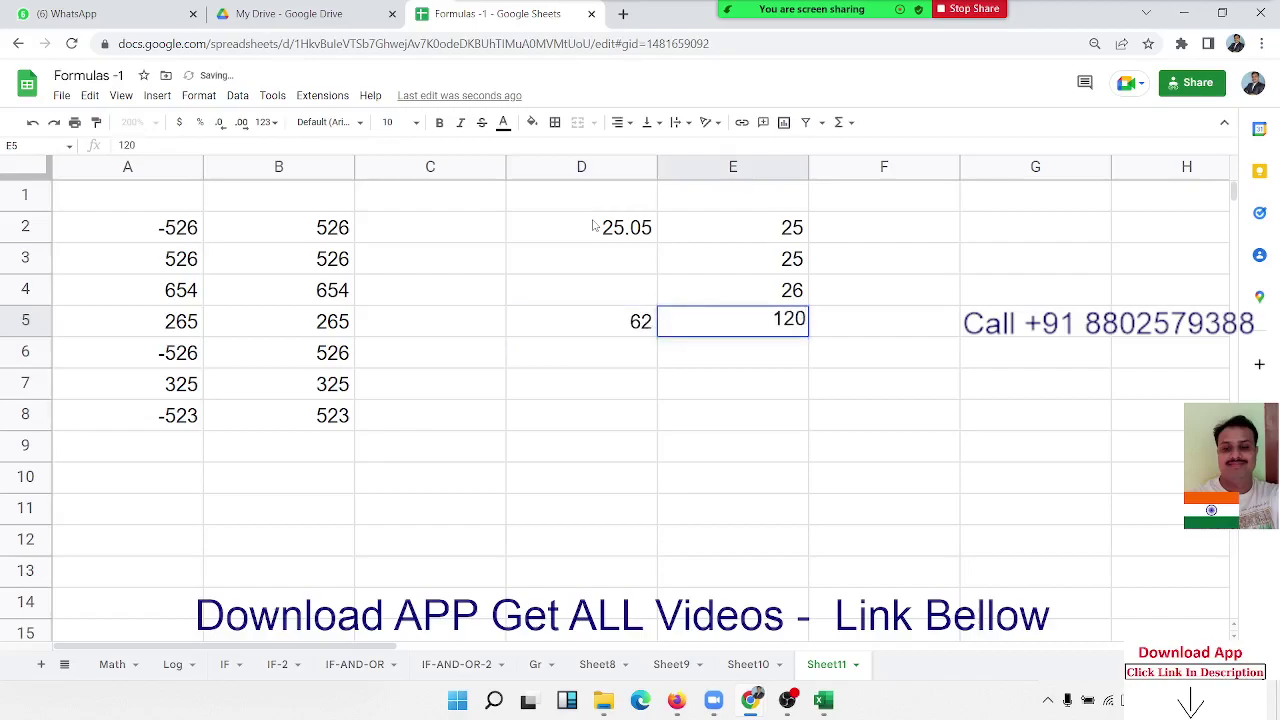
key("Tab")
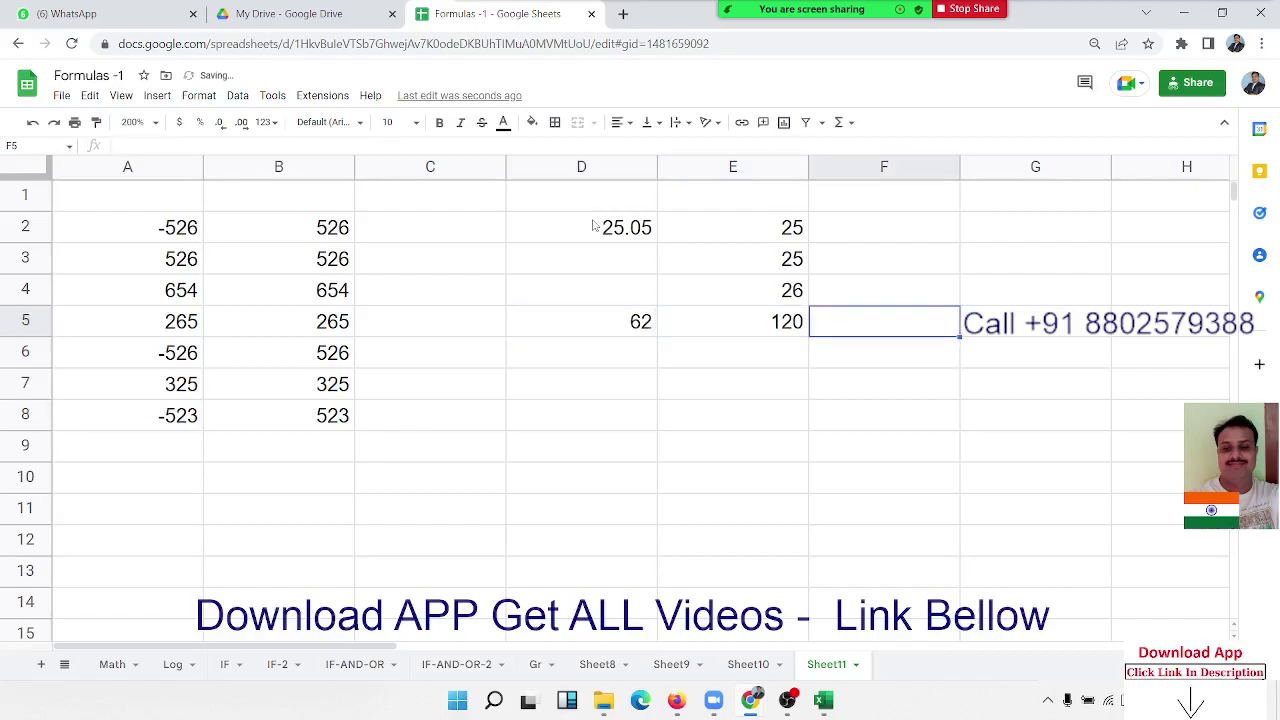
Select D5:E5 and delete both test values.
key("Left")
key("Left")
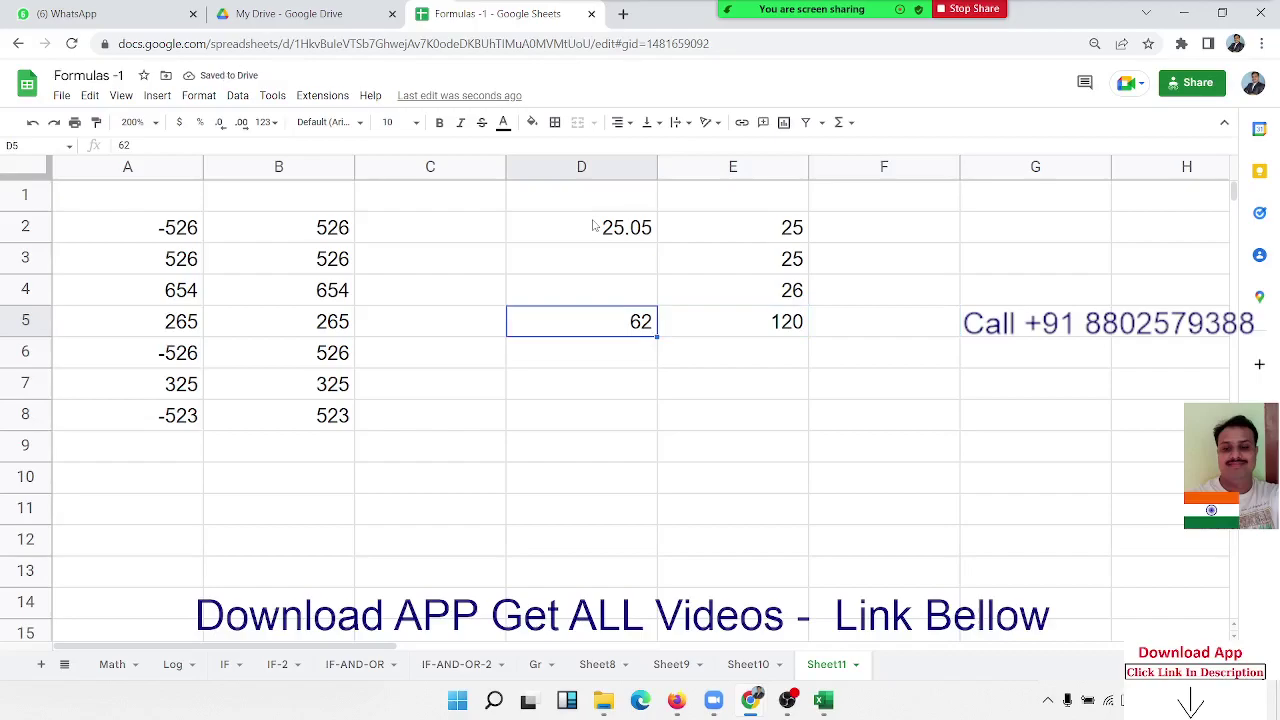
key("shift+Right")
key("Delete")
key("Down")
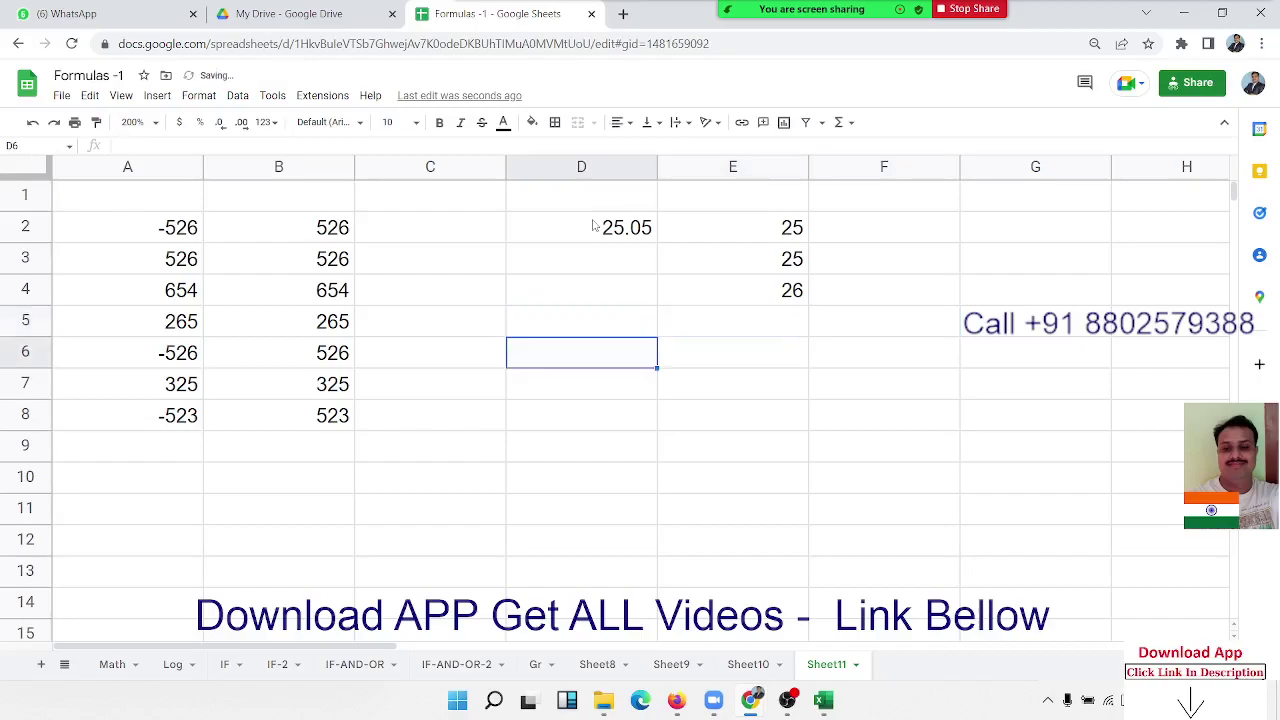
Enter 60 in D6 and =CEILING(D6,60) in E6.
type("60")
key("Tab")
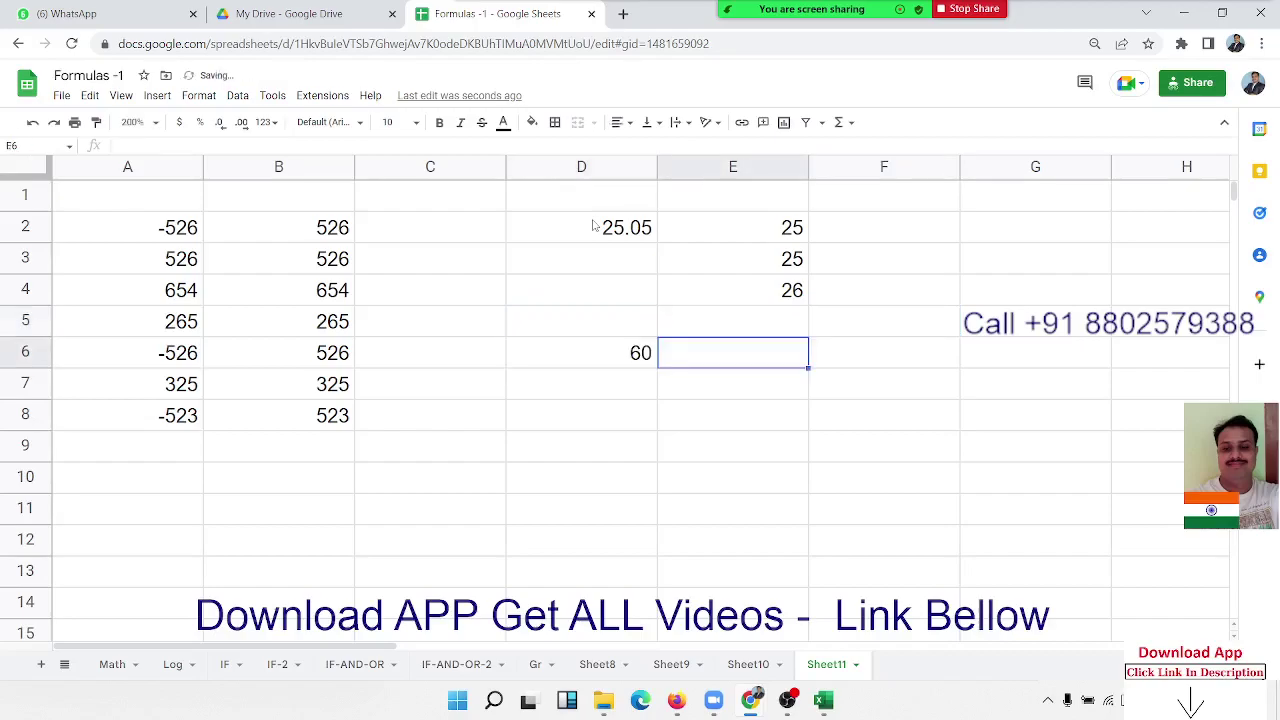
type("=c")
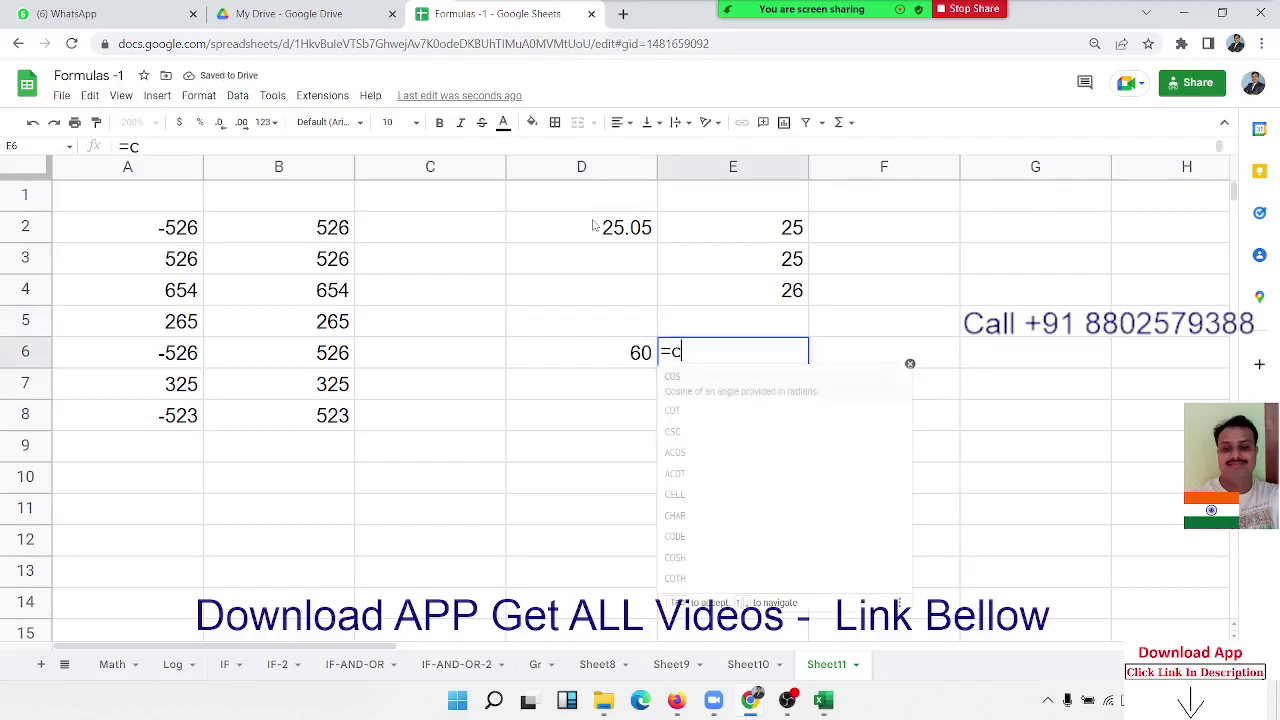
type("el")
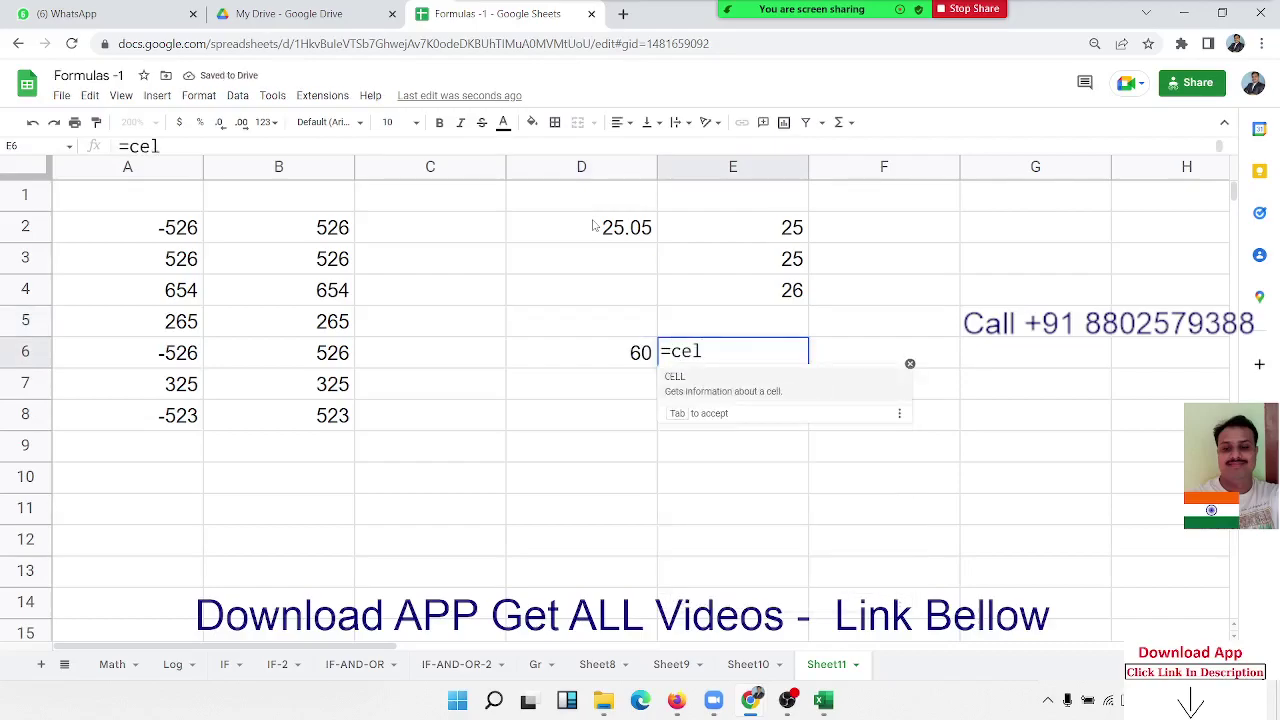
key("BackSpace")
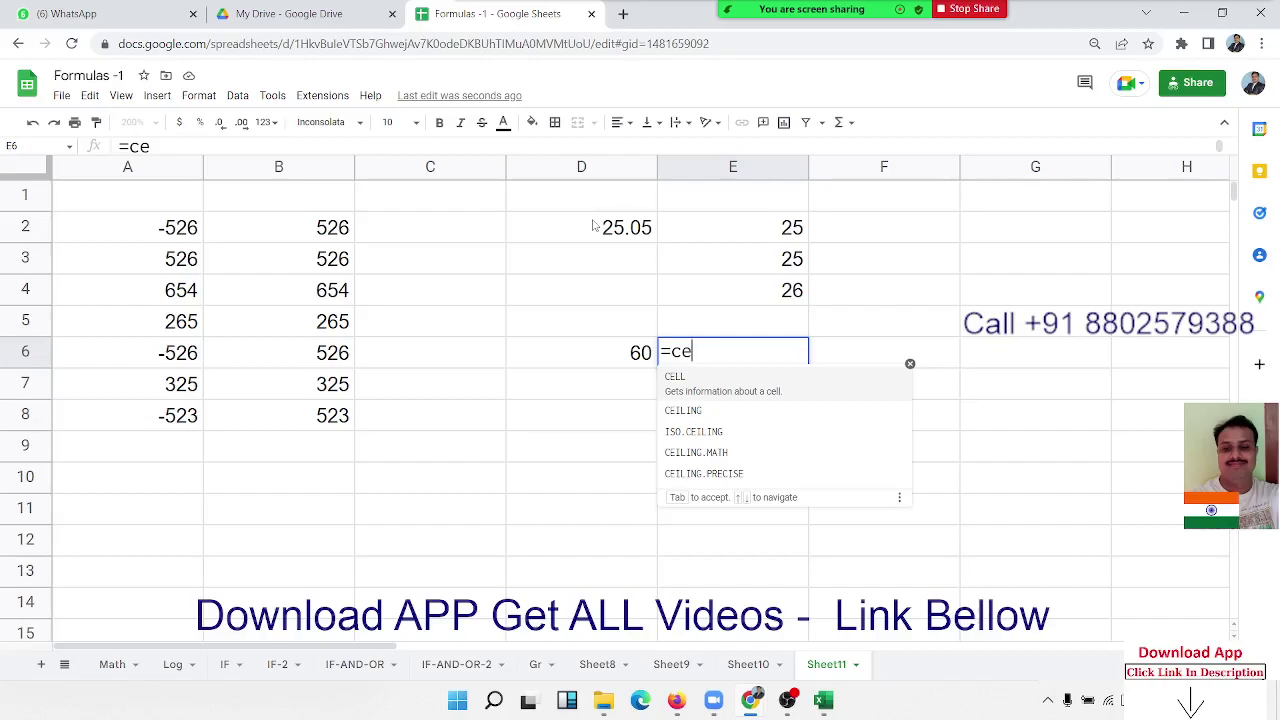
key("Down")
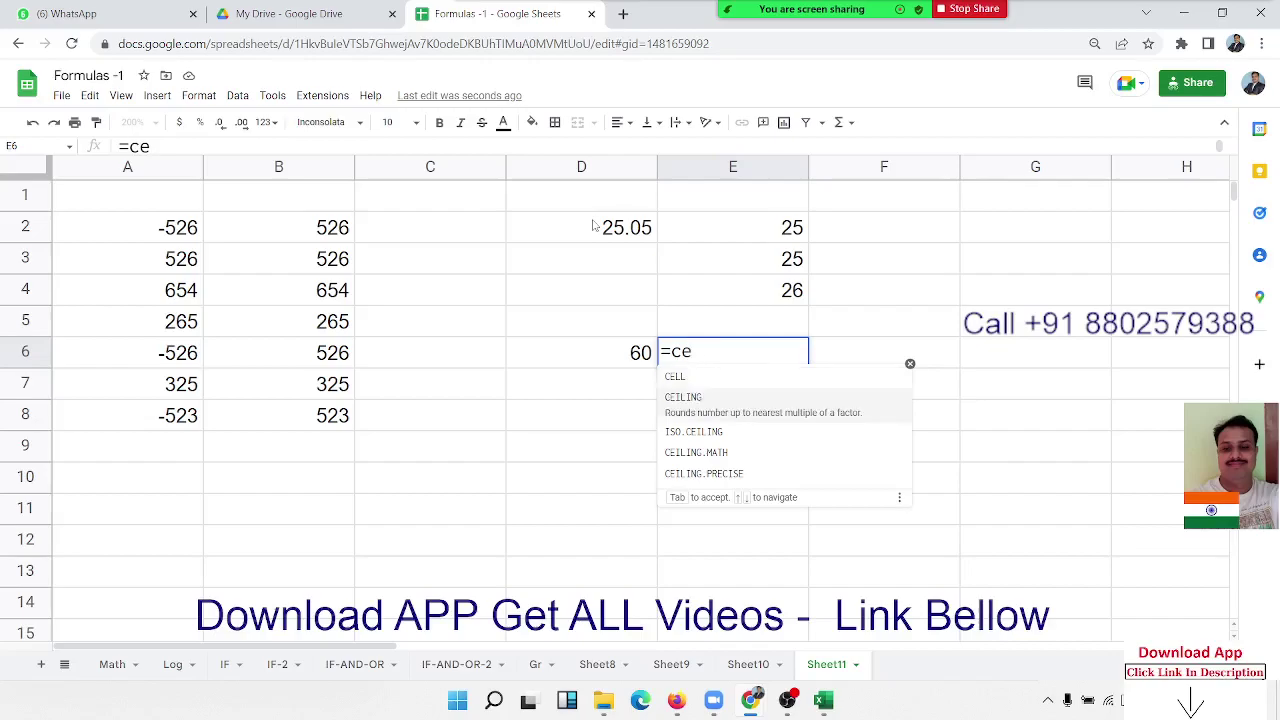
key("Tab")
key("Left")
type(",")
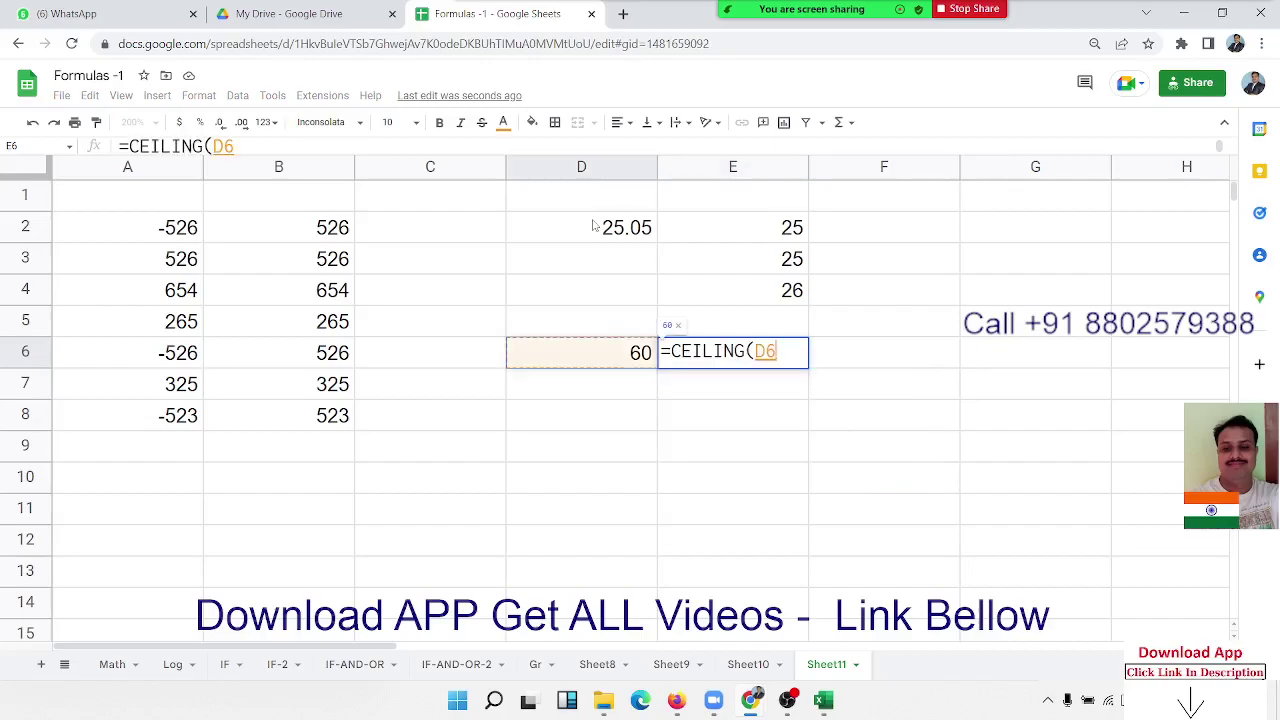
type("60")
key("Return")
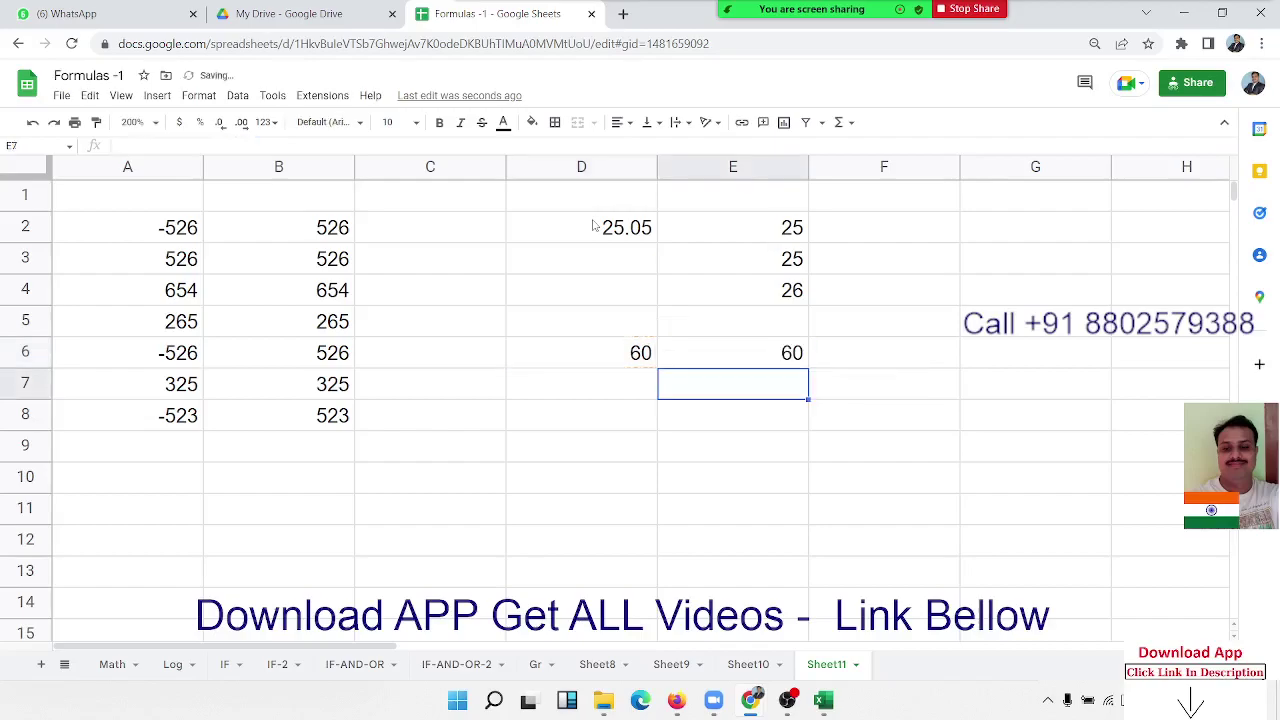
Change D6 to 65, then 122, and check E6's CEILING formula now returns 180.
key("Up")
key("Left")
type("65")
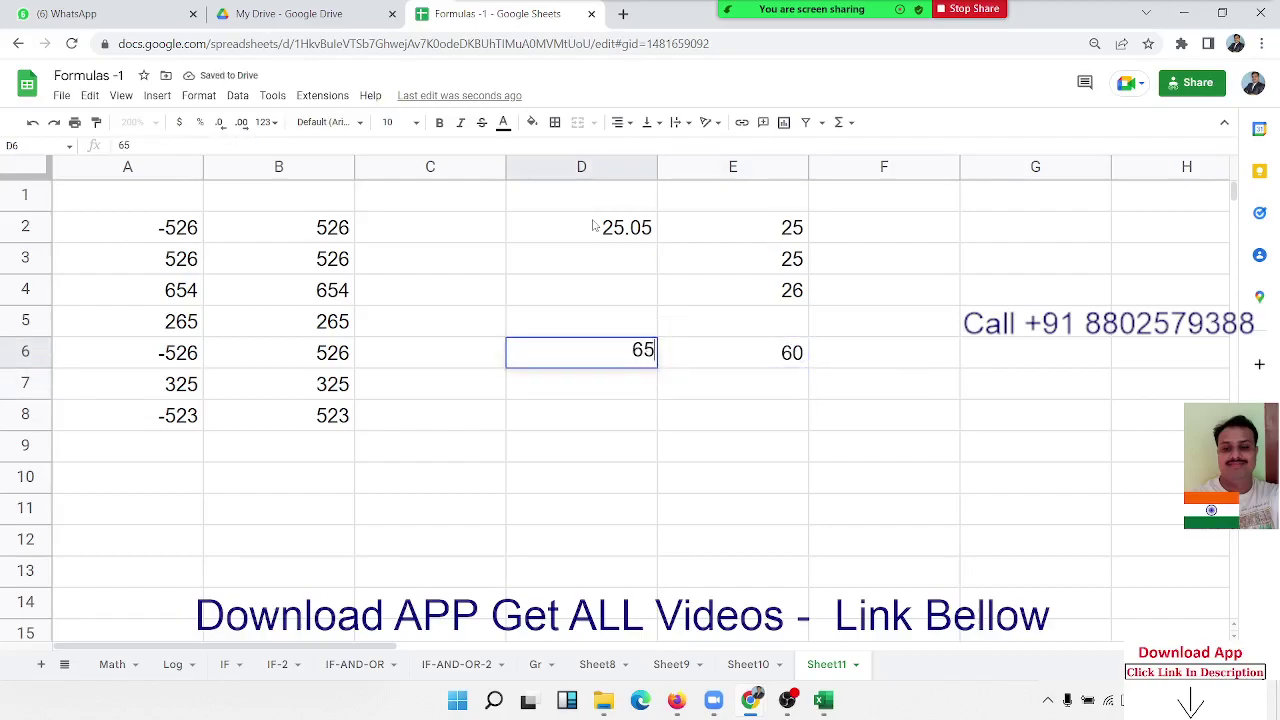
key("Tab")
key("Left")
type("6")
type("9")
key("BackSpace")
key("BackSpace")
type("122")
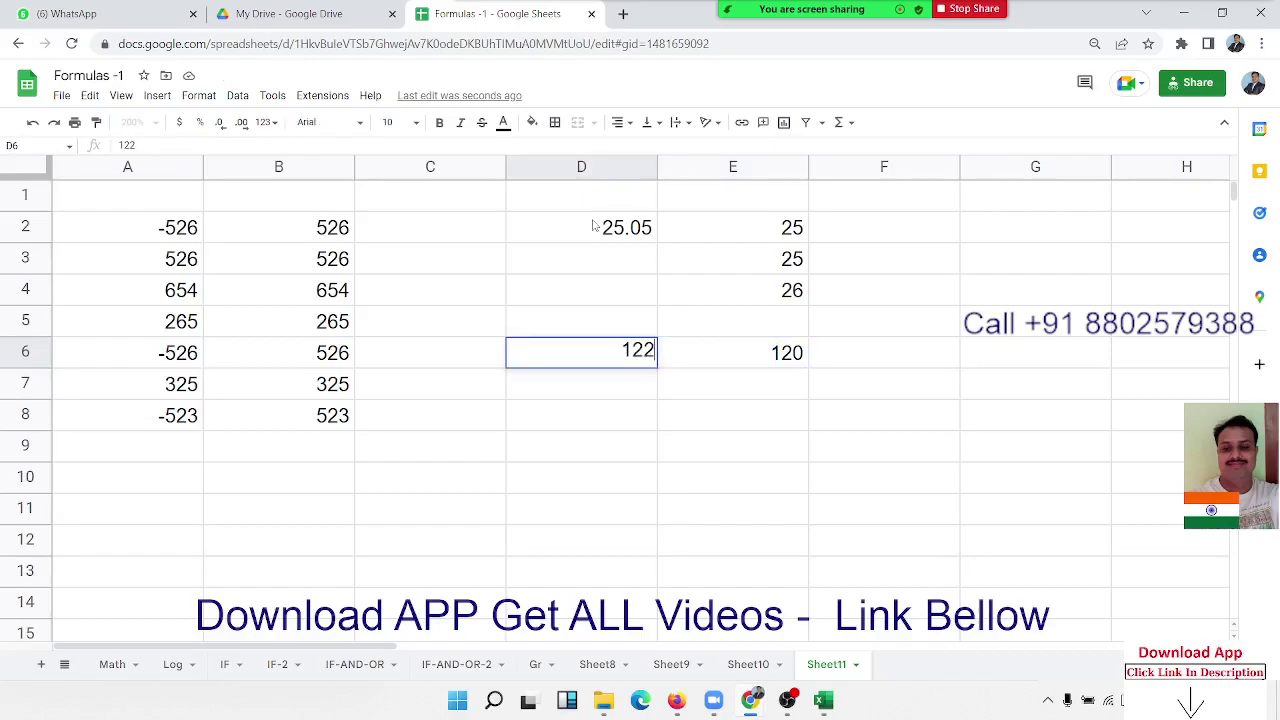
key("Return")
key("Up")
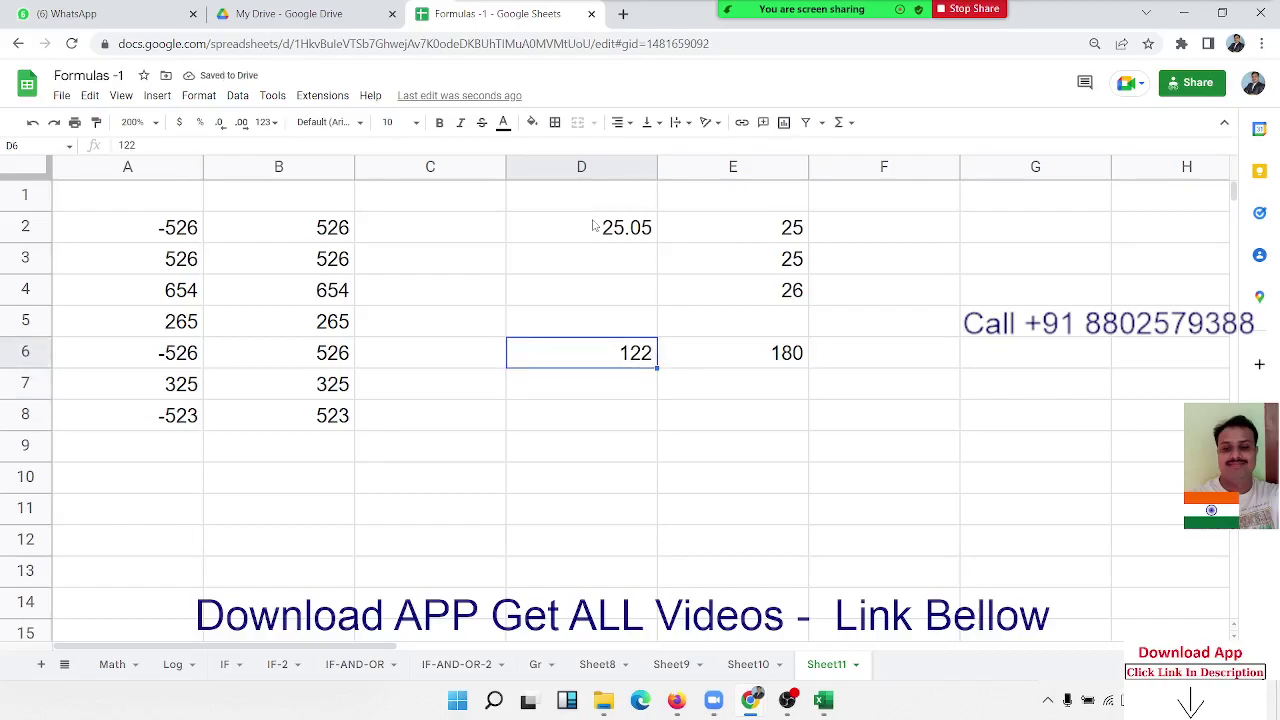
key("Right")
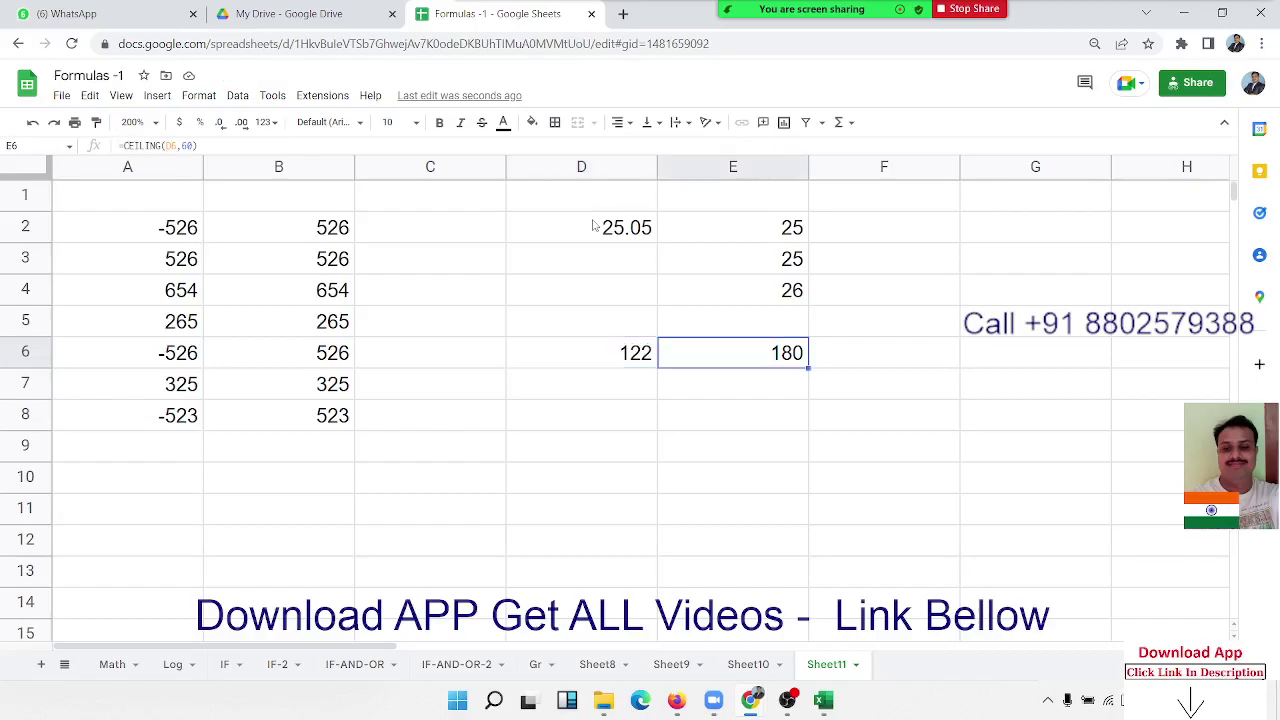
key("F2")
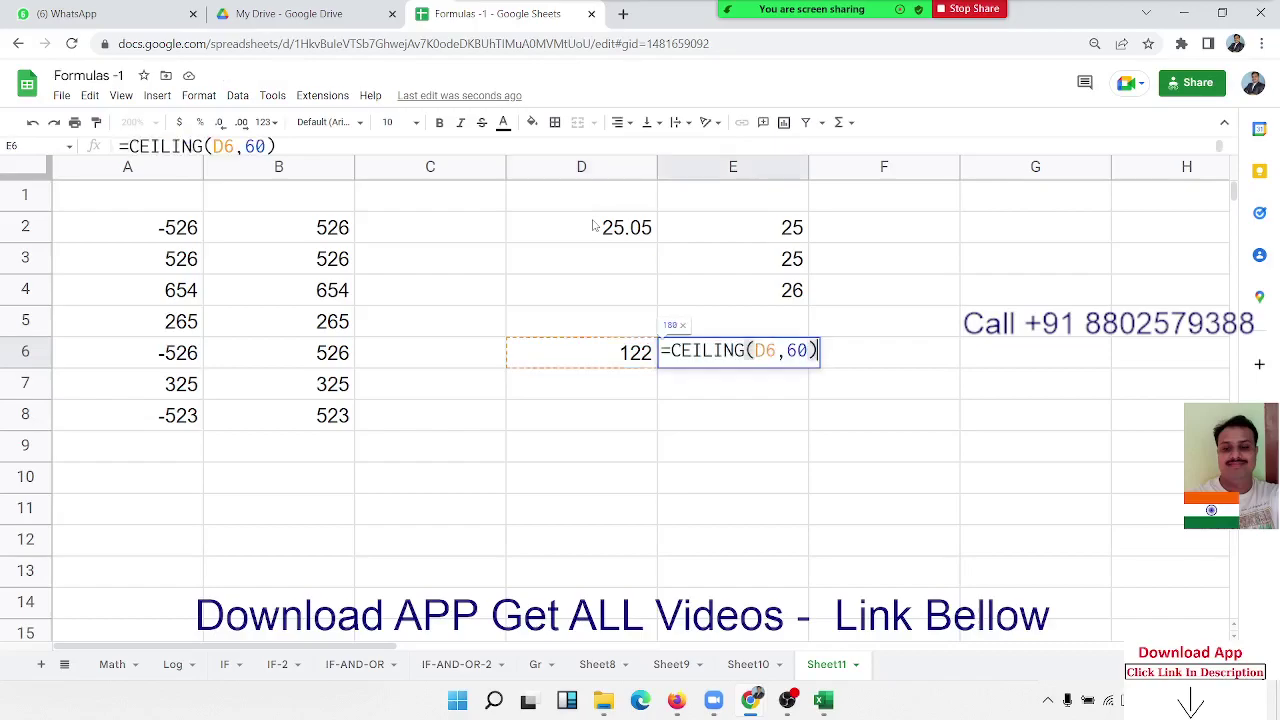
key("Escape")
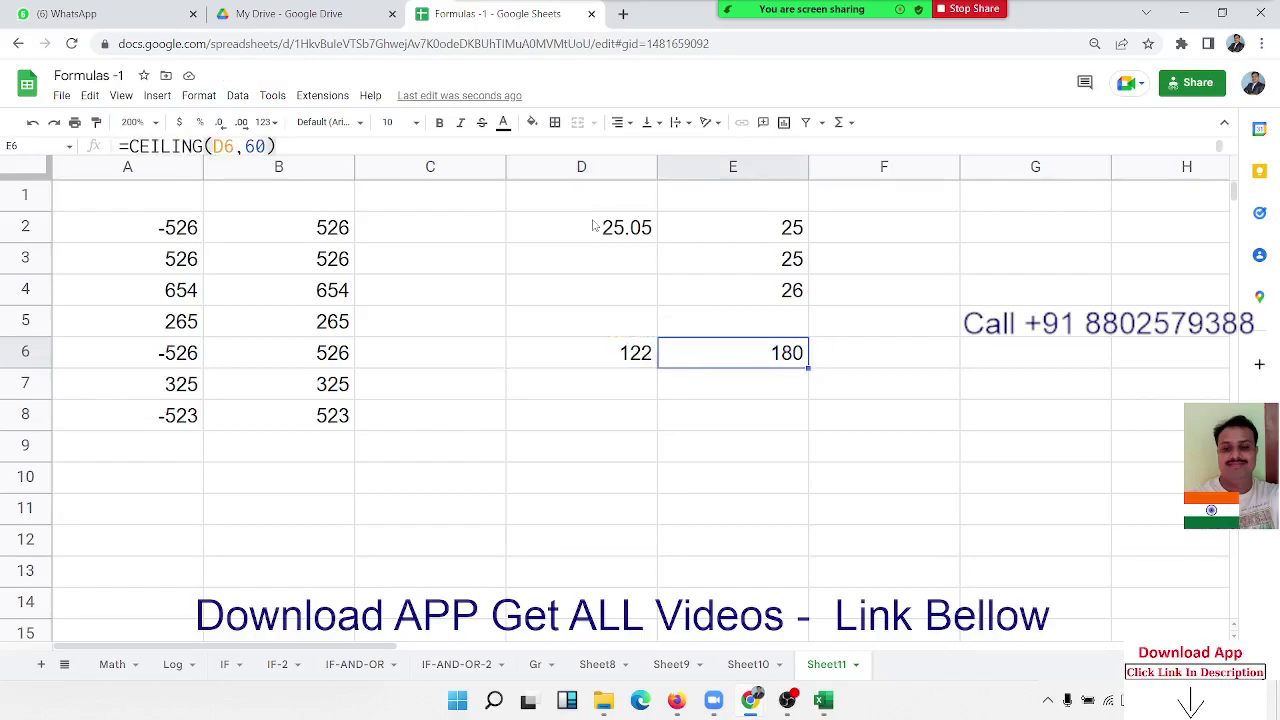
key("Down")
key("Down")
key("Down")
key("Left")
key("Left")
Type 48290 into D7 below the CEILING example.
key("Up")
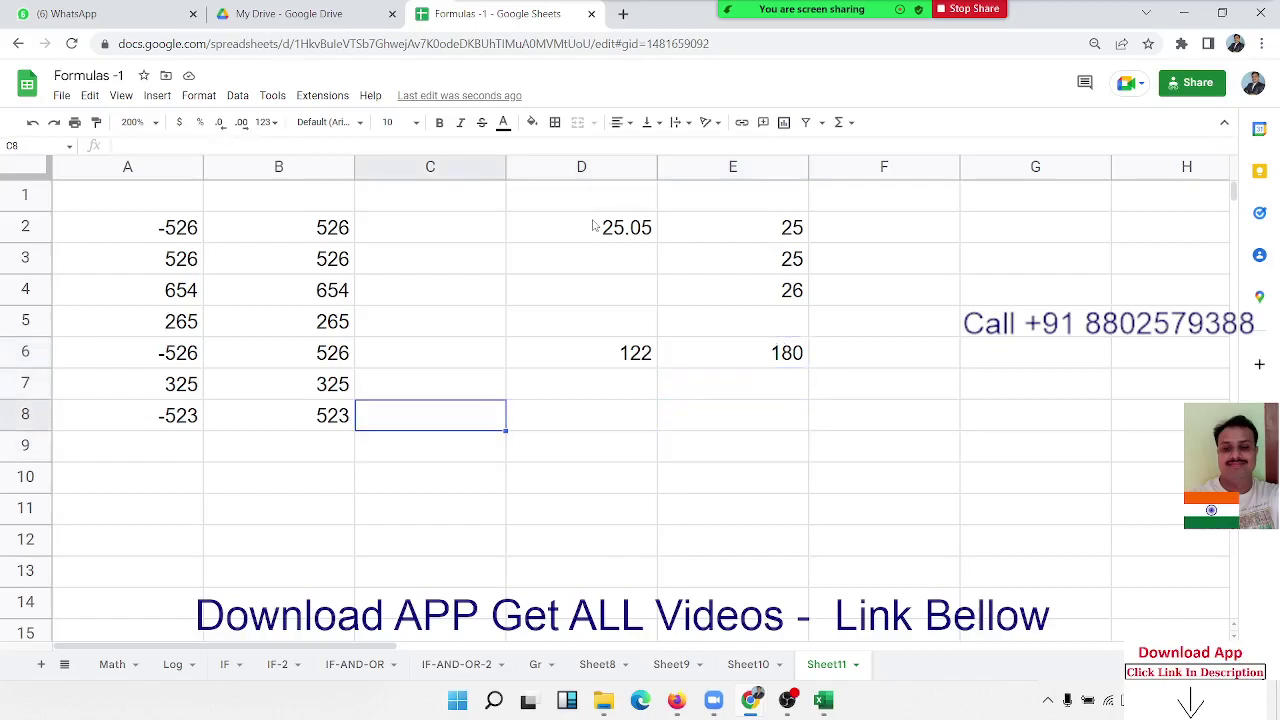
key("Up")
key("Right")
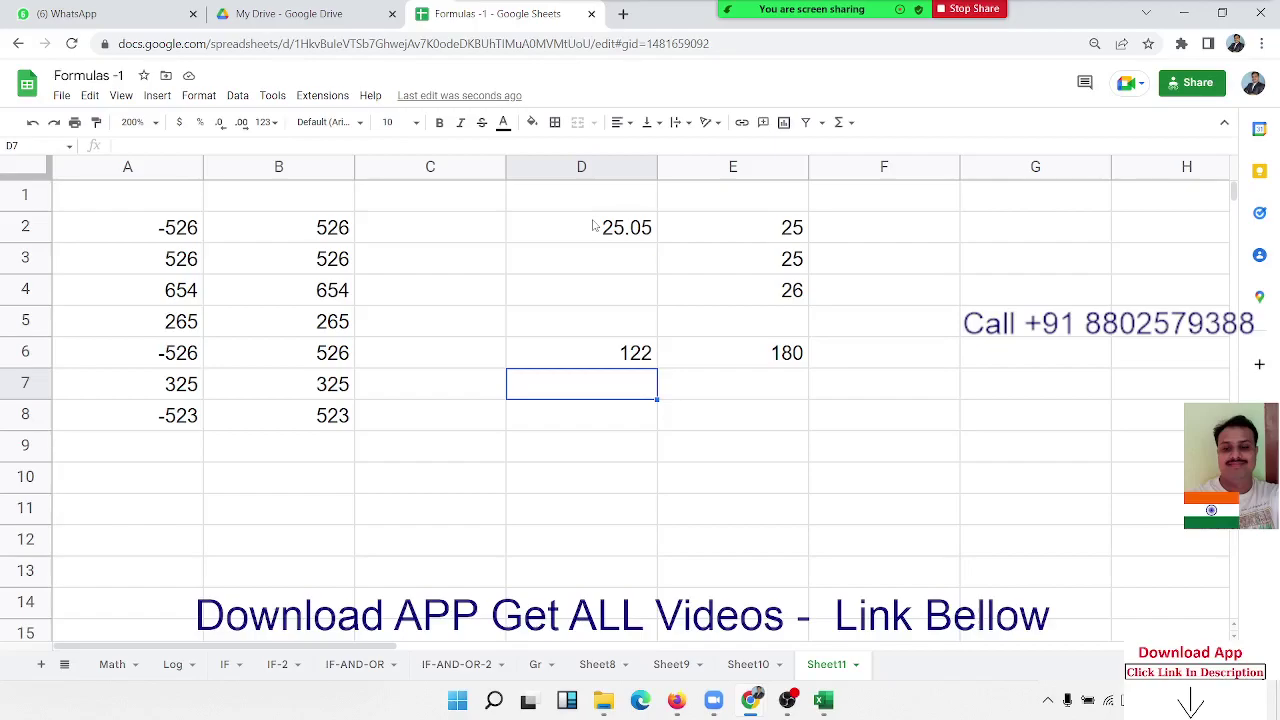
type("482")
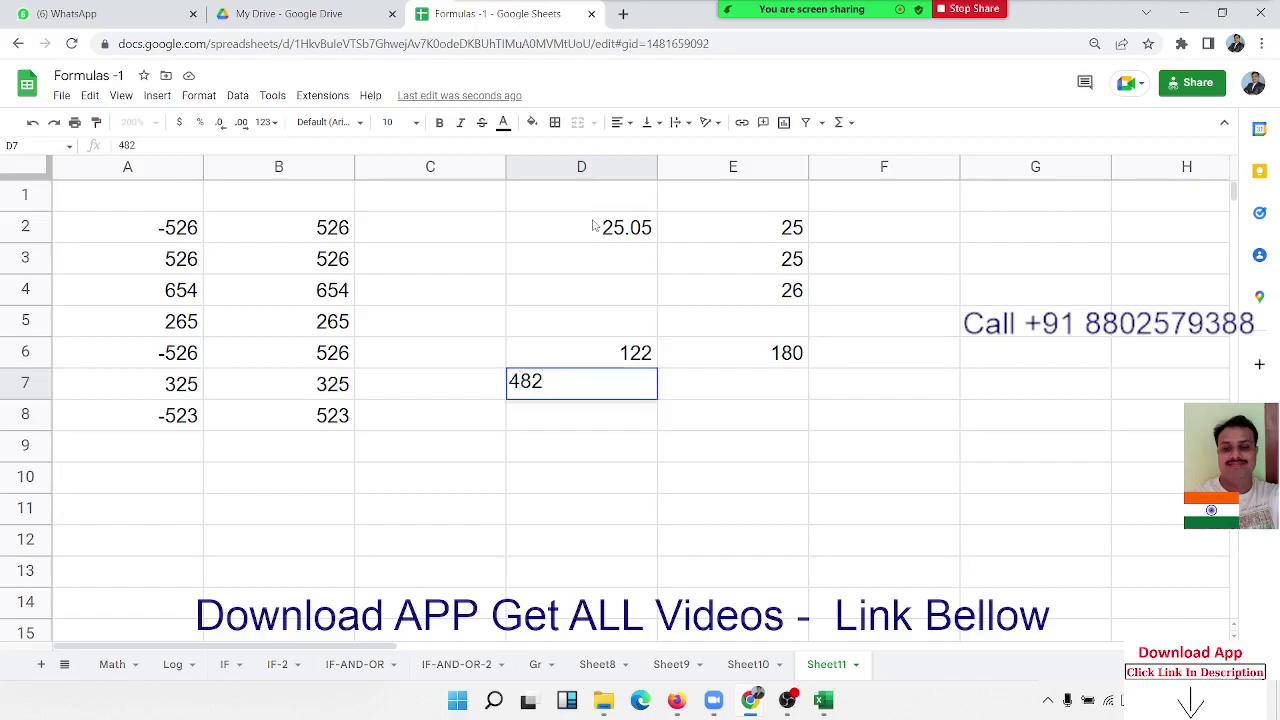
type("90")
key("Return")
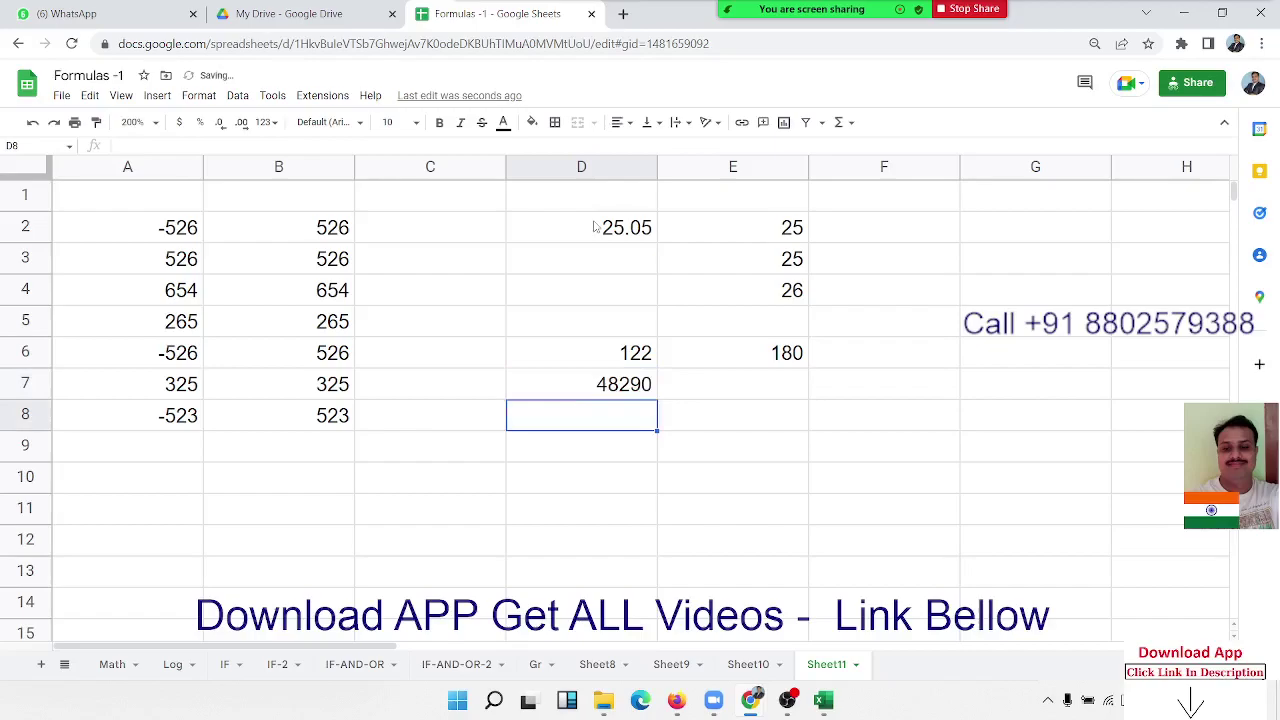
key("Up")
key("Right")
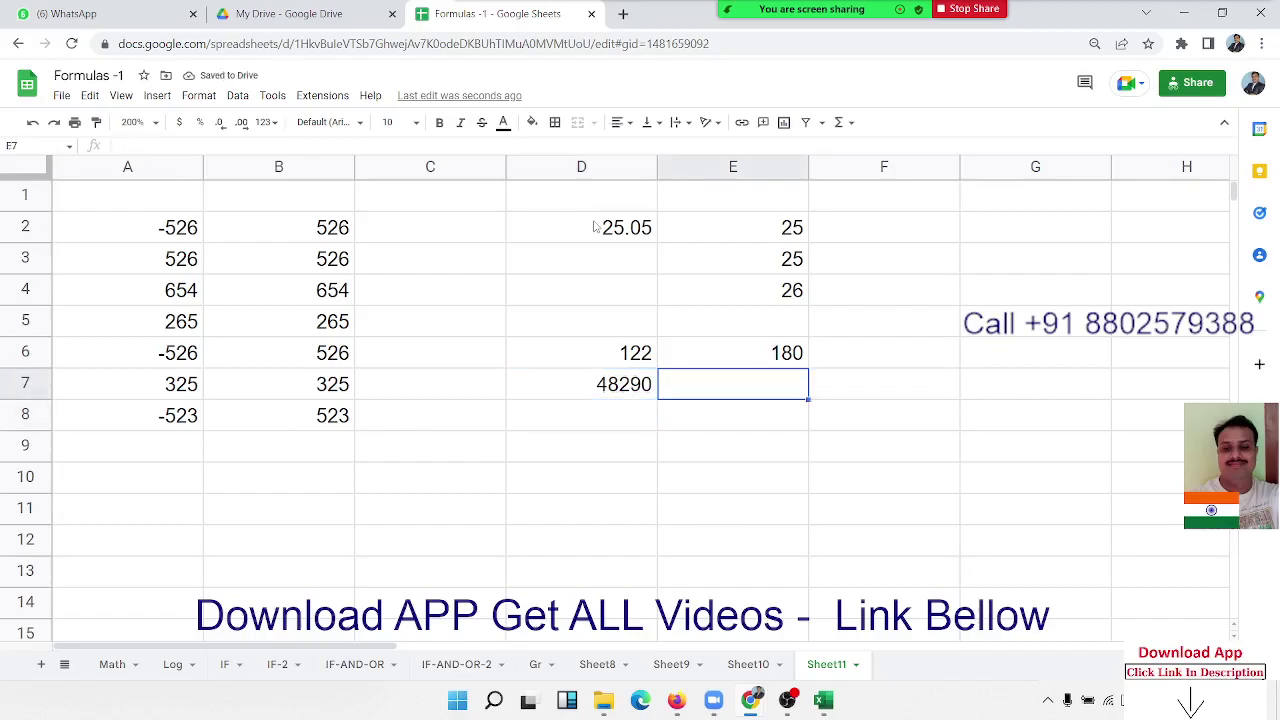
Enter =CEILING(D7,500) in E7 so 48290 rounds up to 48500.
type("=ce")
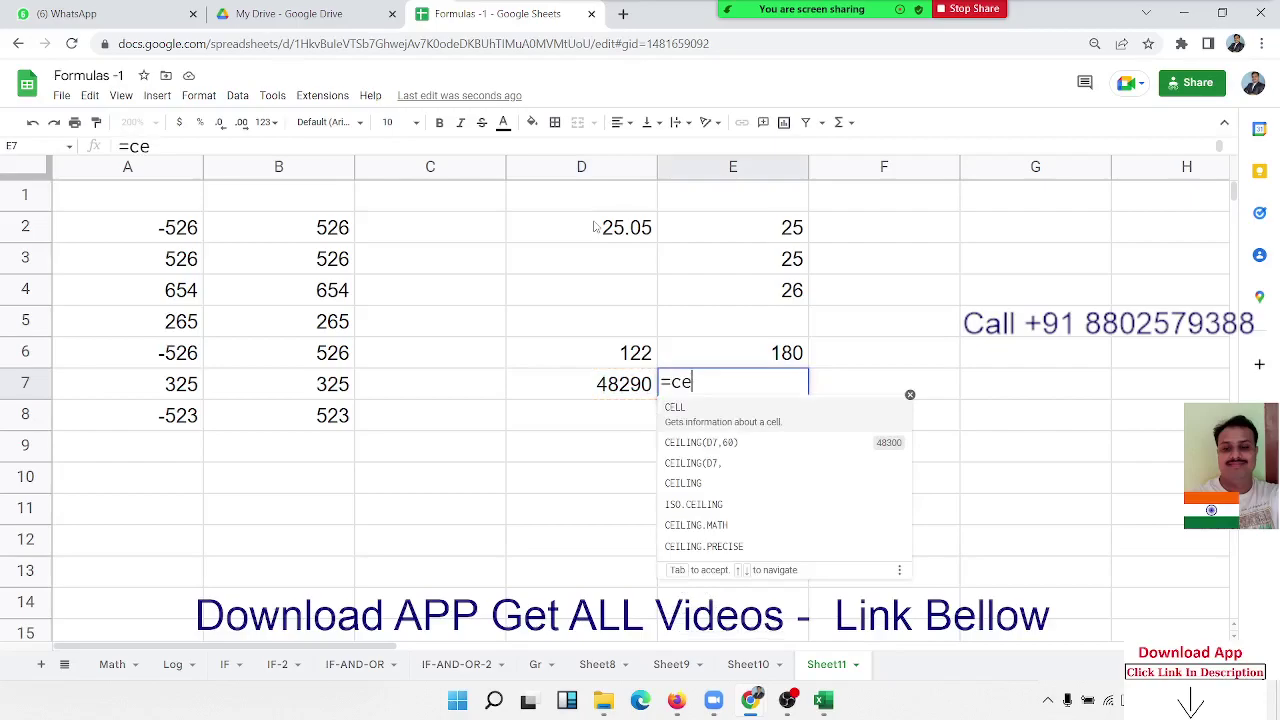
type("l")
key("BackSpace")
key("BackSpace")
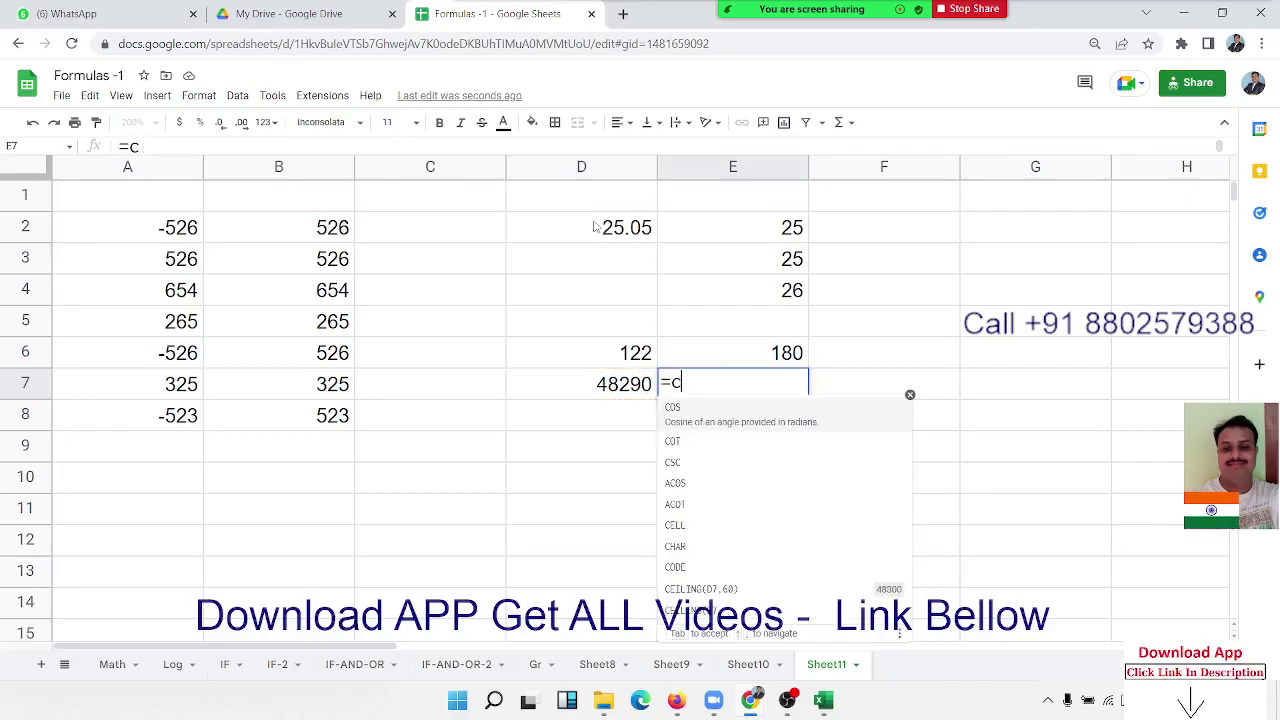
type("e")
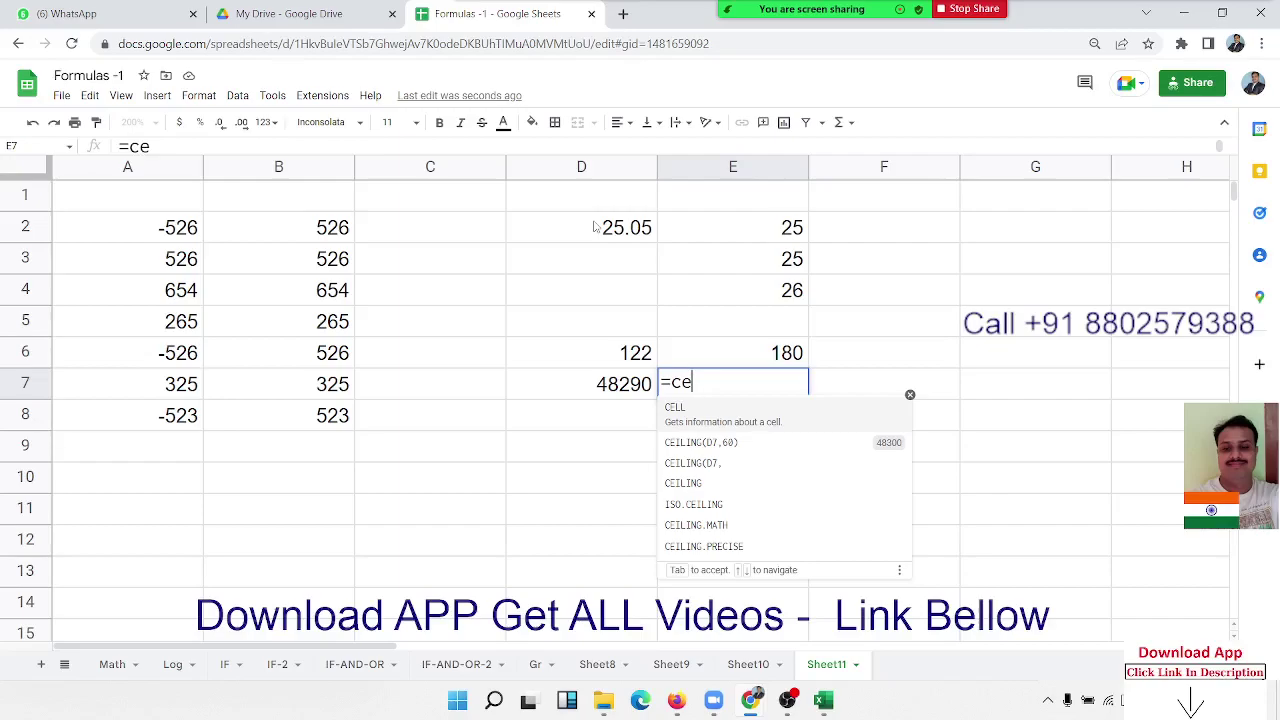
key("Down")
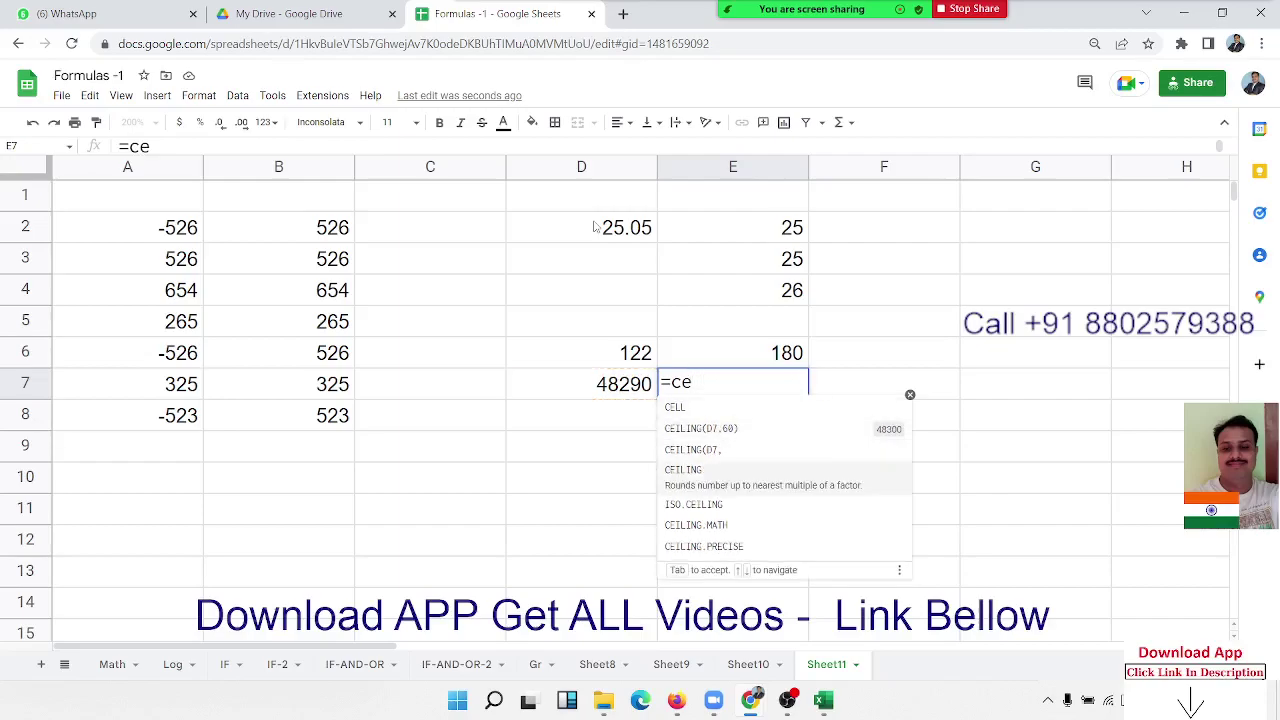
key("Tab")
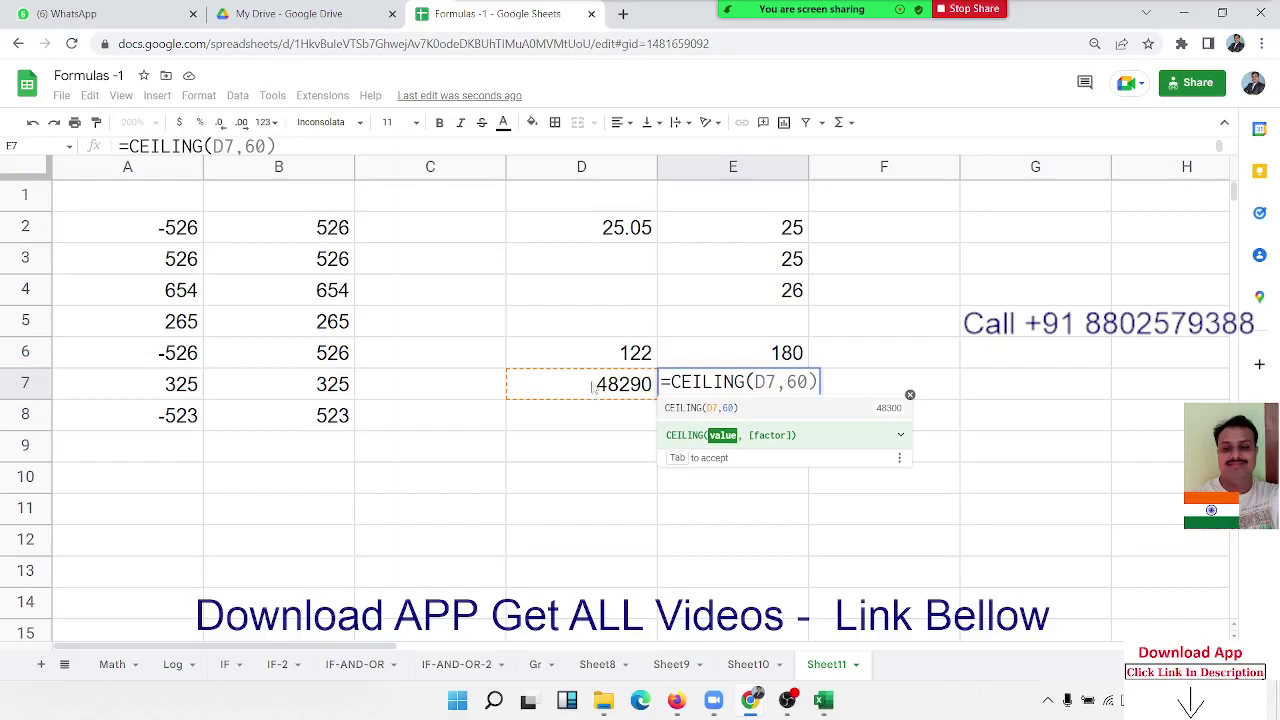
left_click(592, 388)
type(",")
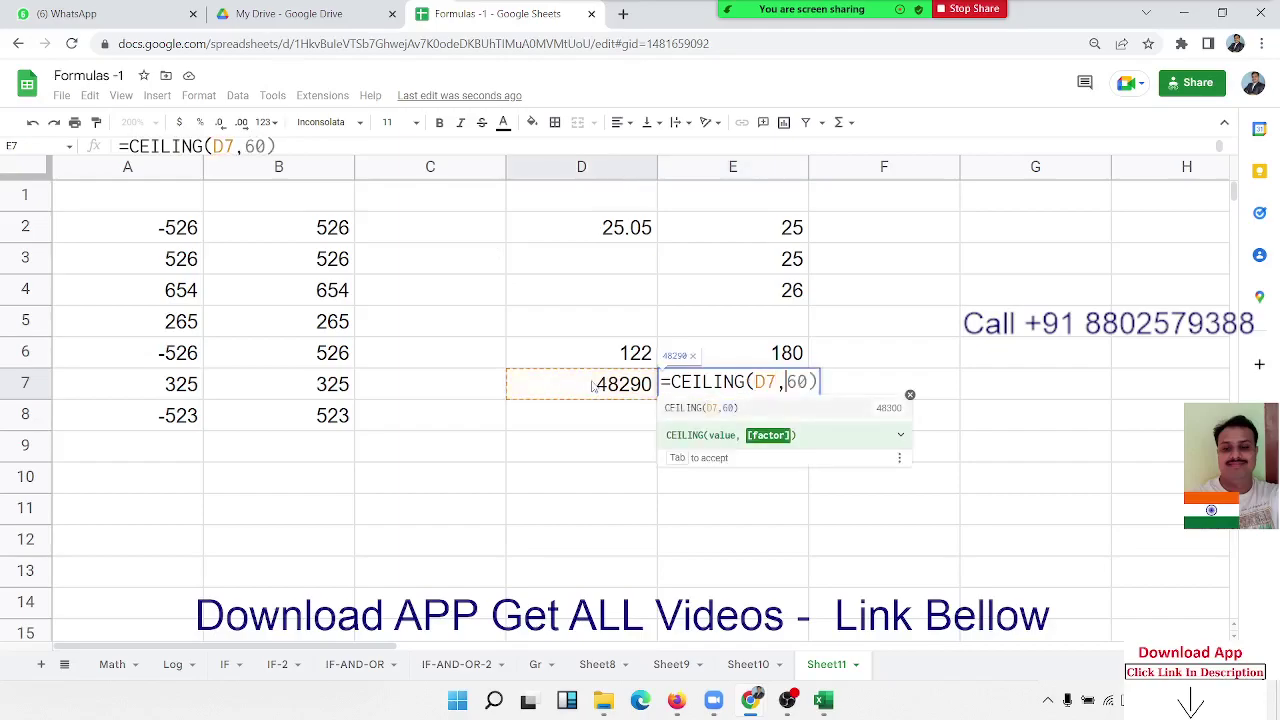
type("500")
key("Return")
key("Up")
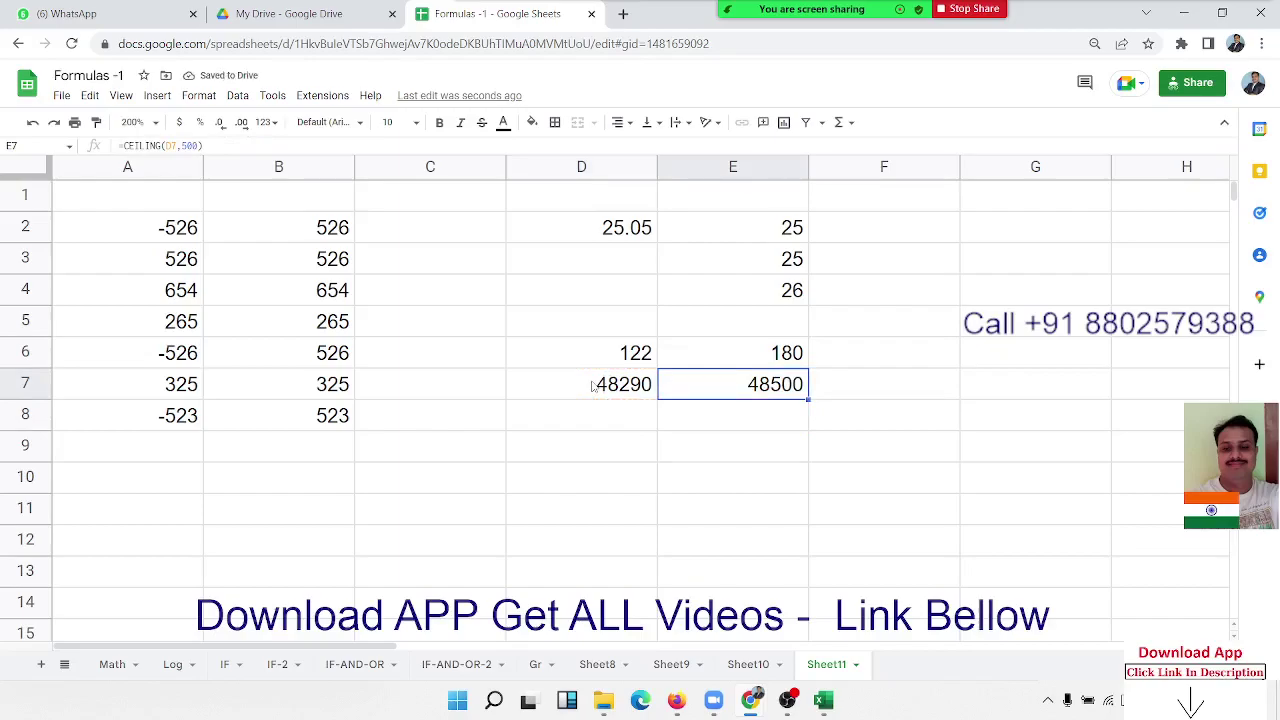
key("Left")
key("Up")
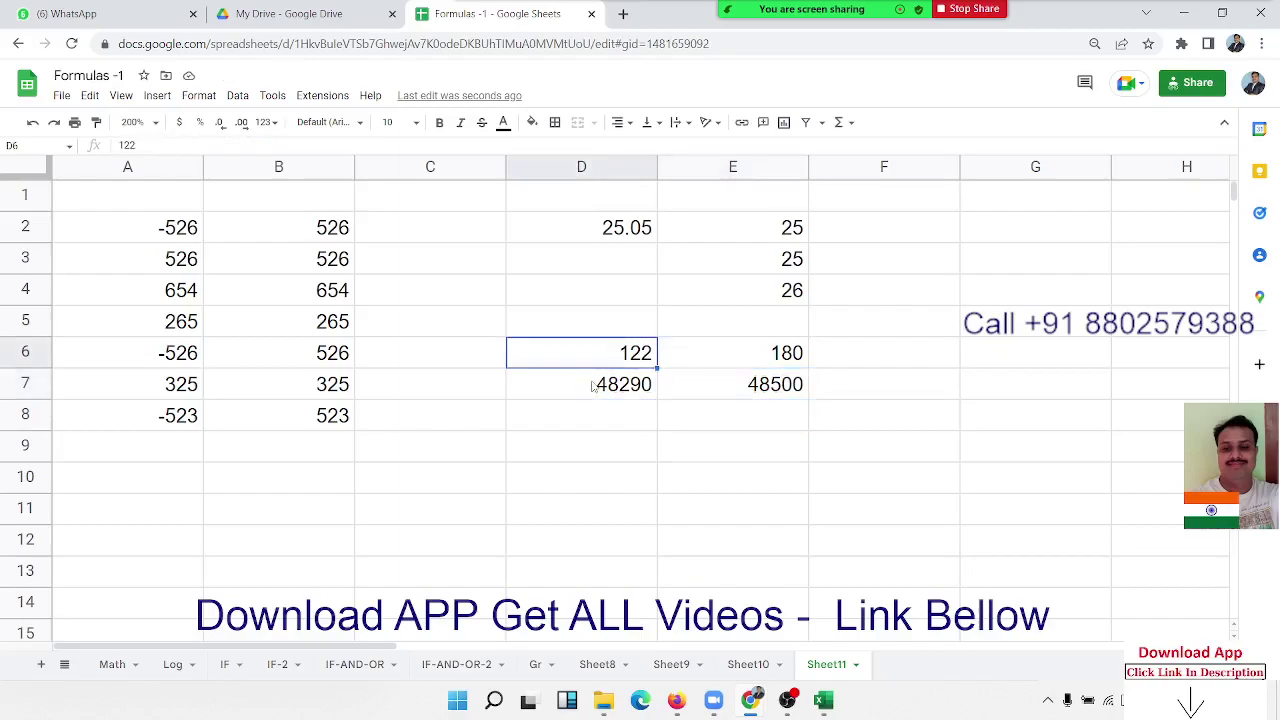
Review the CEILING formulas in D6:E6.
key("Right")
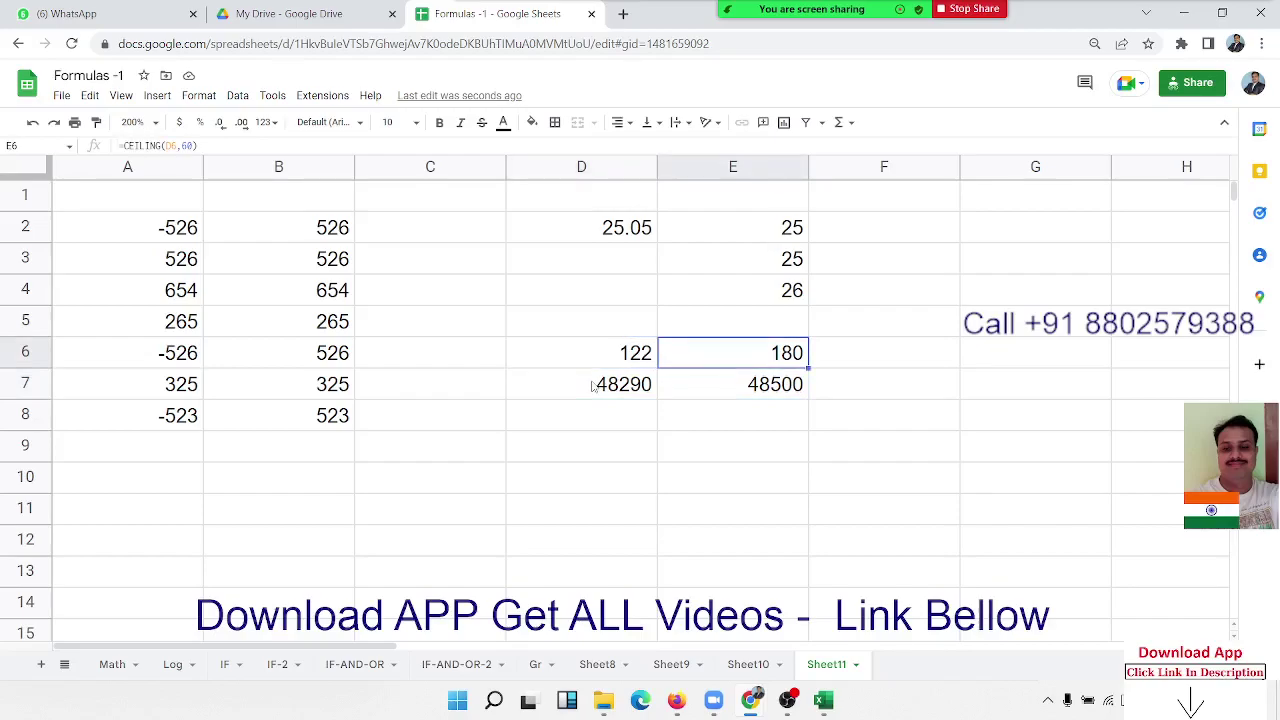
key("Left")
key("shift+Right")
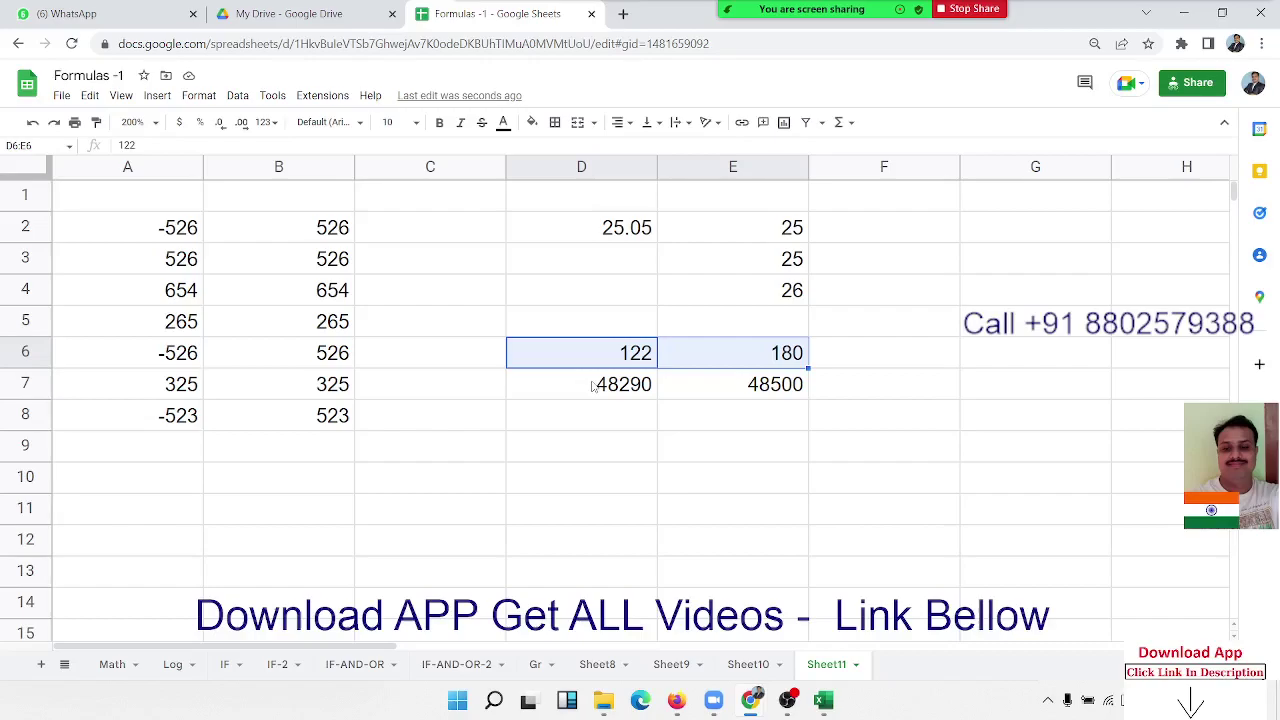
Copy the 48290 and 48500 results from D7:E7, undoing an accidental in-cell paste into D10.
left_click(592, 386)
key("shift+Right")
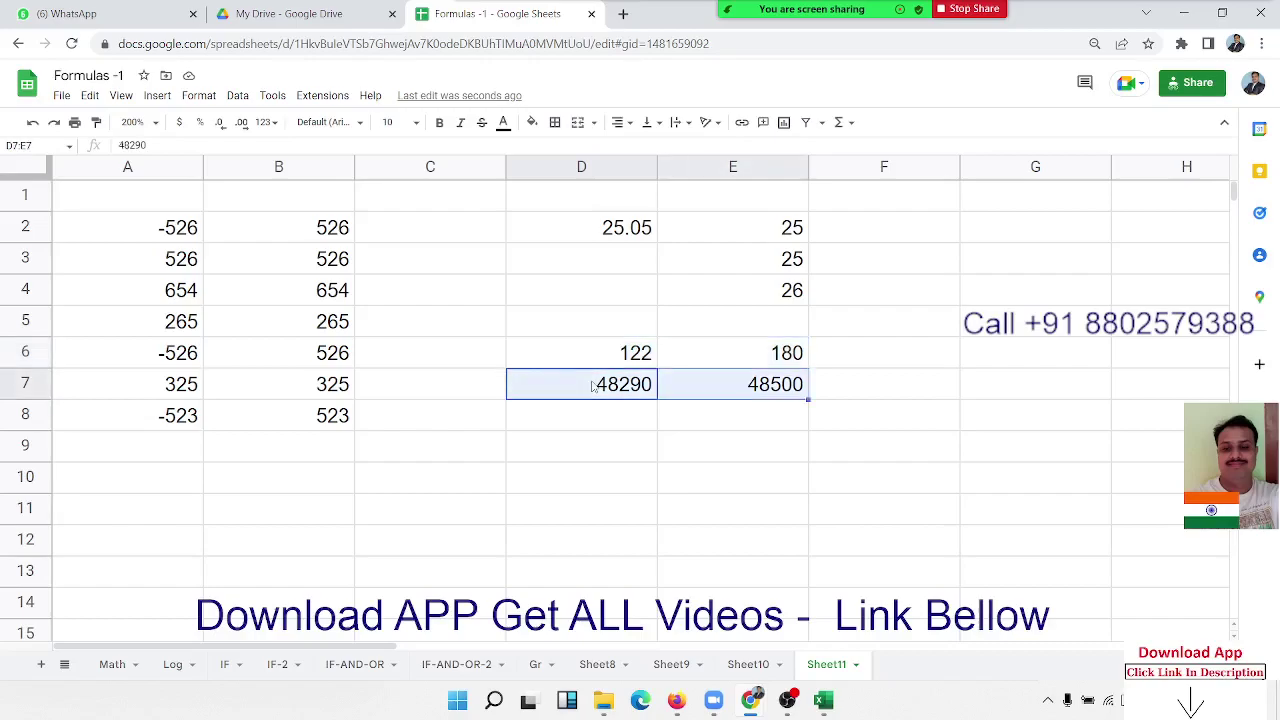
key("ctrl+c")
key("Down")
key("Down")
key("Down")
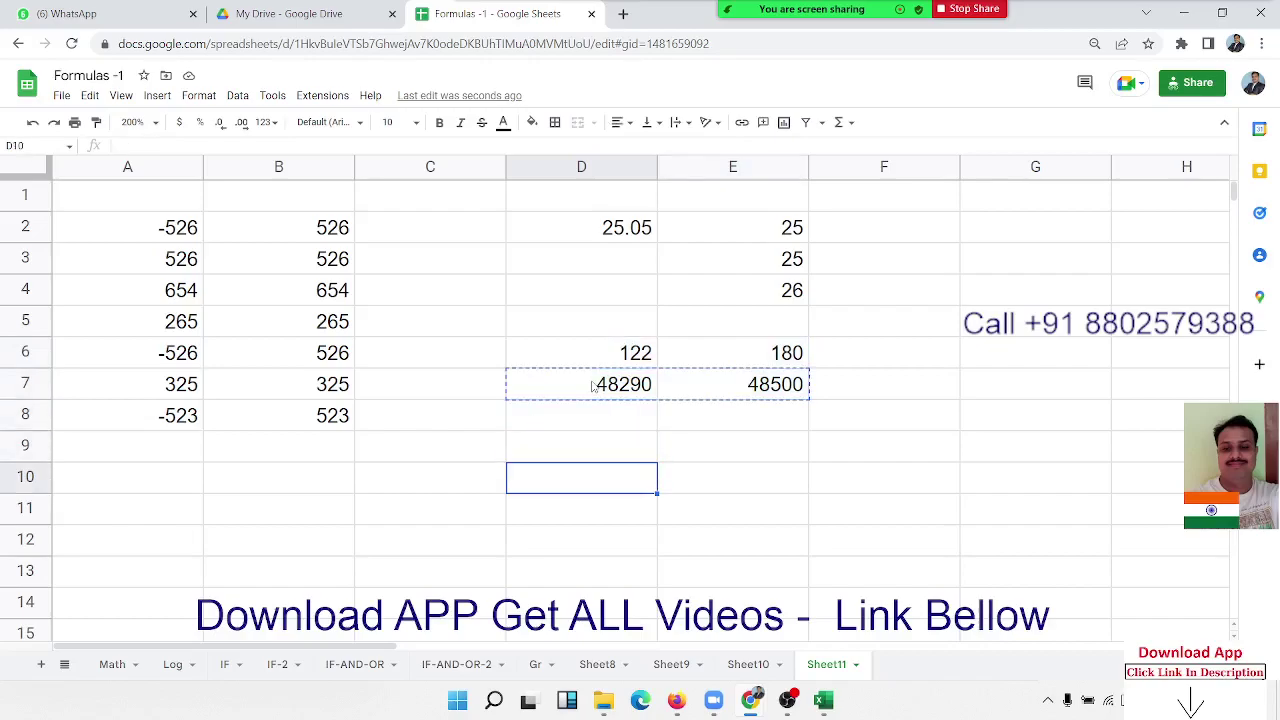
key("F2")
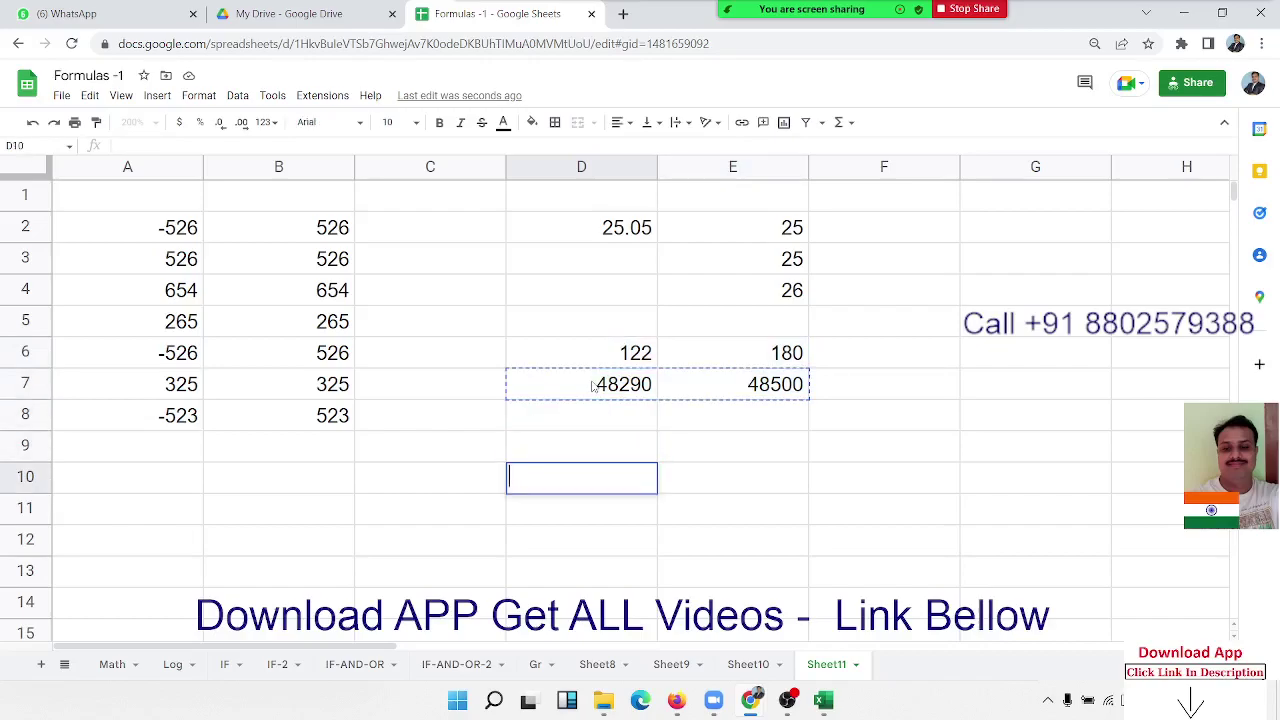
key("ctrl+v")
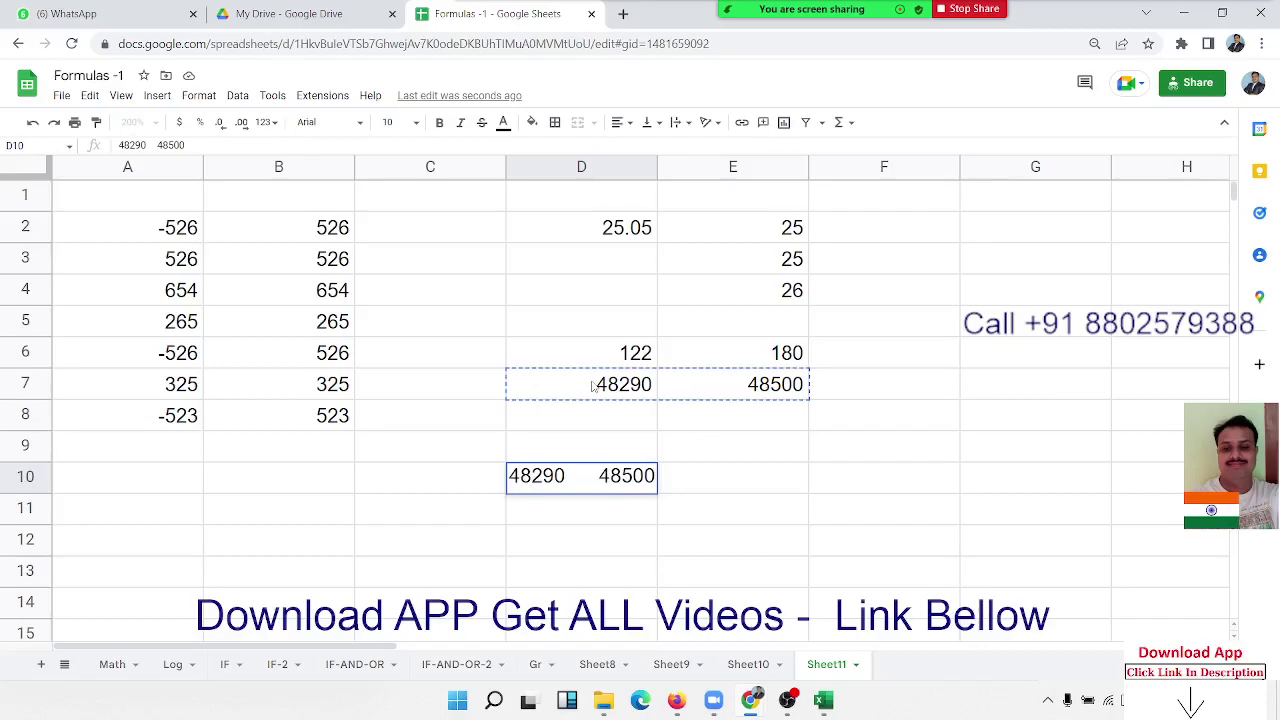
key("ctrl+z")
key("Escape")
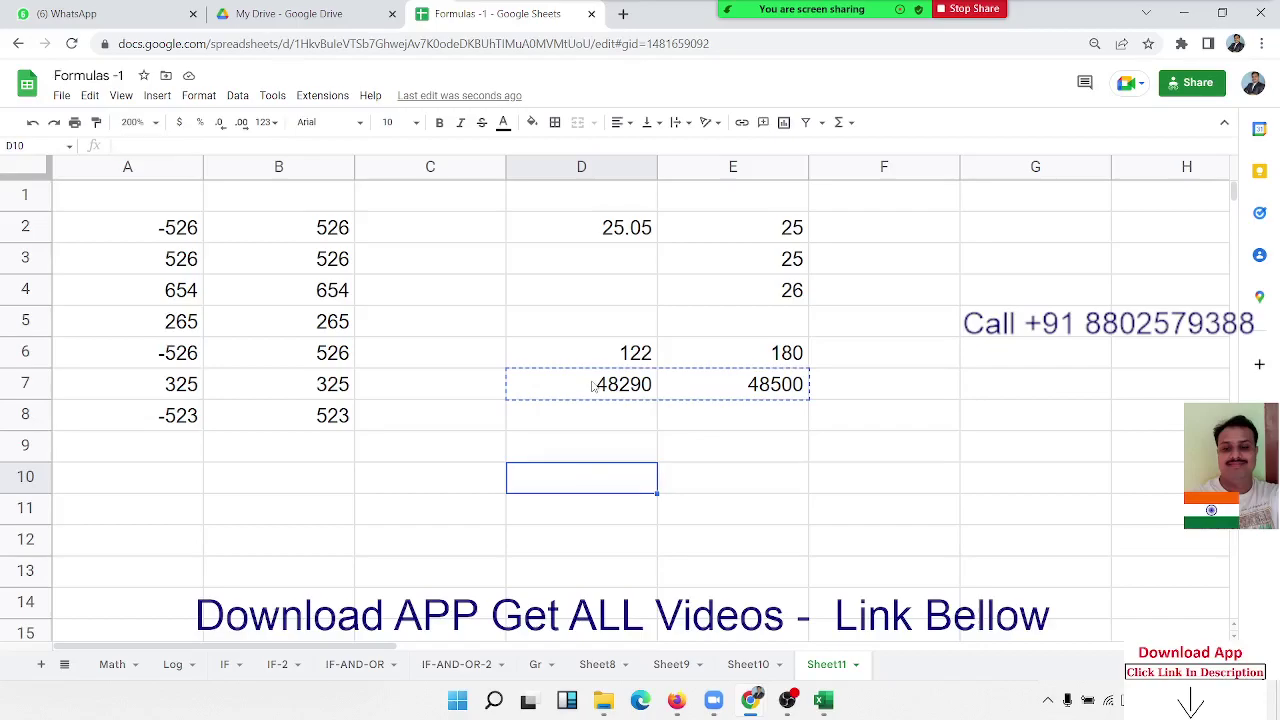
Reselect D7:E7 and paste the pair into D10:E10, leaving row 7 empty.
key("Up")
key("Up")
key("Up")
key("Right")
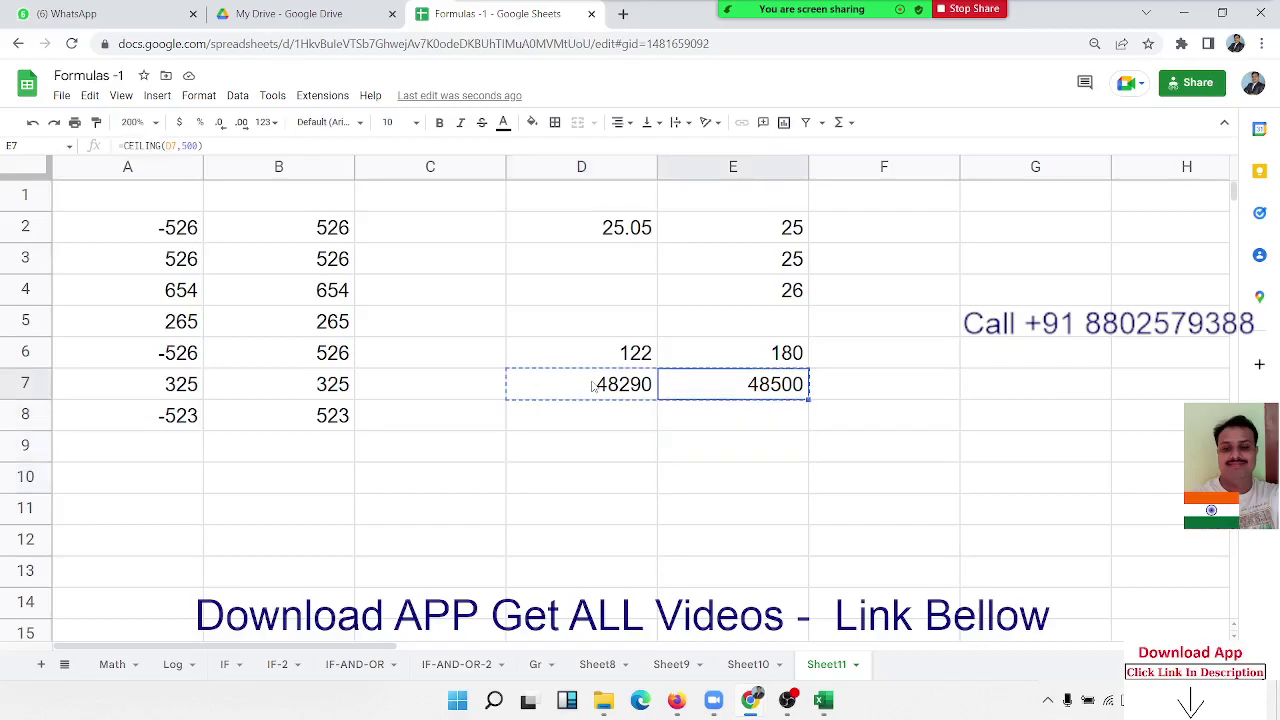
key("Left")
key("shift+Right")
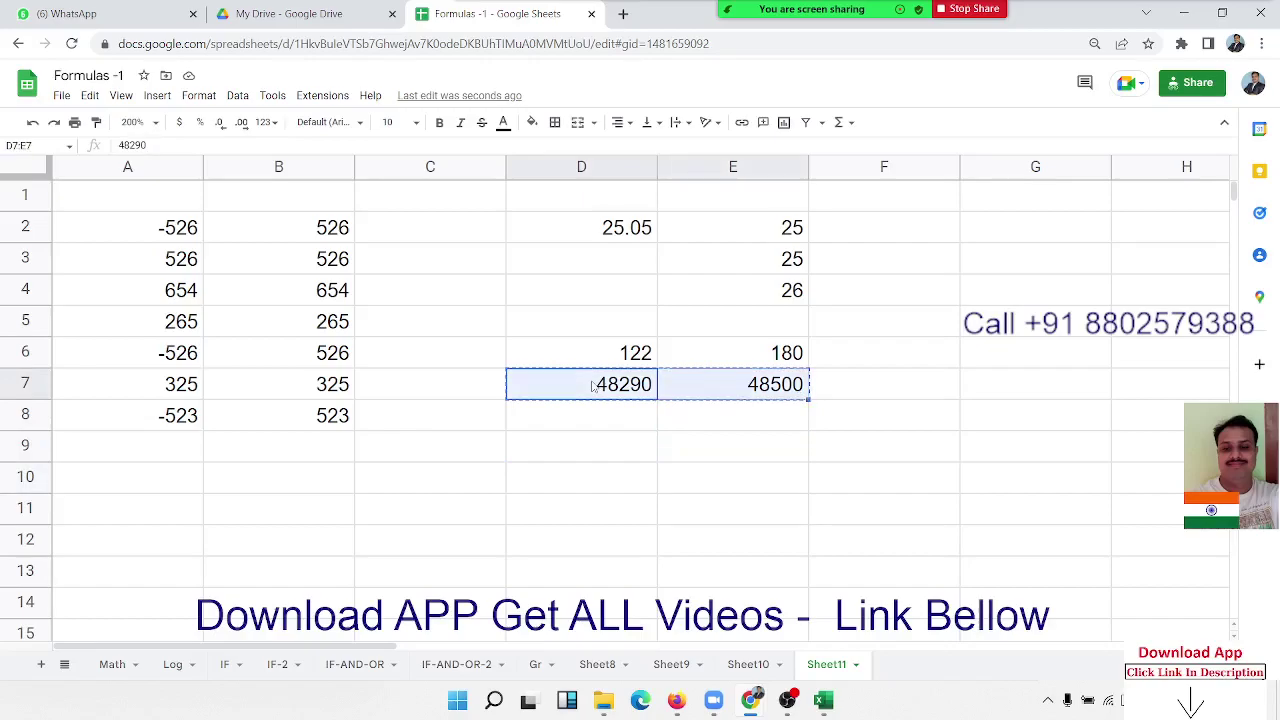
key("Down")
key("Down")
key("Down")
key("ctrl+v")
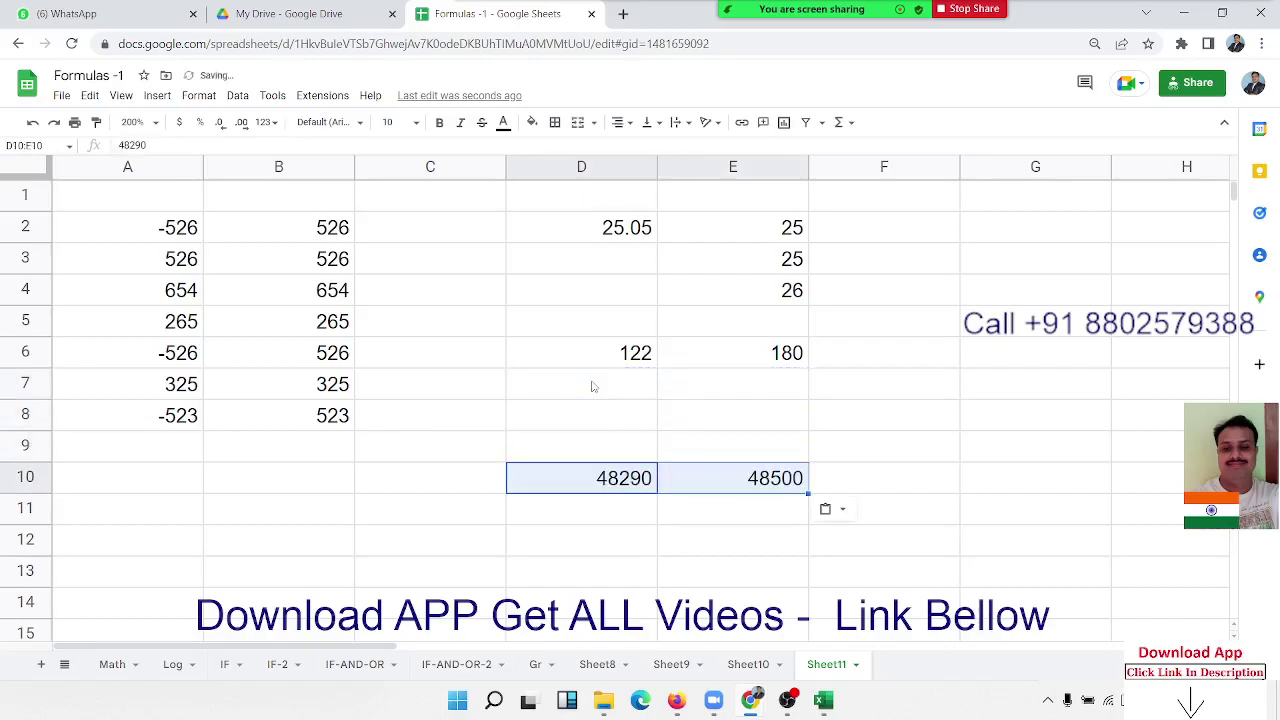
key("Up")
key("Up")
key("Up")
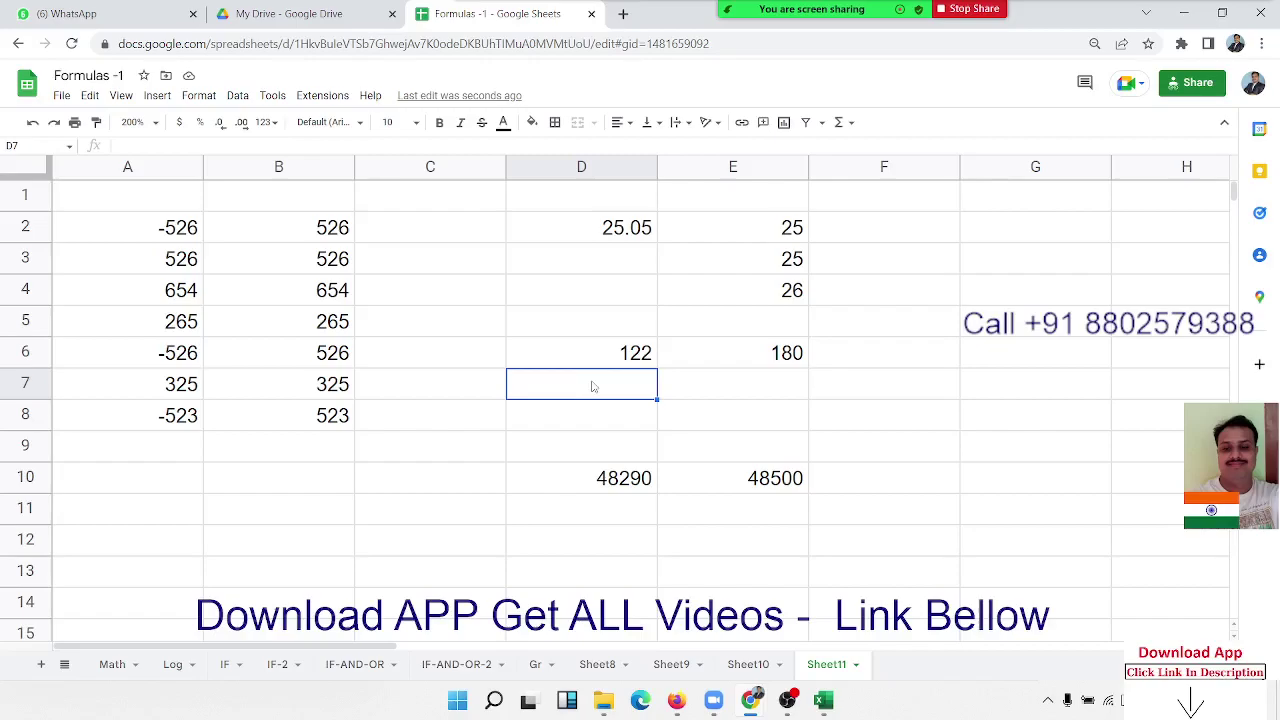
key("Up")
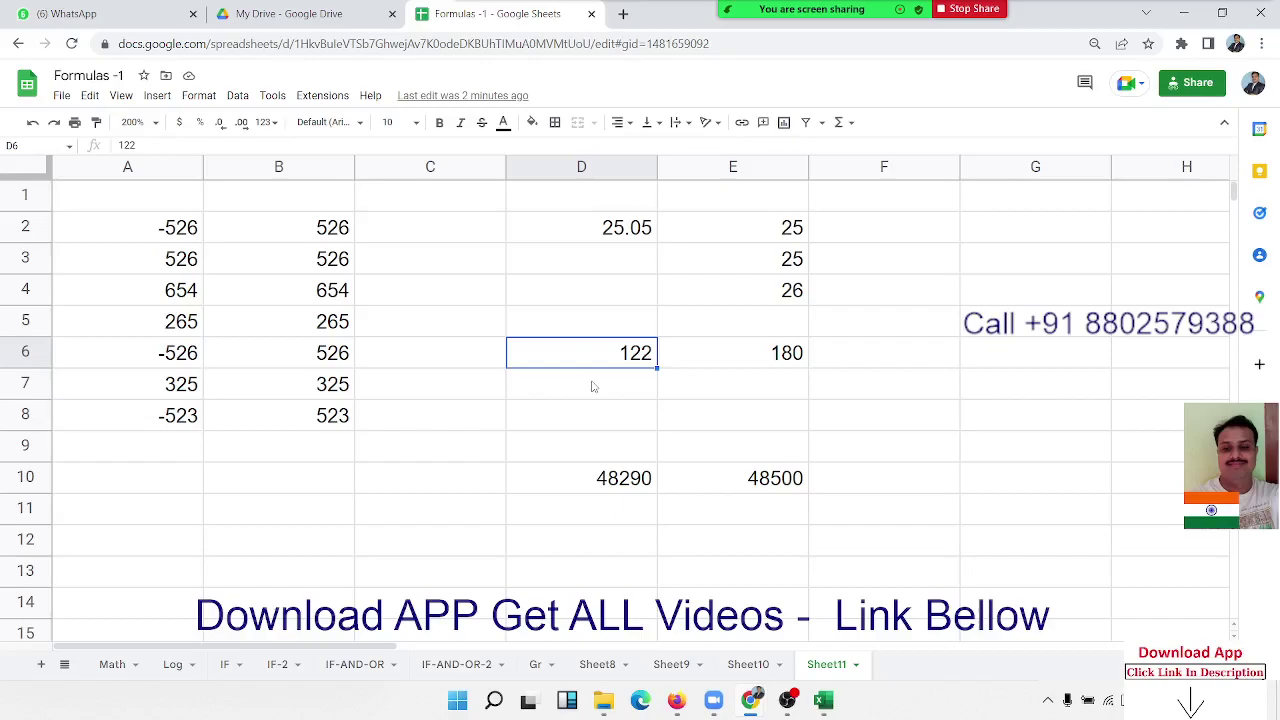
left_click(592, 386)
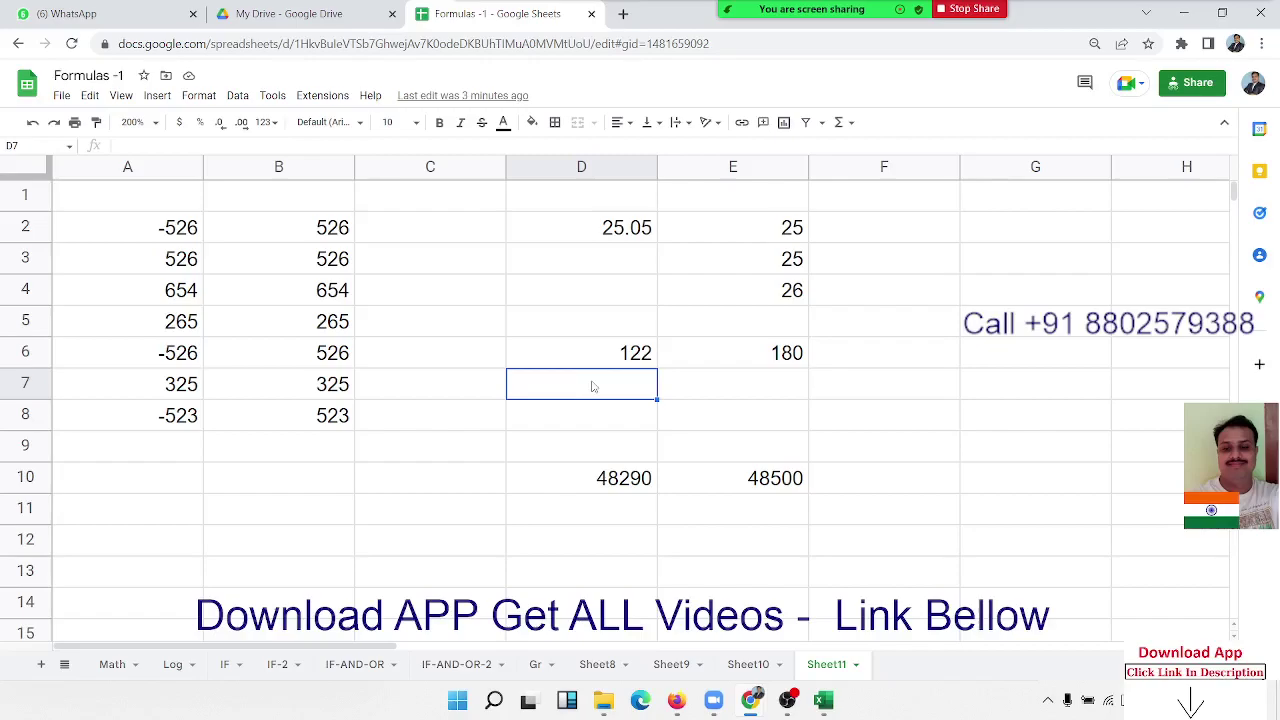
Enter trial values 58 and 0 in D7:E7, then replace them with 119 and 60.
type("58")
key("Tab")
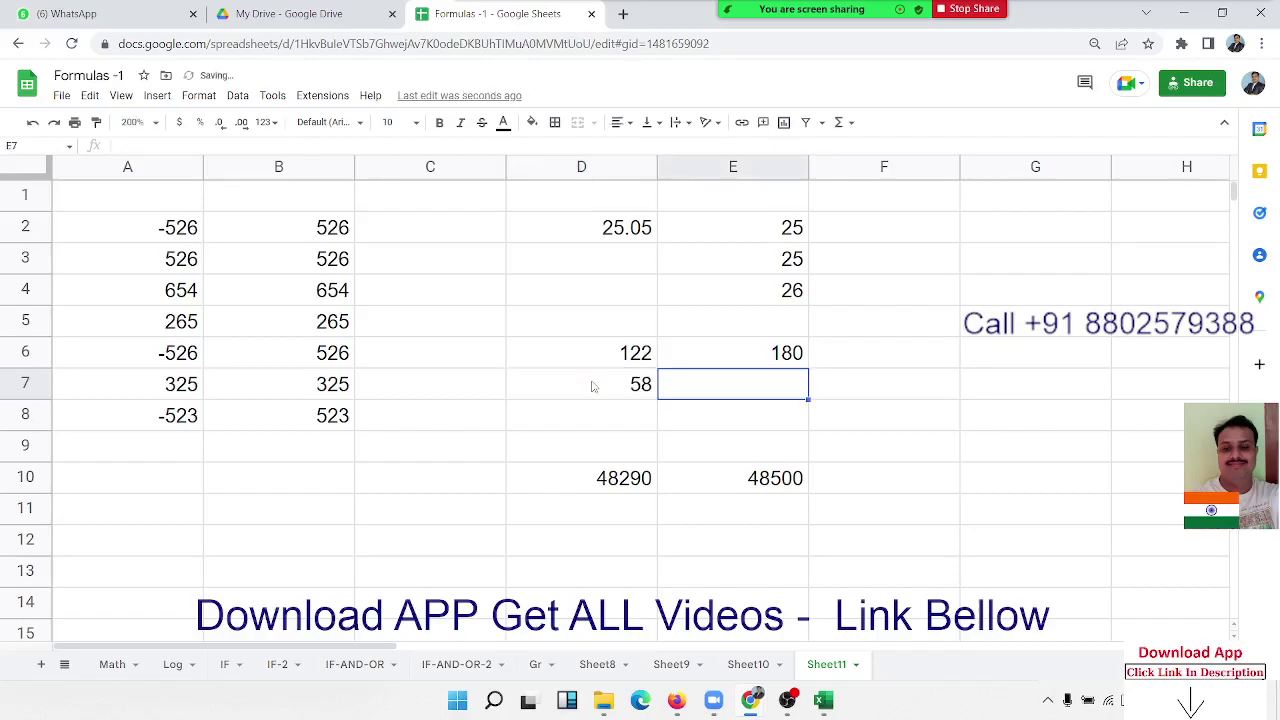
type("0")
key("Return")
left_click(592, 386)
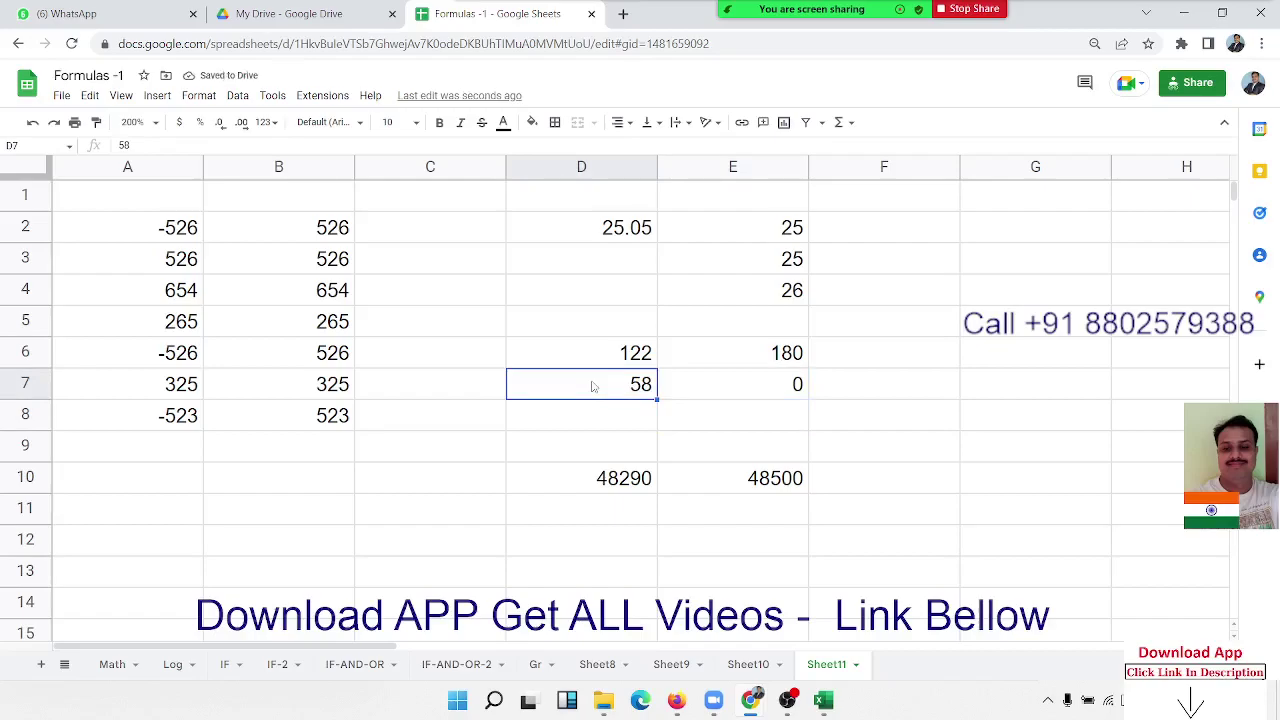
type("119")
key("Tab")
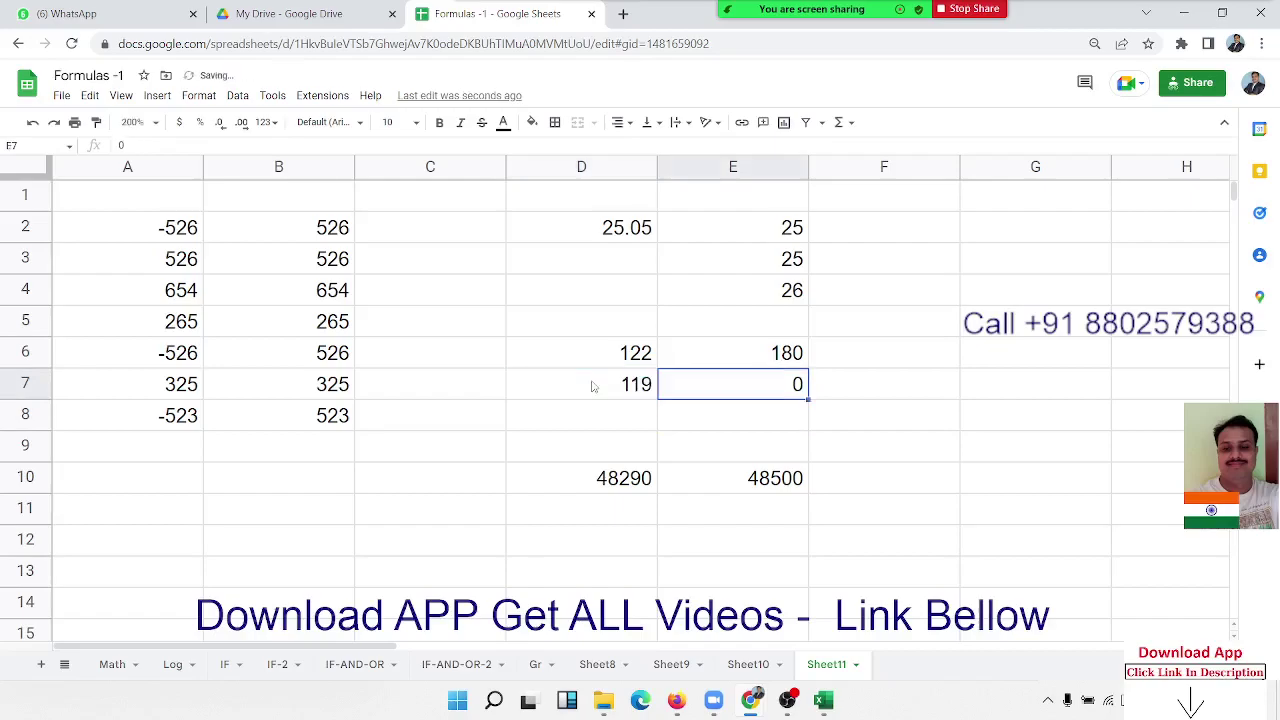
type("60")
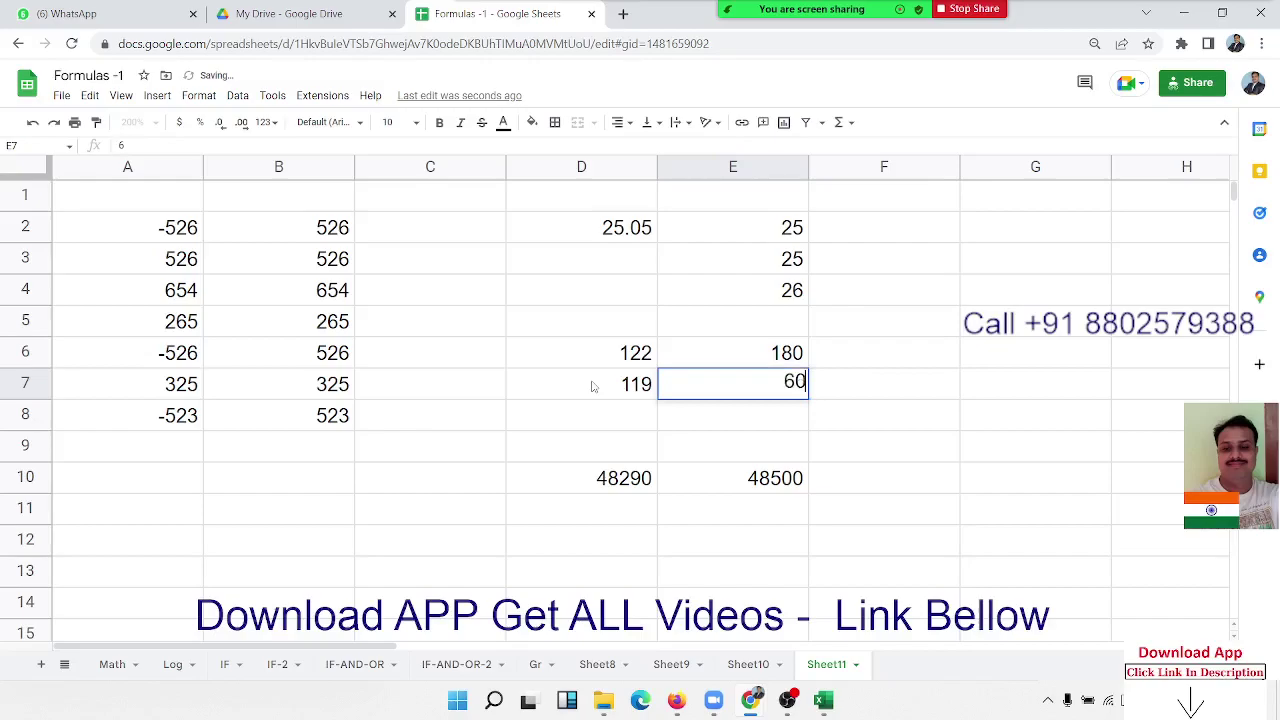
key("Tab")
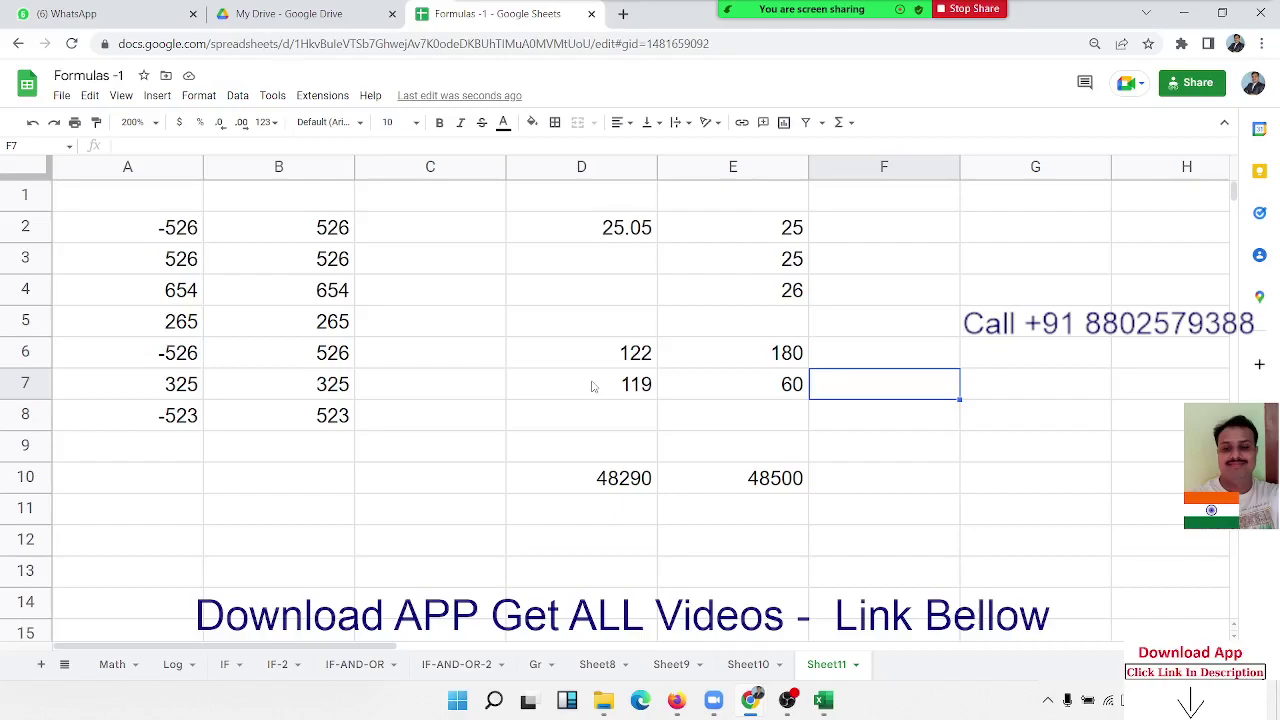
Replace E7 with =FLOOR(D7,60), rounding 119 down to 60.
key("Left")
type("=")
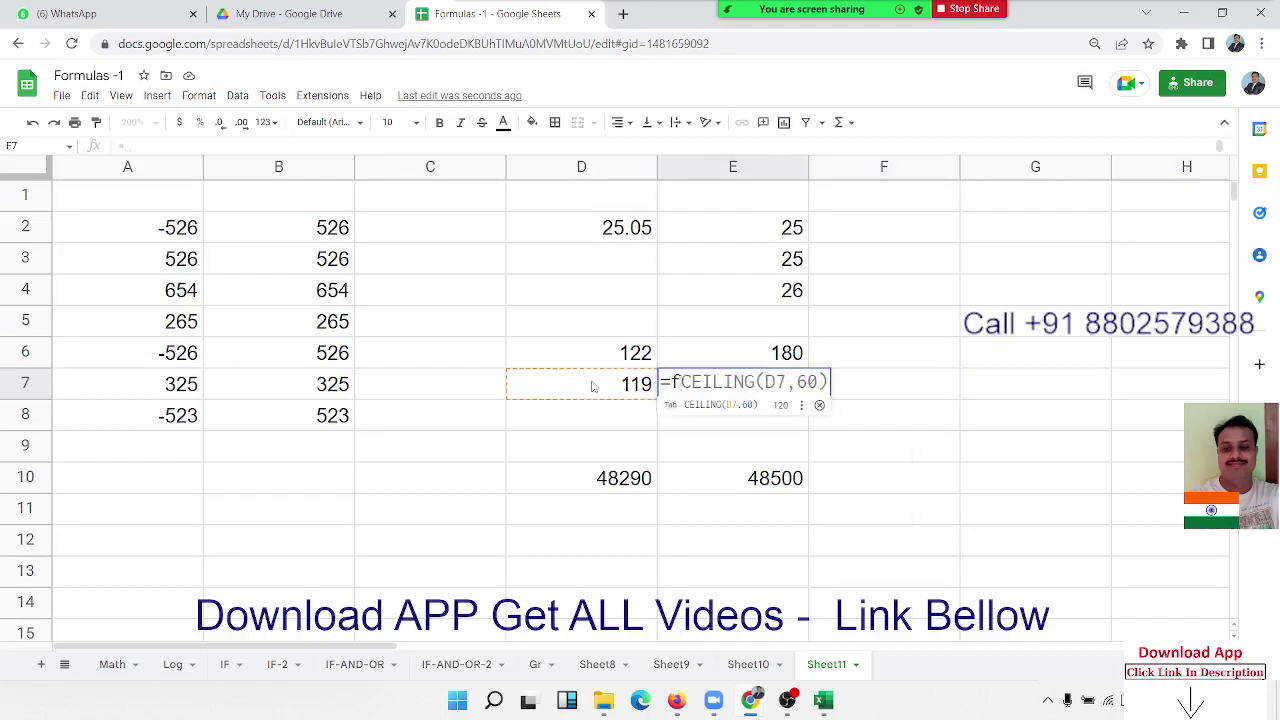
type("flo")
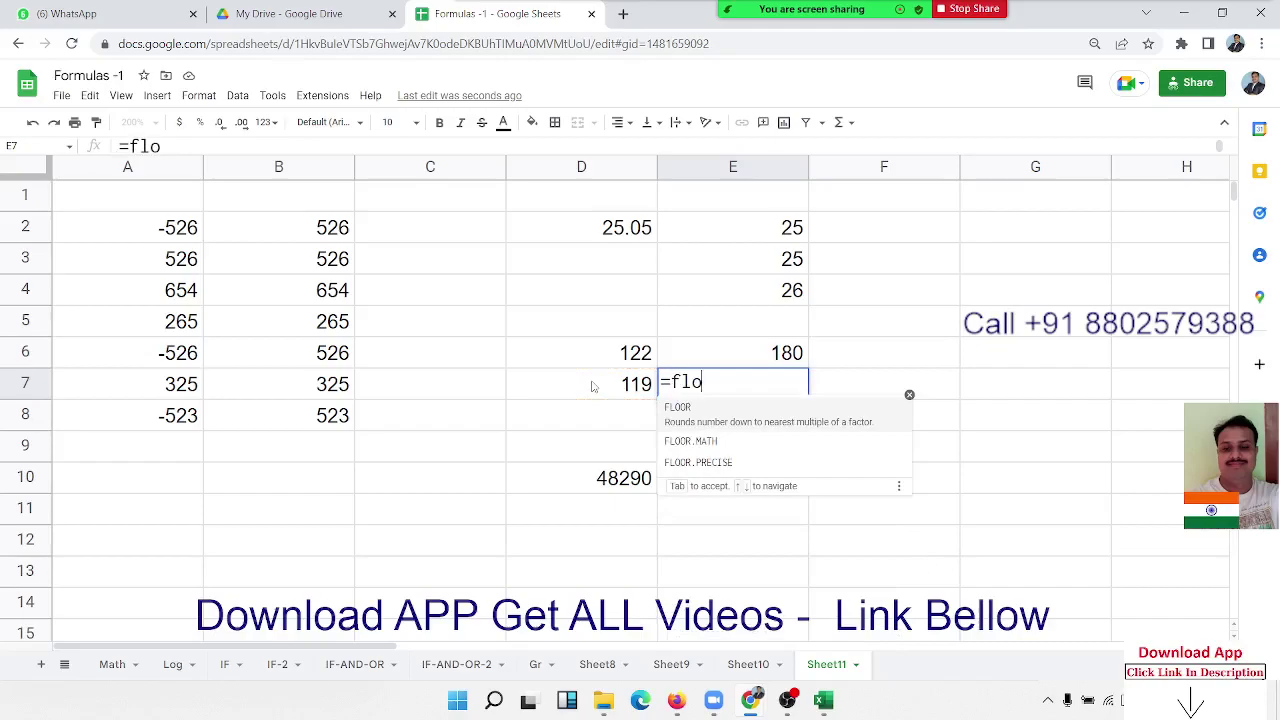
key("Tab")
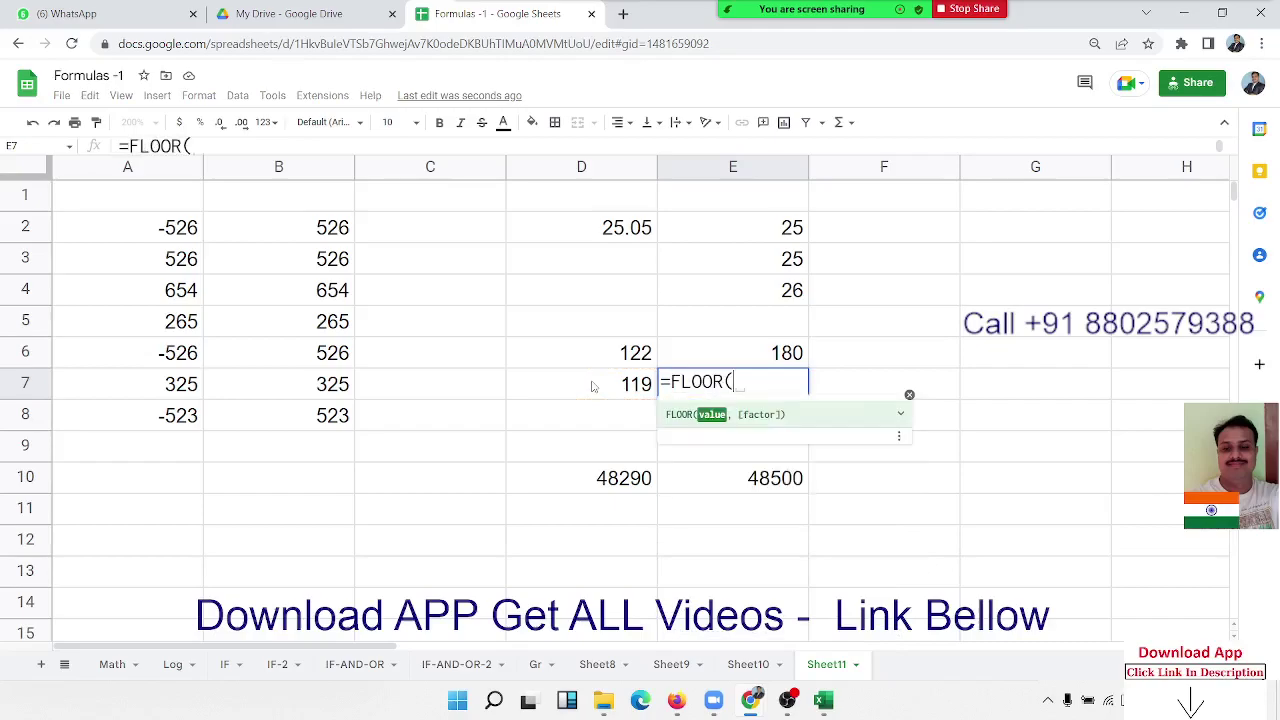
left_click(592, 386)
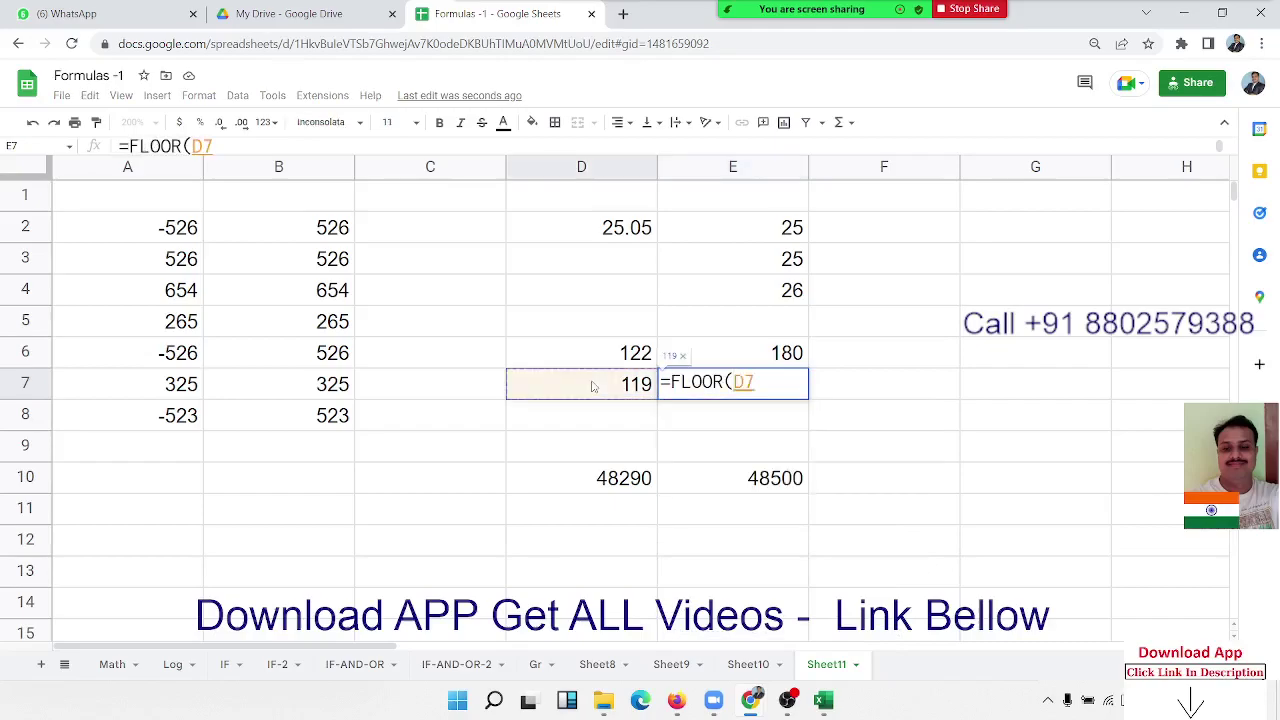
type(",6")
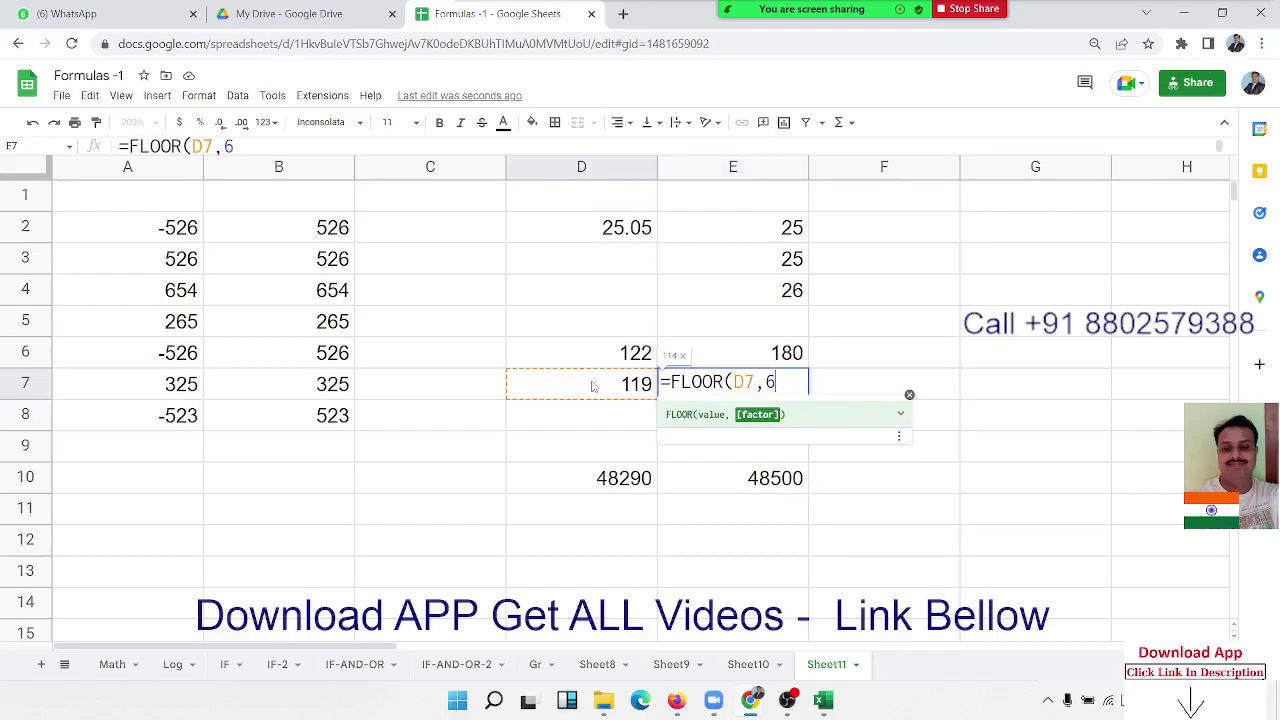
type("0")
key("Return")
key("Up")
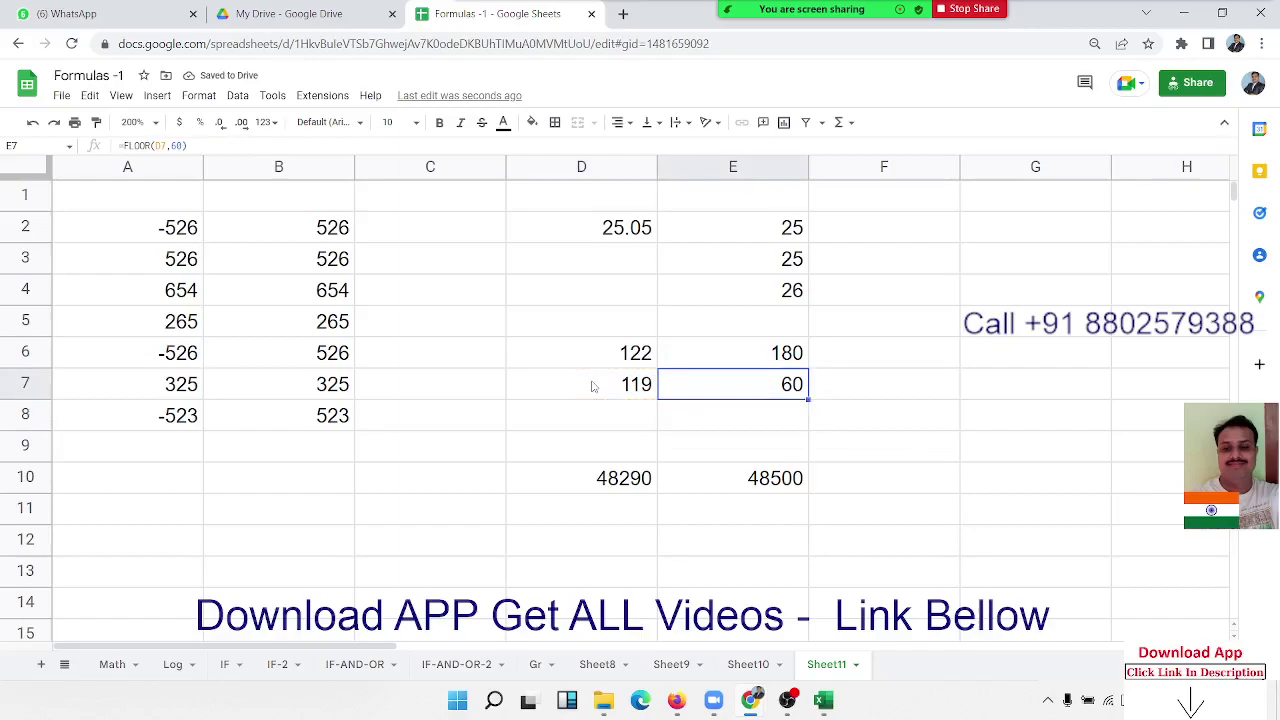
left_click(776, 268)
left_click(779, 362)
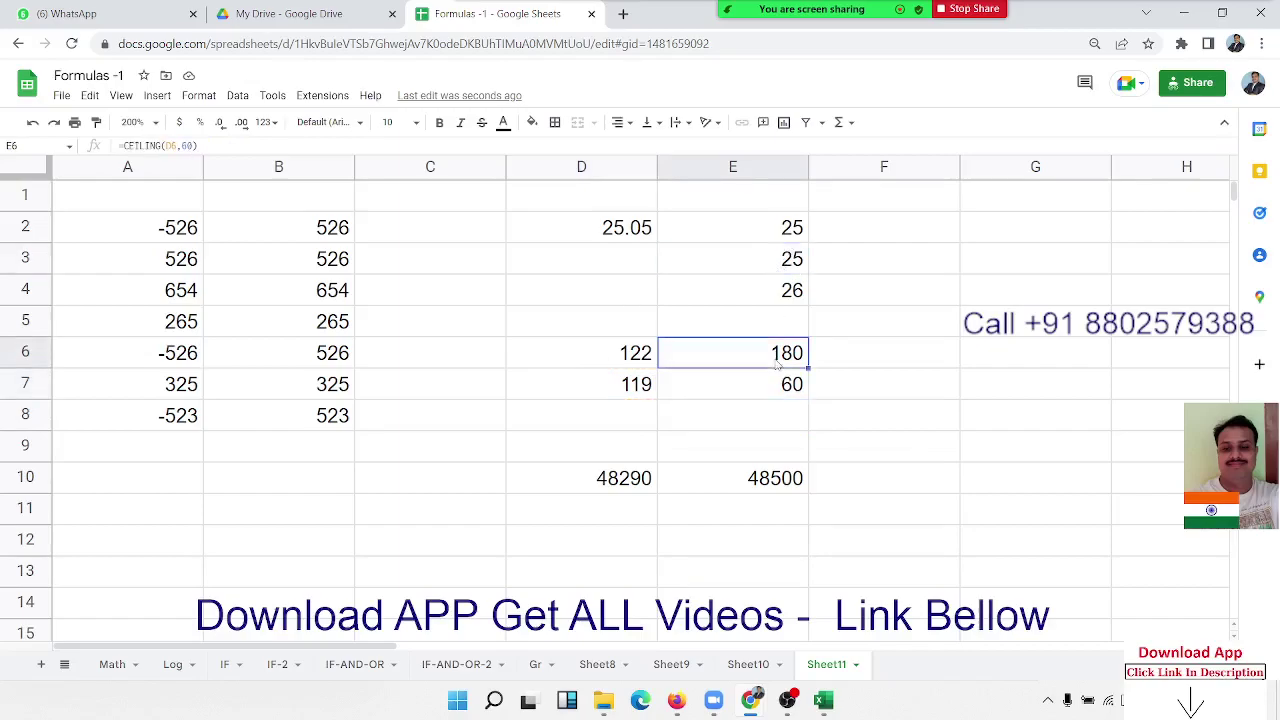
left_click(790, 300)
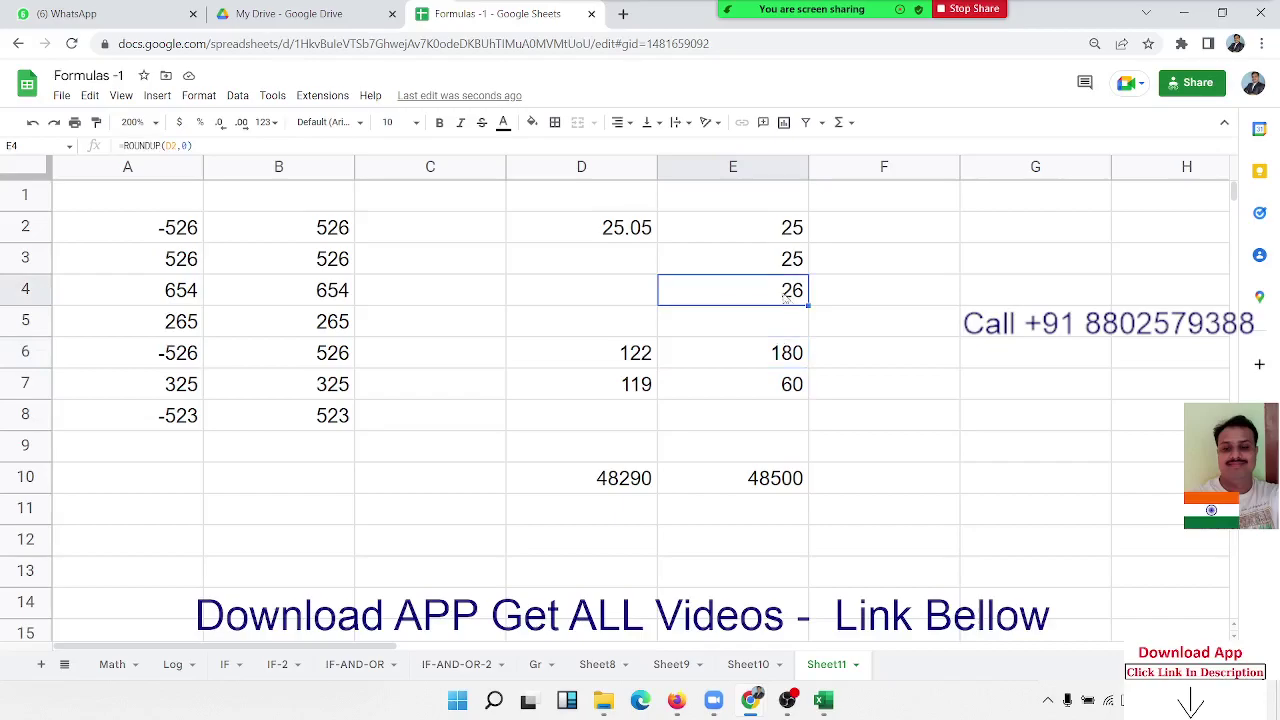
left_click(793, 265)
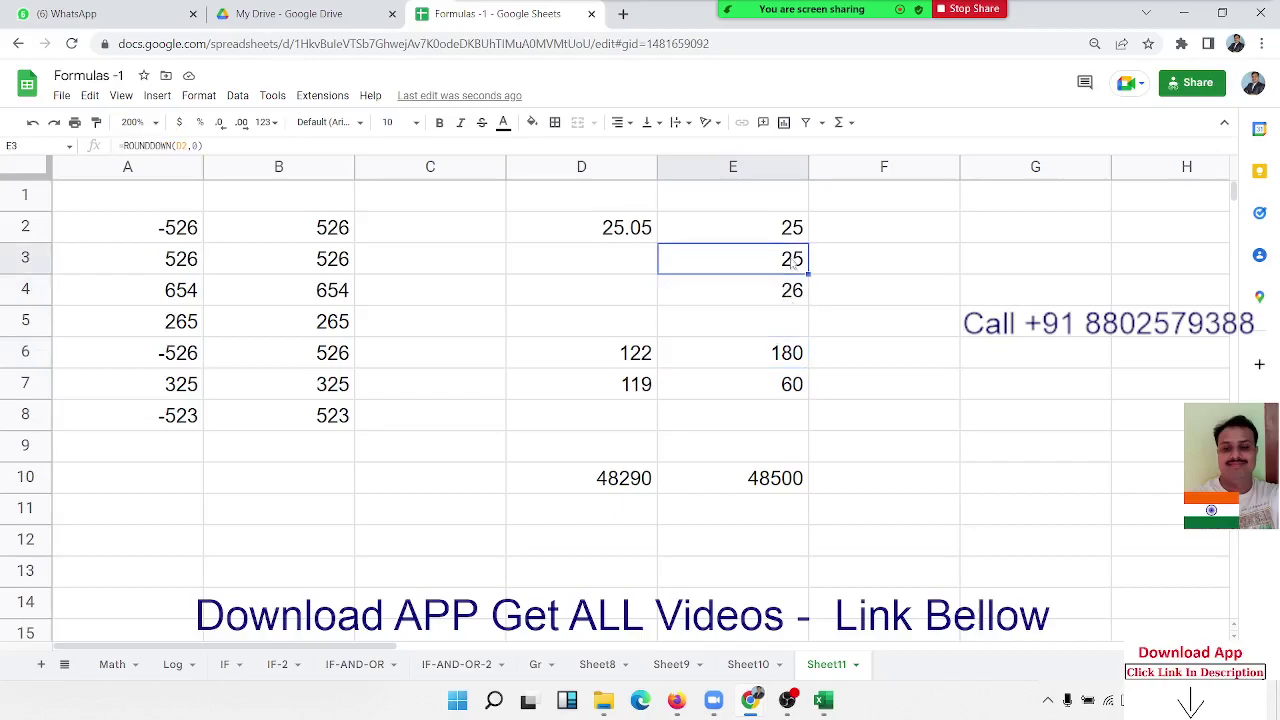
left_click(774, 395)
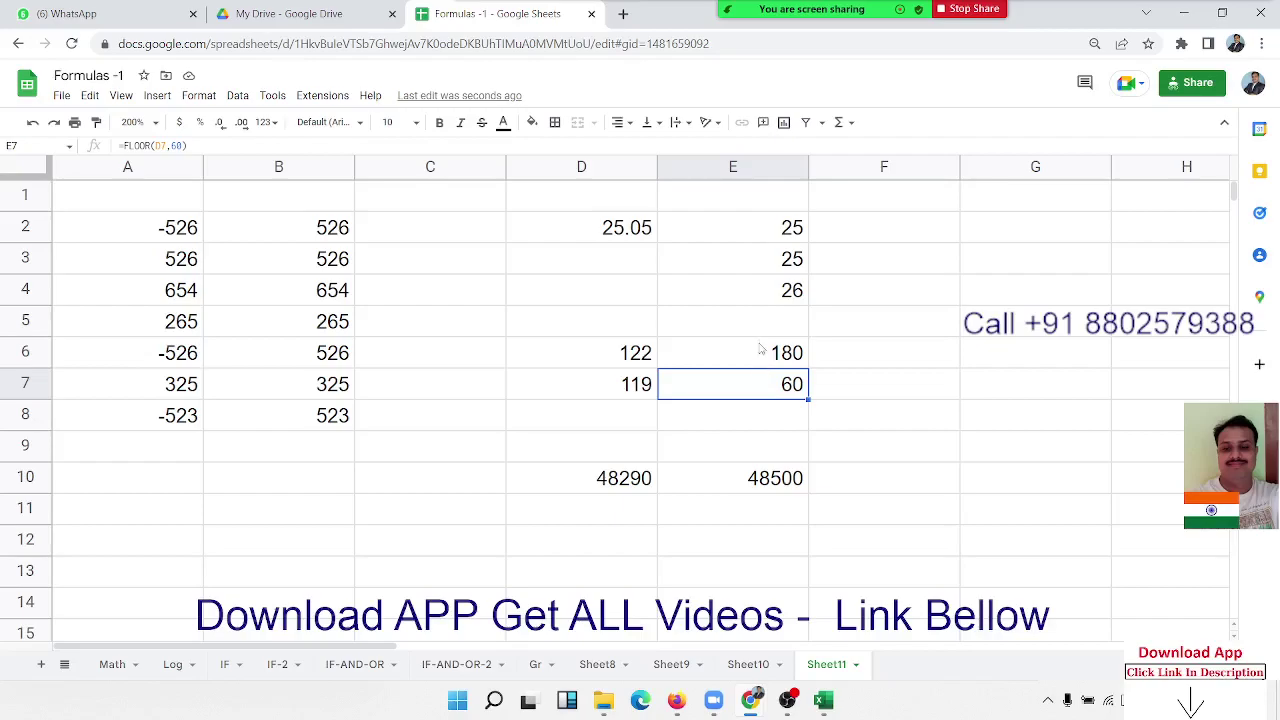
left_click(773, 287)
scroll(420, 520, "down", 2)
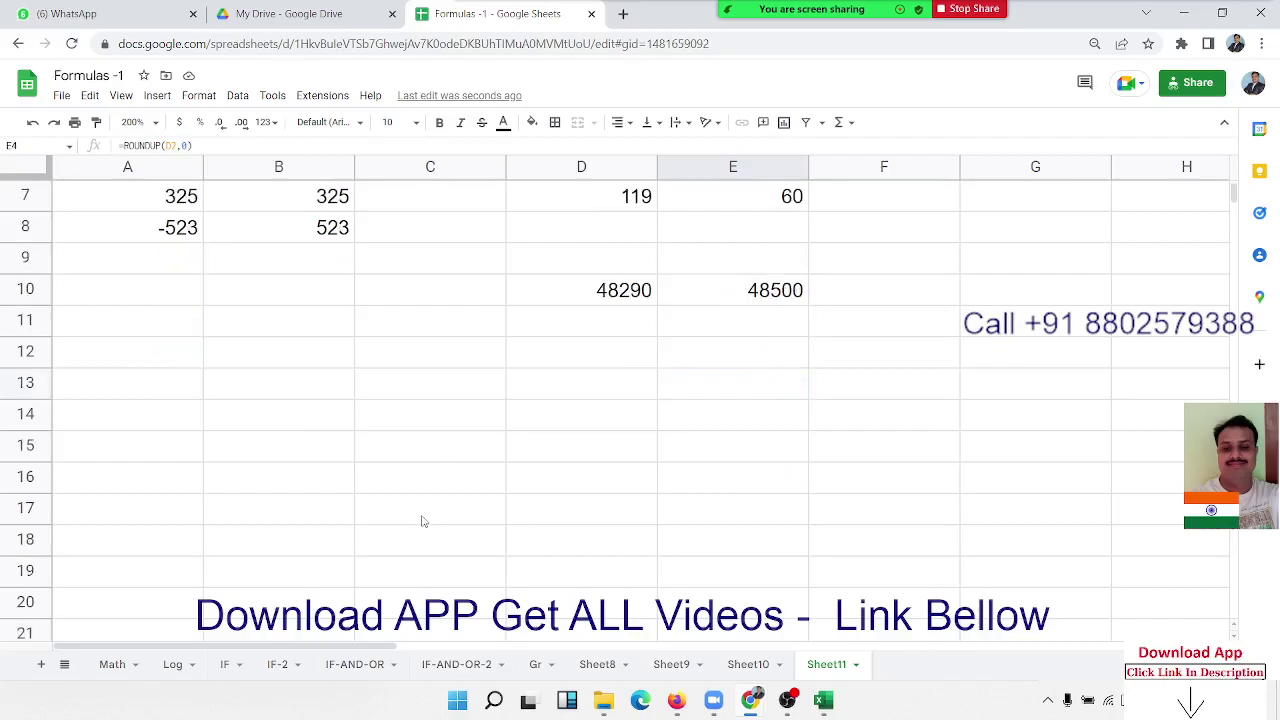
scroll(420, 520, "down", 2)
scroll(420, 523, "up", 4)
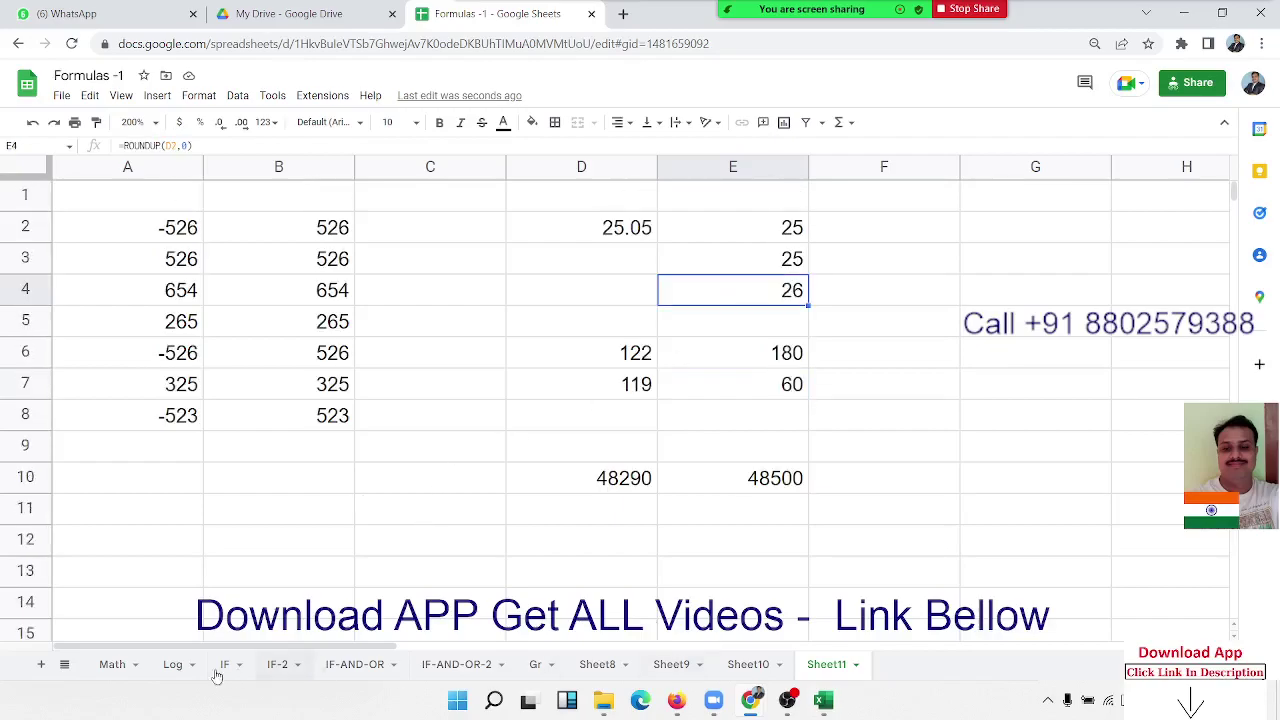
left_click(42, 666)
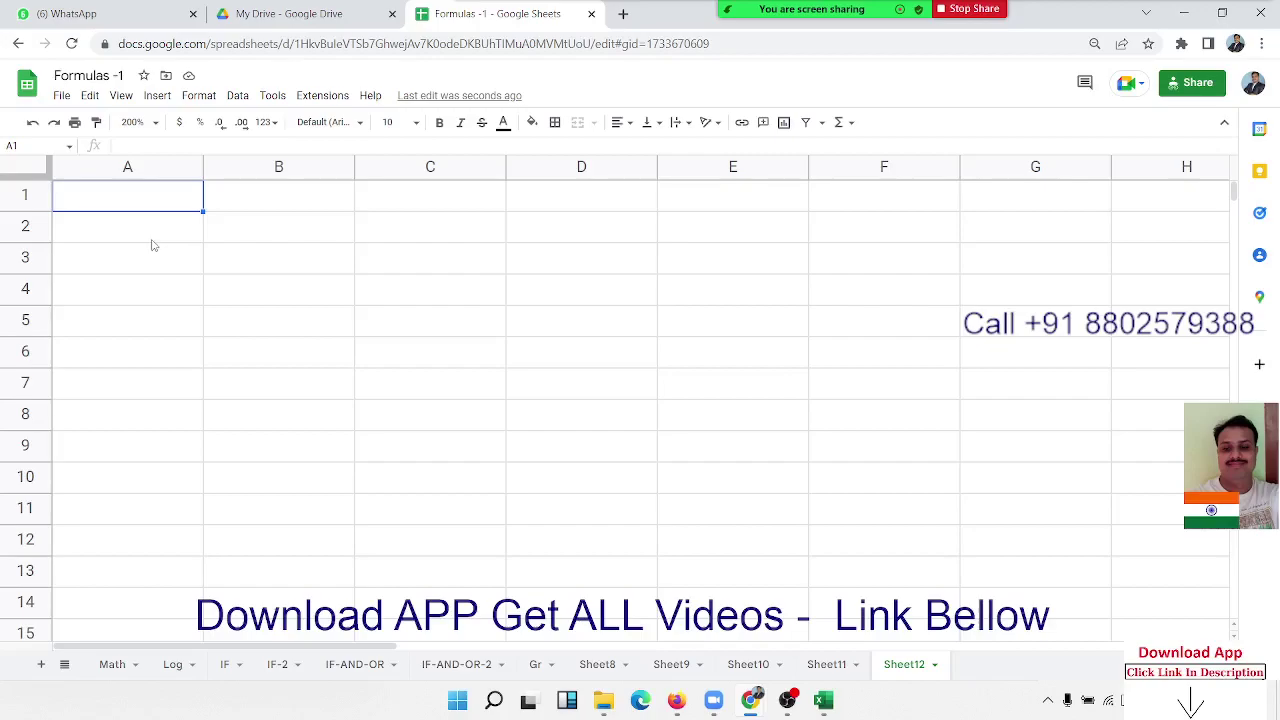
Type the heading 'Book No' in A1 and book number 1 in A2, then move to B1.
type("B")
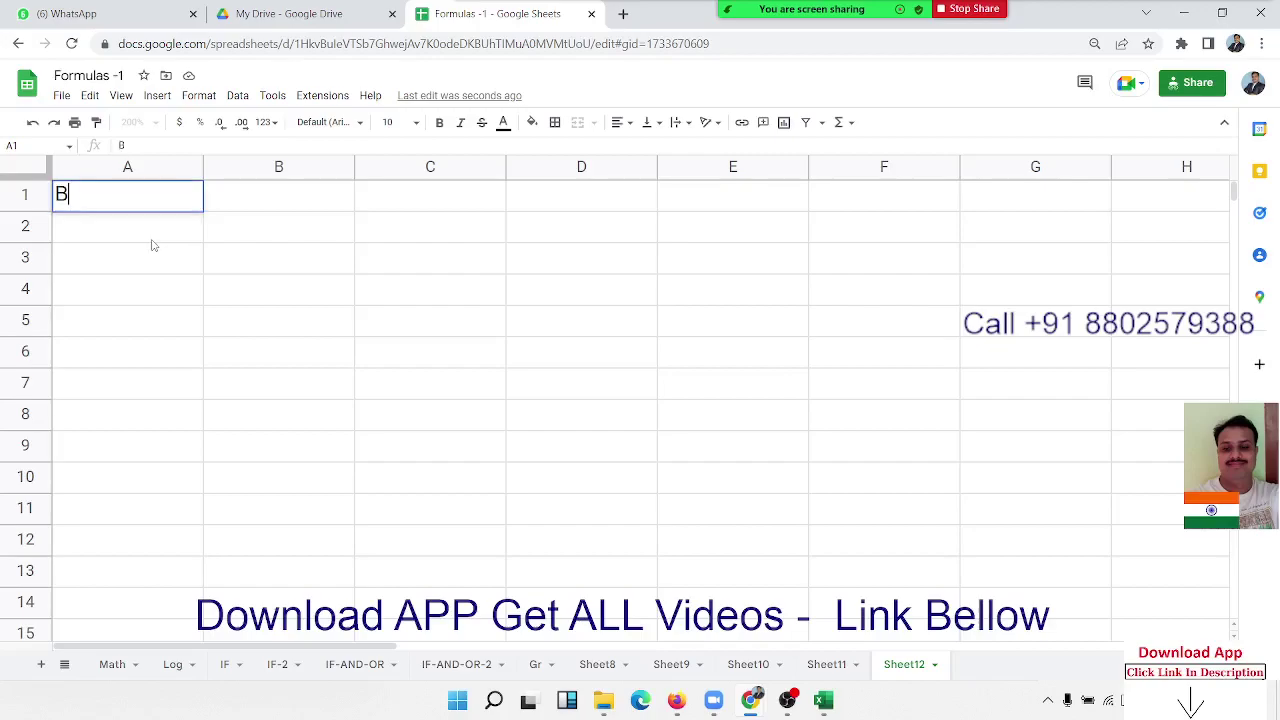
type("oo")
type("k")
type(" No")
key("Return")
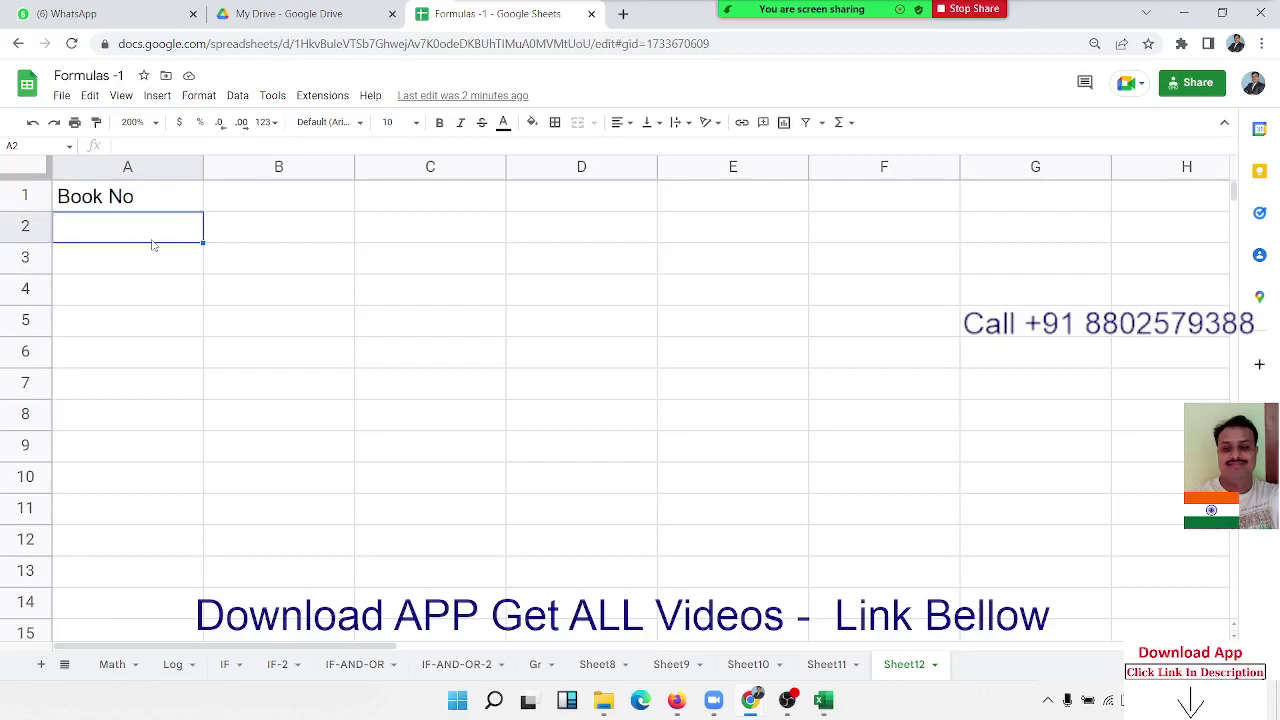
type("1")
key("Return")
key("Up")
key("Right")
key("Up")
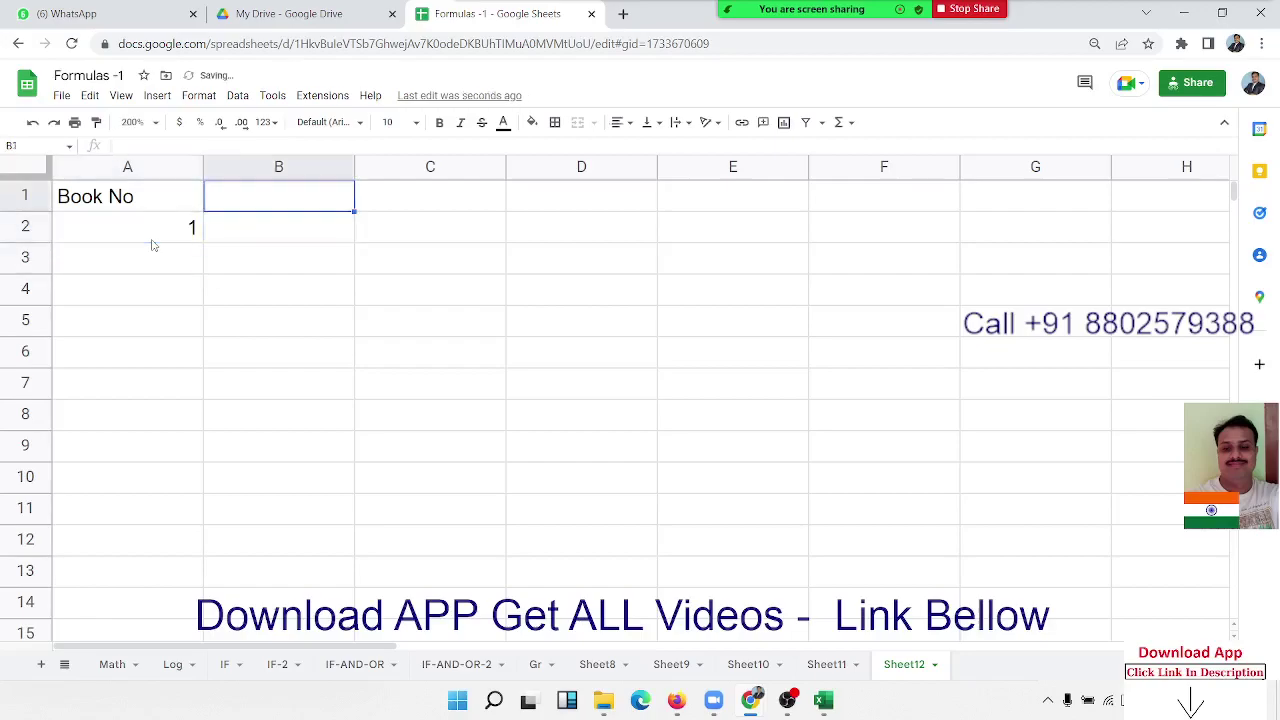
Add Start and End headings in B1:C1 and page ranges 1–50 for book 1 and 51–100 for book 2.
type("Sta")
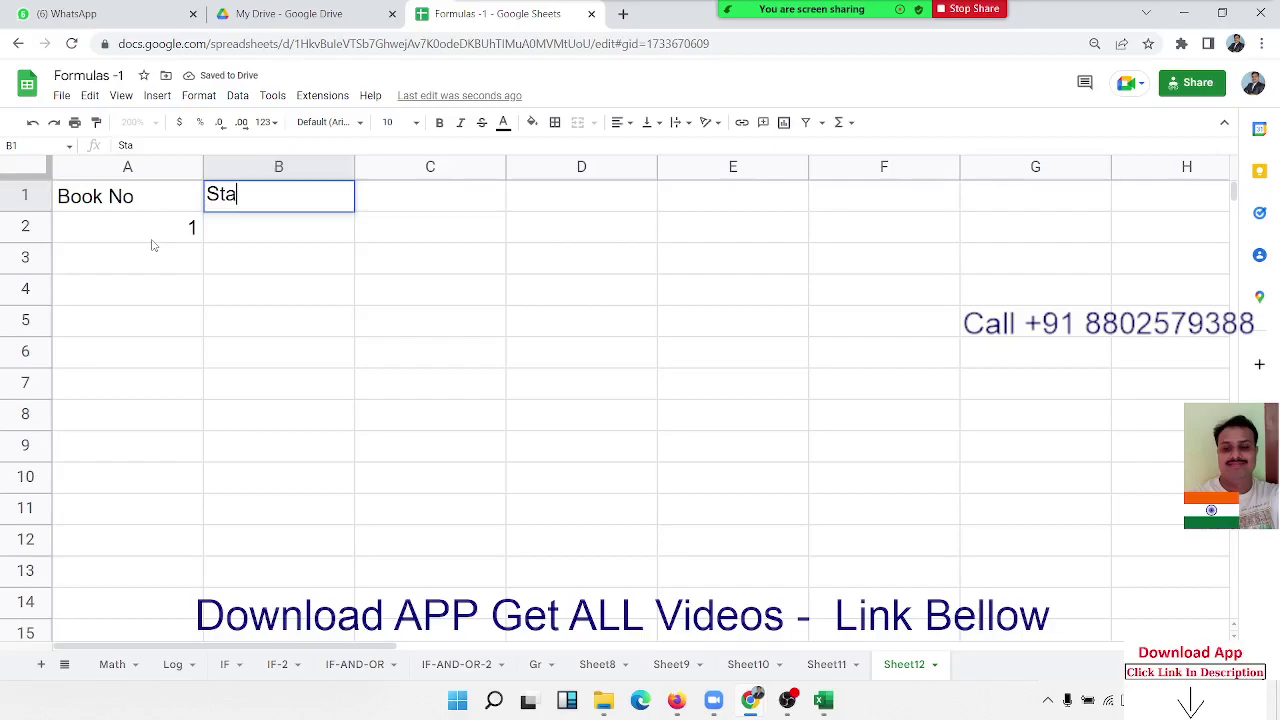
type("rt")
key("Tab")
type("E")
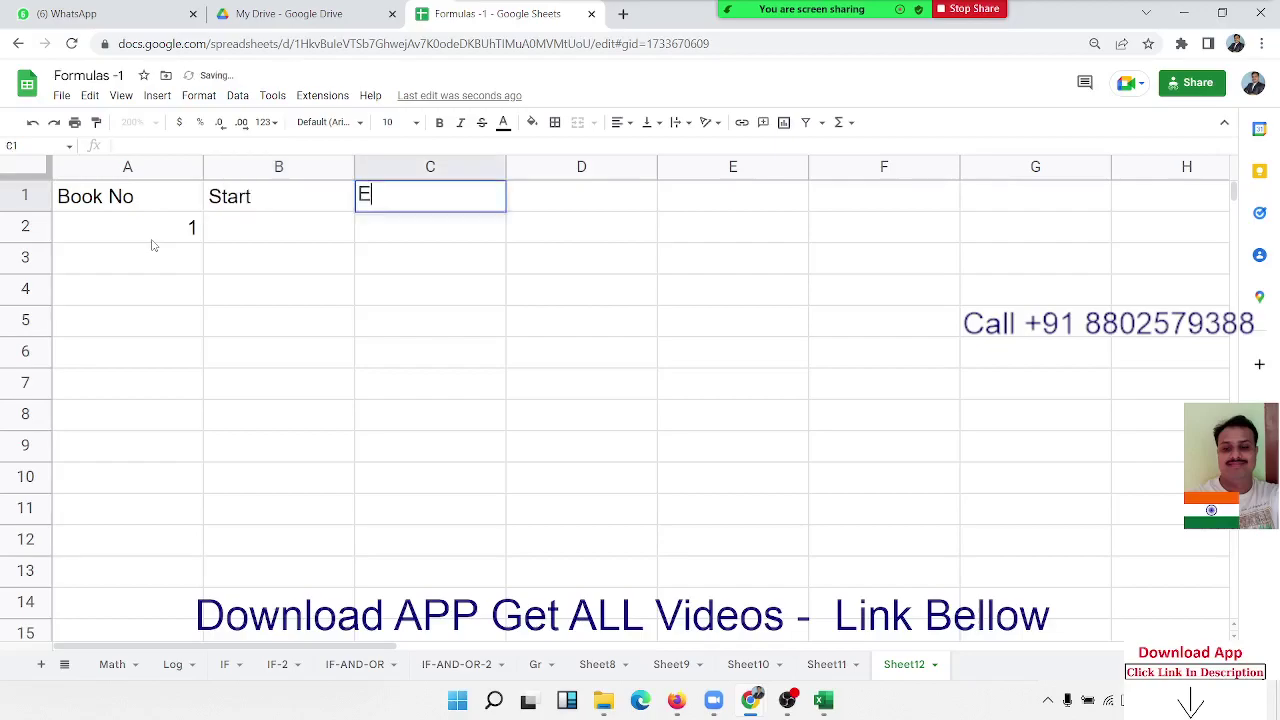
type("nd")
key("Return")
type("1")
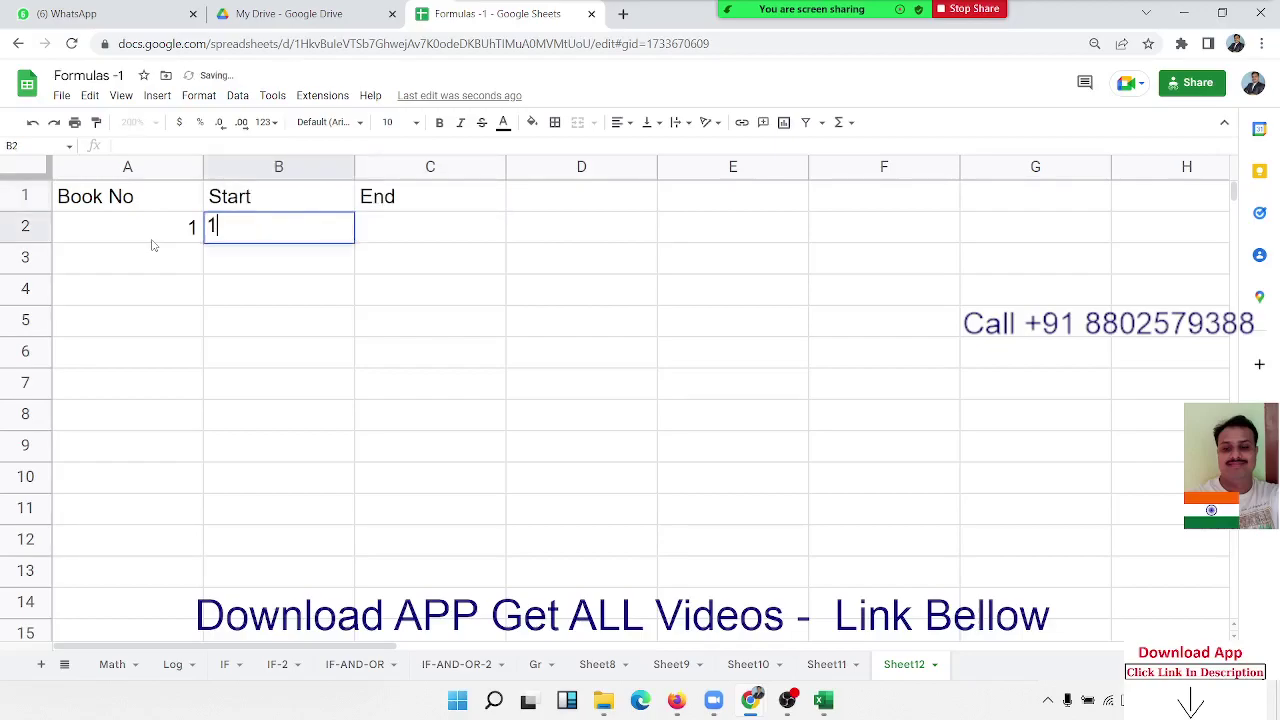
key("Tab")
type("50")
key("Return")
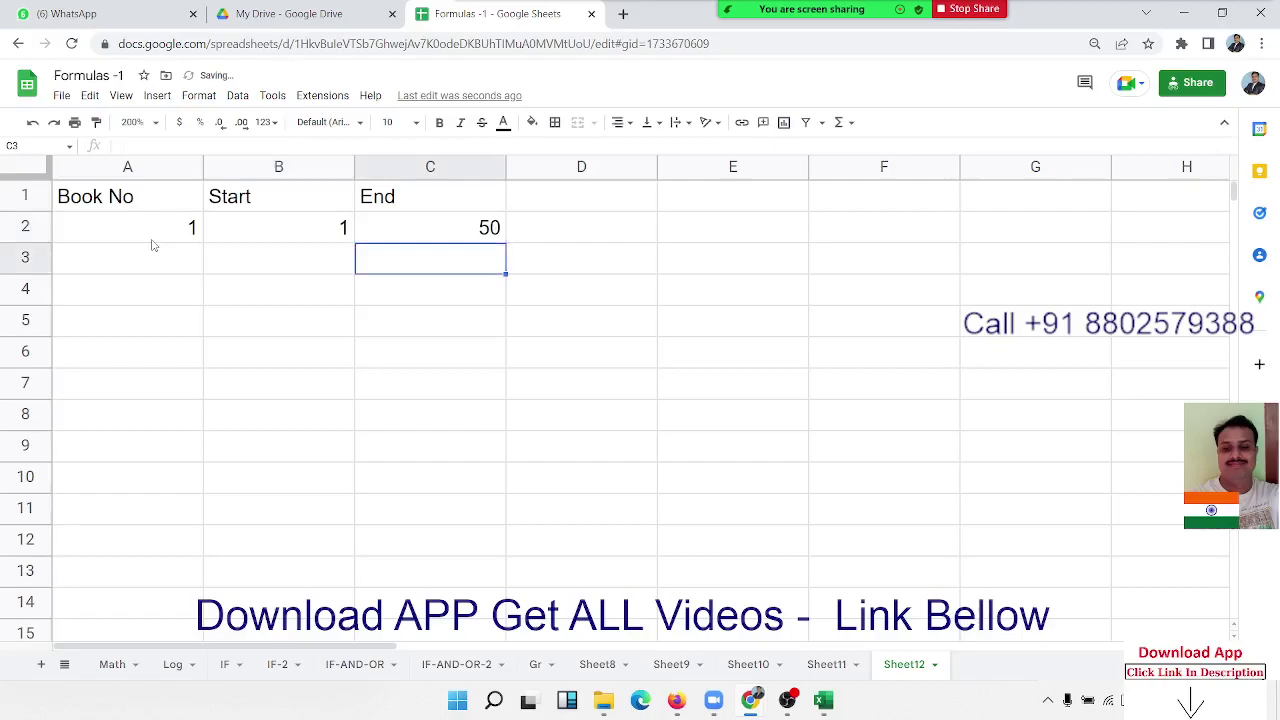
type("2")
key("Tab")
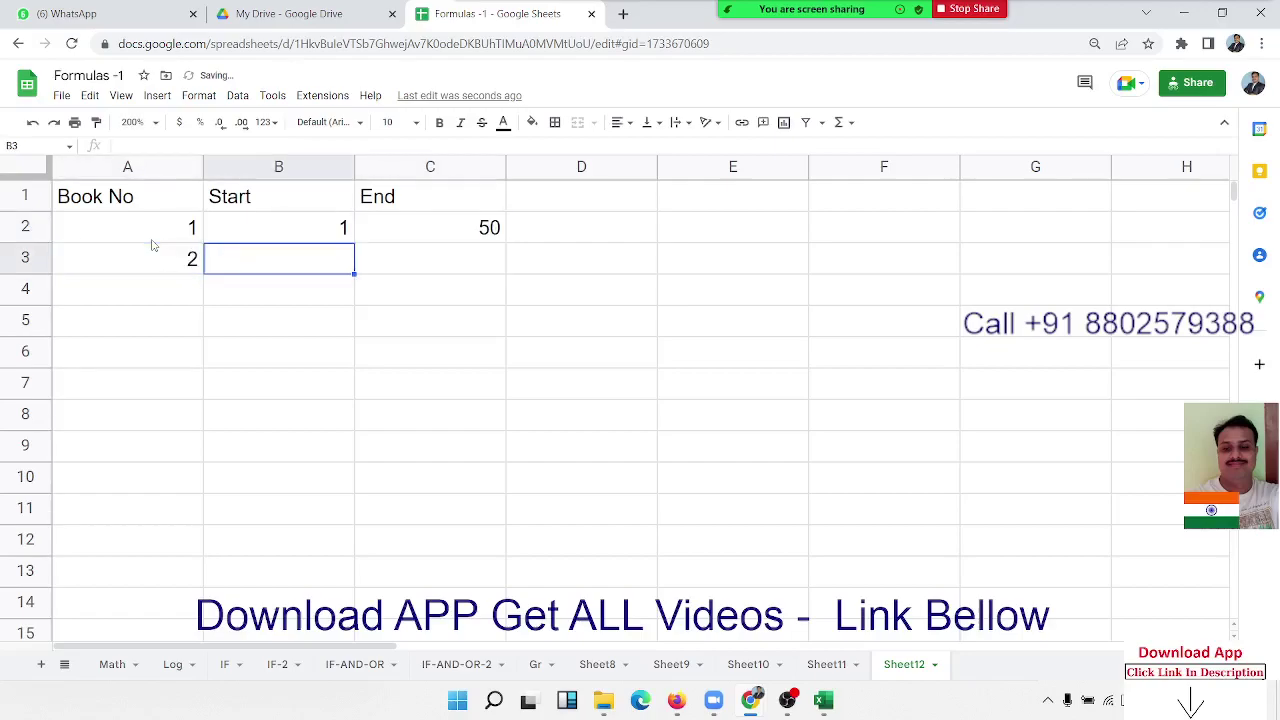
type("51")
key("Tab")
type("100")
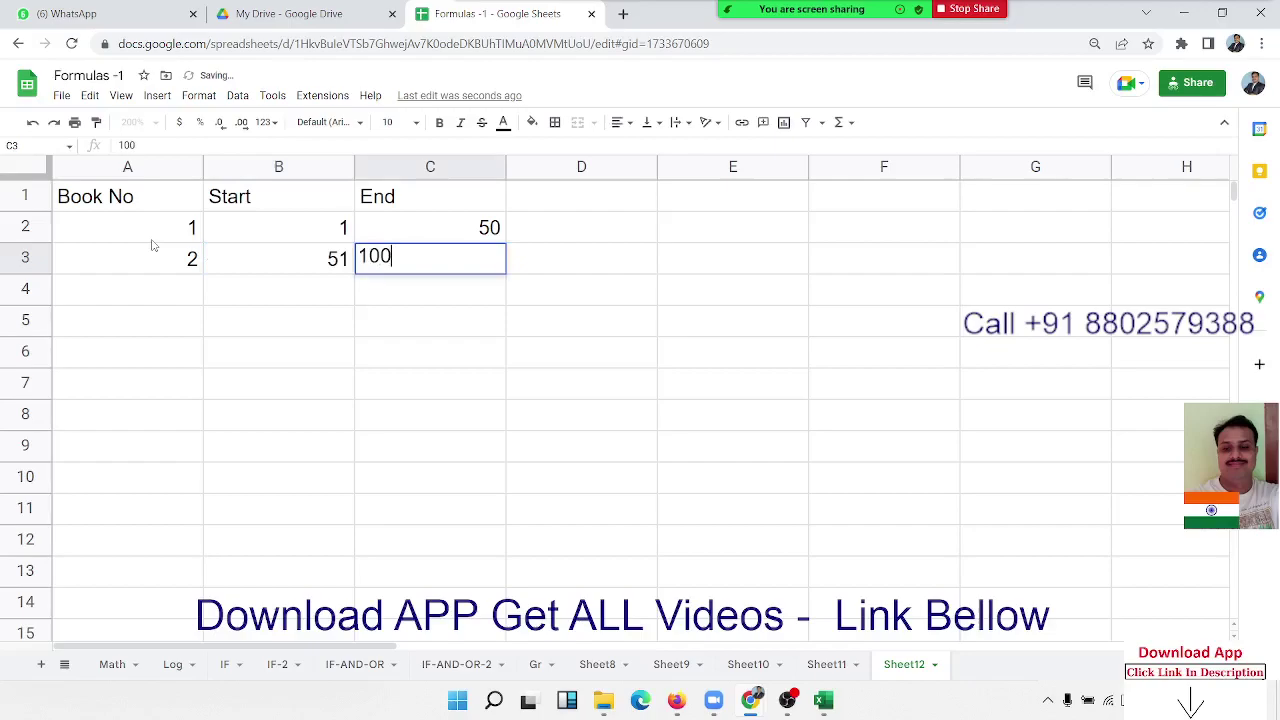
key("Return")
Enter books 3–5 with page ranges 101–150, 151–200 and 201–250.
type("3")
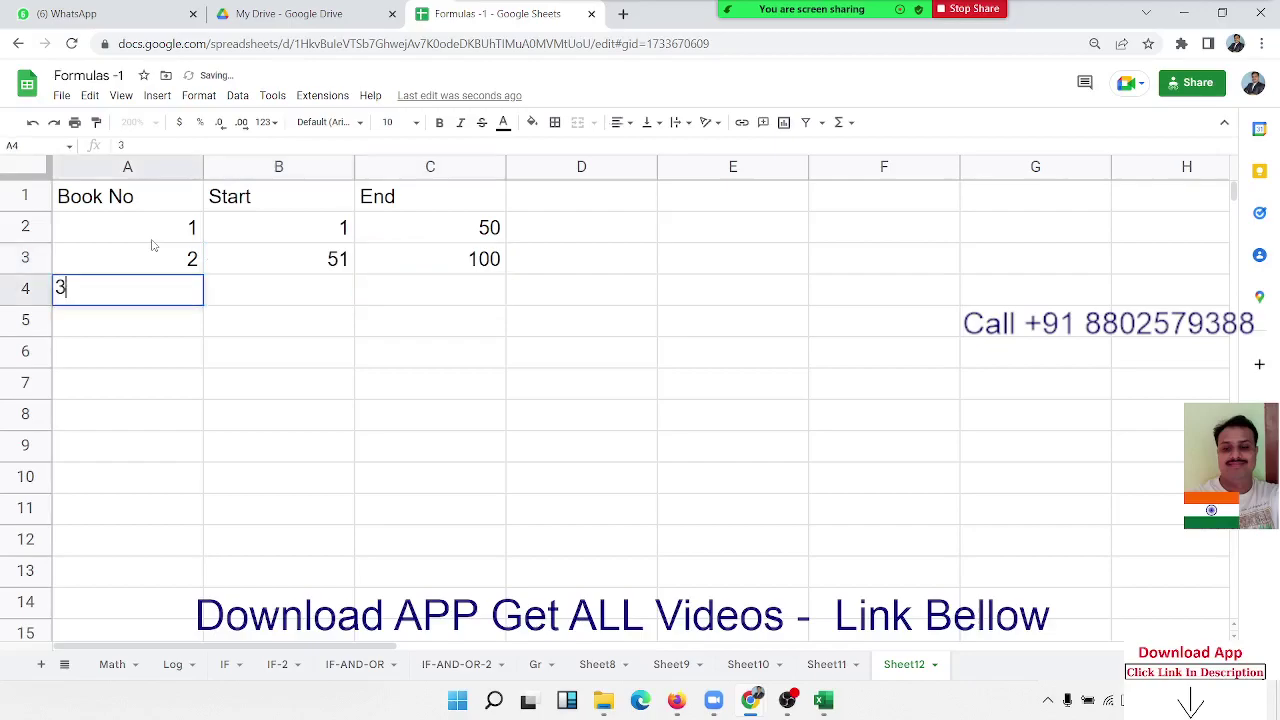
key("Tab")
type("10")
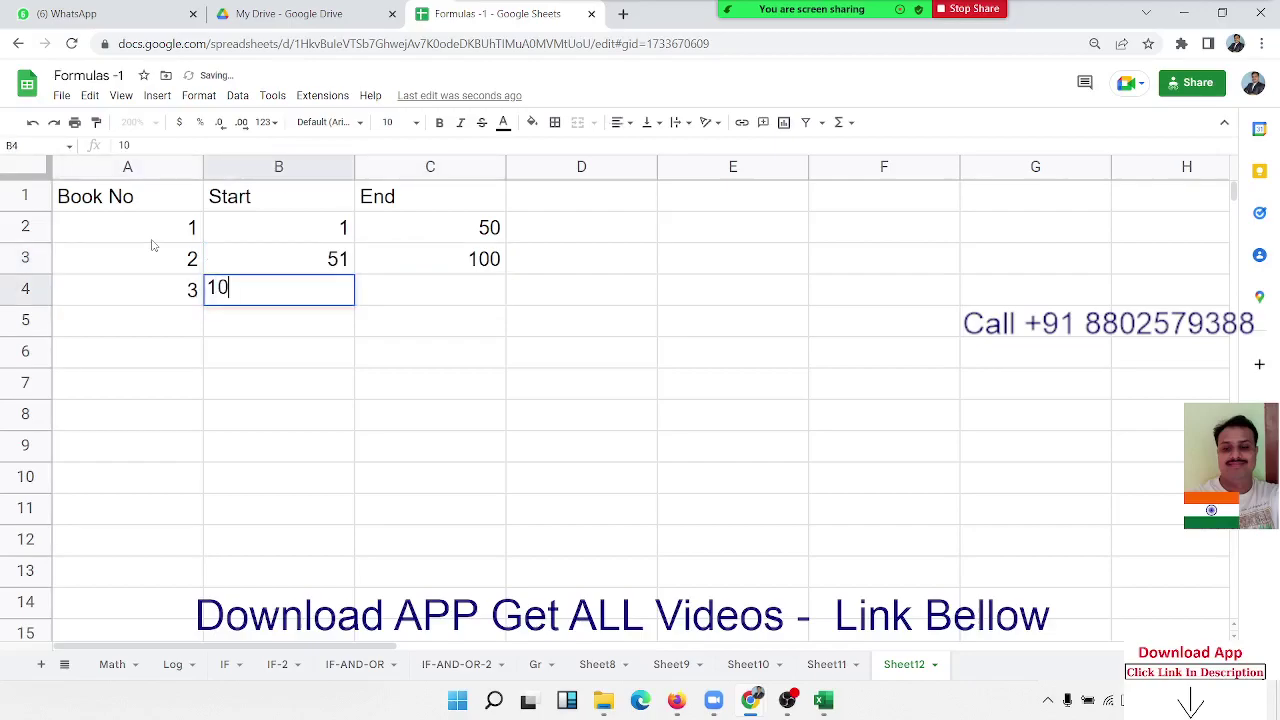
type("1")
key("Tab")
type("150")
key("Return")
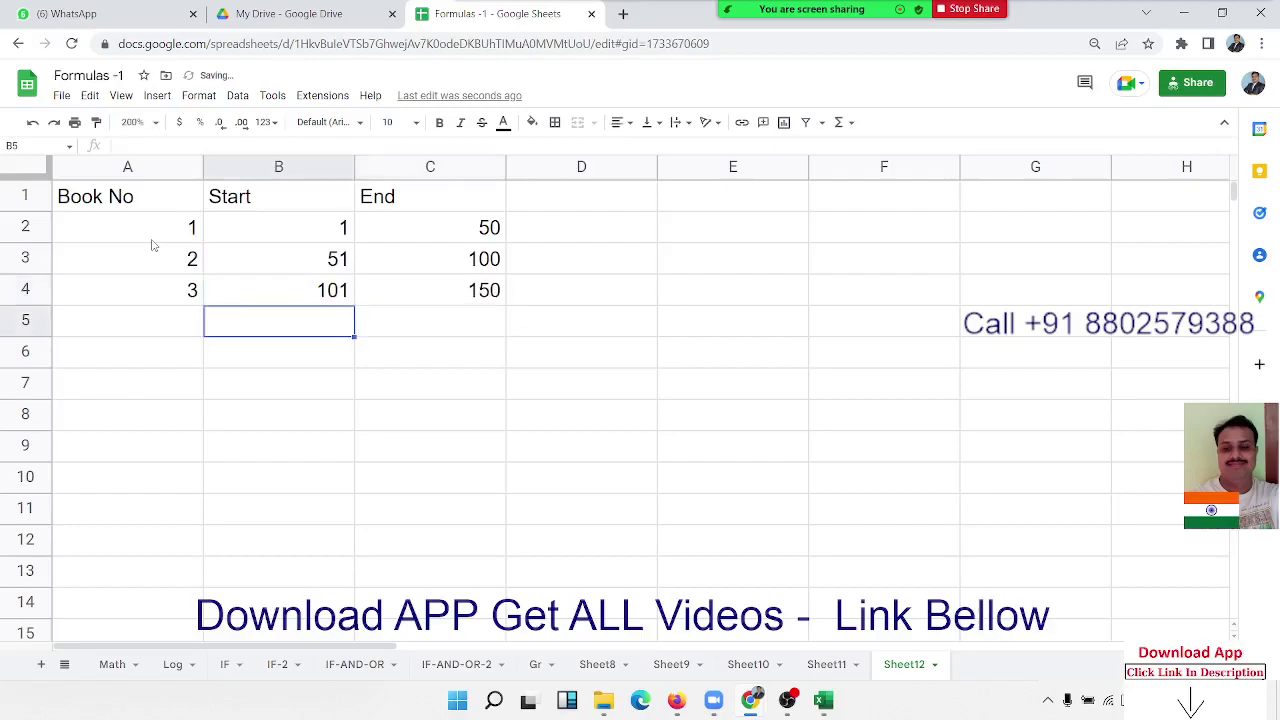
type("4")
key("Tab")
type("15")
type("1")
key("Tab")
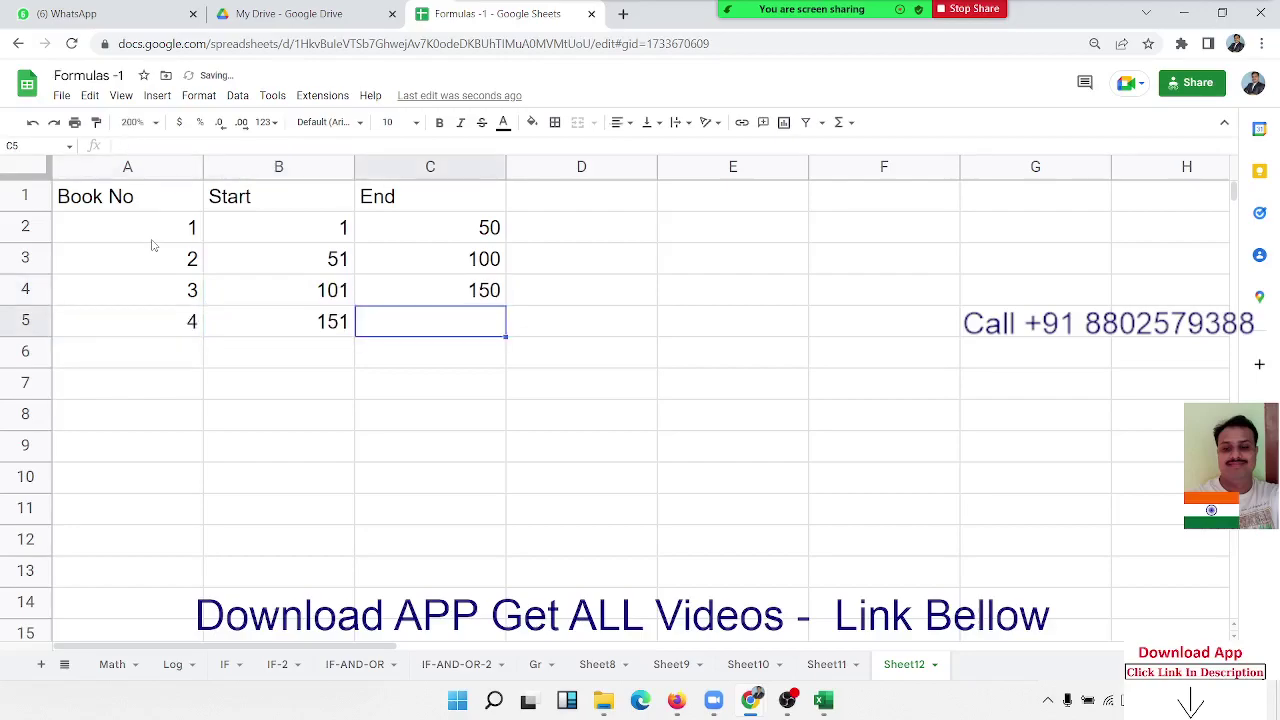
type("200")
key("Return")
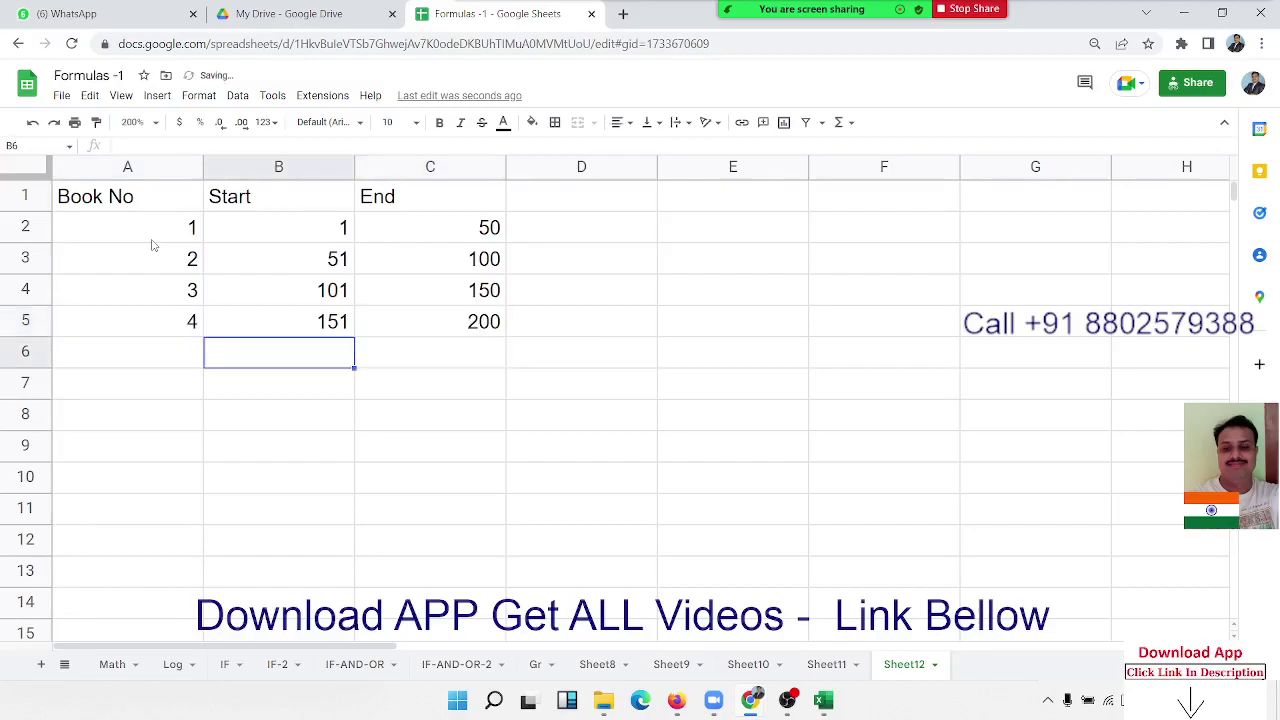
key("Left")
type("5")
key("Tab")
type("20")
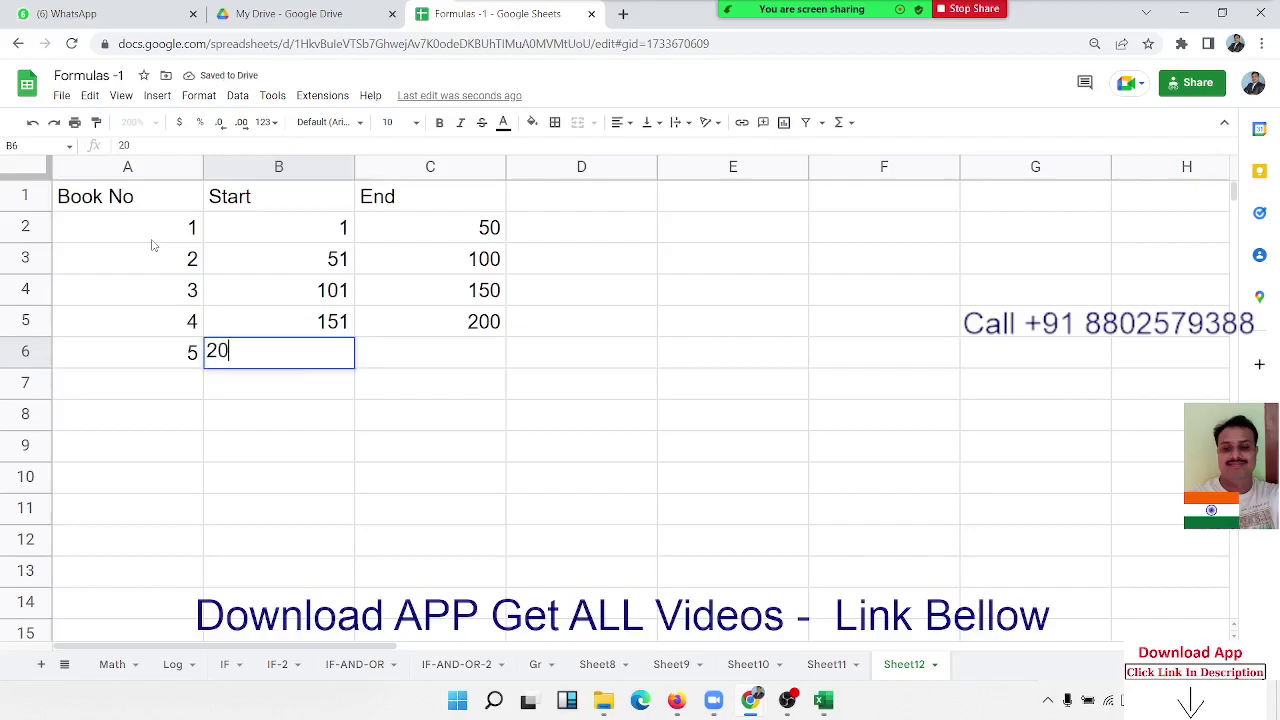
type("1")
key("Tab")
type("250")
key("Tab")
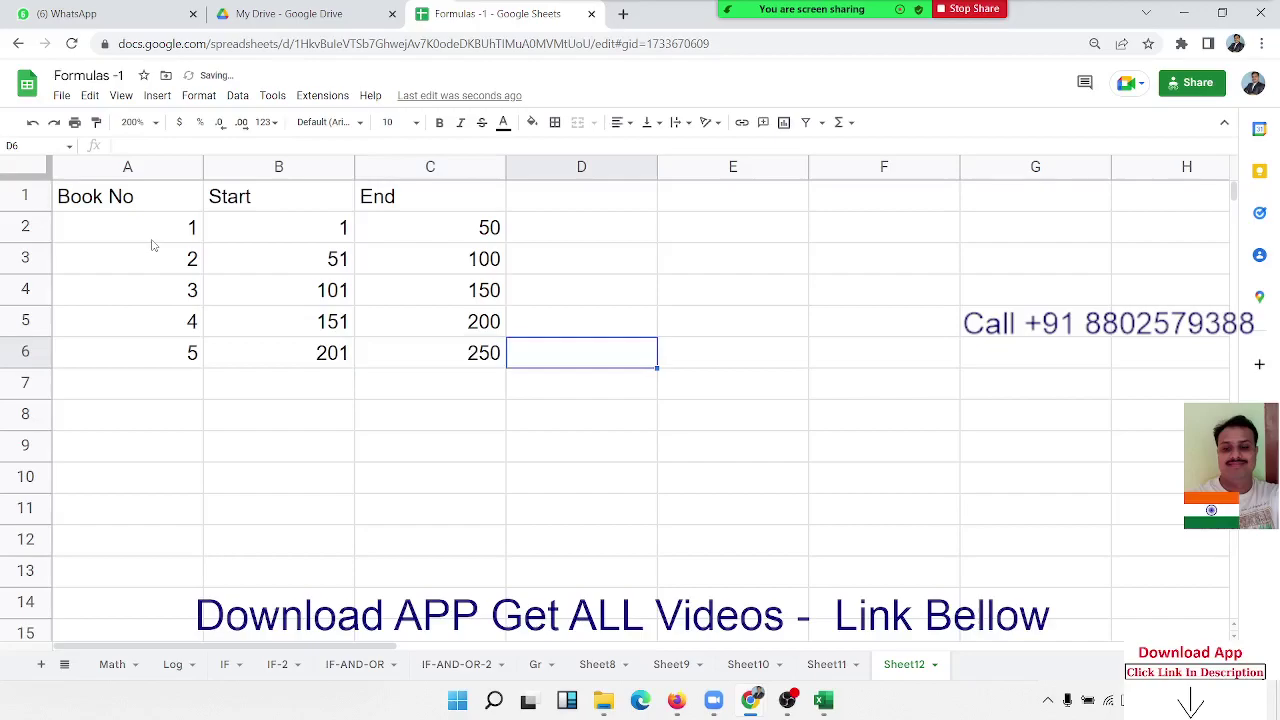
key("Up")
key("Up")
key("Up")
key("Up")
key("Up")
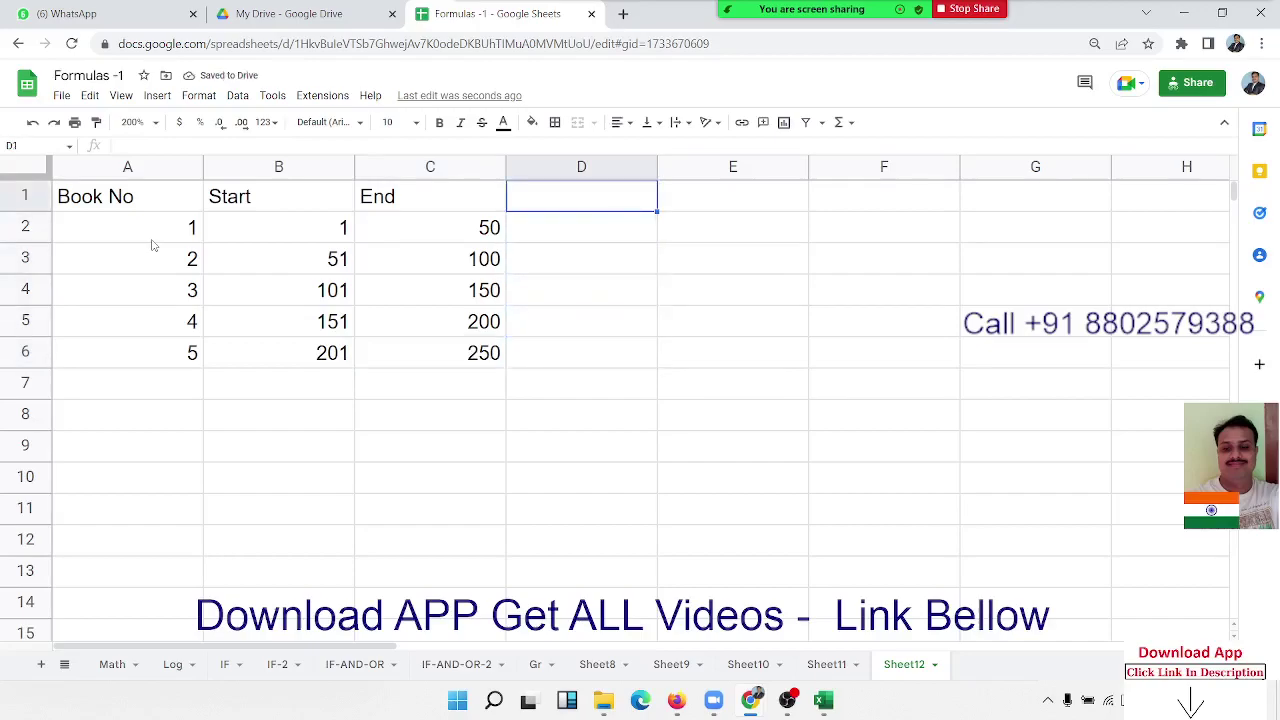
Add the Name heading in D1, then highlight empty cells and book numbers A2:A5 while explaining.
type("Name")
key("Tab")
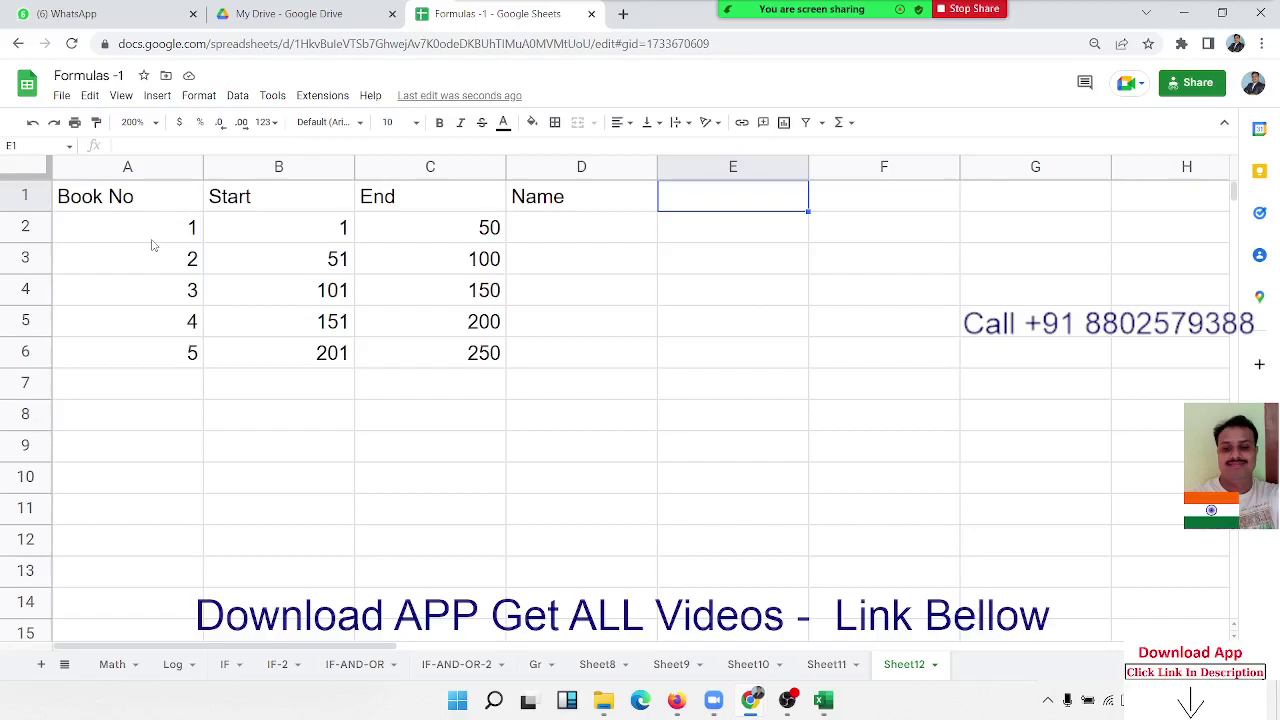
left_click(246, 418)
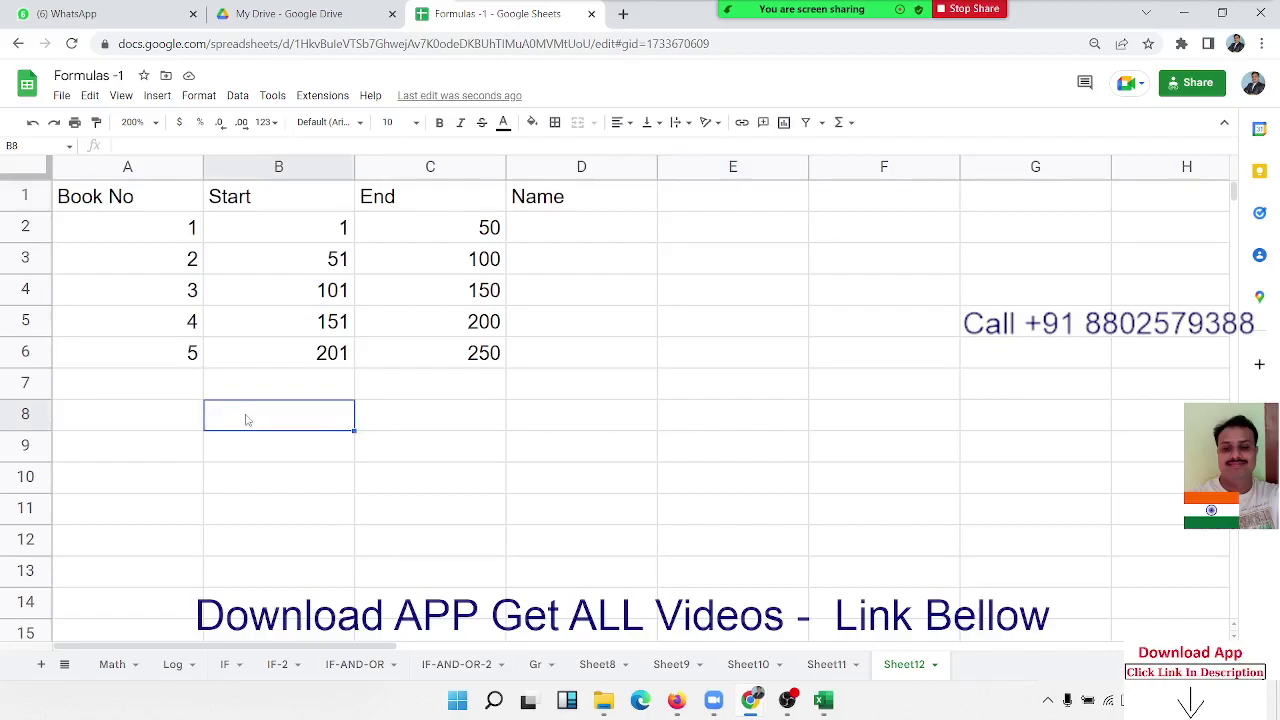
mouse_move(246, 418)
left_mouse_down()
mouse_move(869, 436)
mouse_move(879, 475)
left_mouse_up()
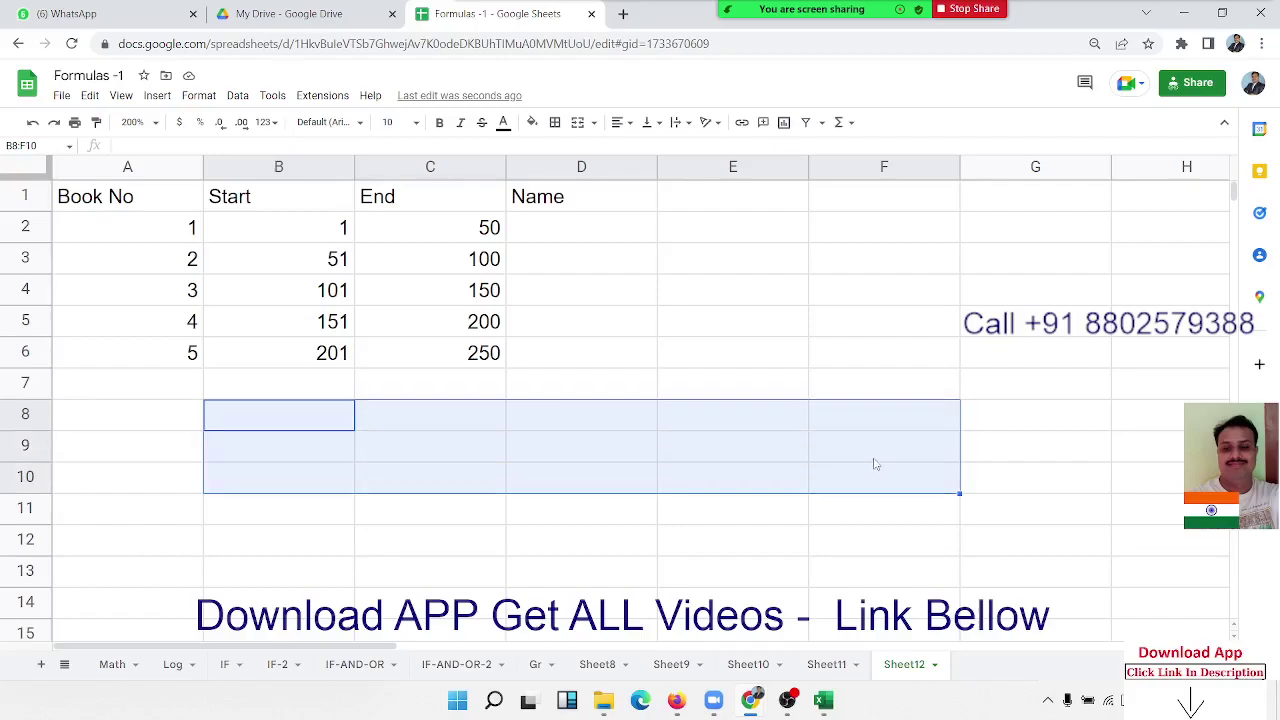
left_click(670, 386)
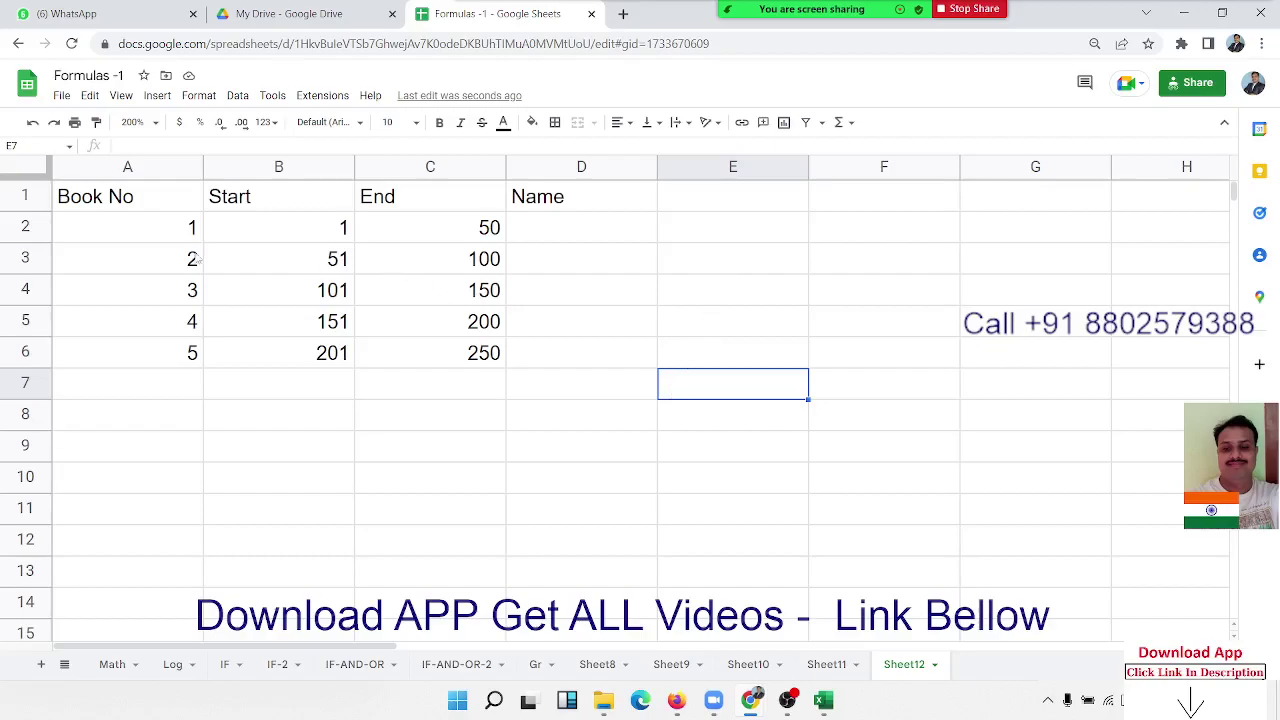
left_click_drag(172, 236, 200, 322)
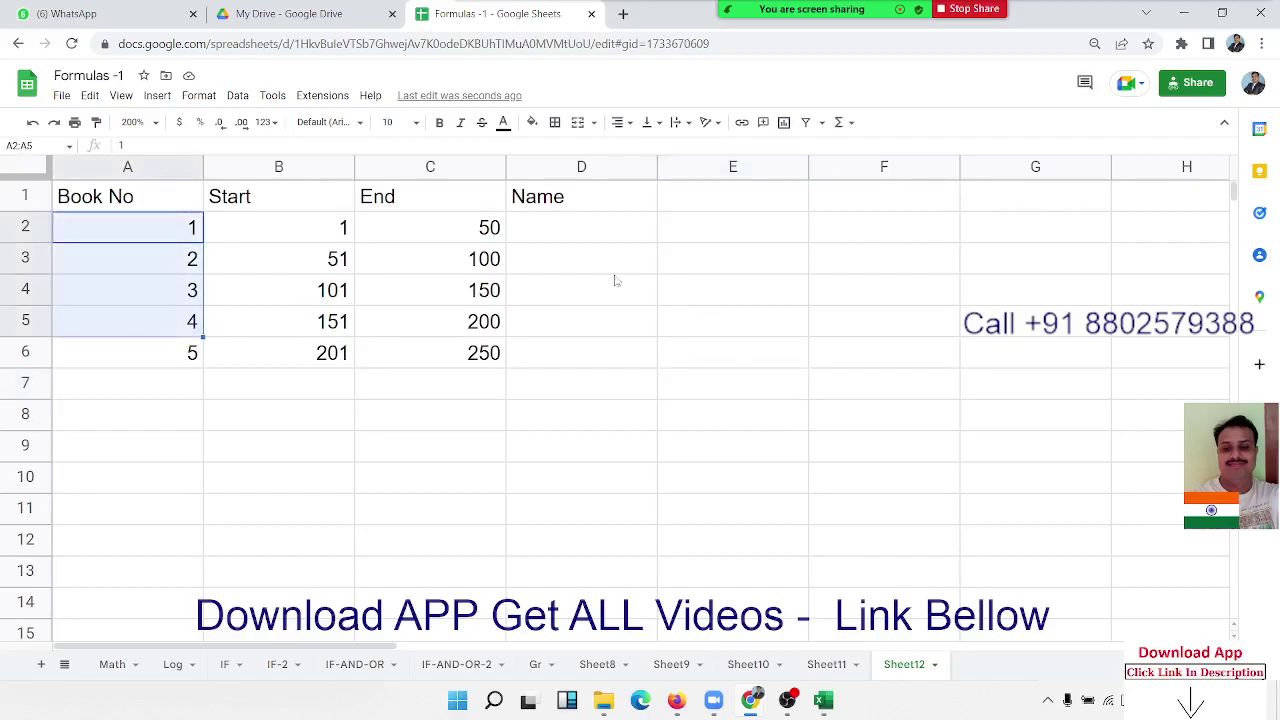
Enter sample page 132 in E3 and 3 in F3, then review row 3.
left_click(688, 256)
type("132")
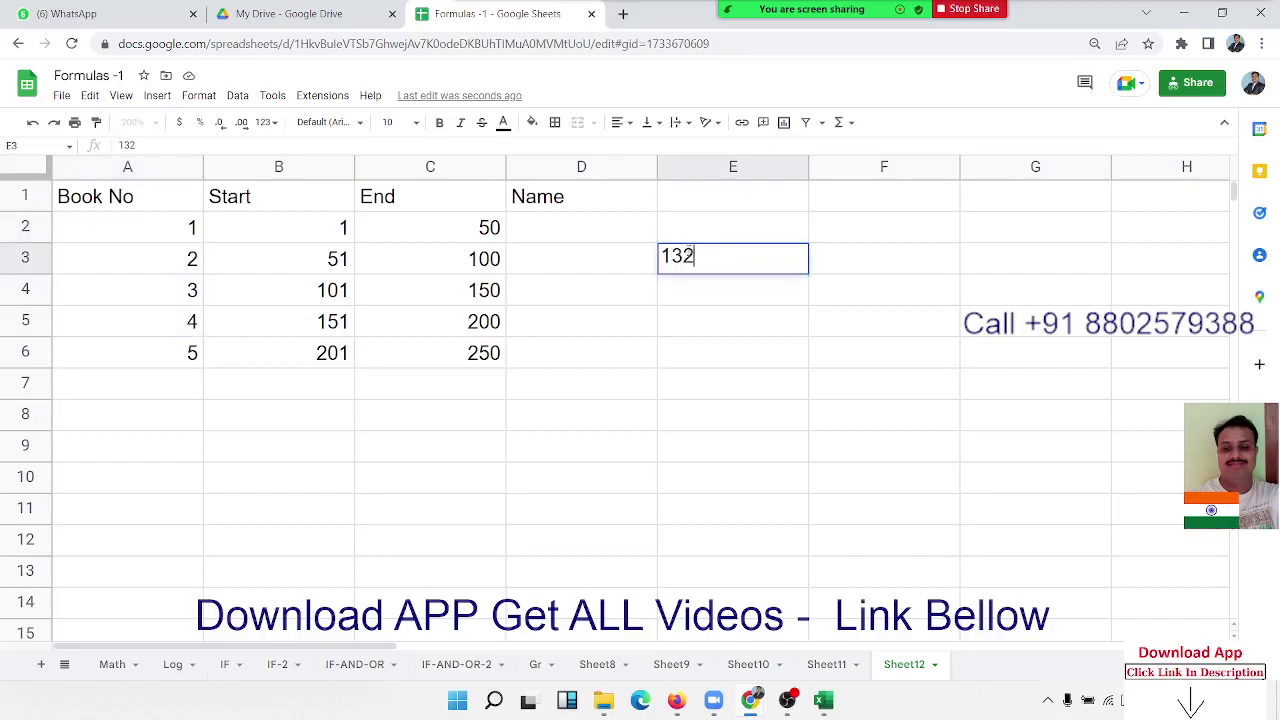
key("Tab")
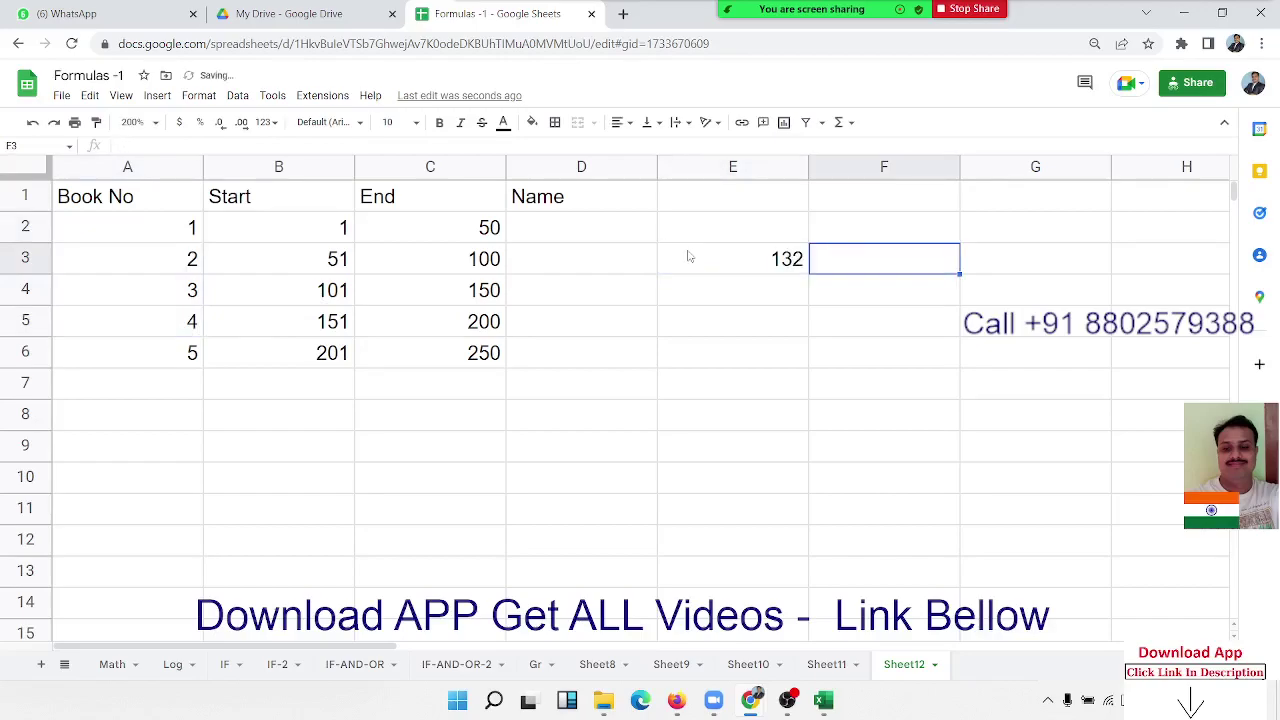
key("Left")
key("Left")
key("Right")
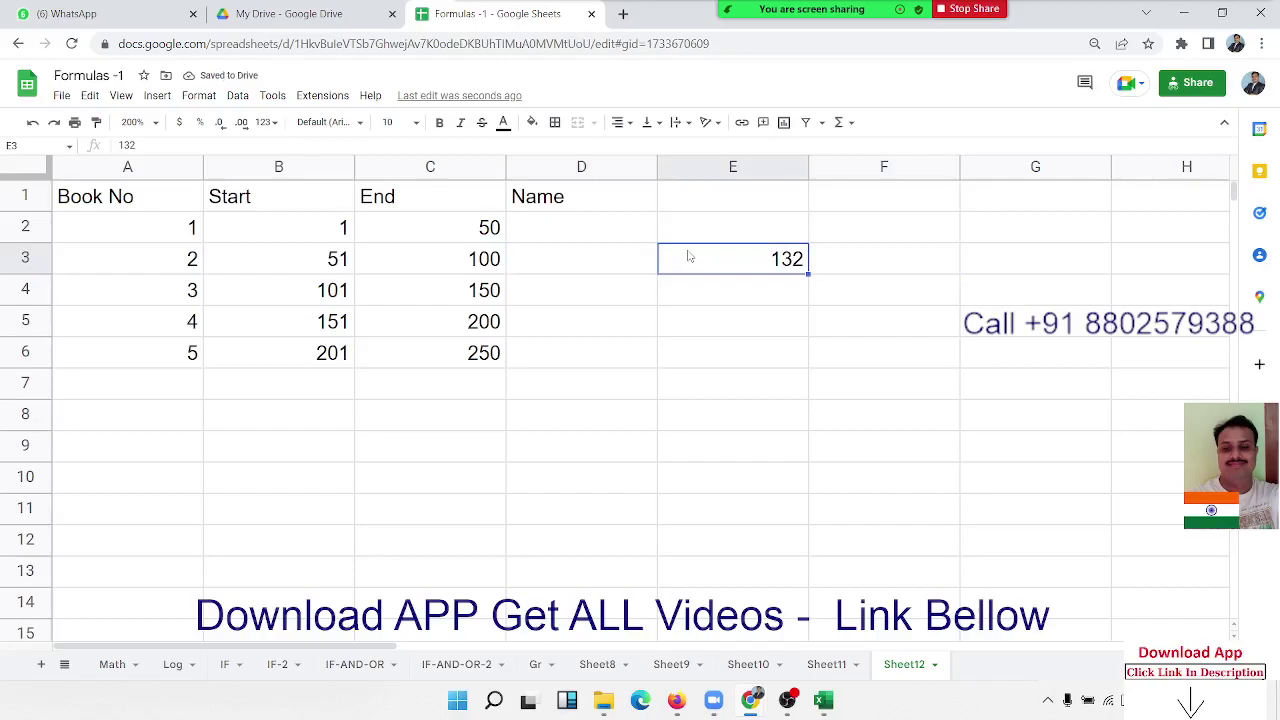
key("Right")
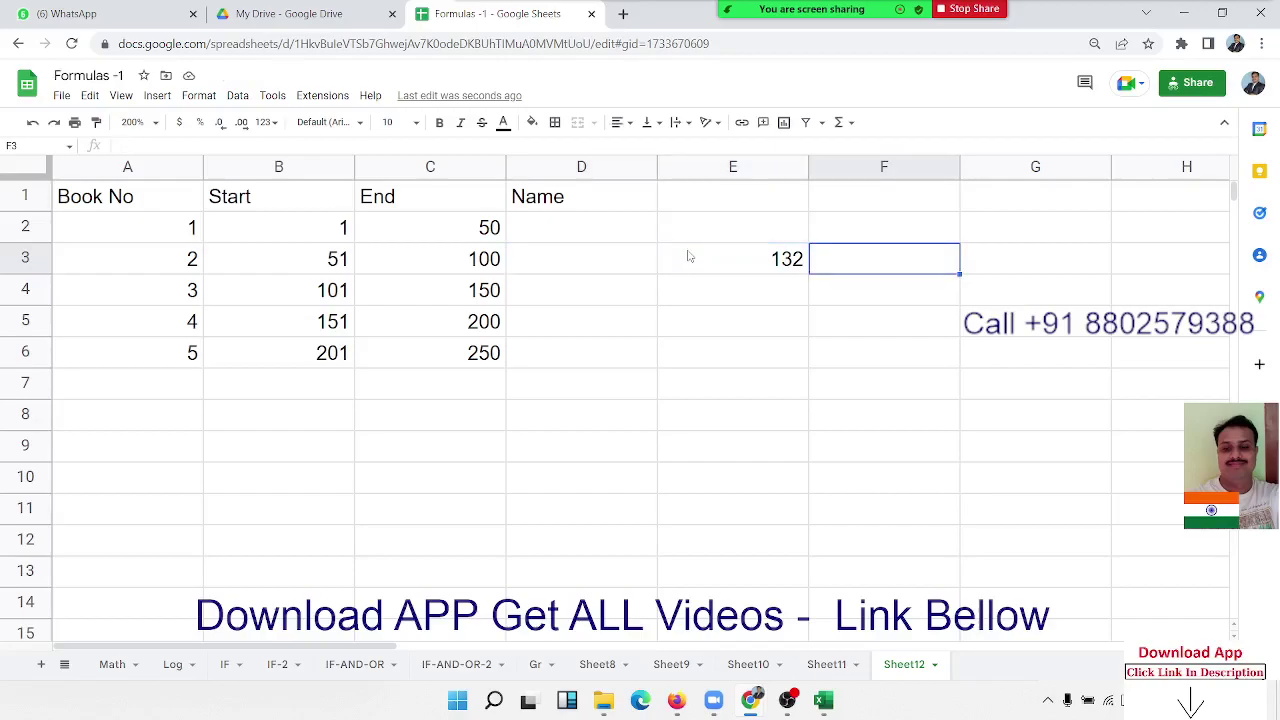
type("3")
key("Tab")
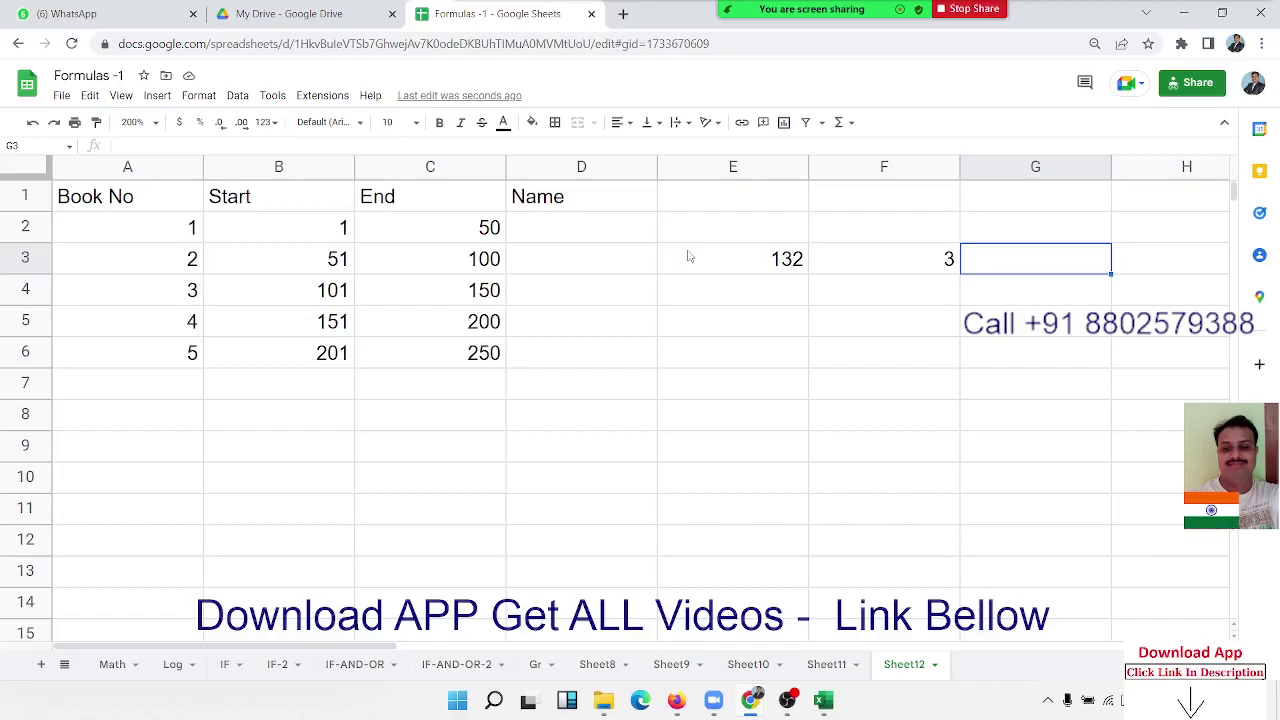
key("Left")
key("Left")
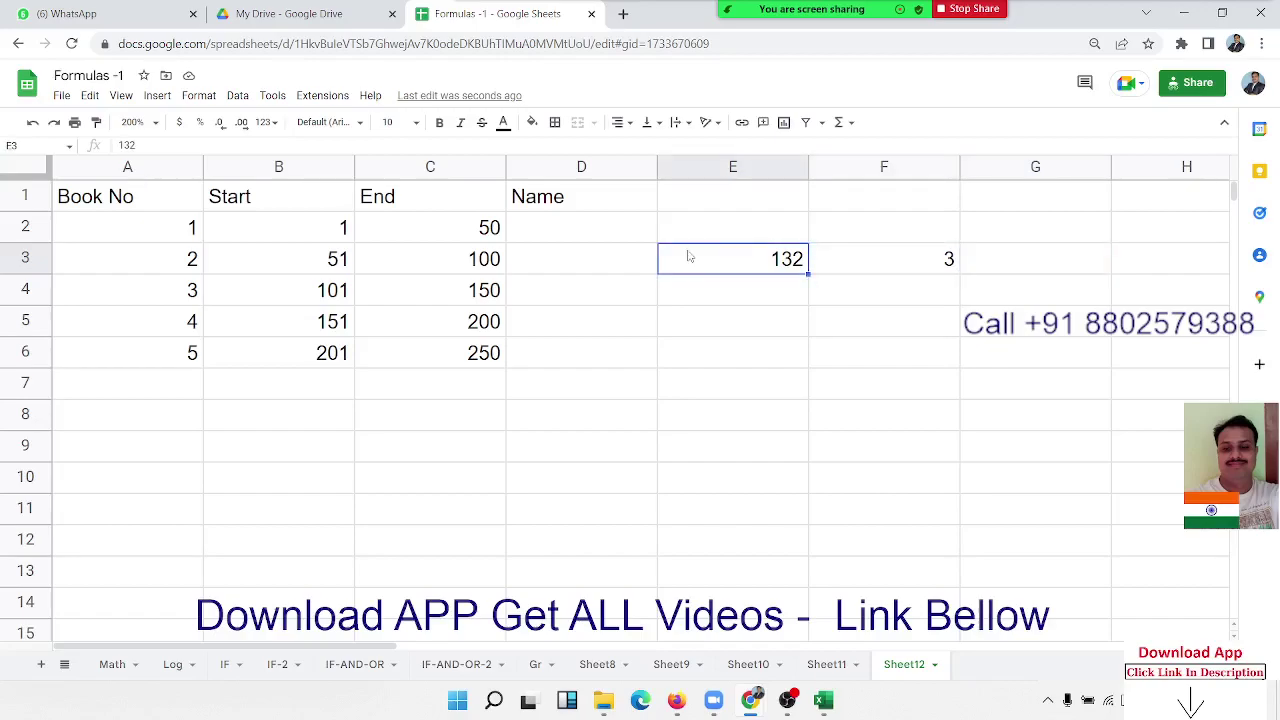
key("Left")
key("Left")
key("Left")
key("Left")
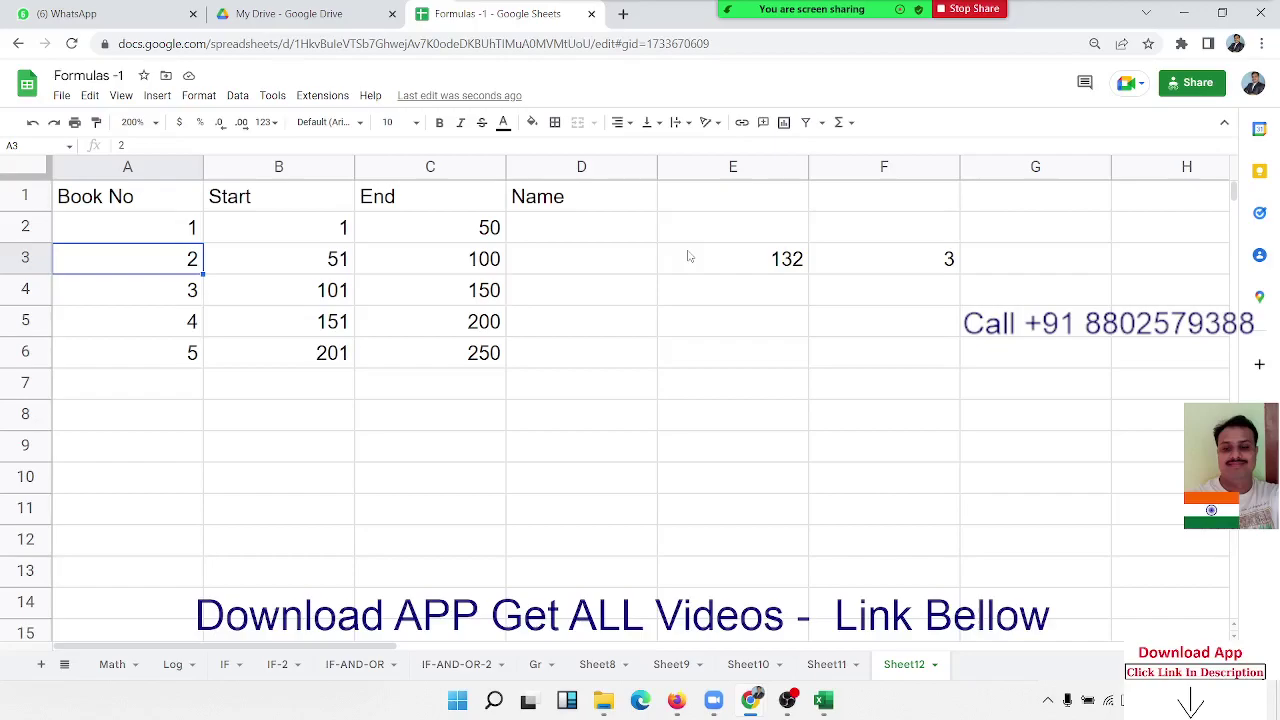
Replace F3's 3 with =ROUNDUP(E3/50,0), rounding page 132 up to book 3.
key("Right")
key("Right")
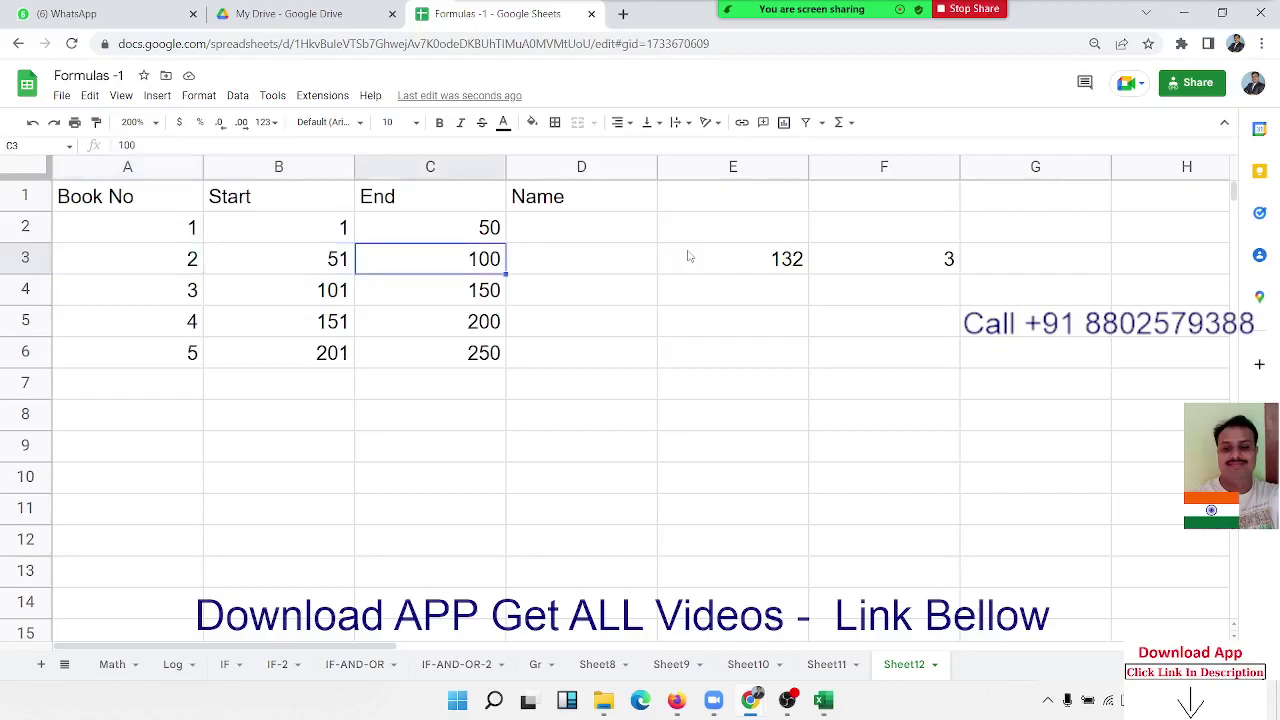
key("Right")
key("Right")
key("Right")
key("Delete")
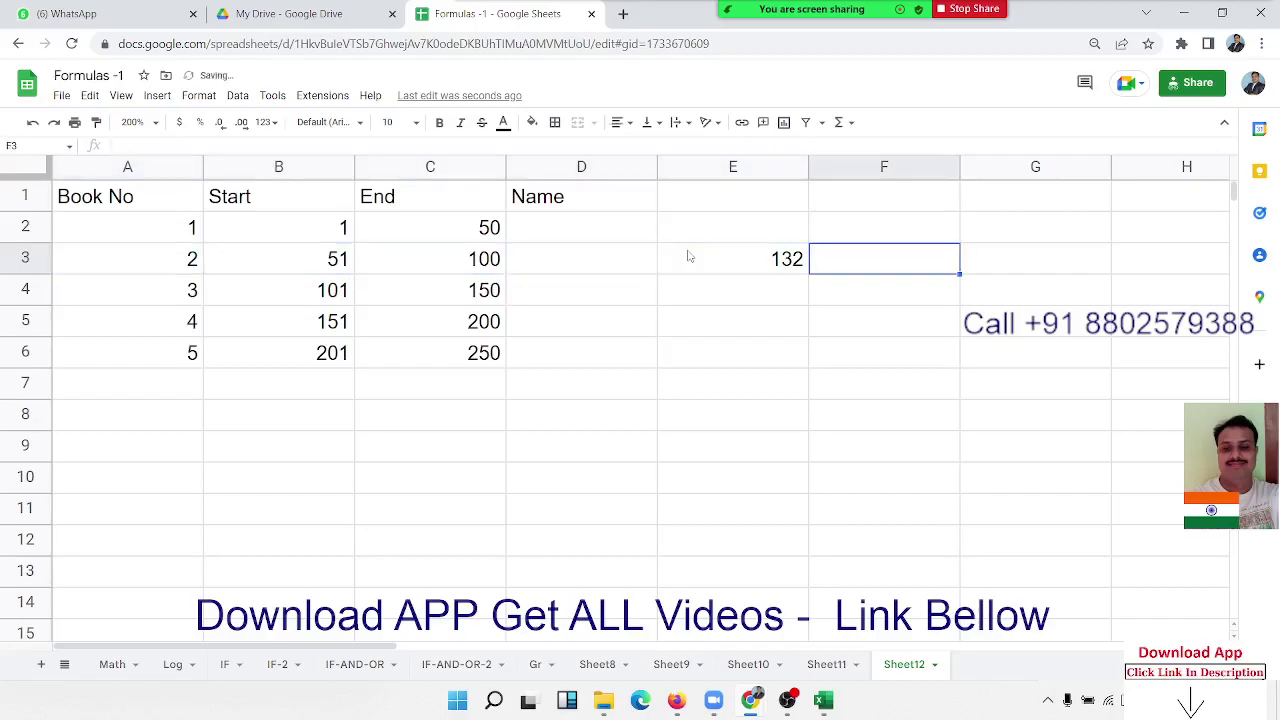
type("=ro")
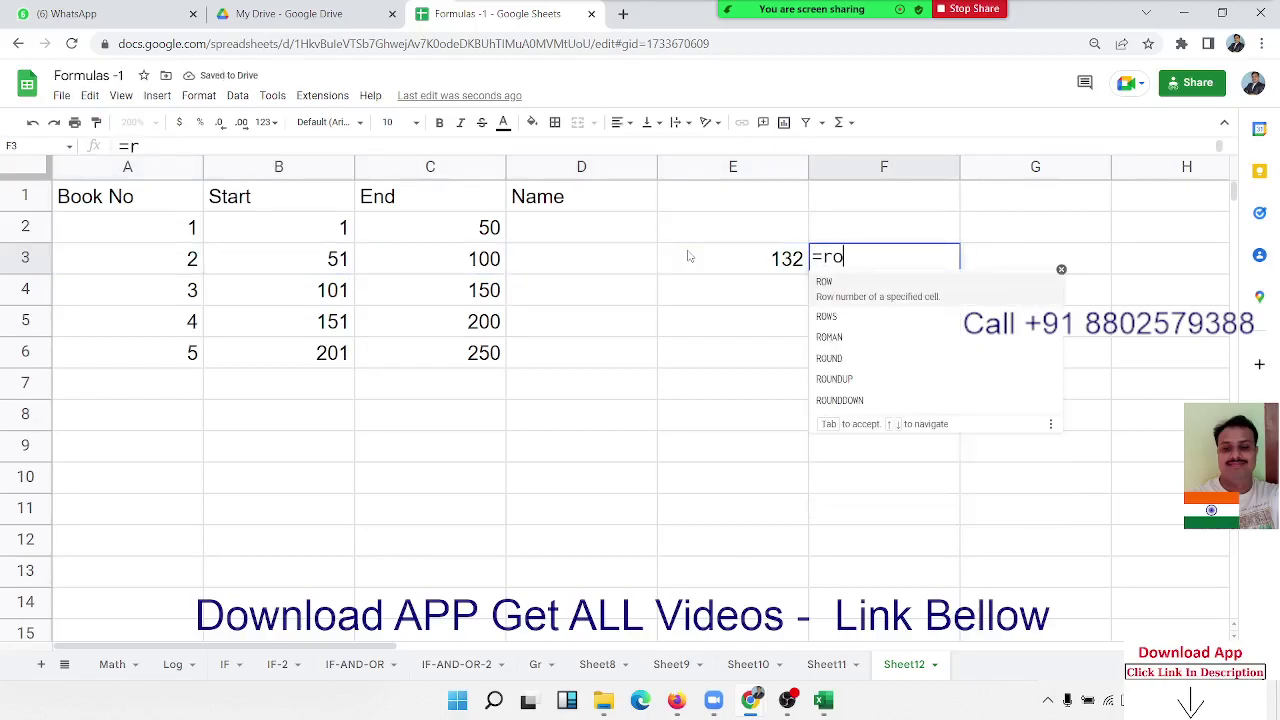
type("u")
key("Down")
key("Tab")
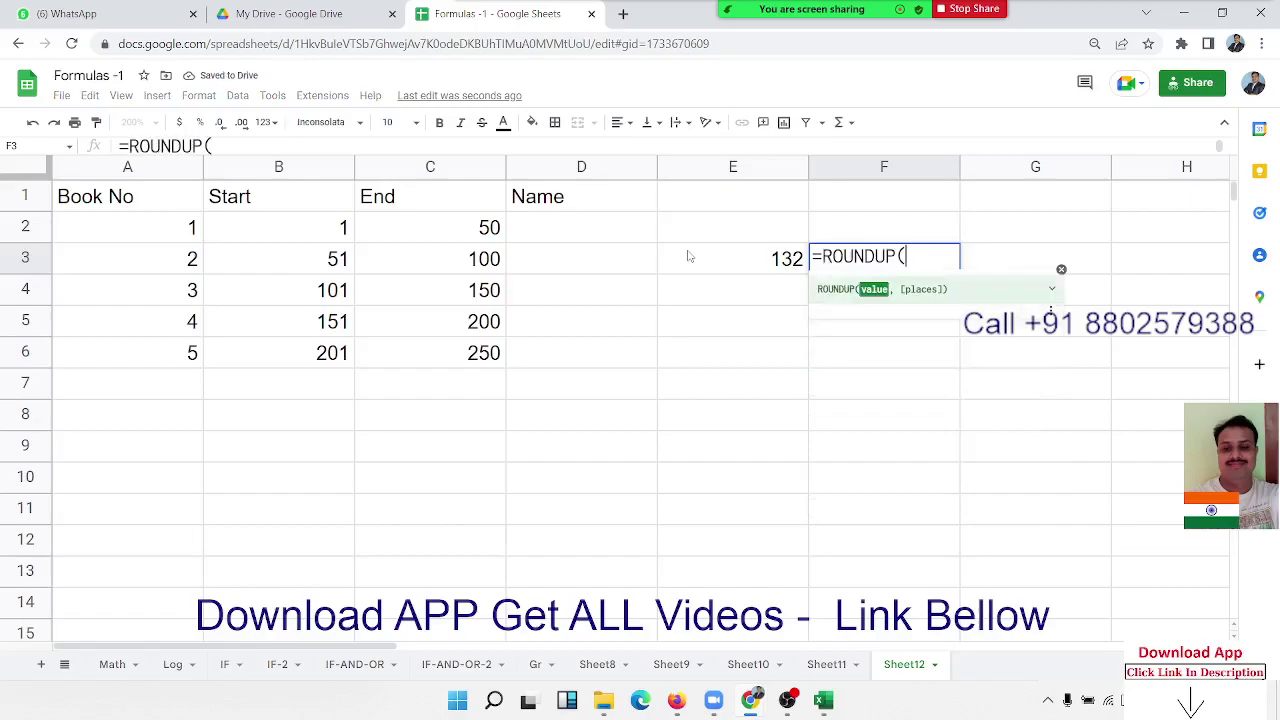
left_click(688, 257)
type(",3")
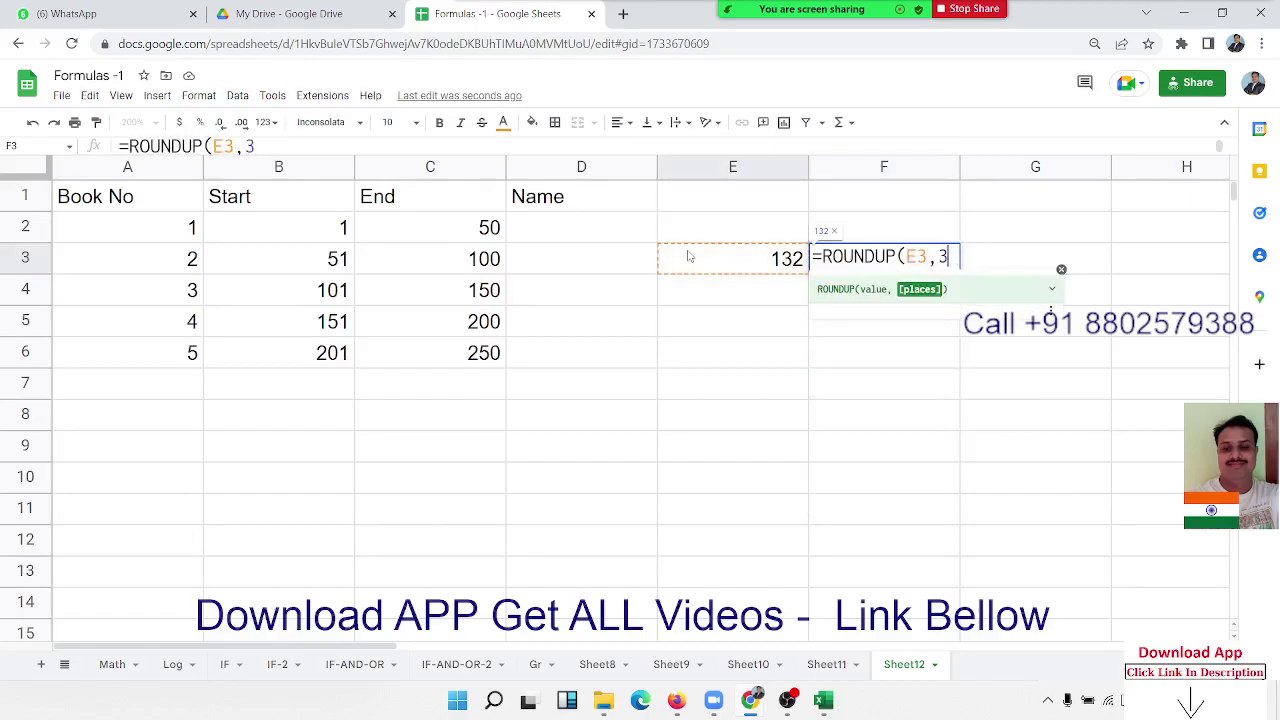
key("BackSpace")
type("5")
type("0")
key("BackSpace")
key("BackSpace")
key("BackSpace")
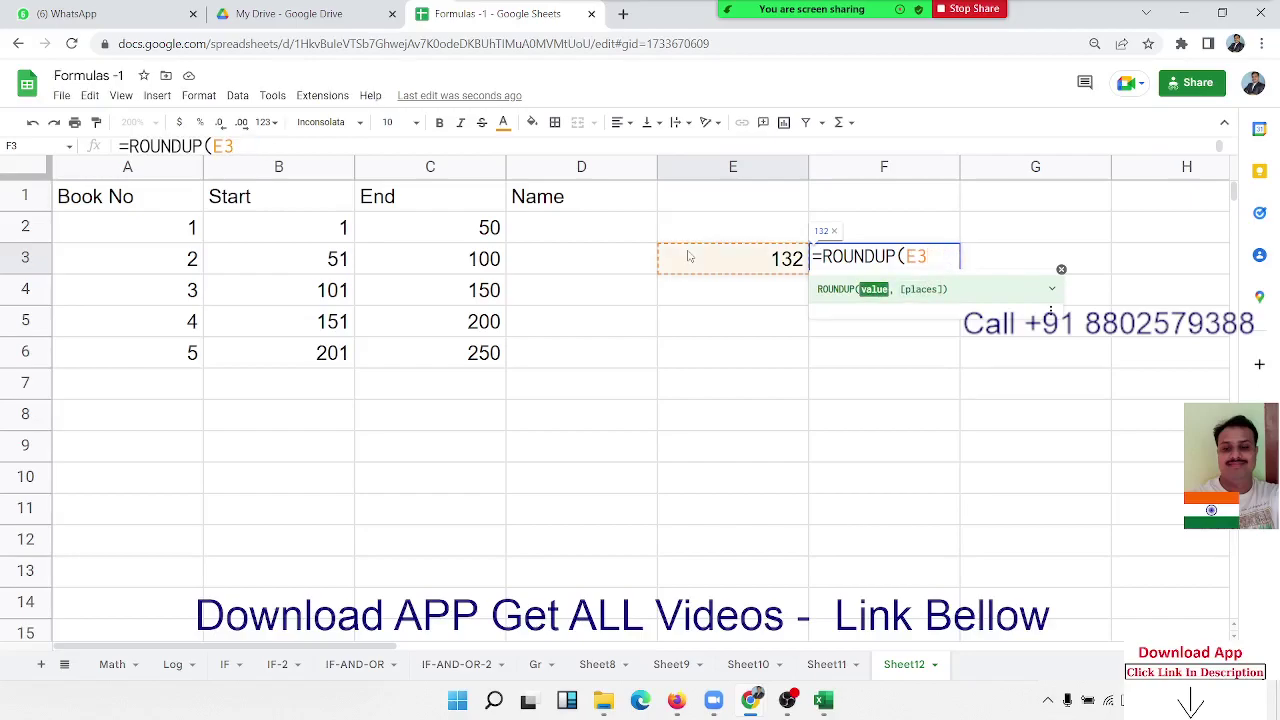
type("/50,")
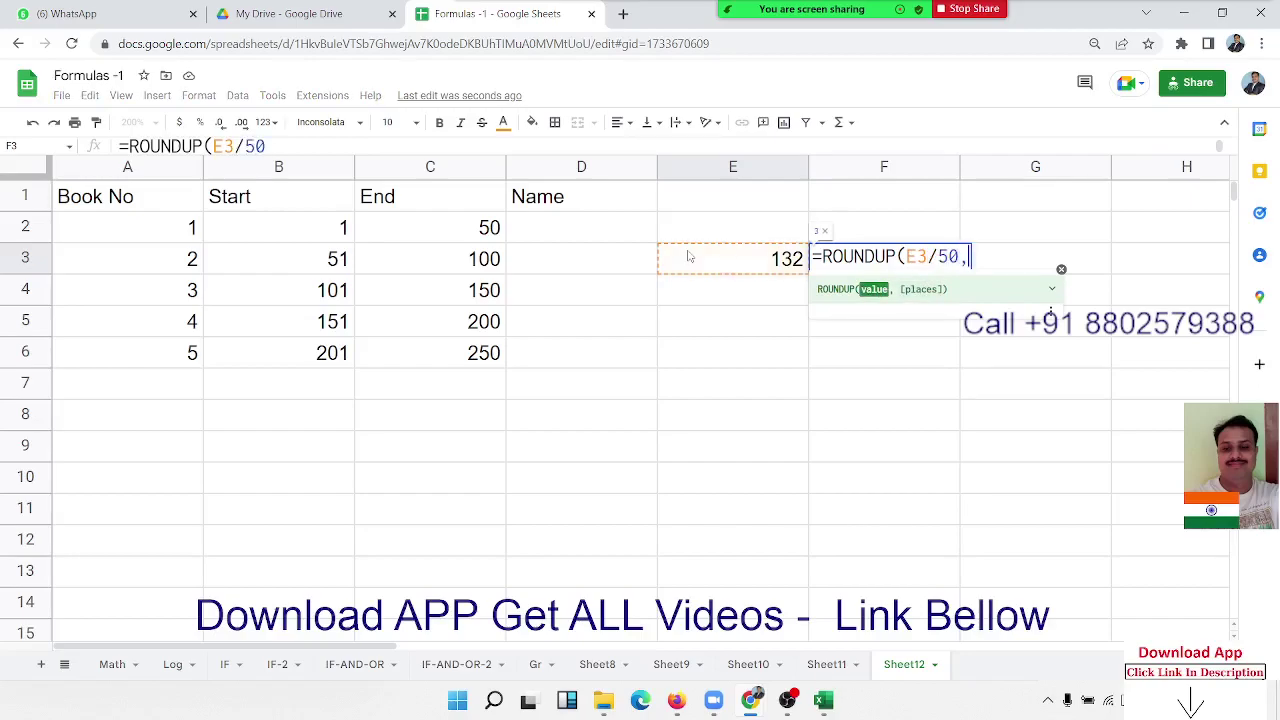
type("0)")
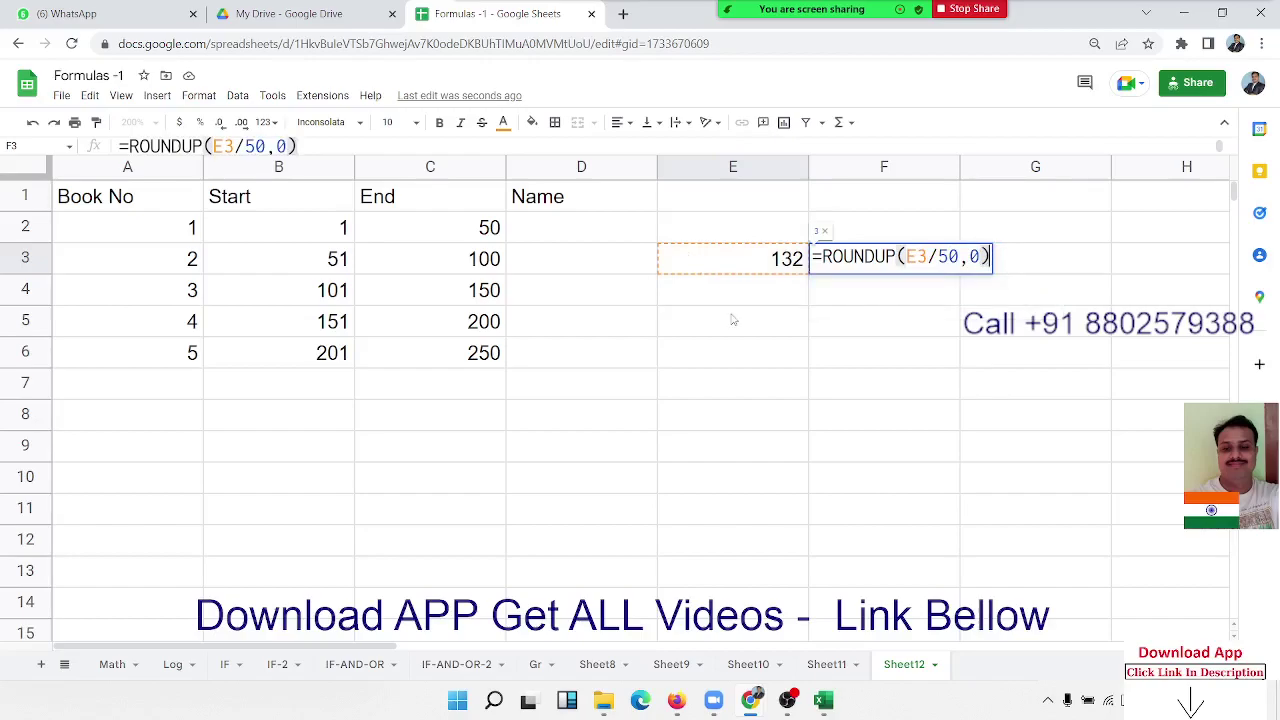
key("Return")
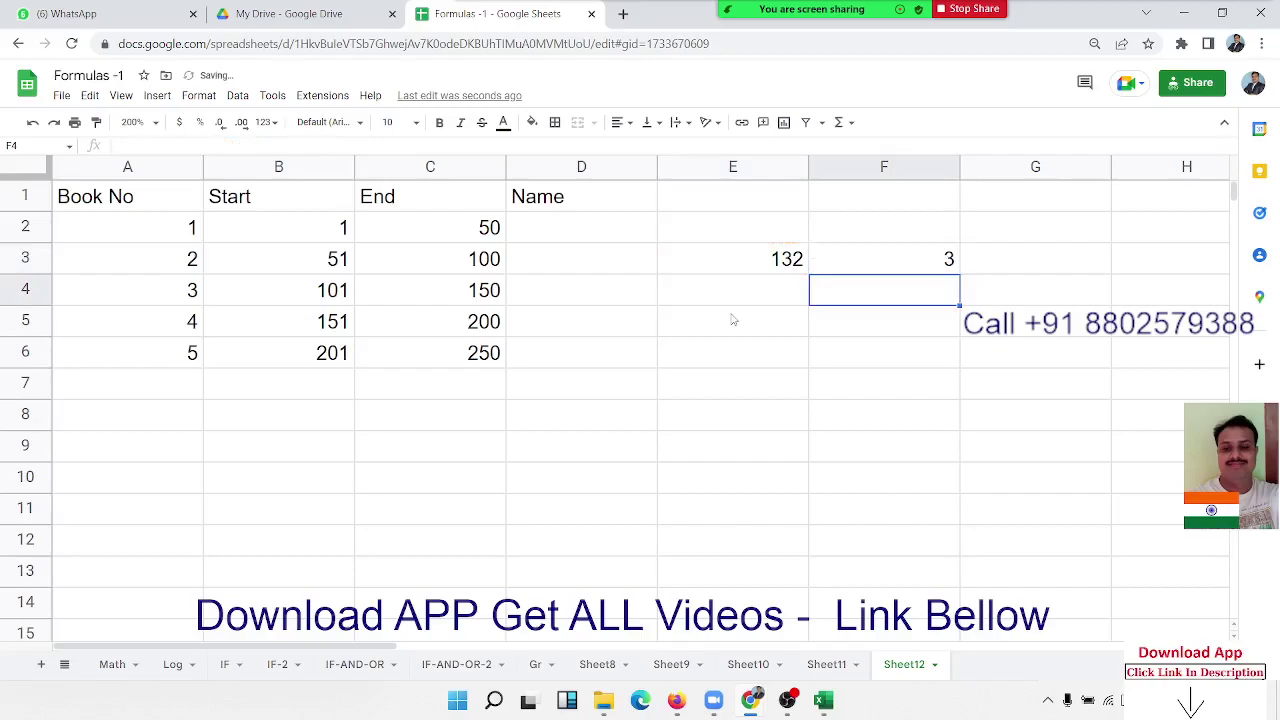
Review F3's ROUNDUP formula and the surrounding Start, End and 132 values.
key("Up")
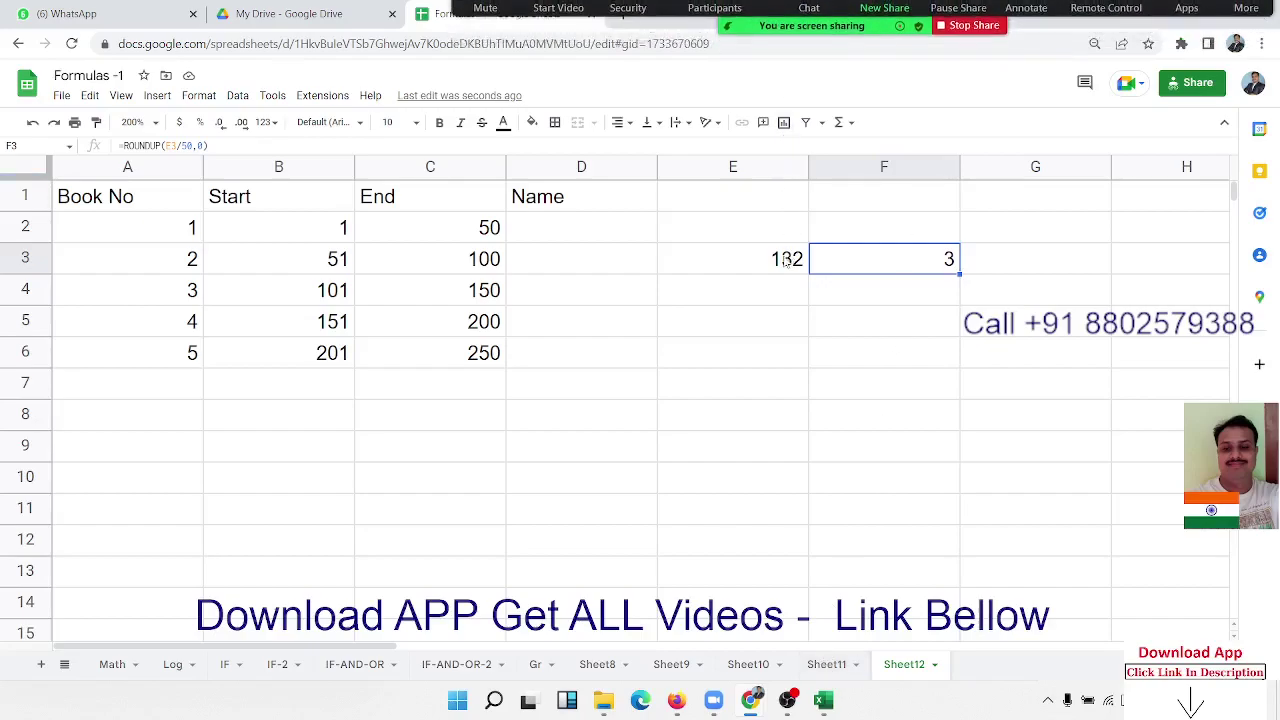
double_click(845, 257)
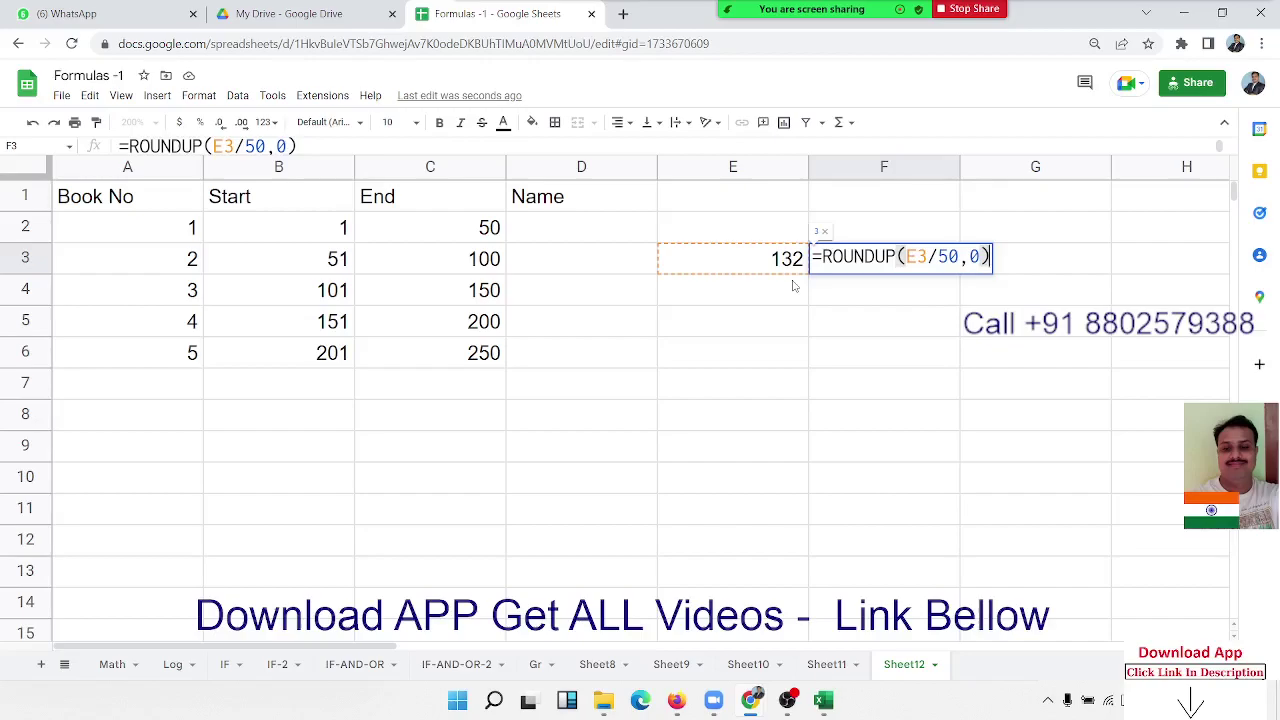
key("Return")
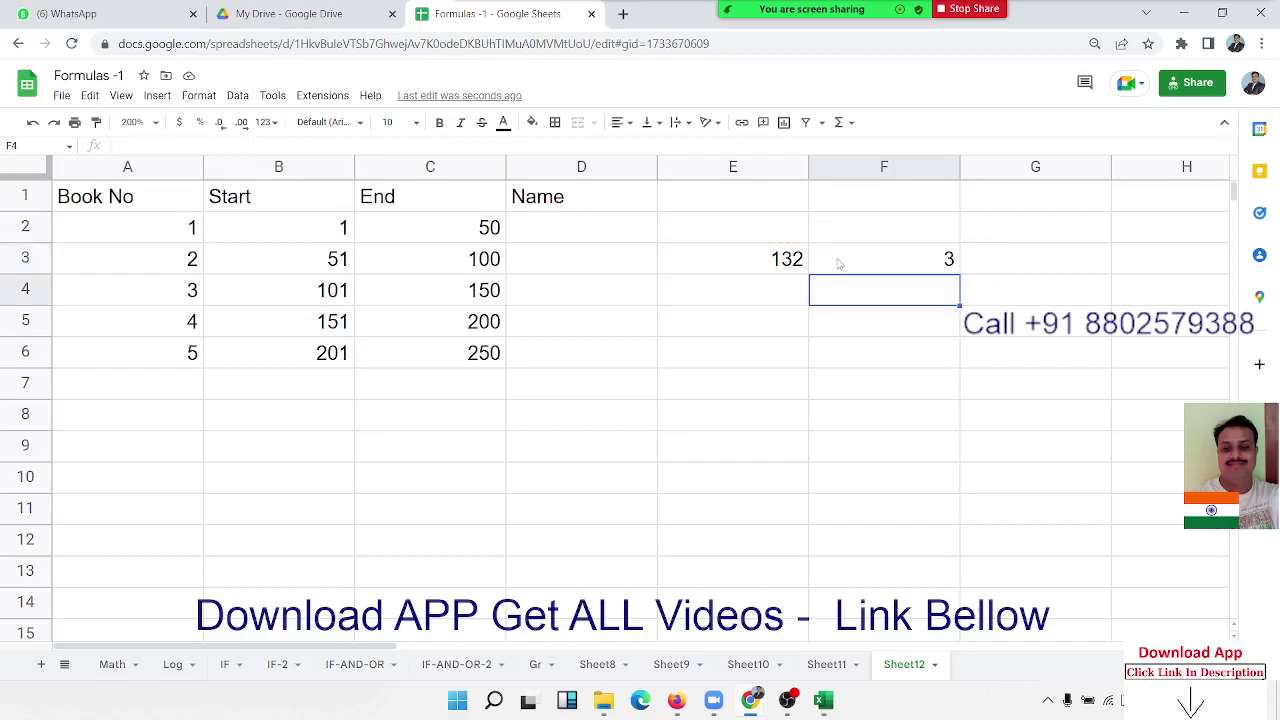
left_click(836, 265)
left_click_drag(338, 300, 468, 298)
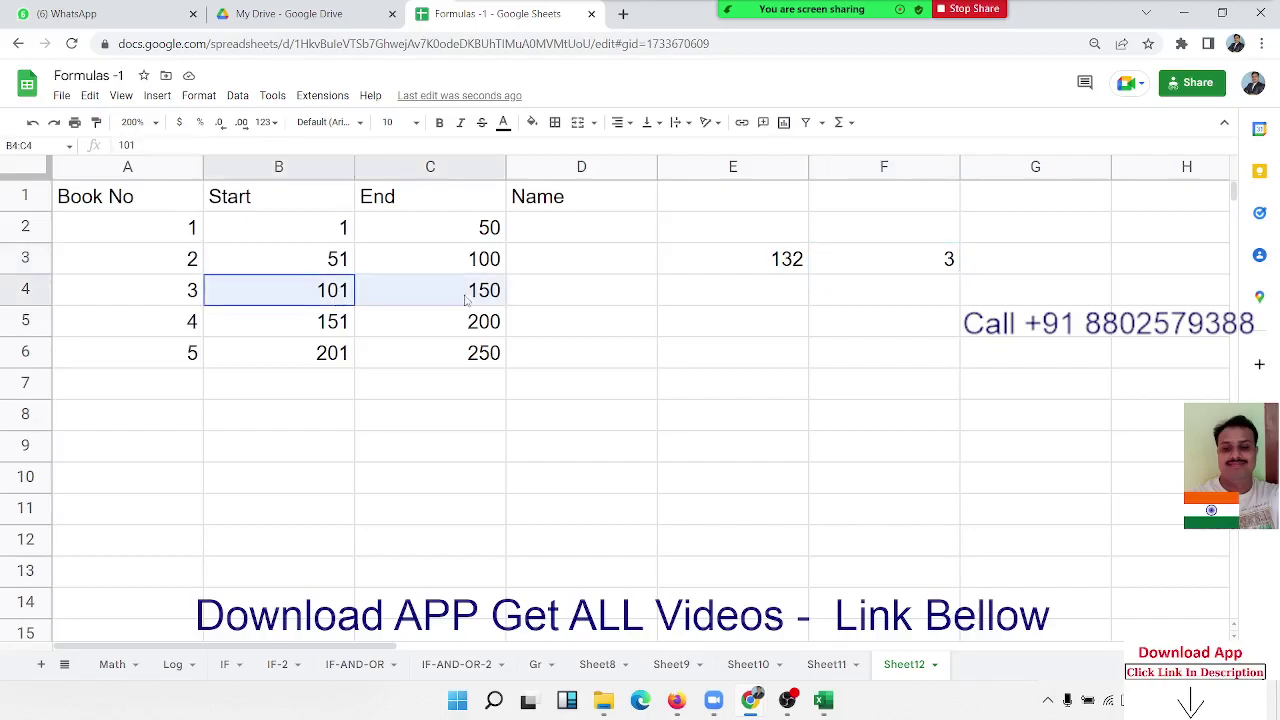
left_click(723, 271)
key("ctrl+c")
left_click(866, 266)
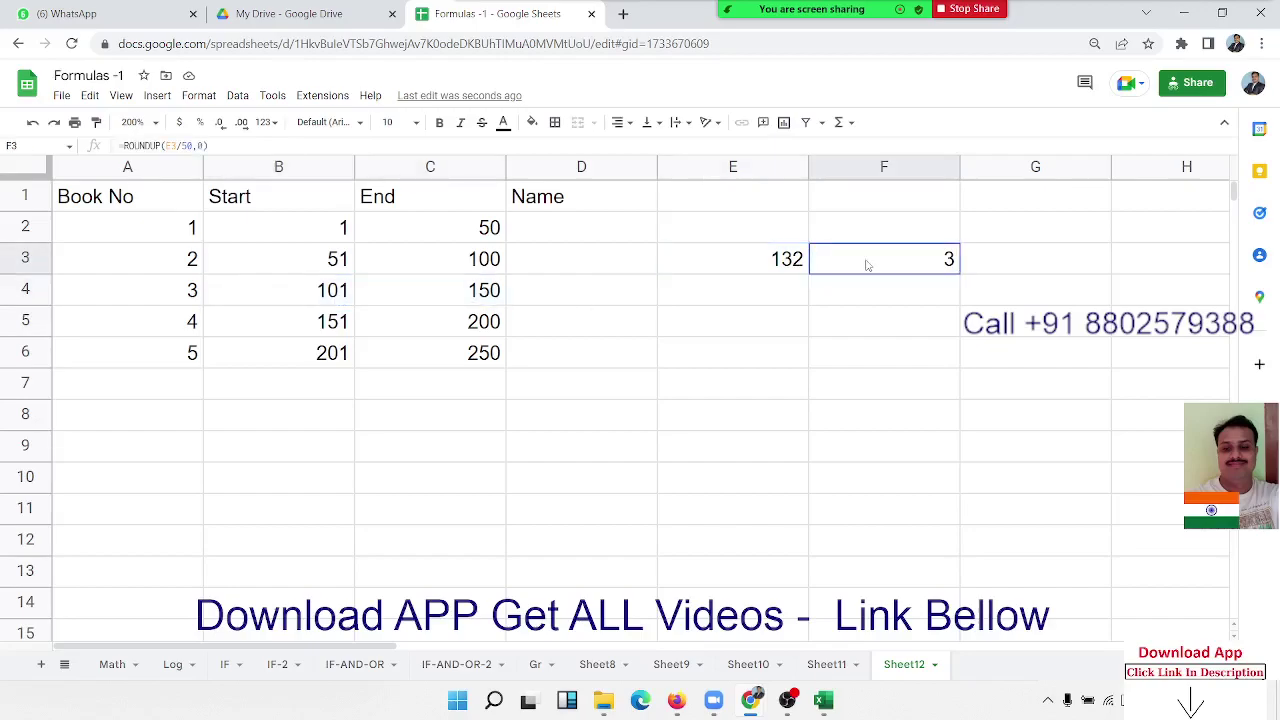
double_click(866, 266)
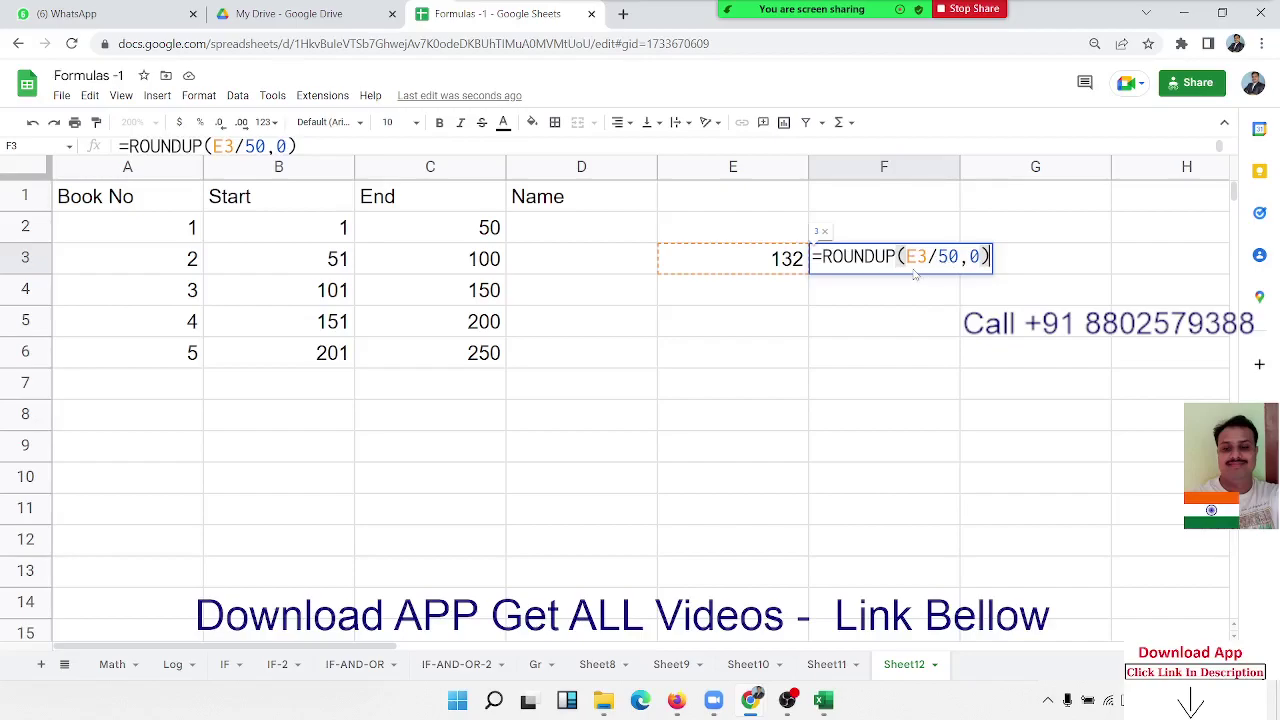
key("Return")
Enter =E3/50 in E4 to show the unrounded quotient 2.64 and compare it with F3.
left_click(770, 295)
type("=")
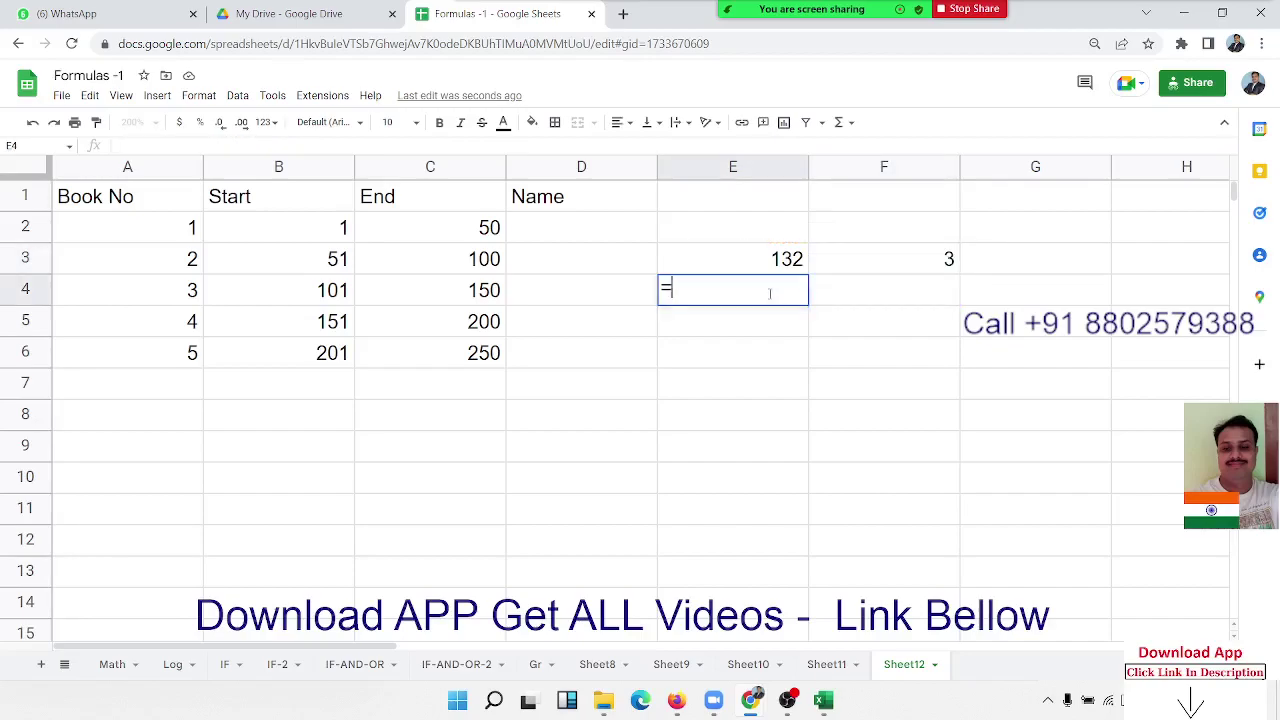
type("E3/")
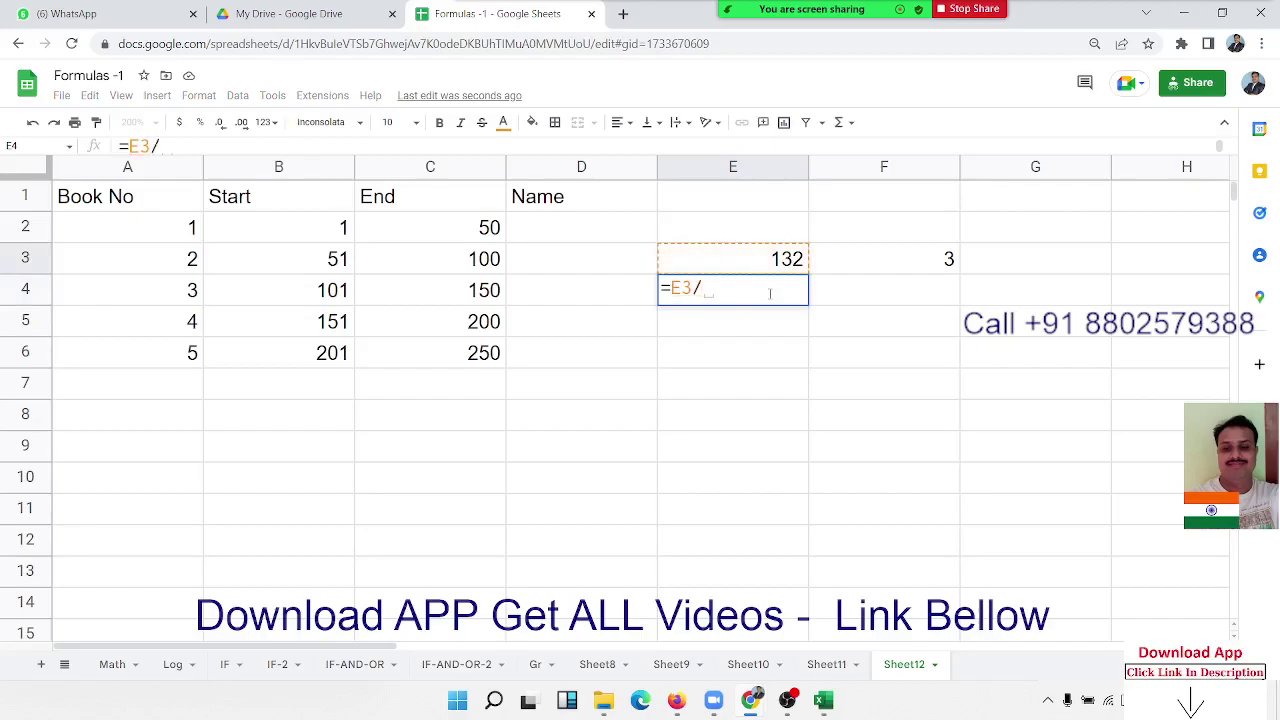
type("50")
key("Return")
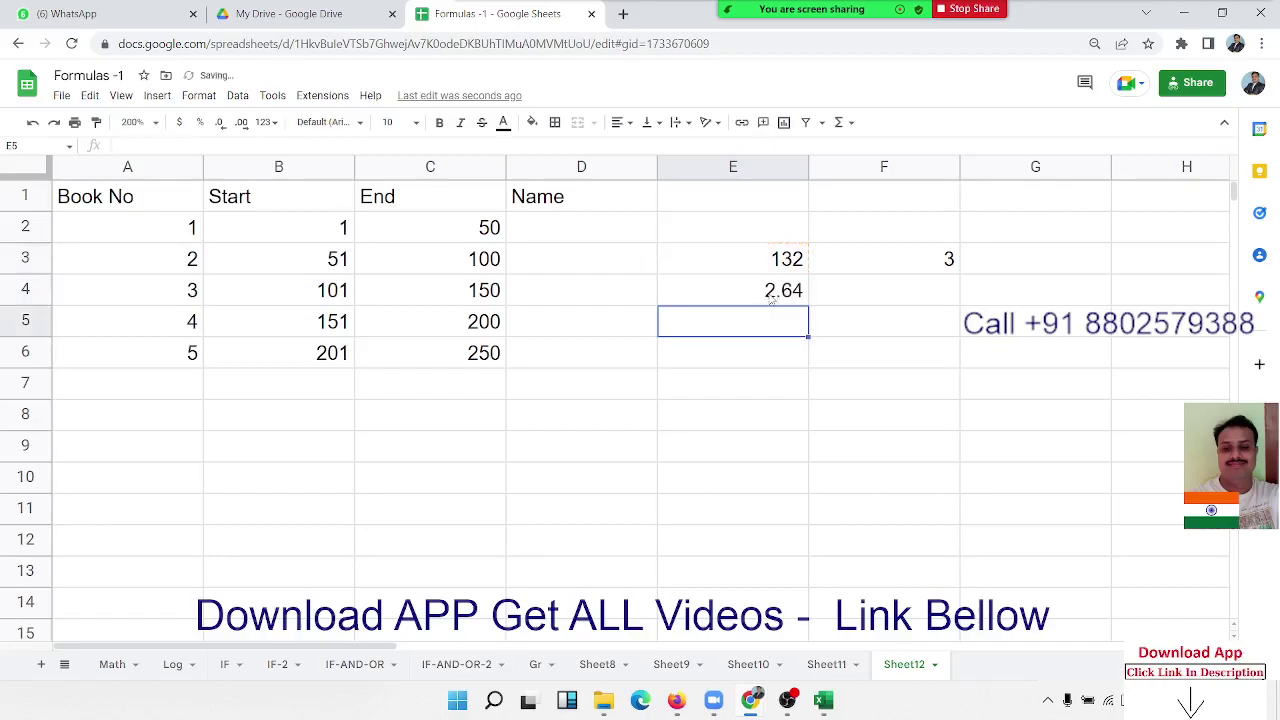
left_click(771, 297)
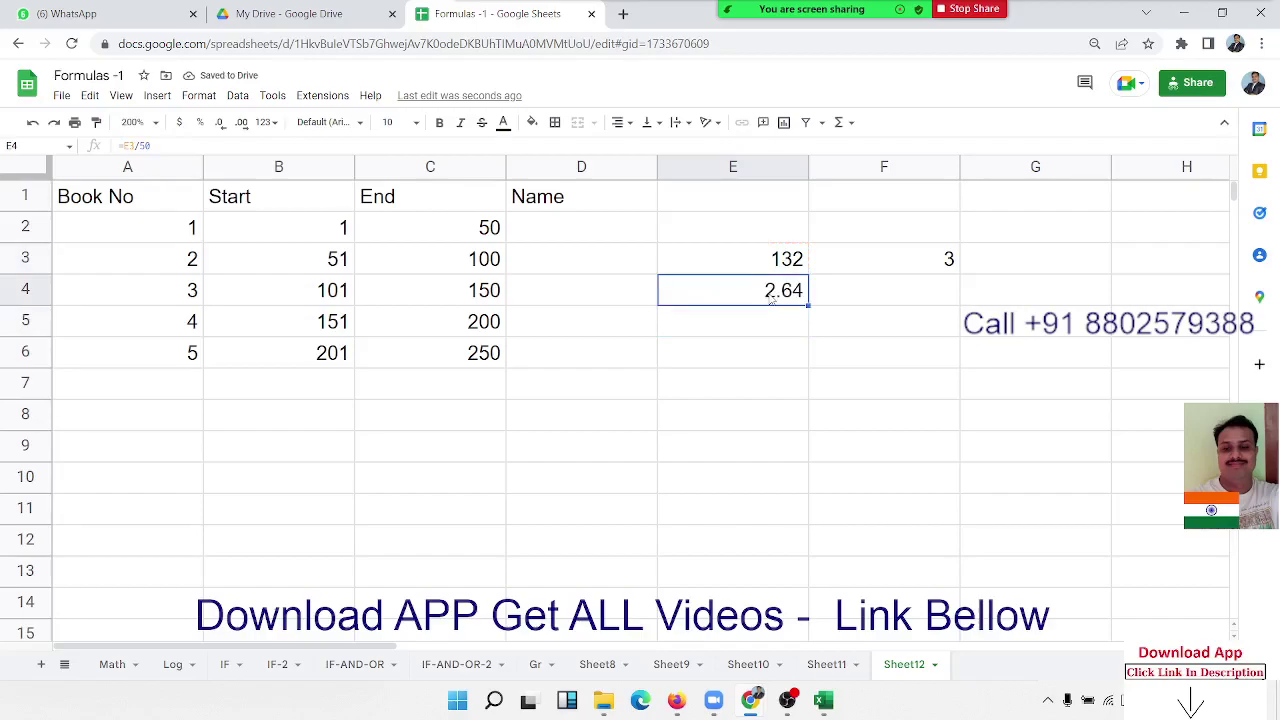
key("Right")
key("Up")
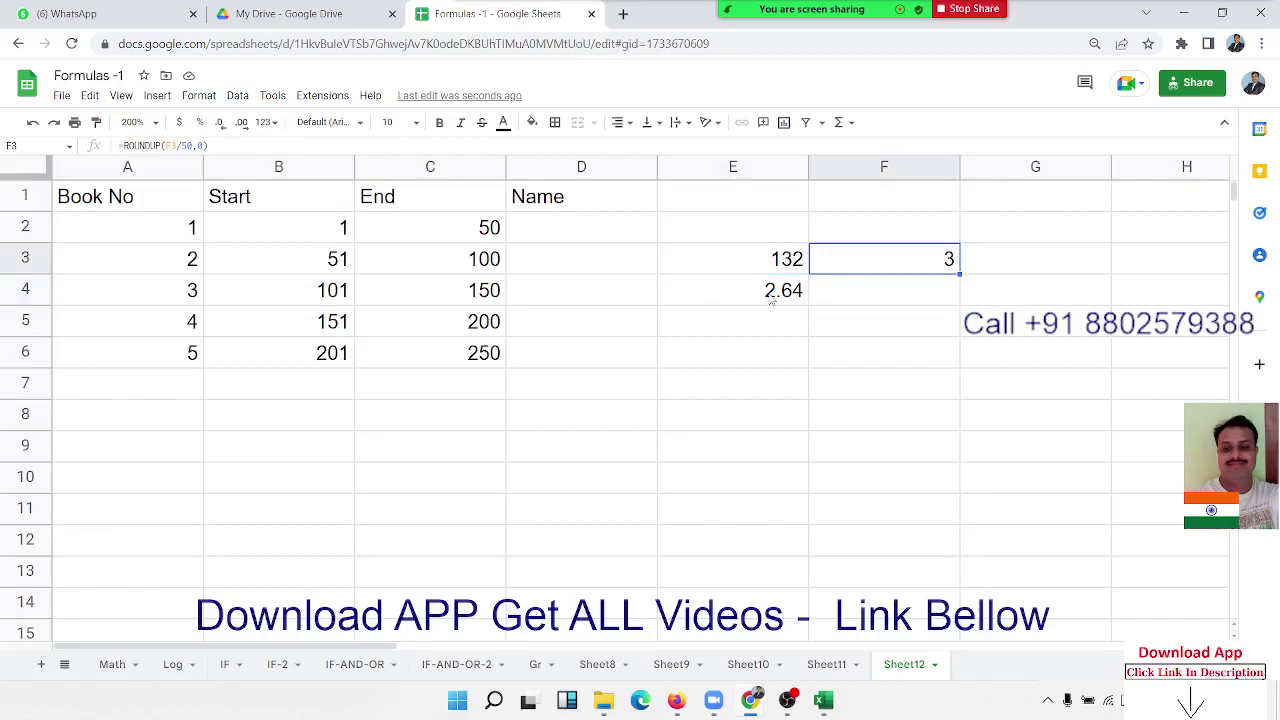
key("Down")
key("Up")
key("Left")
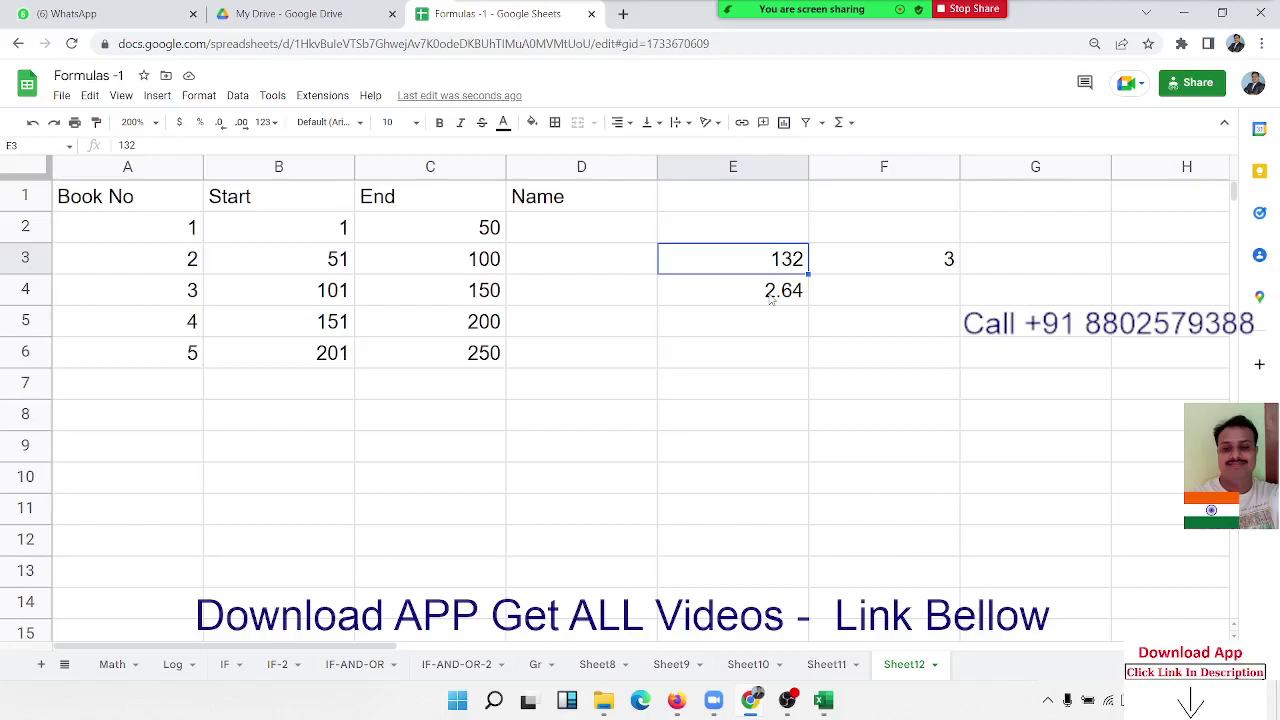
key("Right")
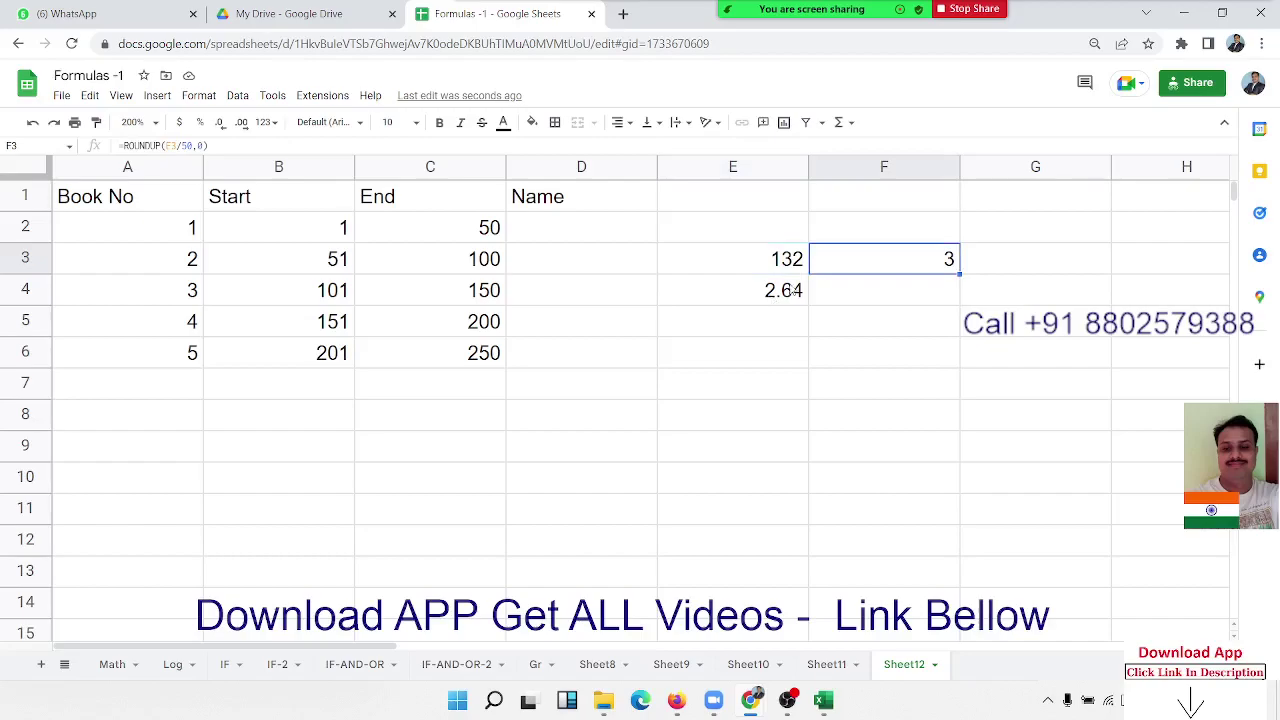
double_click(938, 265)
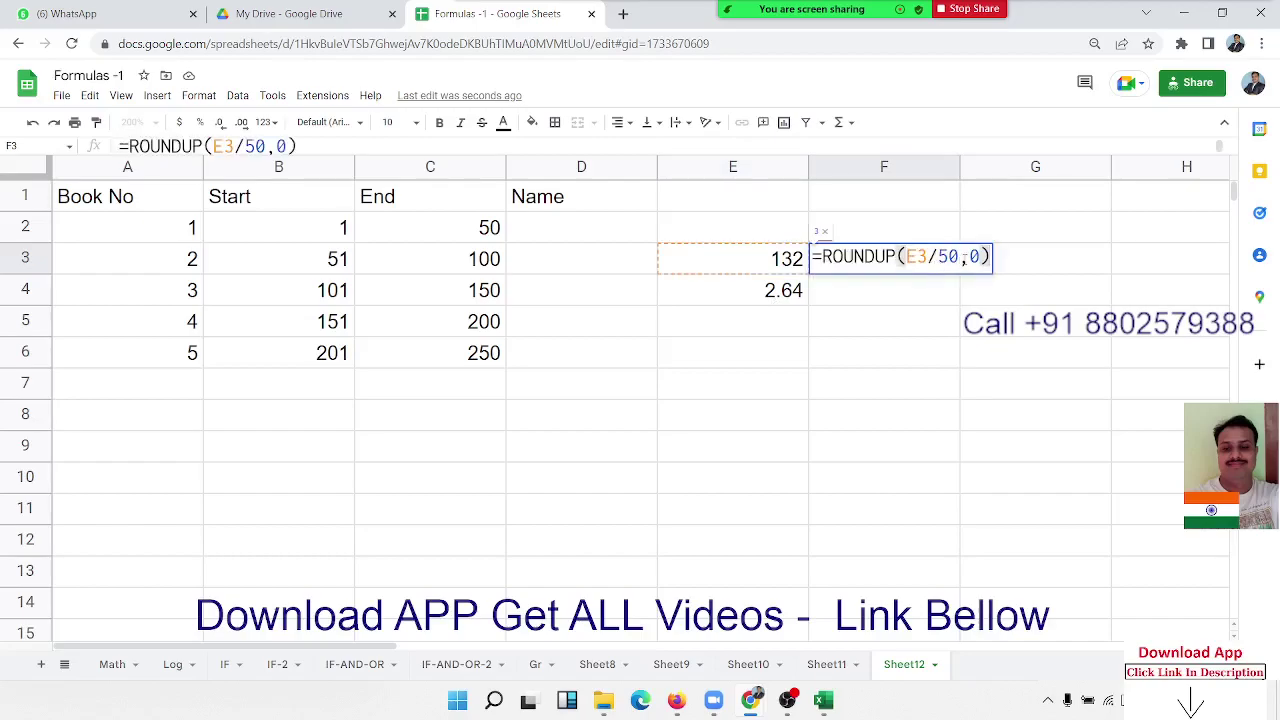
double_click(948, 257)
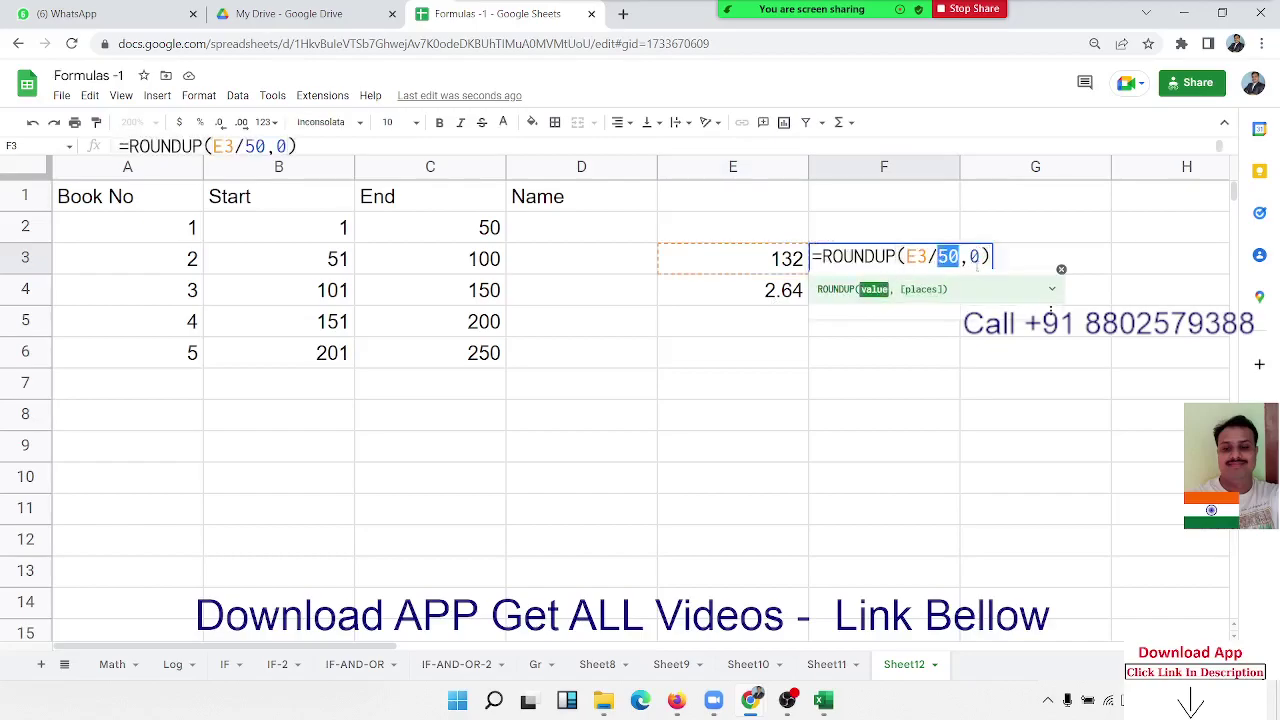
left_click(980, 257)
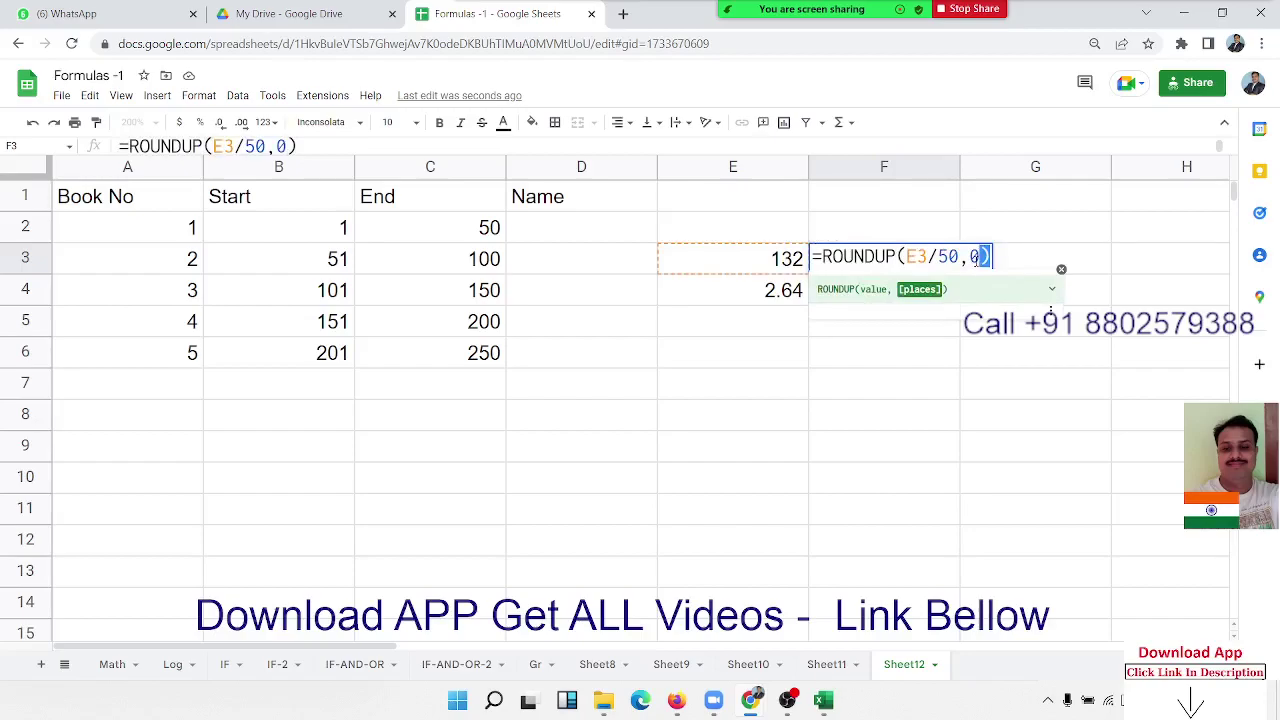
key("shift+Left")
key("shift+Left")
key("shift+Left")
key("shift+Left")
key("shift+Left")
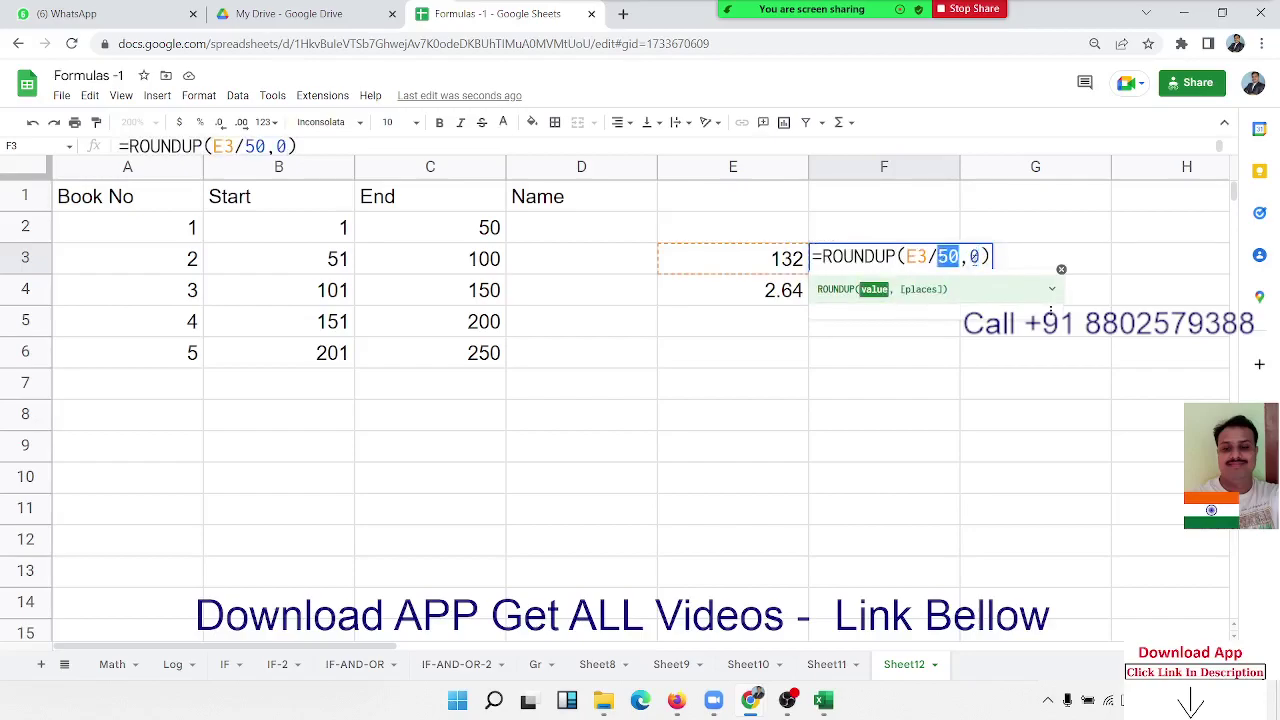
left_click(990, 258)
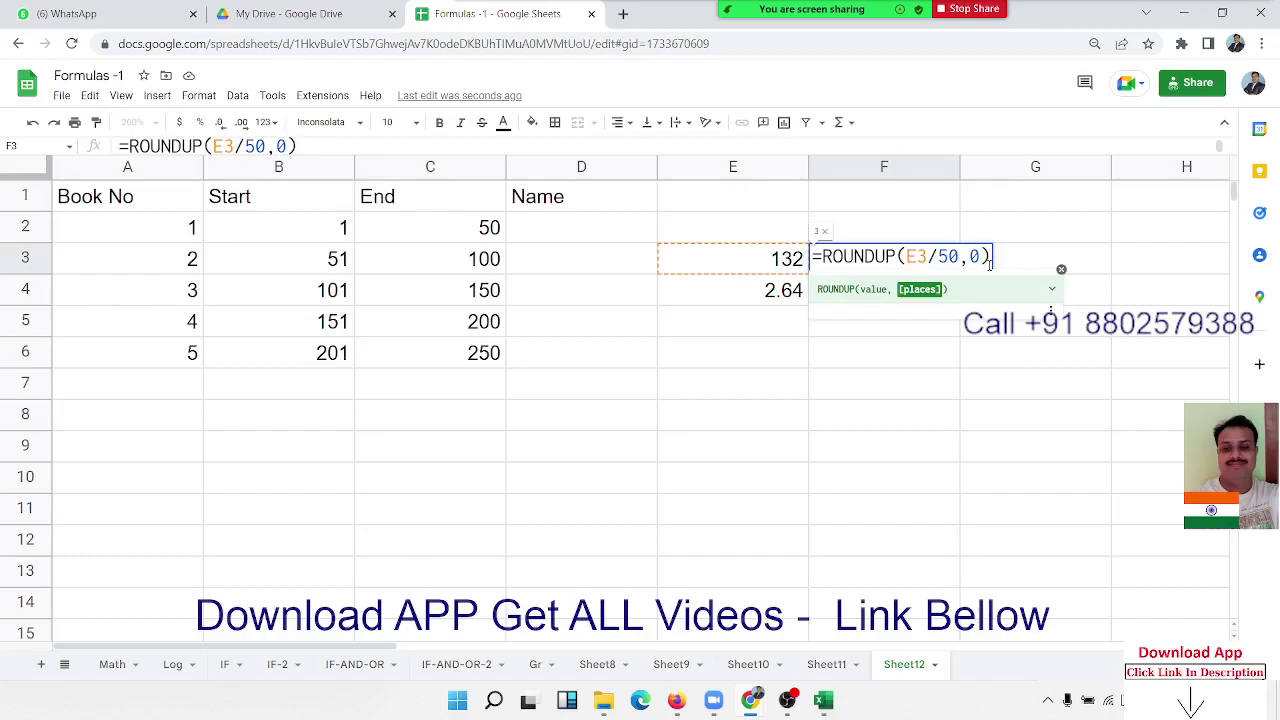
key("Delete")
type("1")
key("Return")
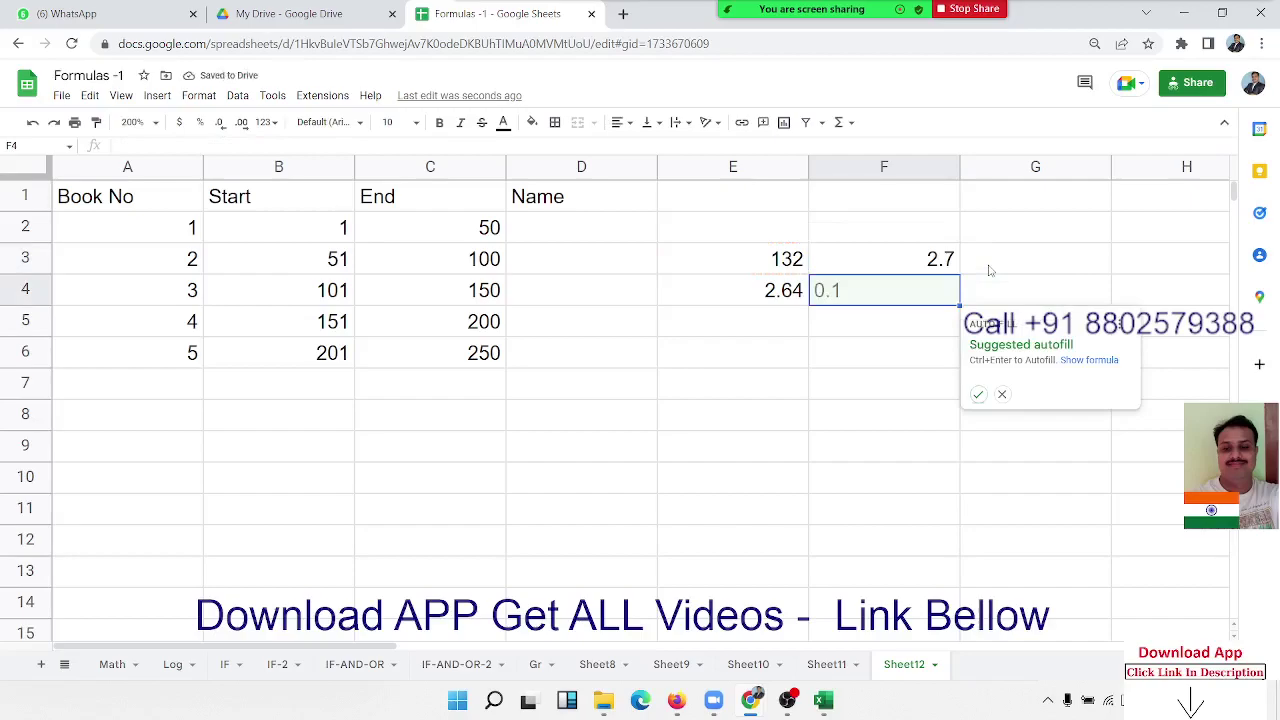
key("ctrl+z")
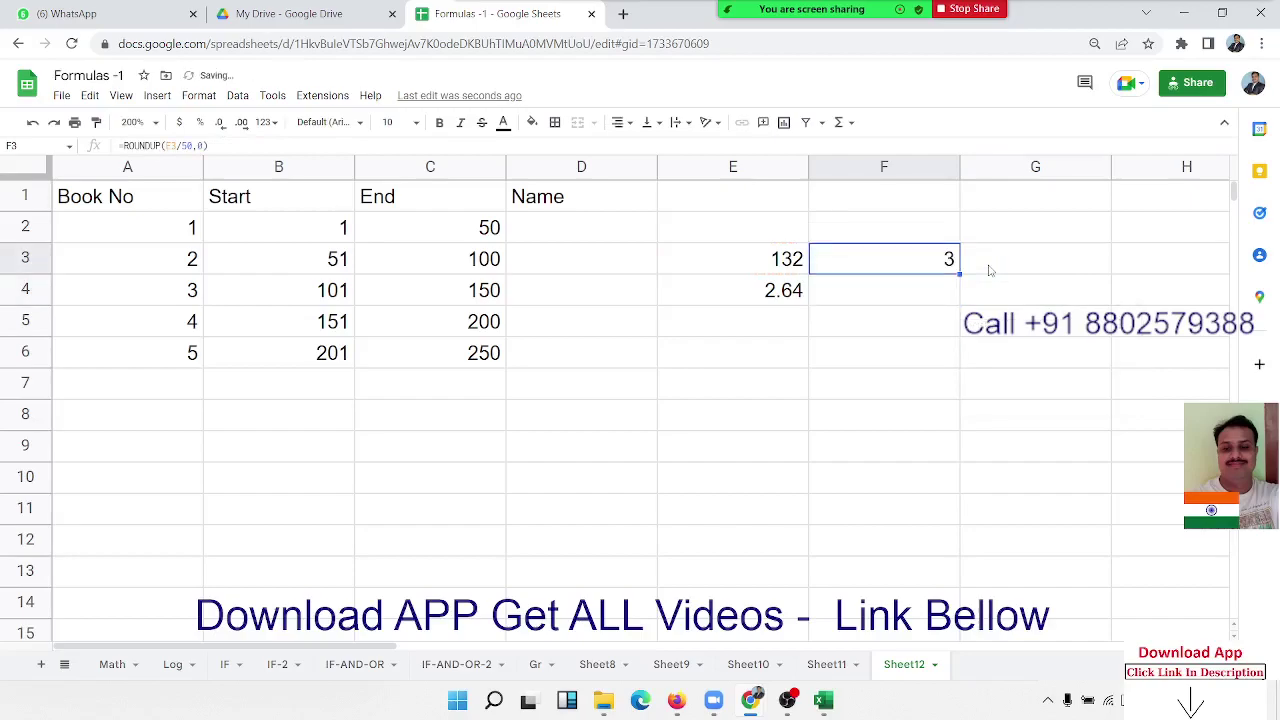
double_click(950, 262)
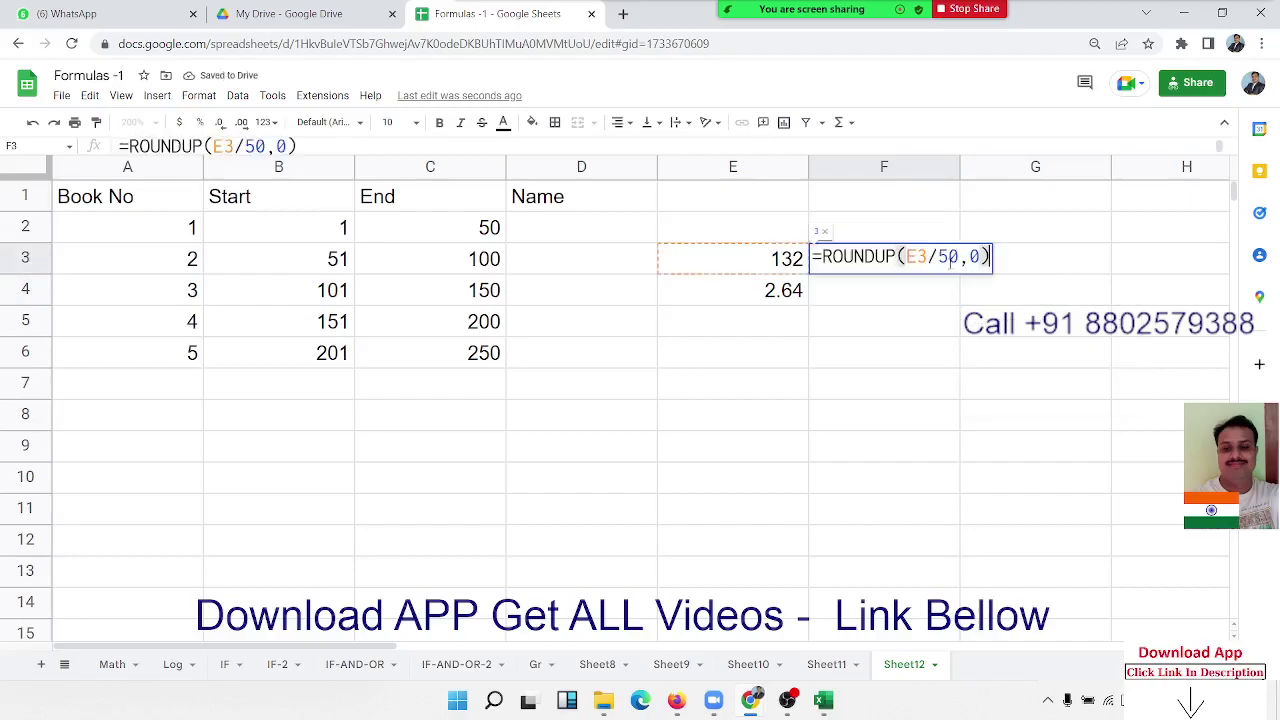
key("End")
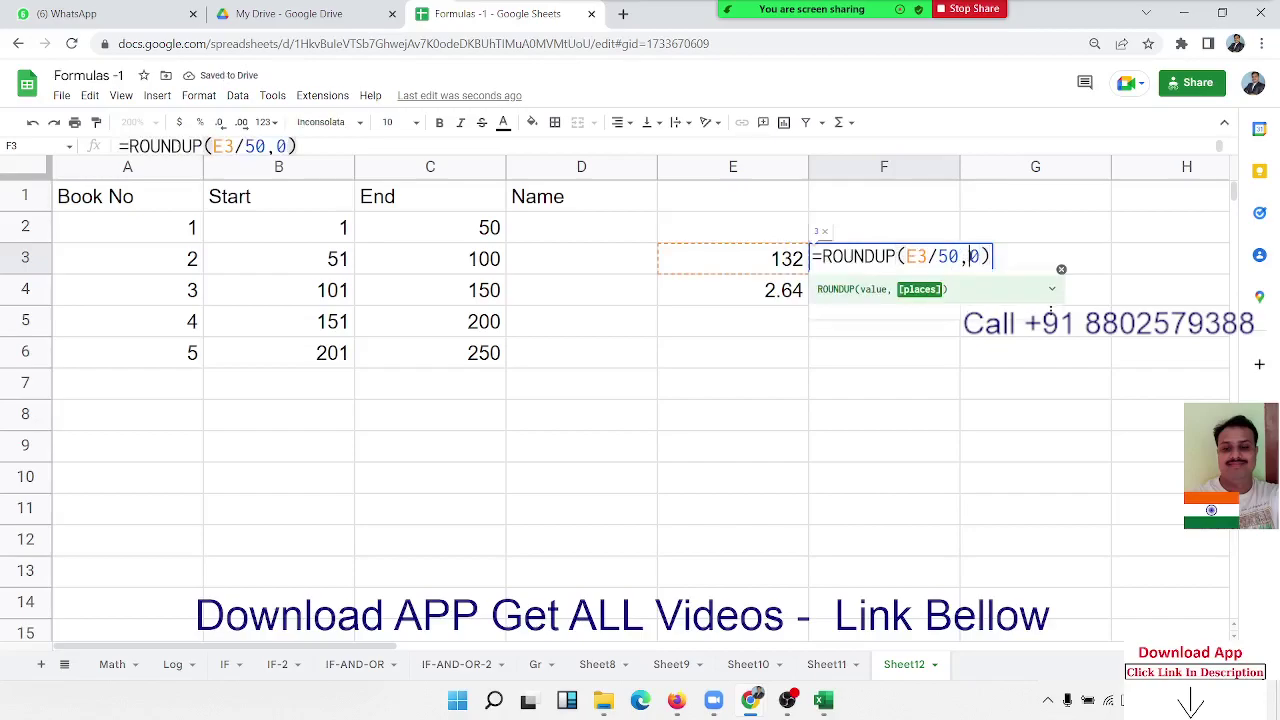
left_click_drag(958, 257, 906, 257)
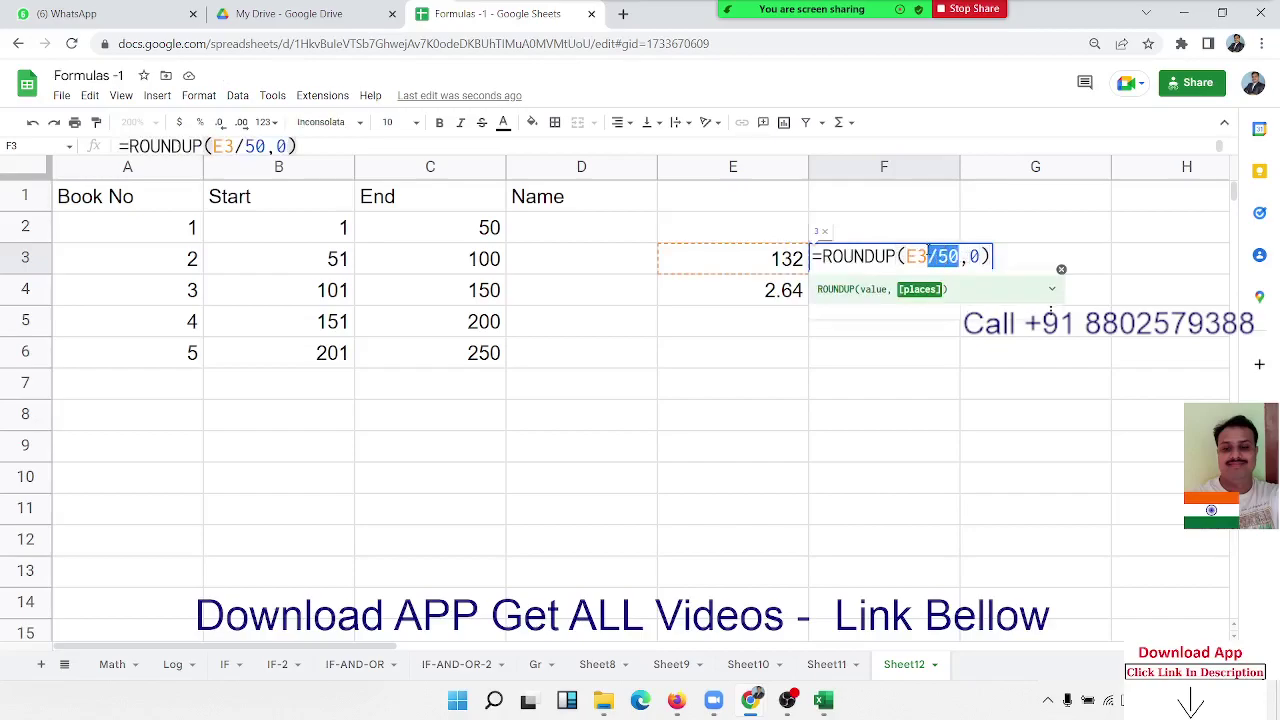
Enter the trial formula =ROUNDUP(E3,50) in G3, which returns 132.
key("Return")
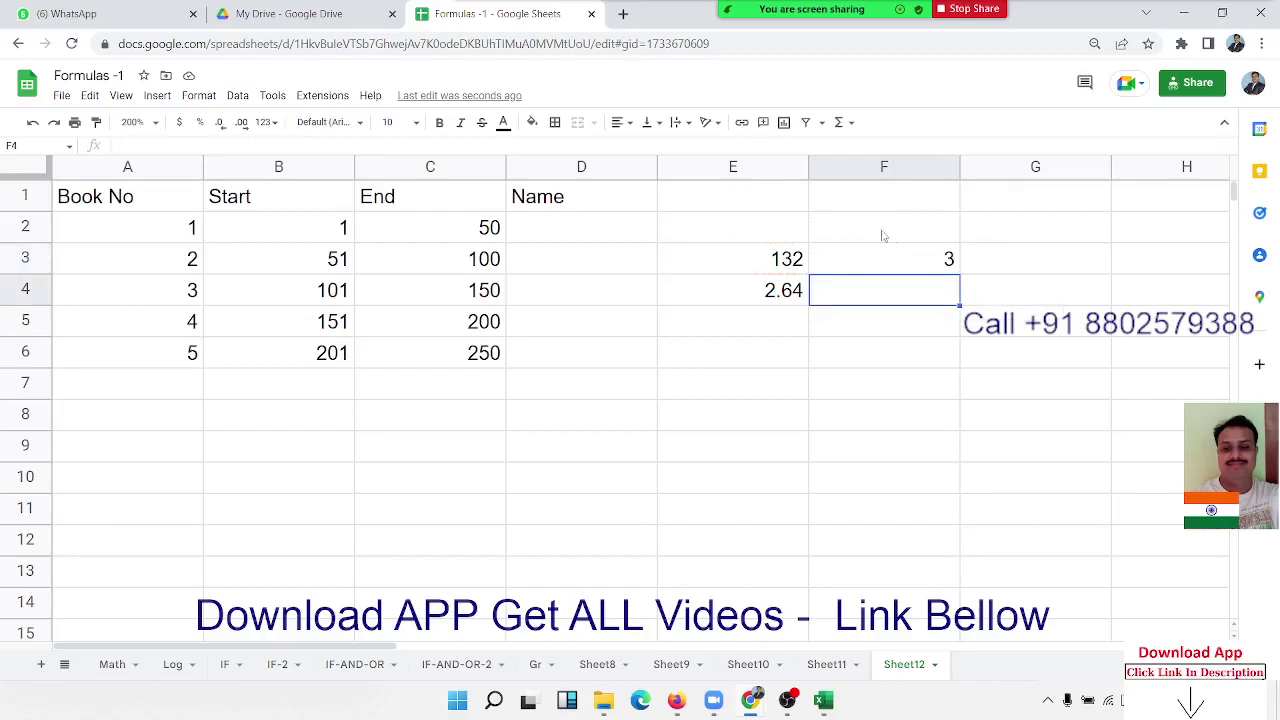
left_click(995, 266)
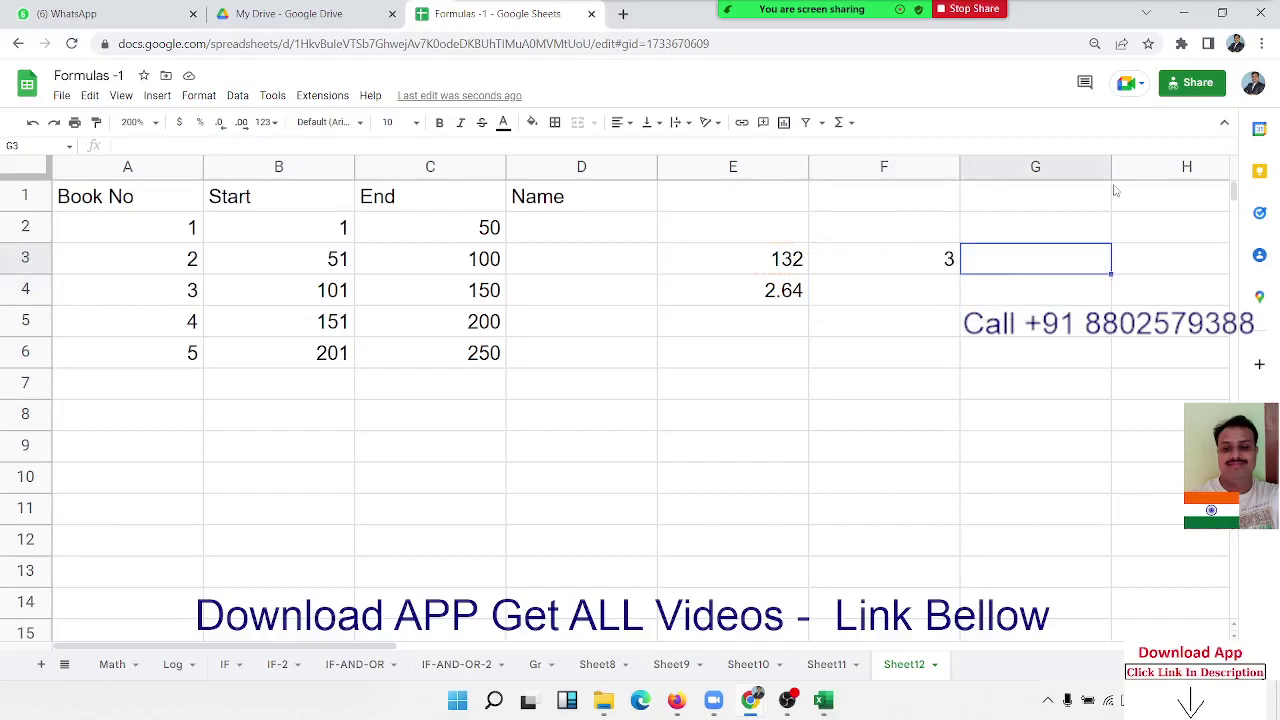
type("=")
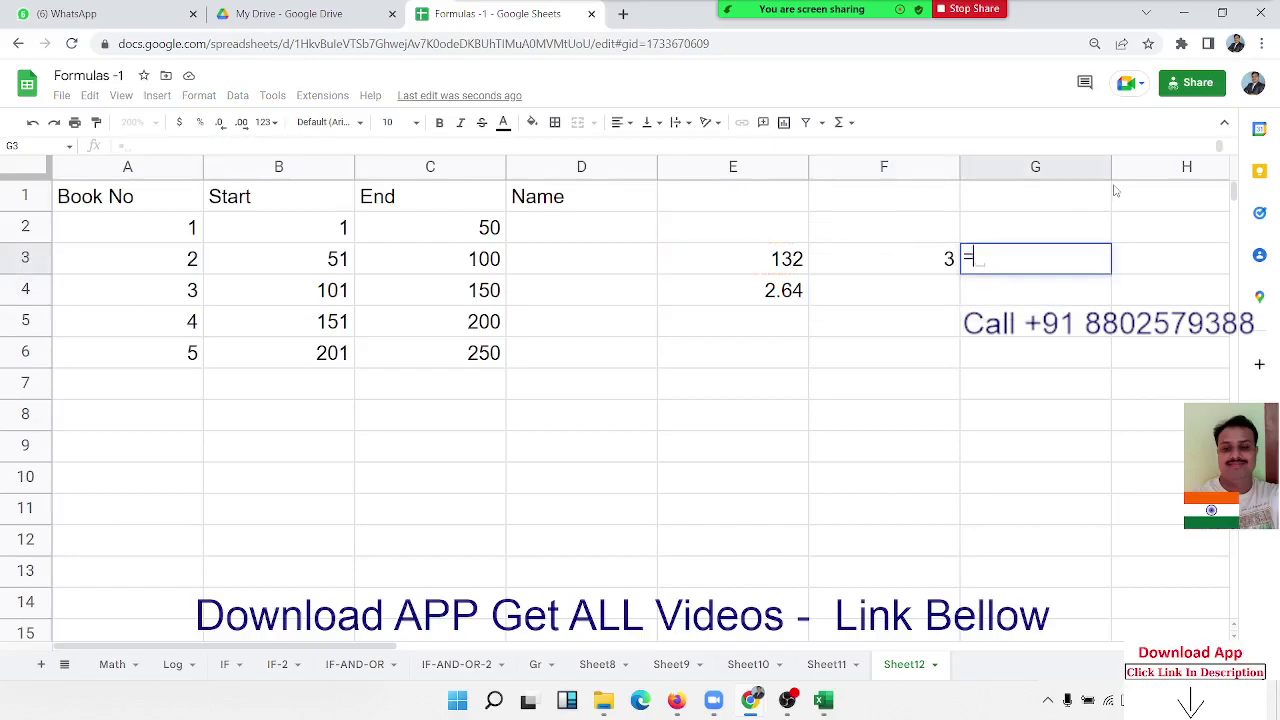
type("ro")
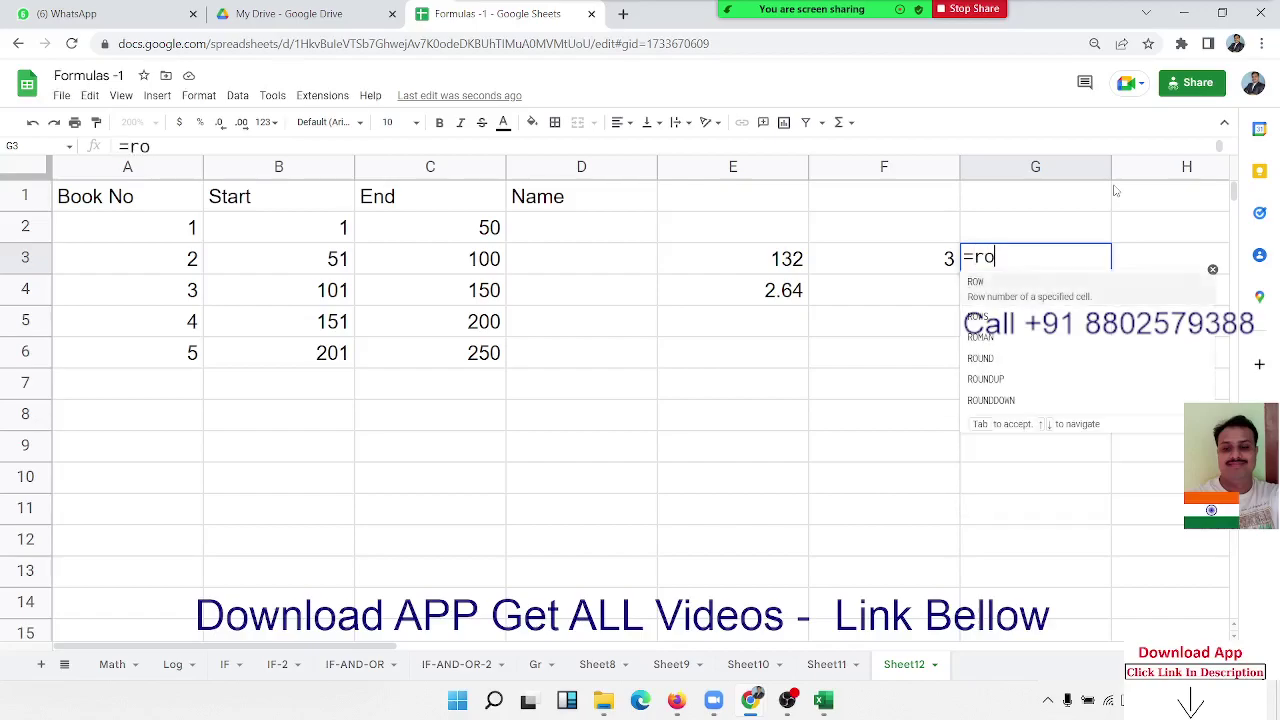
key("Tab")
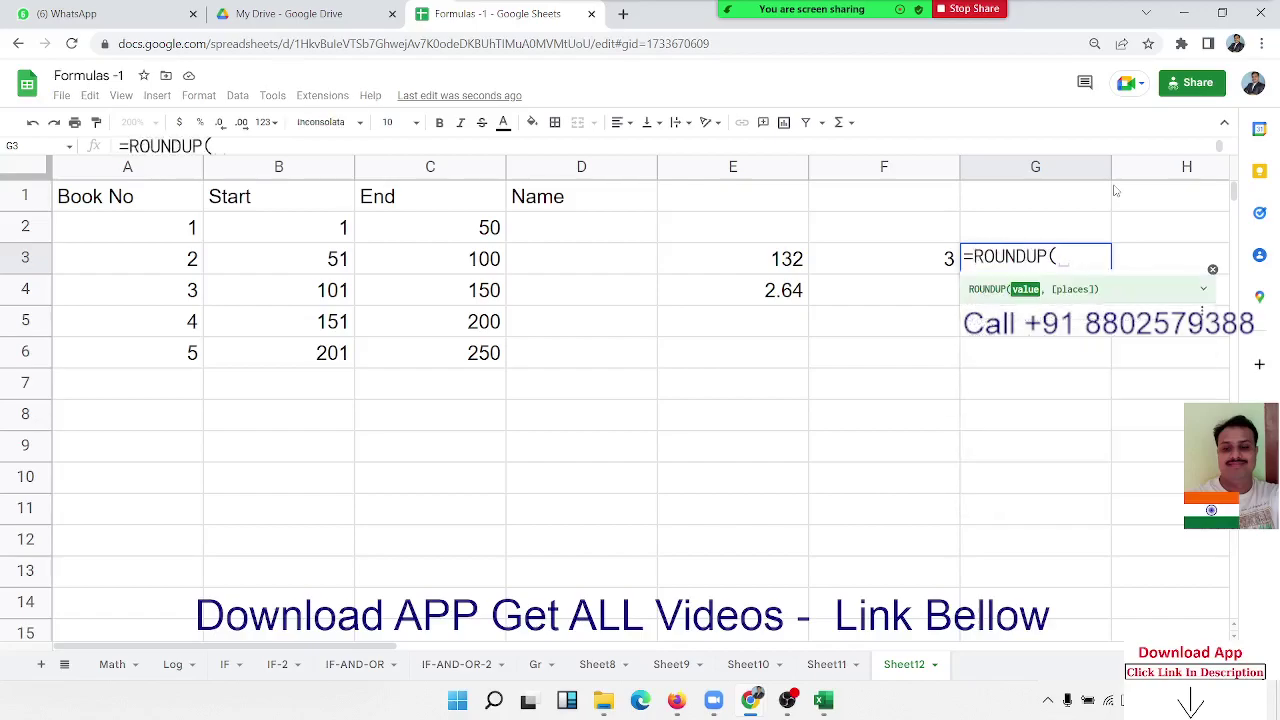
left_click(805, 259)
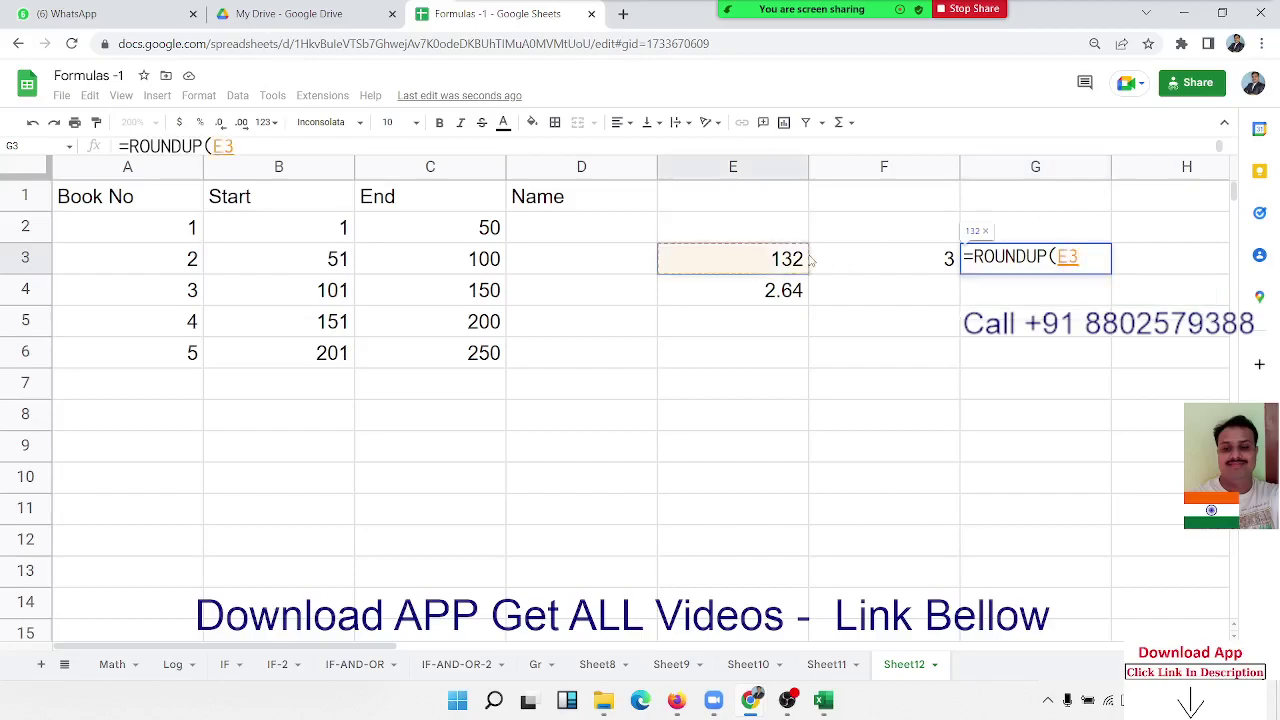
type(",")
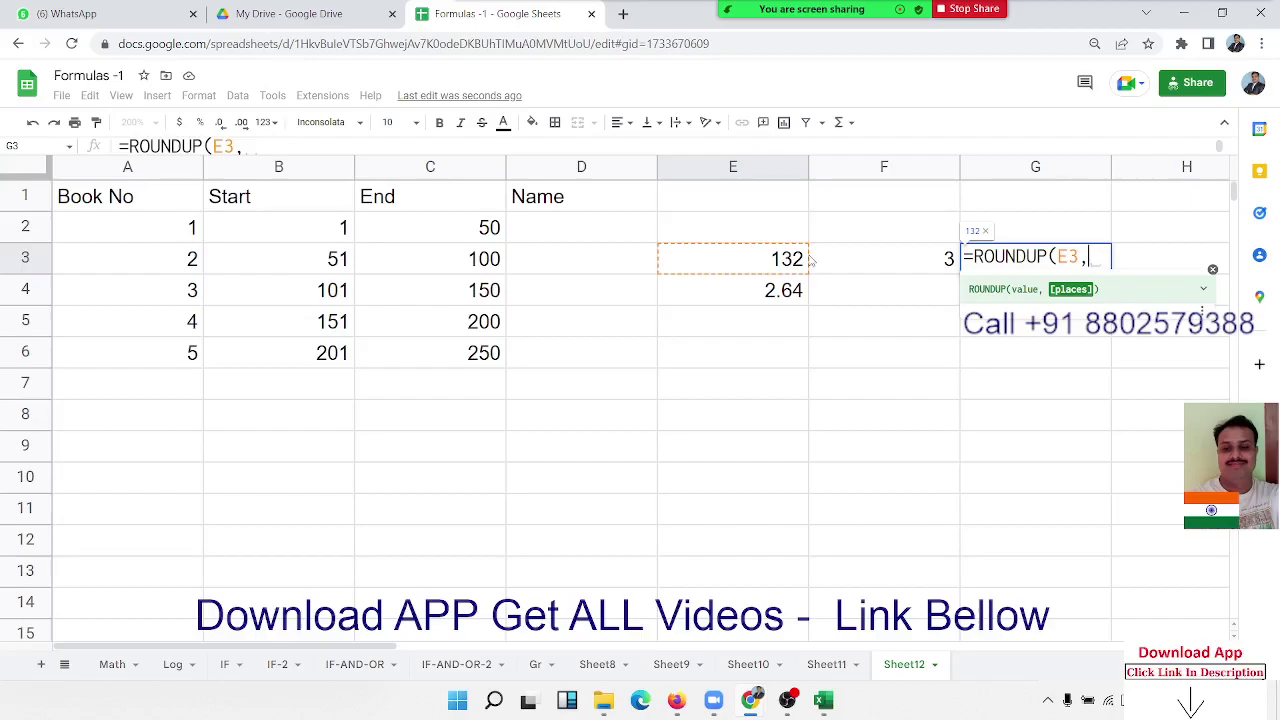
type("50)")
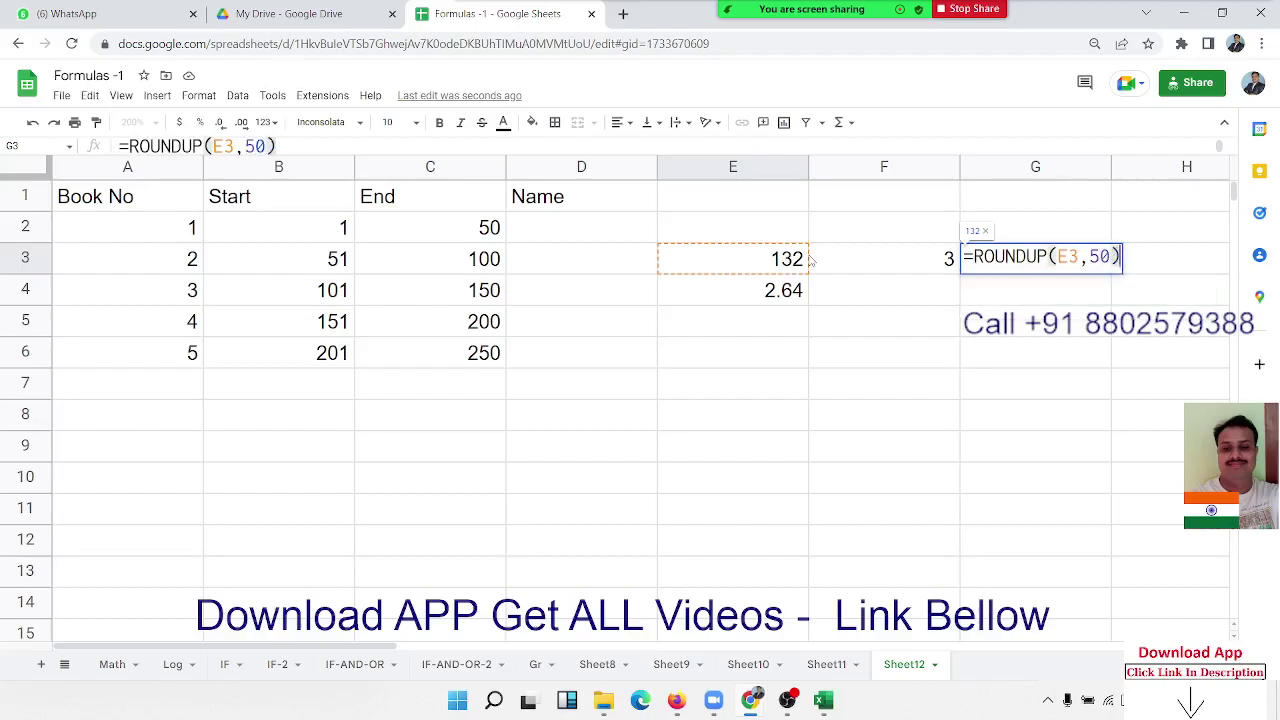
key("Return")
Review G3's ROUNDUP formula, then clear G3.
key("Up")
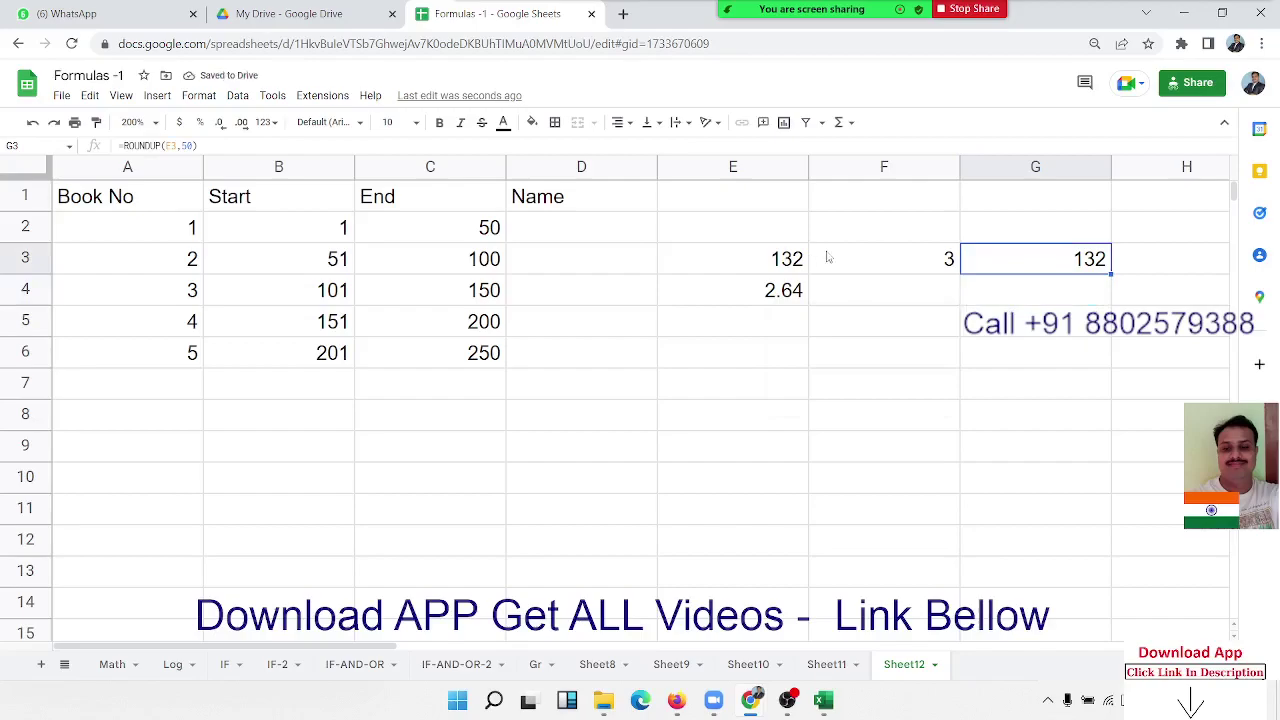
double_click(1071, 261)
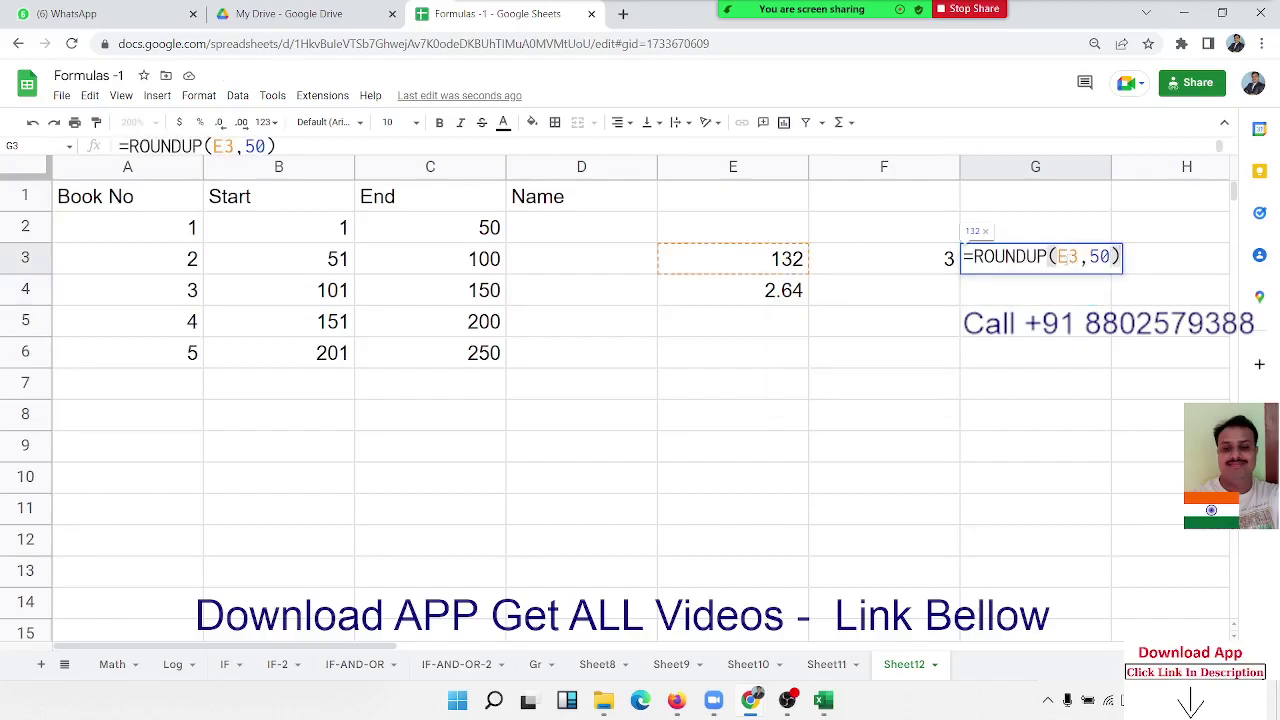
key("Escape")
key("Delete")
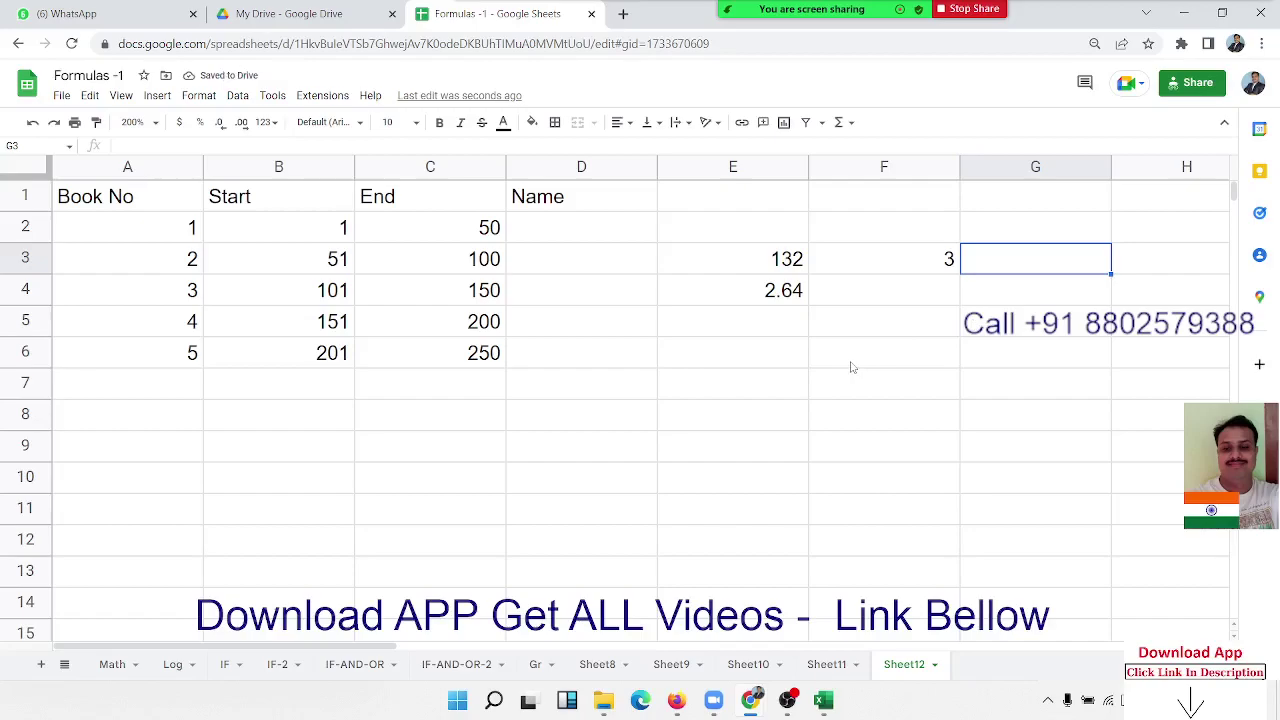
left_click(998, 258)
left_click(796, 294)
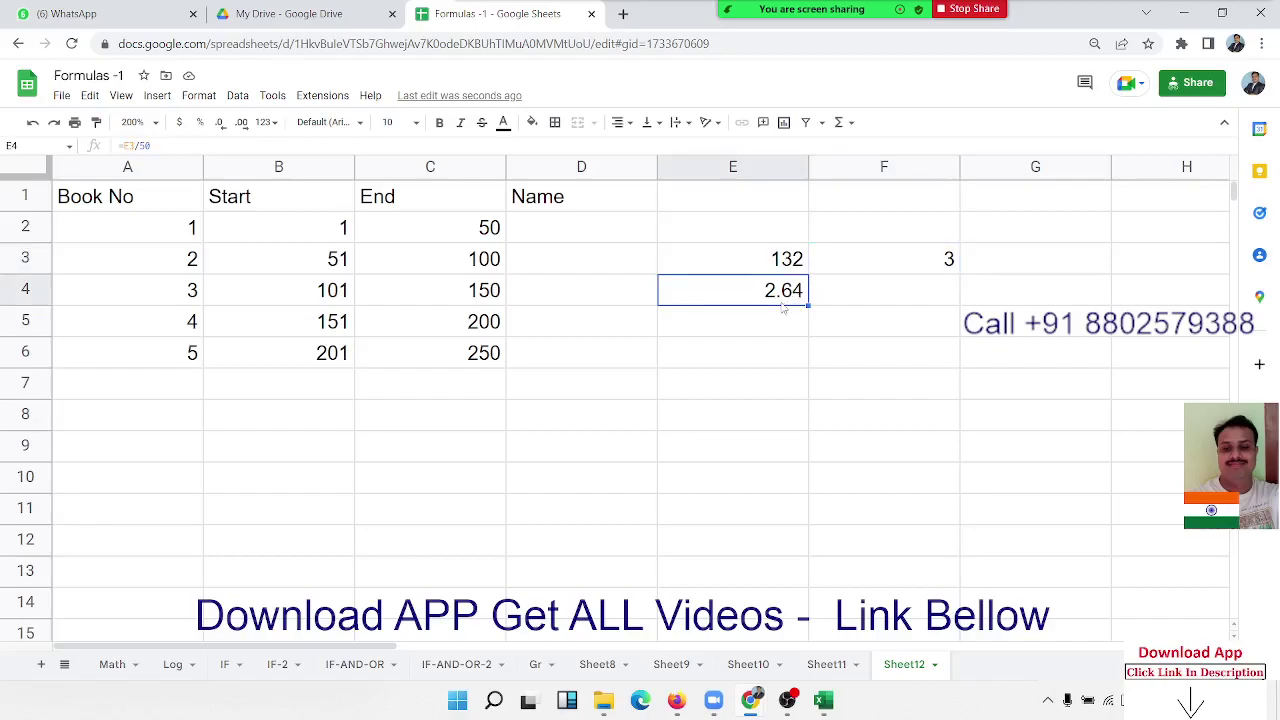
key("Down")
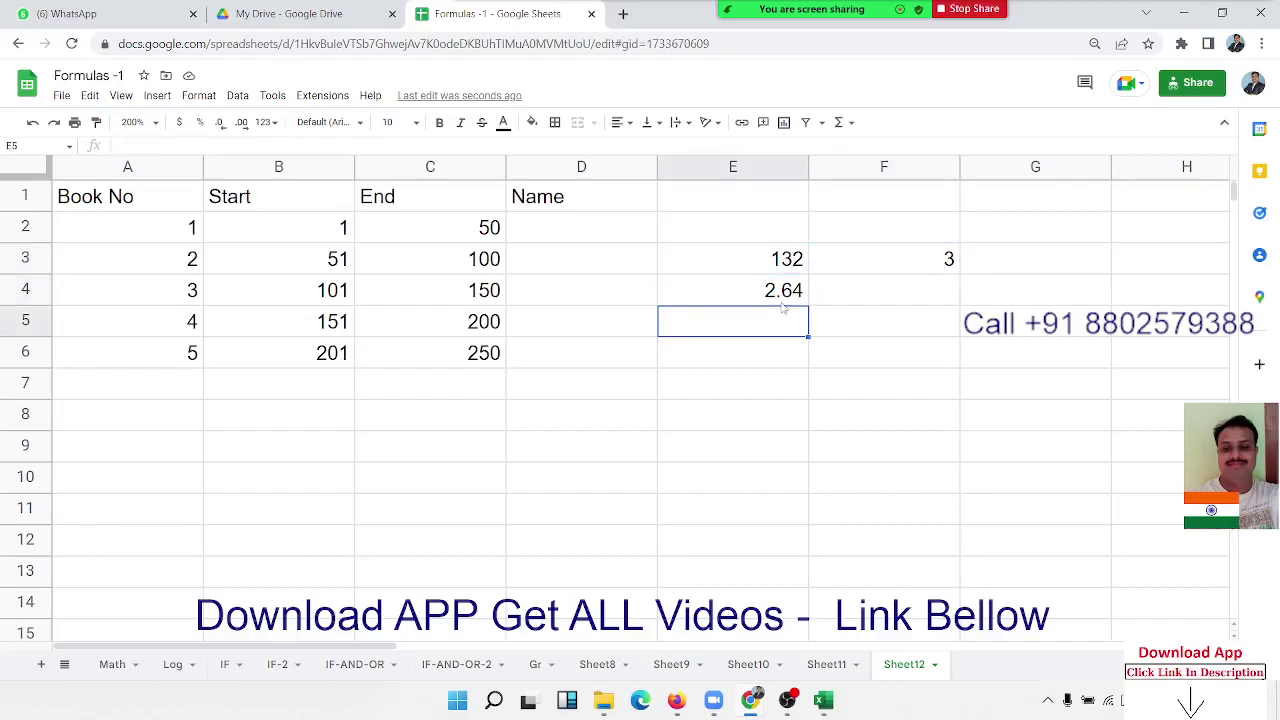
key("Up")
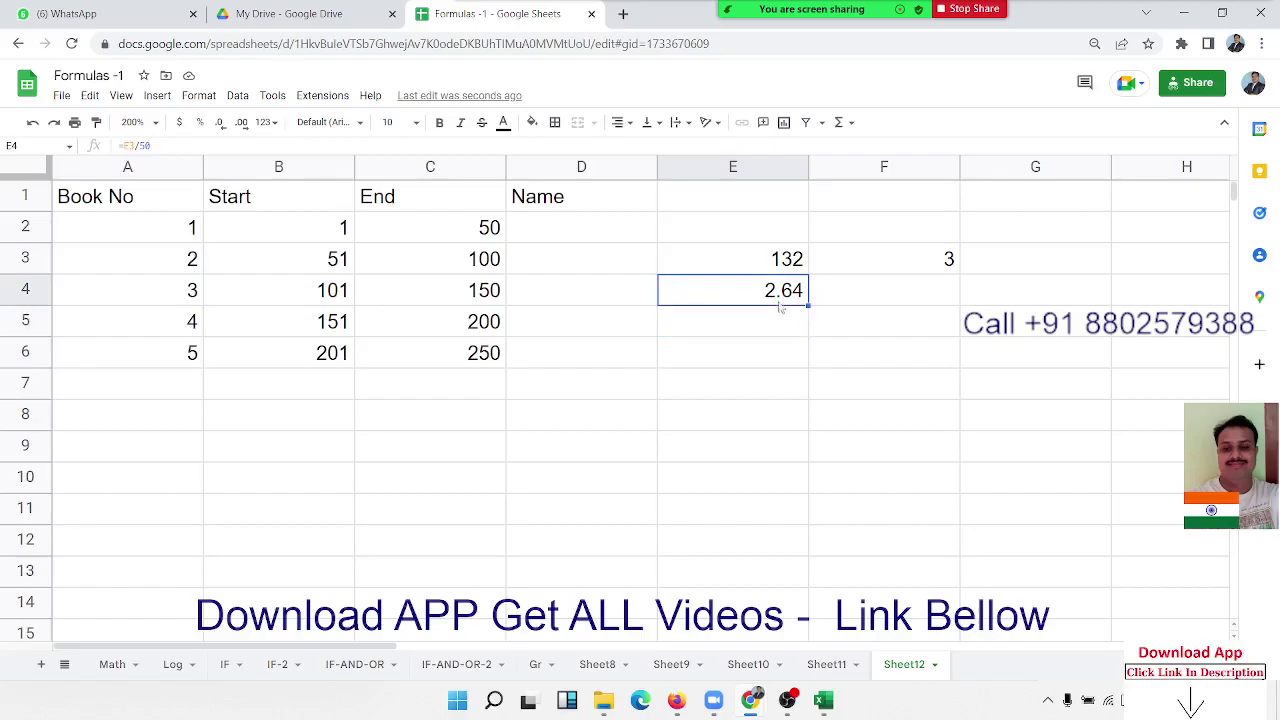
double_click(778, 296)
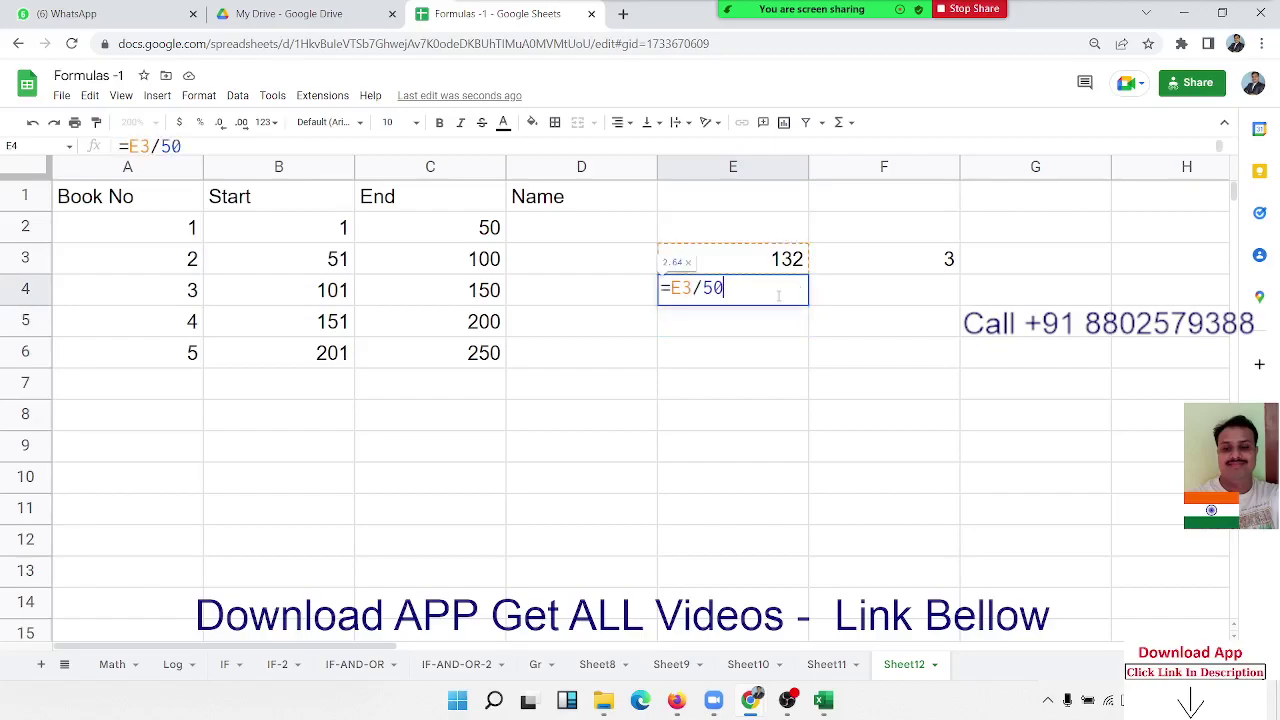
key("Return")
key("Up")
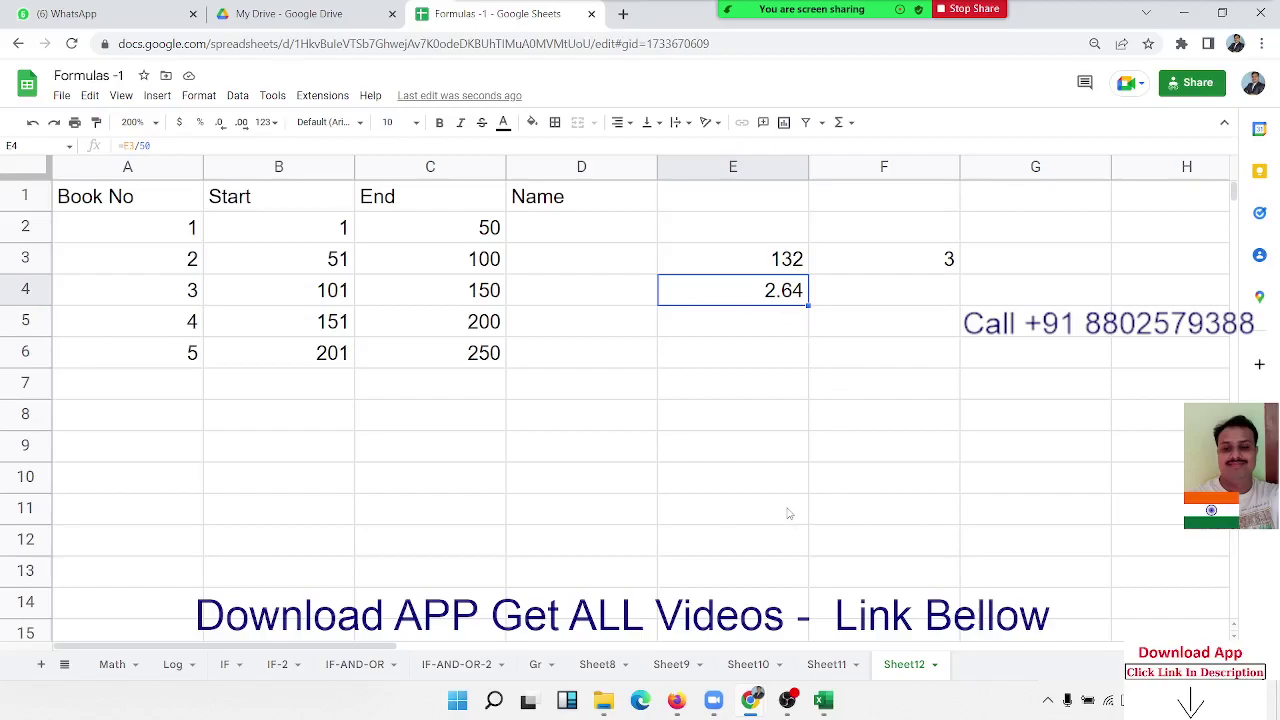
Switch to Sheet11 and inspect the 48290 value in D10 and its CEILING formula in E10.
left_click(832, 662)
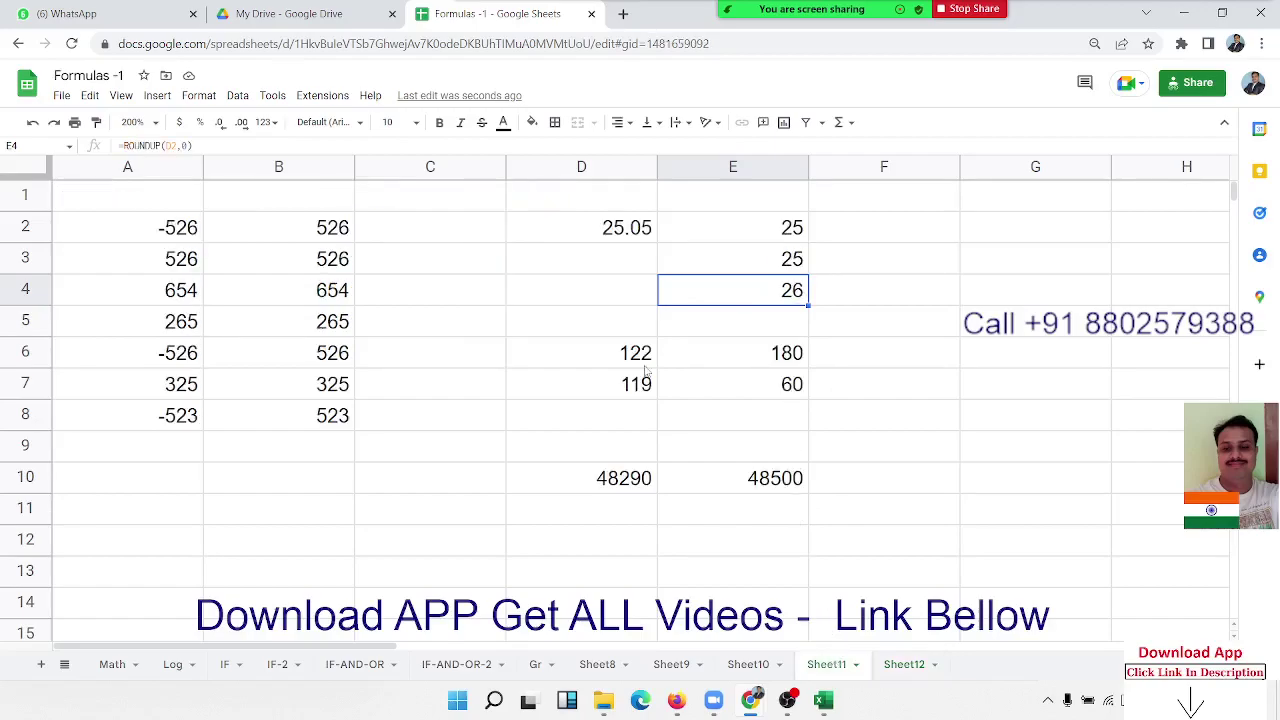
left_click(652, 482)
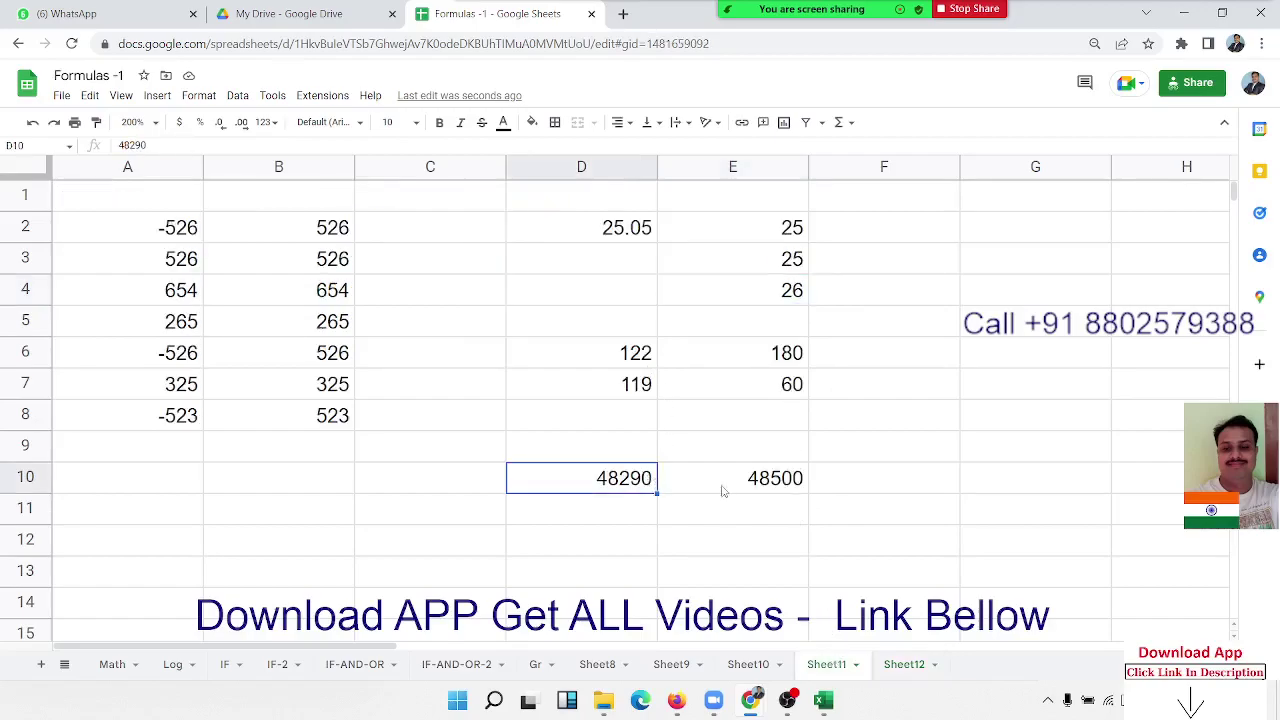
left_click(728, 487)
left_click(644, 490)
left_click(716, 496)
left_click(628, 479)
Select the empty cell D12 and scroll down to show the rows below row 10.
left_click(654, 537)
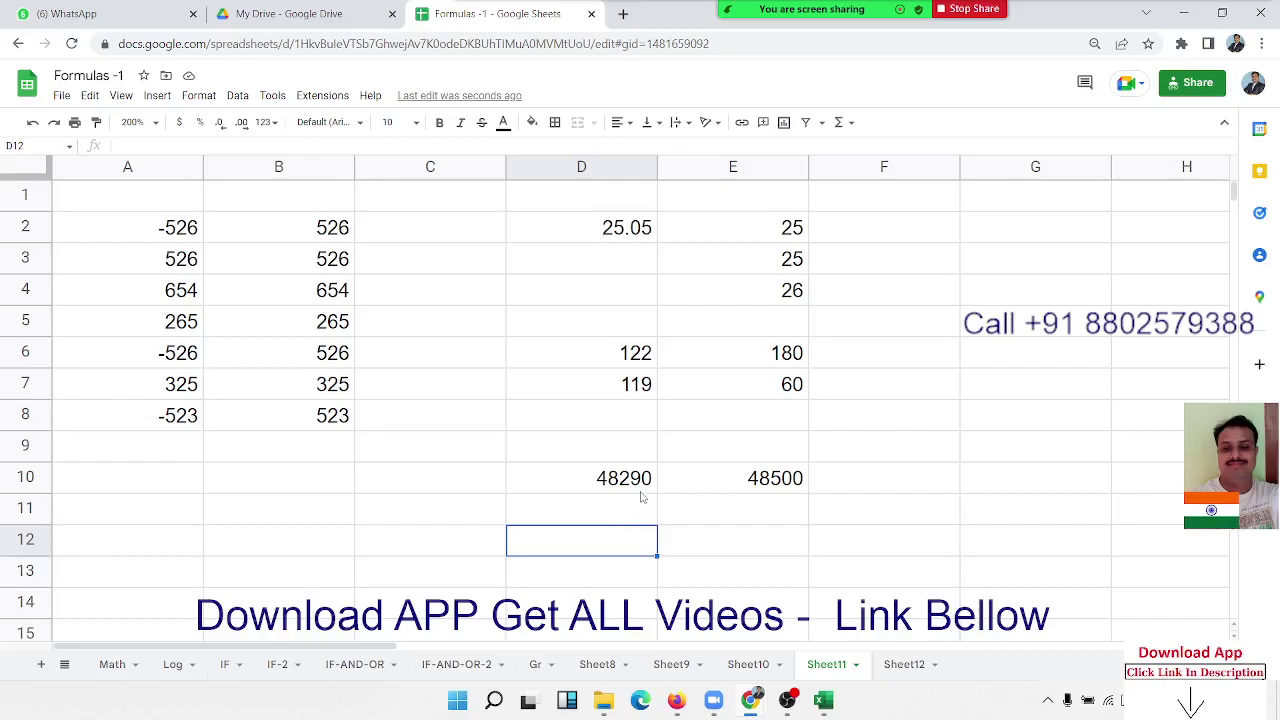
left_click(677, 520)
left_click(718, 489)
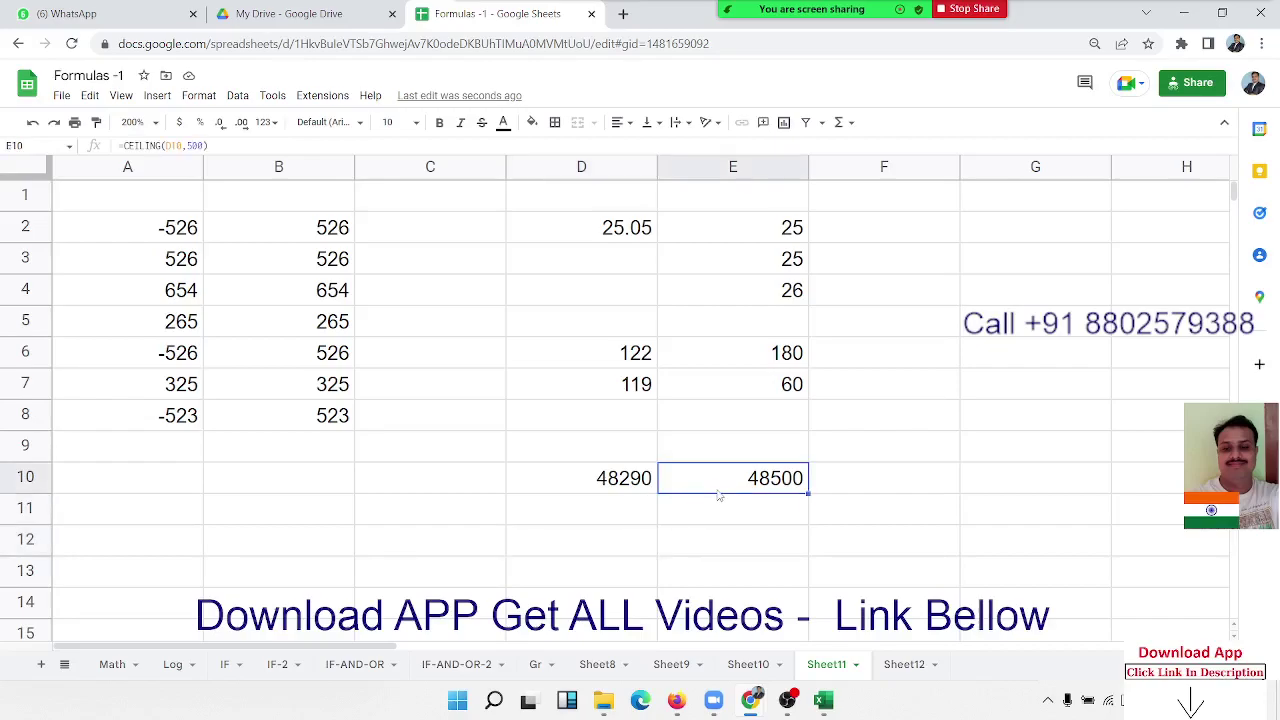
left_click(655, 521)
left_click(645, 548)
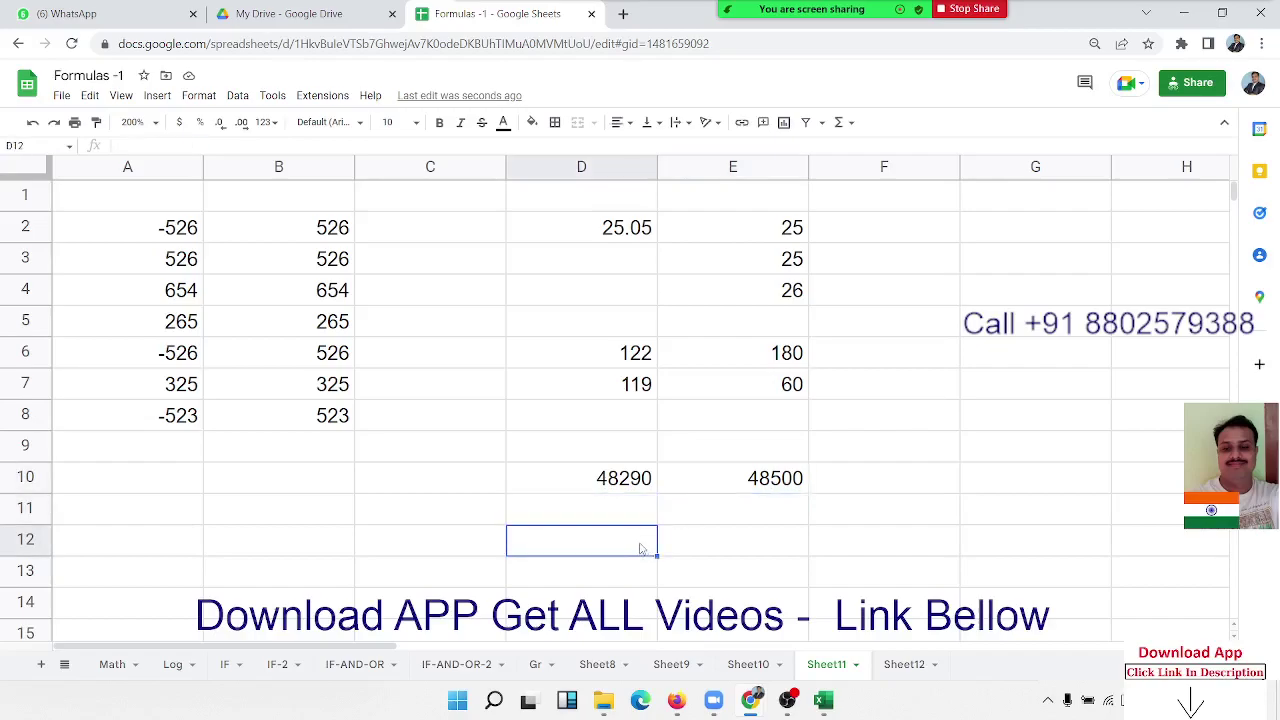
scroll(643, 549, "down", 2)
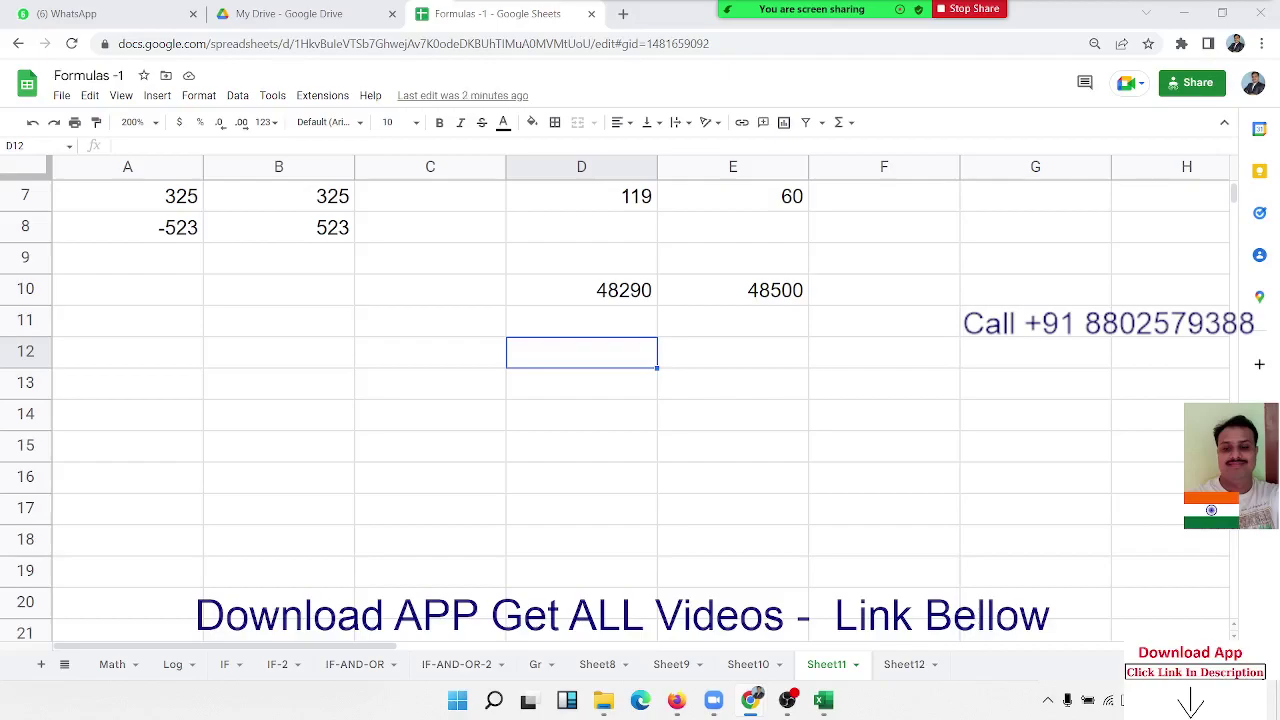
Enter 3 in B12 and 2 in C12.
left_click(414, 346)
left_click(234, 362)
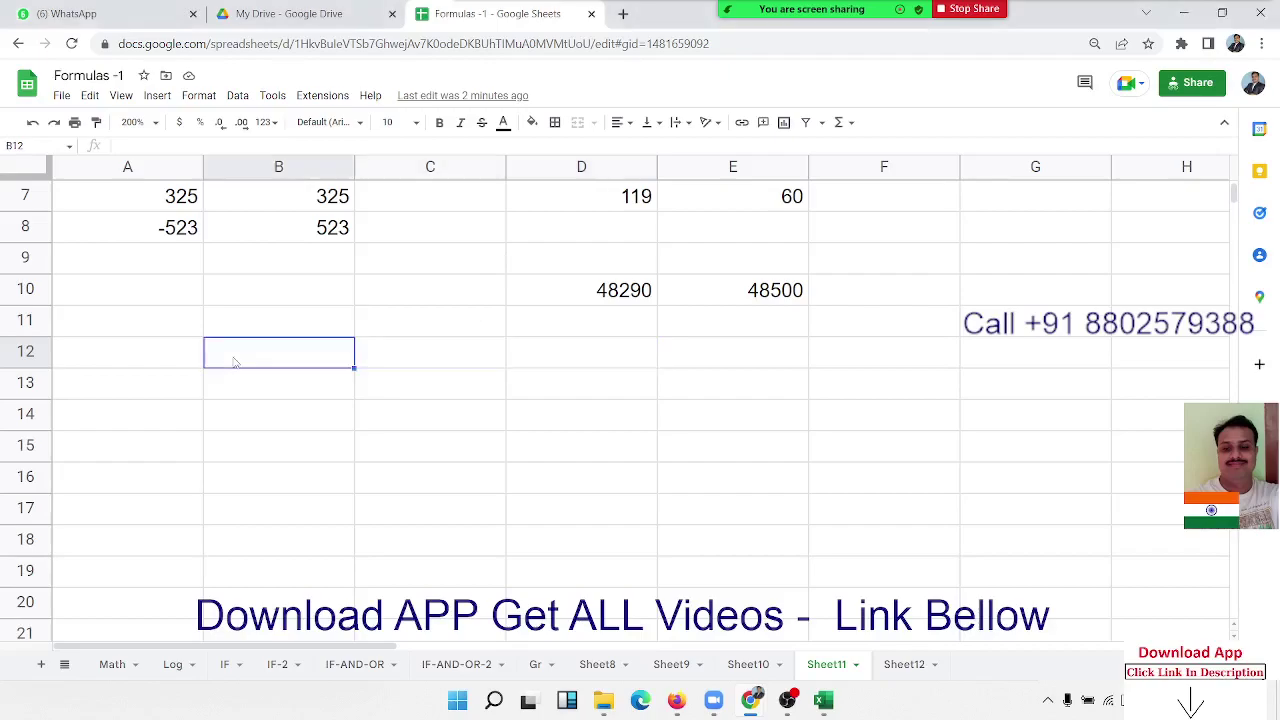
double_click(234, 360)
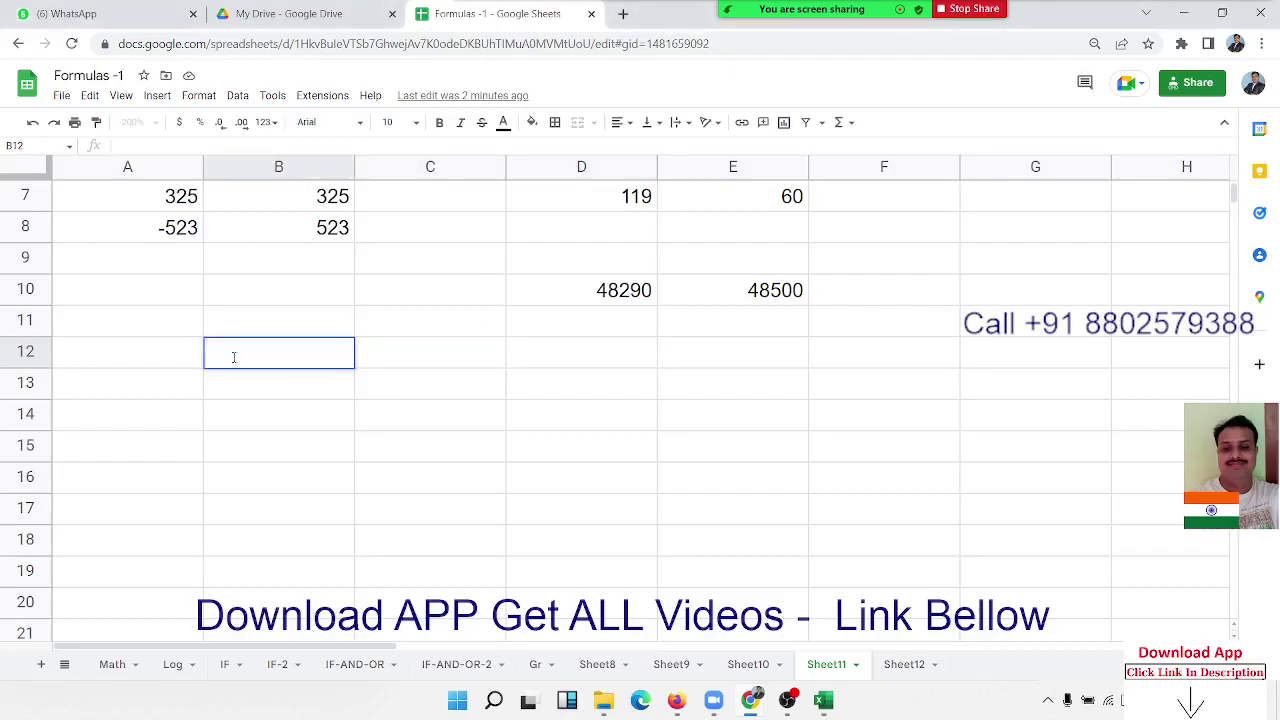
type("3")
key("Return")
key("Up")
key("Right")
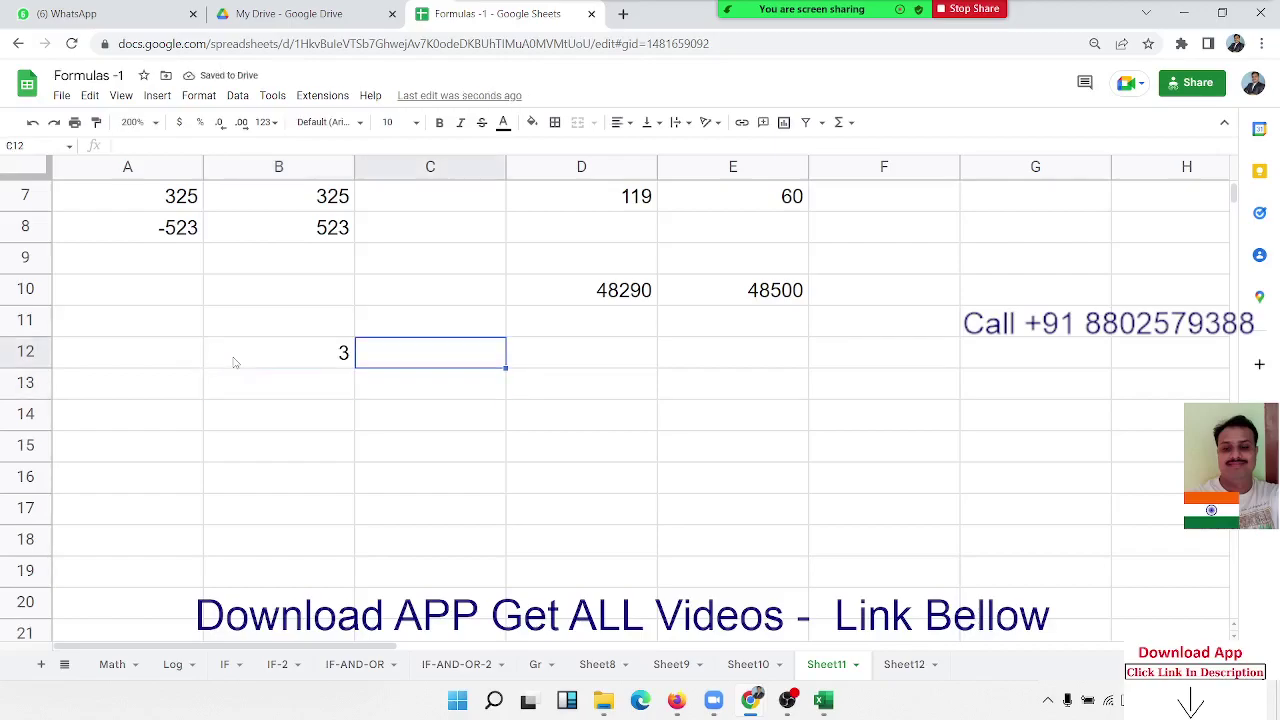
left_click(234, 362)
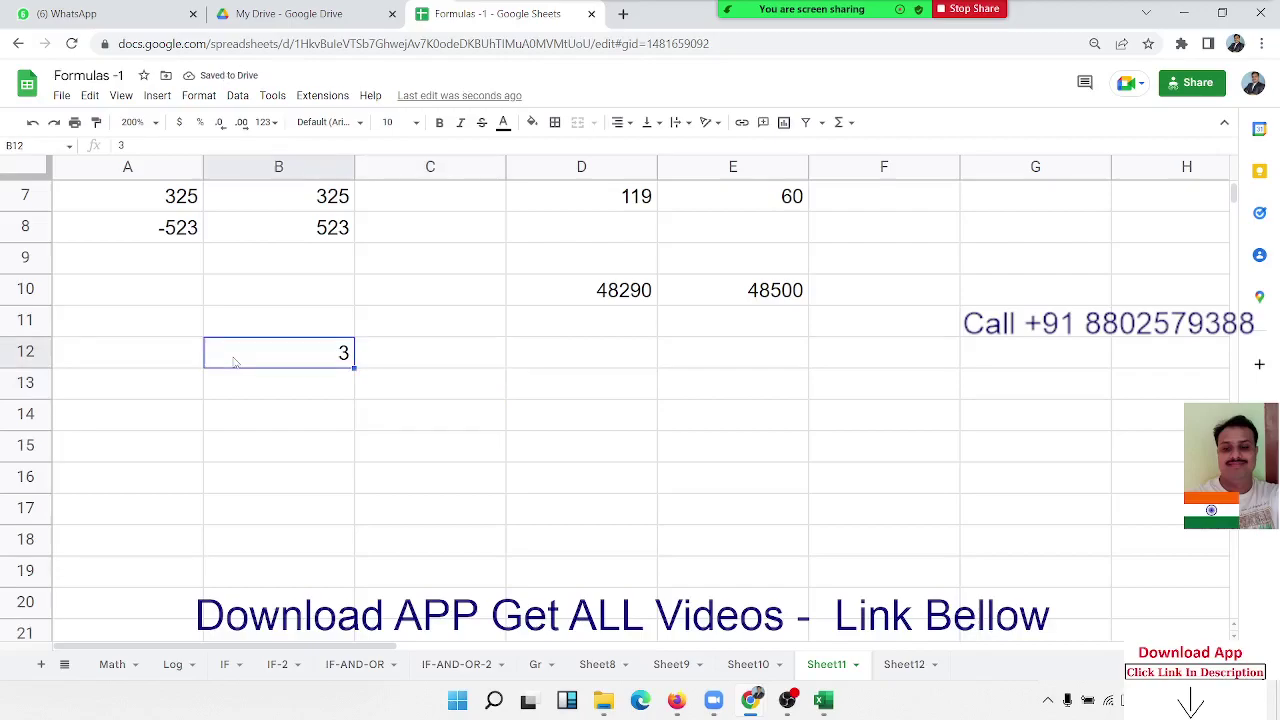
key("Right")
type("2")
key("Tab")
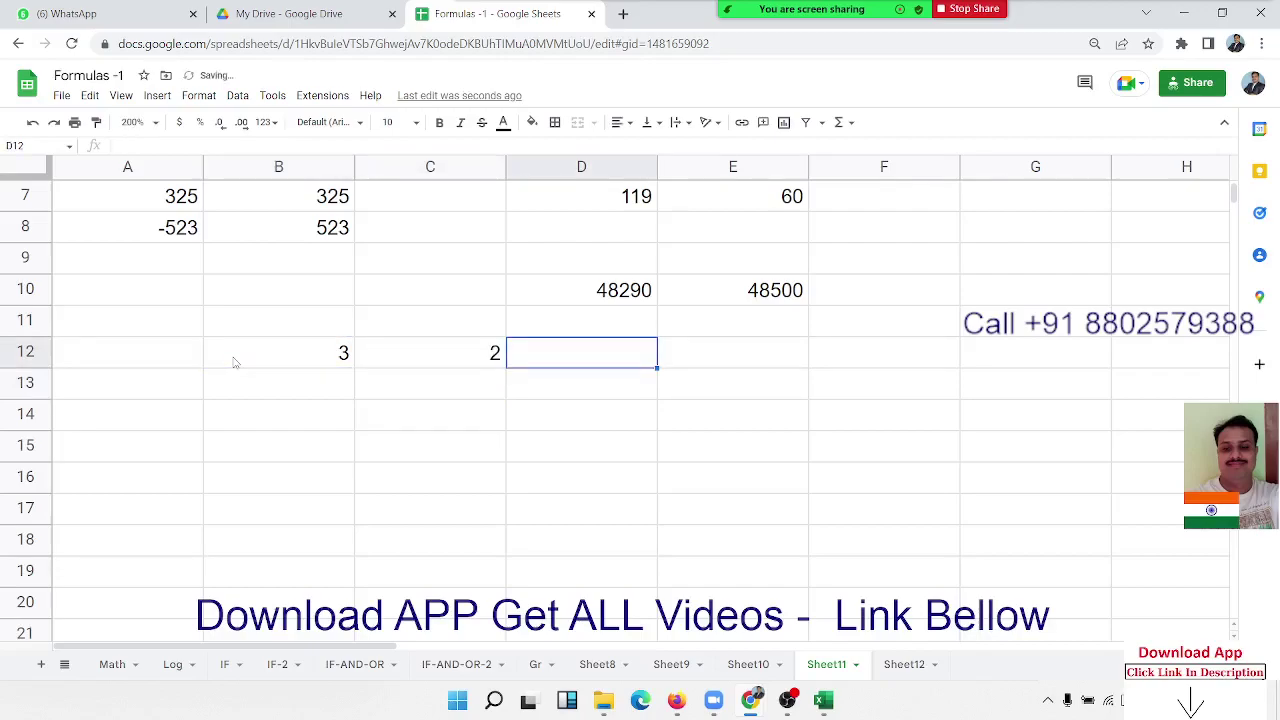
List the letters A, B and C down D13:D15.
key("Down")
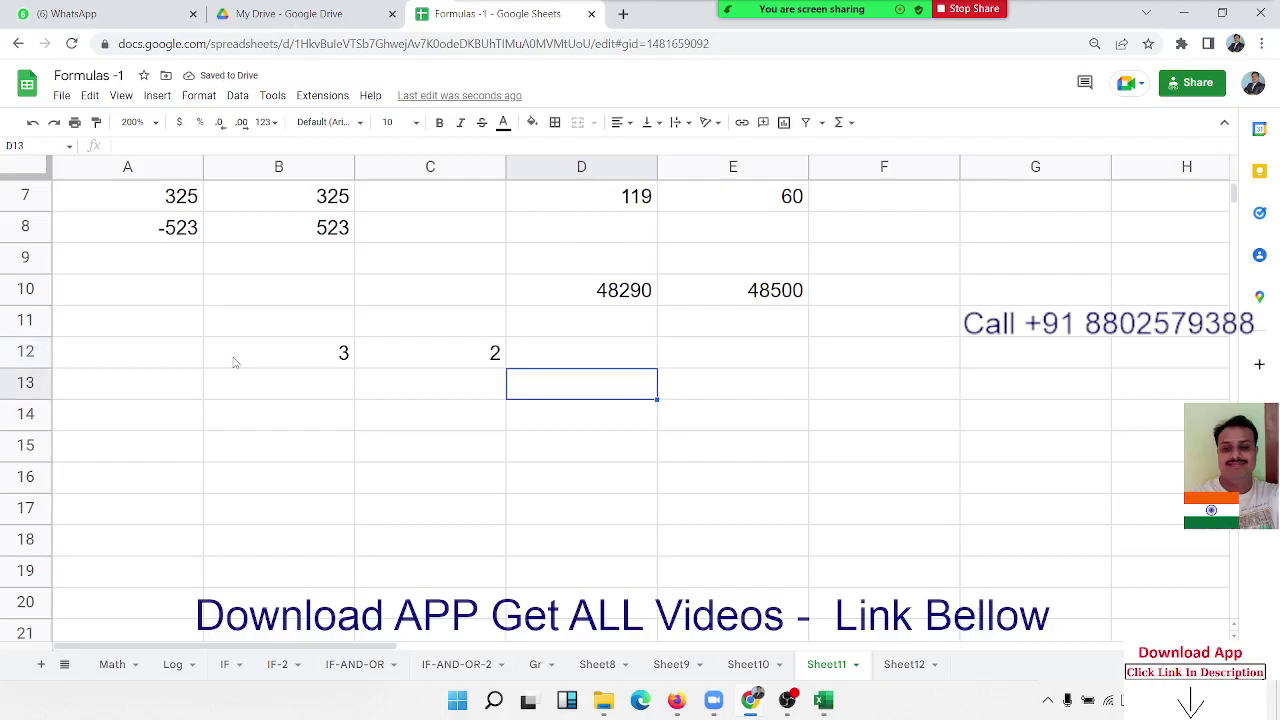
type("A")
key("Return")
type("B")
key("Return")
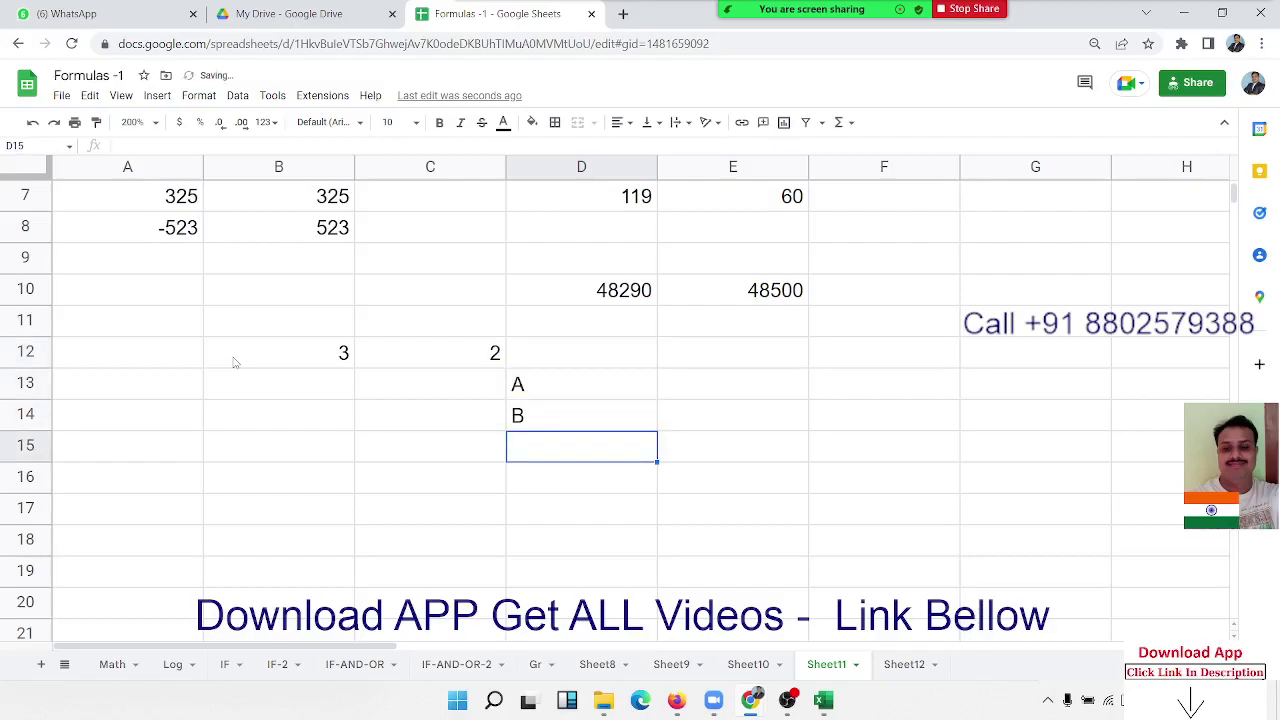
type("C")
key("Return")
Select the letter pairs A-B, B-C and A-C to show the combinations, then select D12.
key("Up")
key("Up")
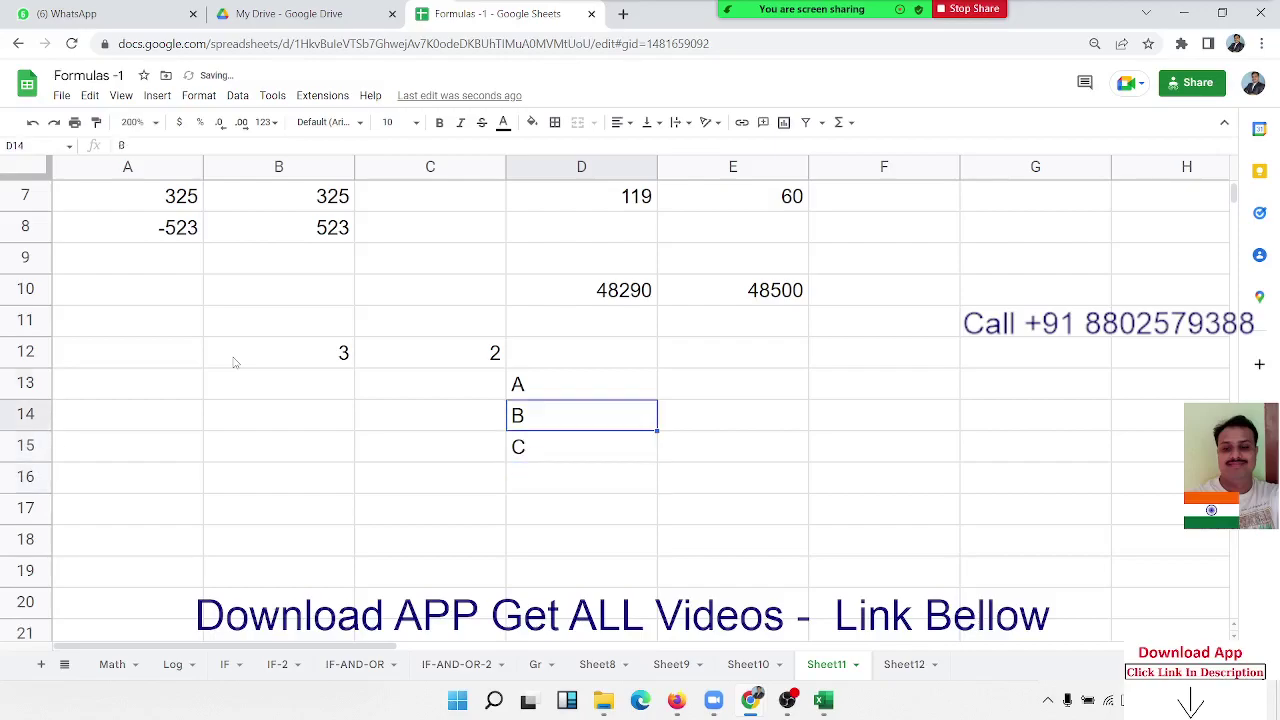
key("Up")
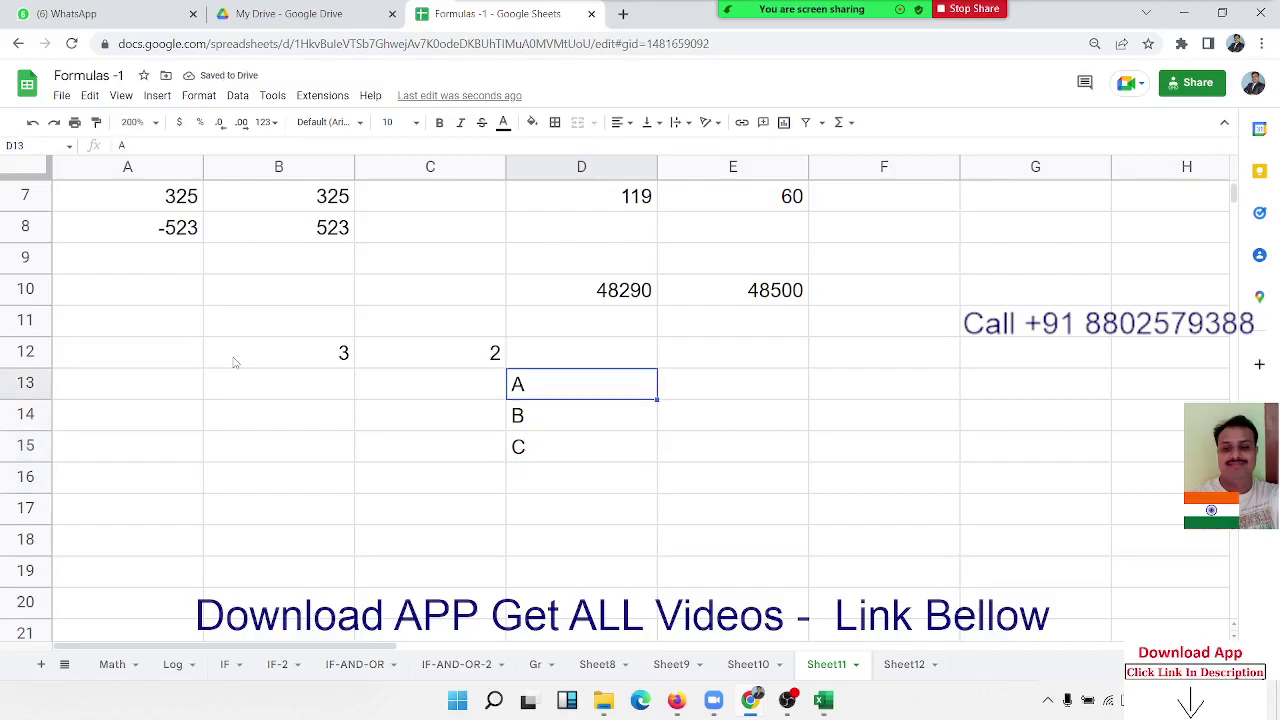
key("shift+Down")
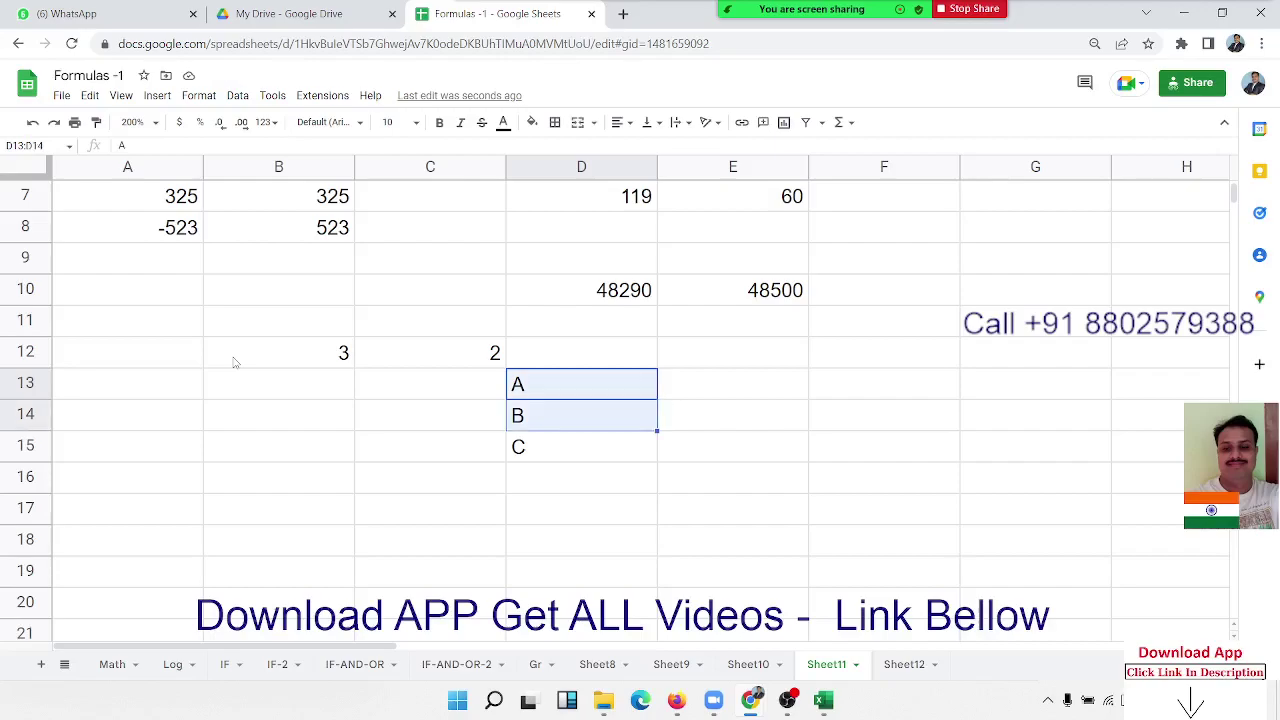
key("Down")
key("shift+Down")
key("Up")
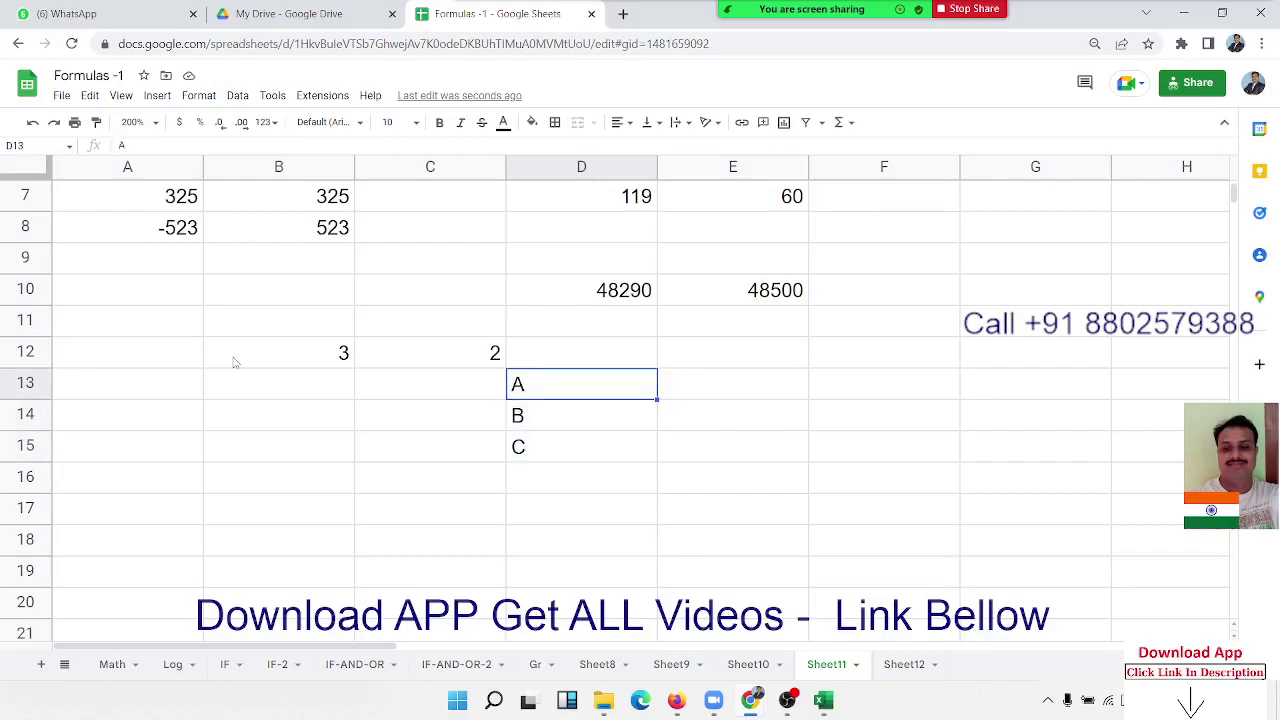
left_click(521, 450, "ctrl")
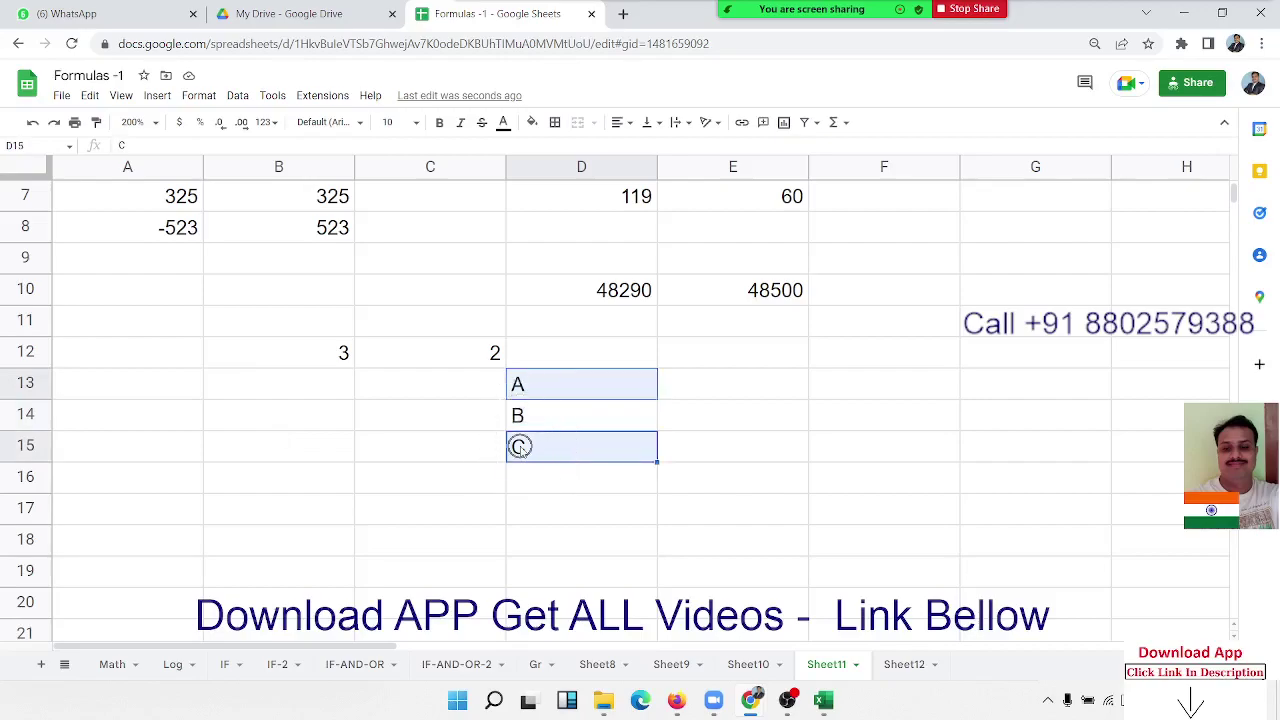
left_click(550, 355)
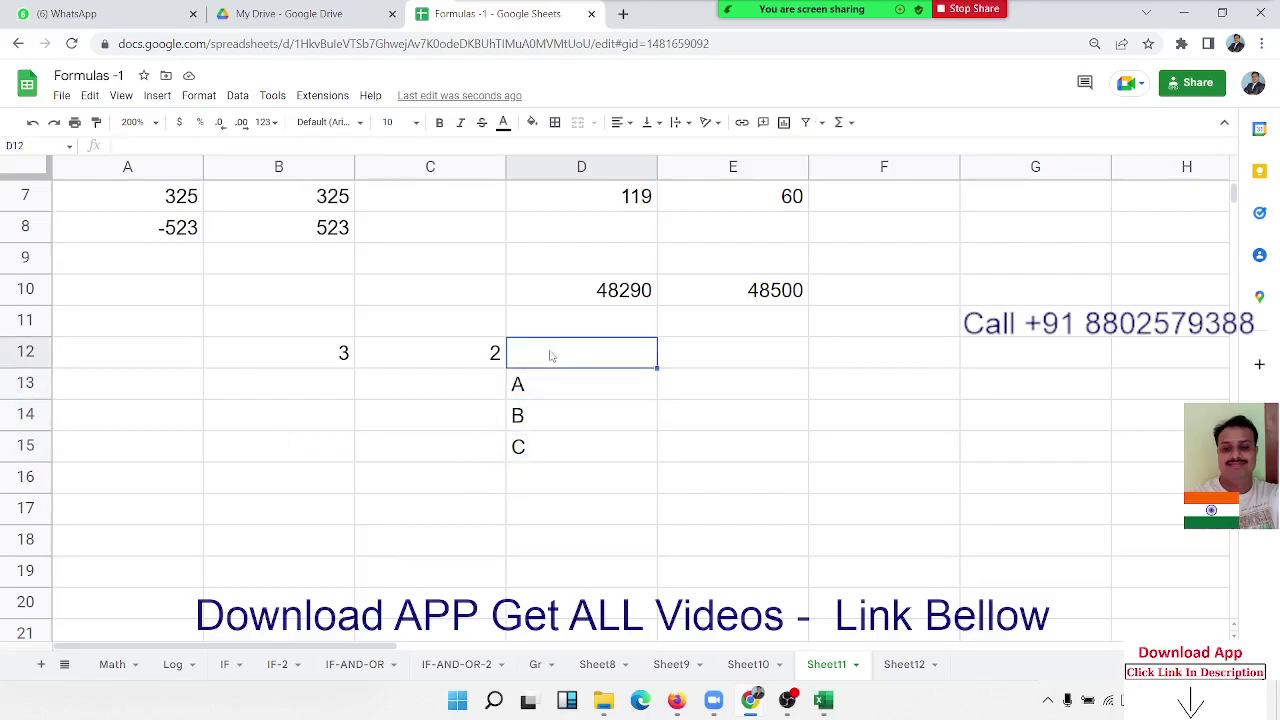
Enter =COMBIN(B12,C12) in D12, returning 3 combinations.
type("=co")
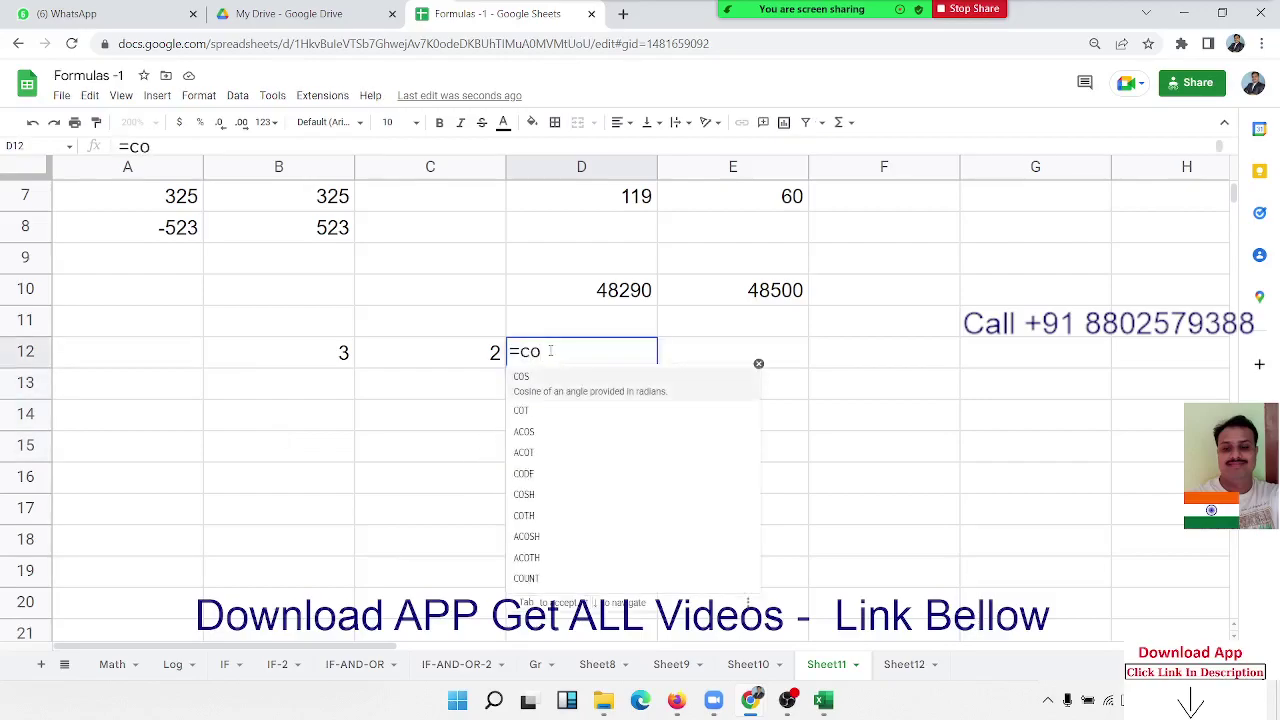
type("mb")
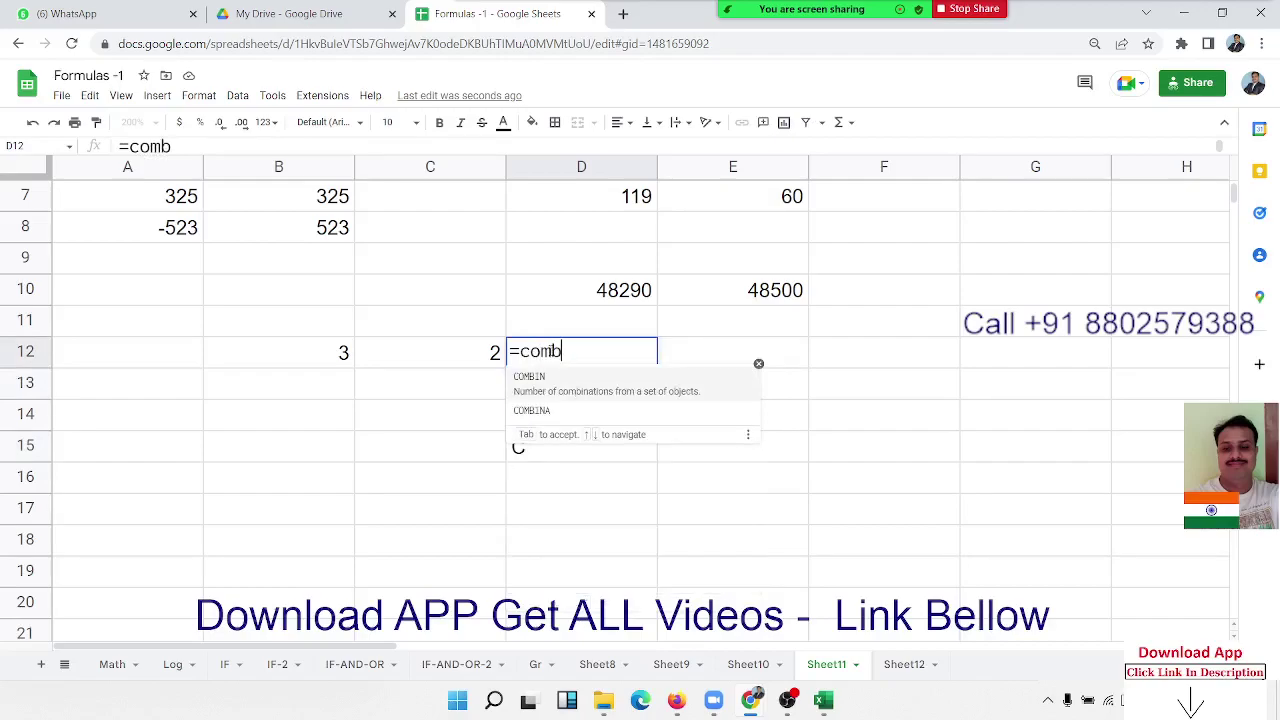
key("Tab")
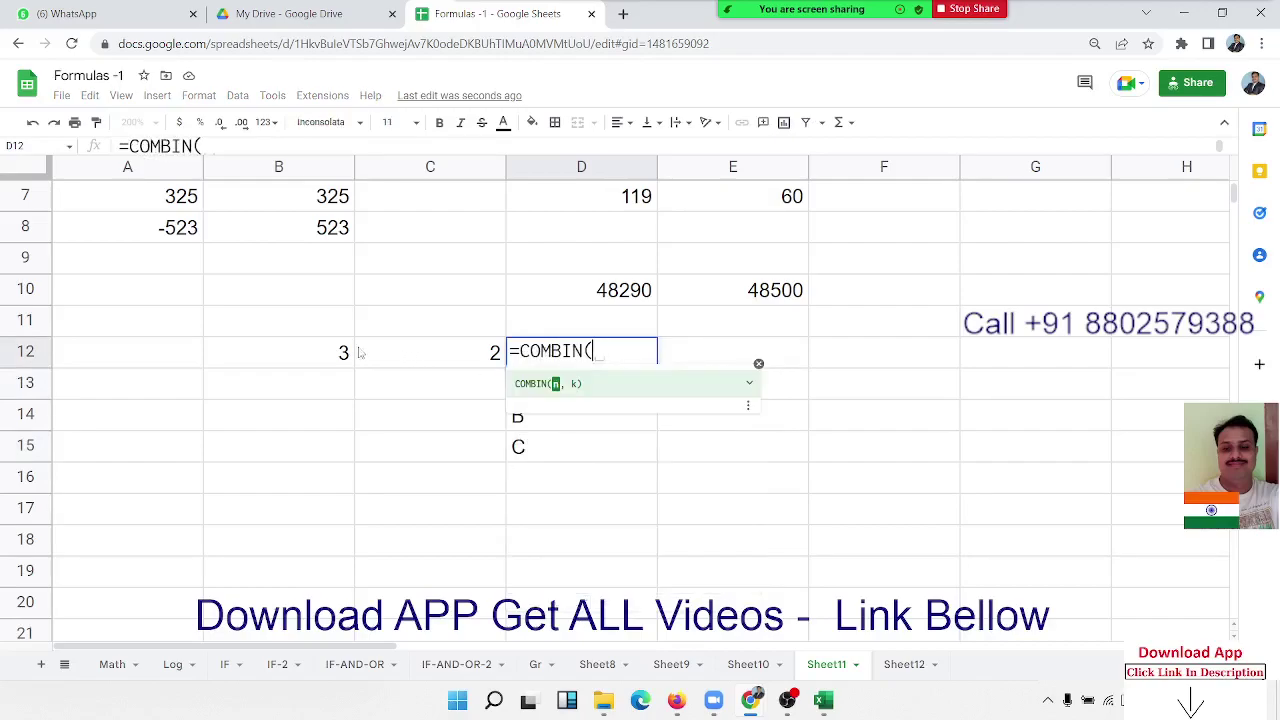
left_click(344, 352)
type(",")
left_click(416, 360)
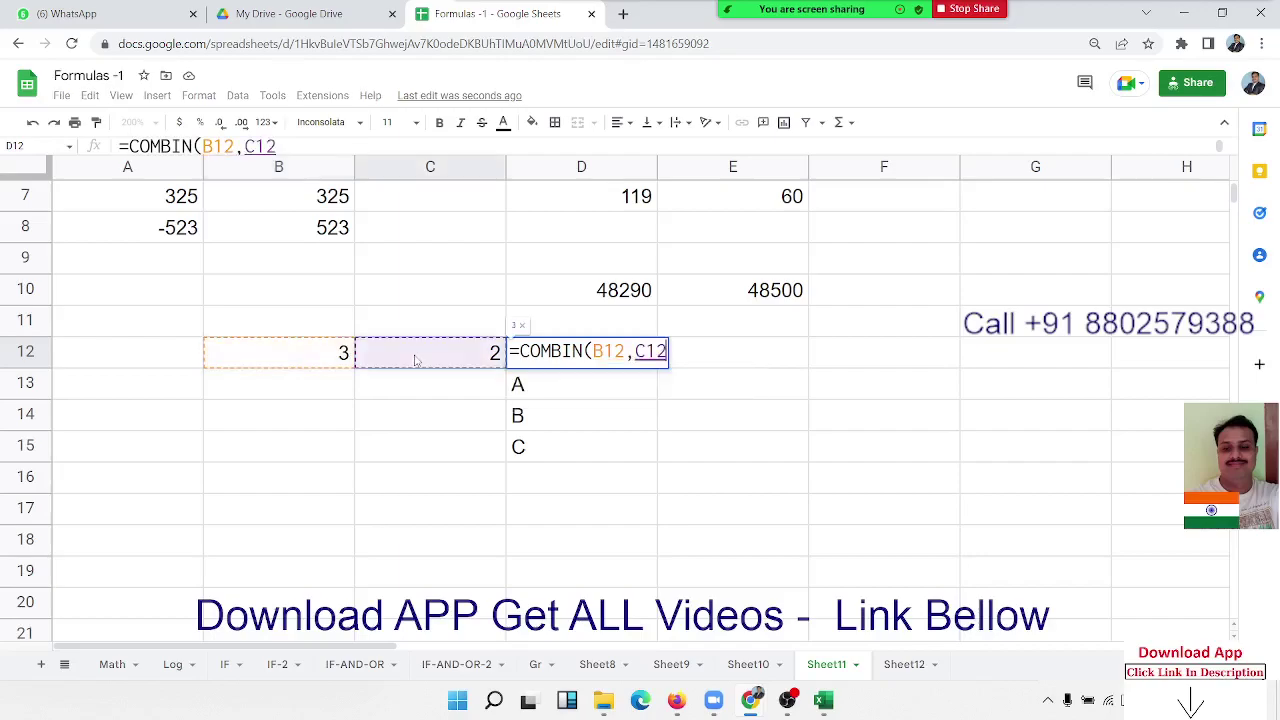
key("Return")
left_click(571, 349)
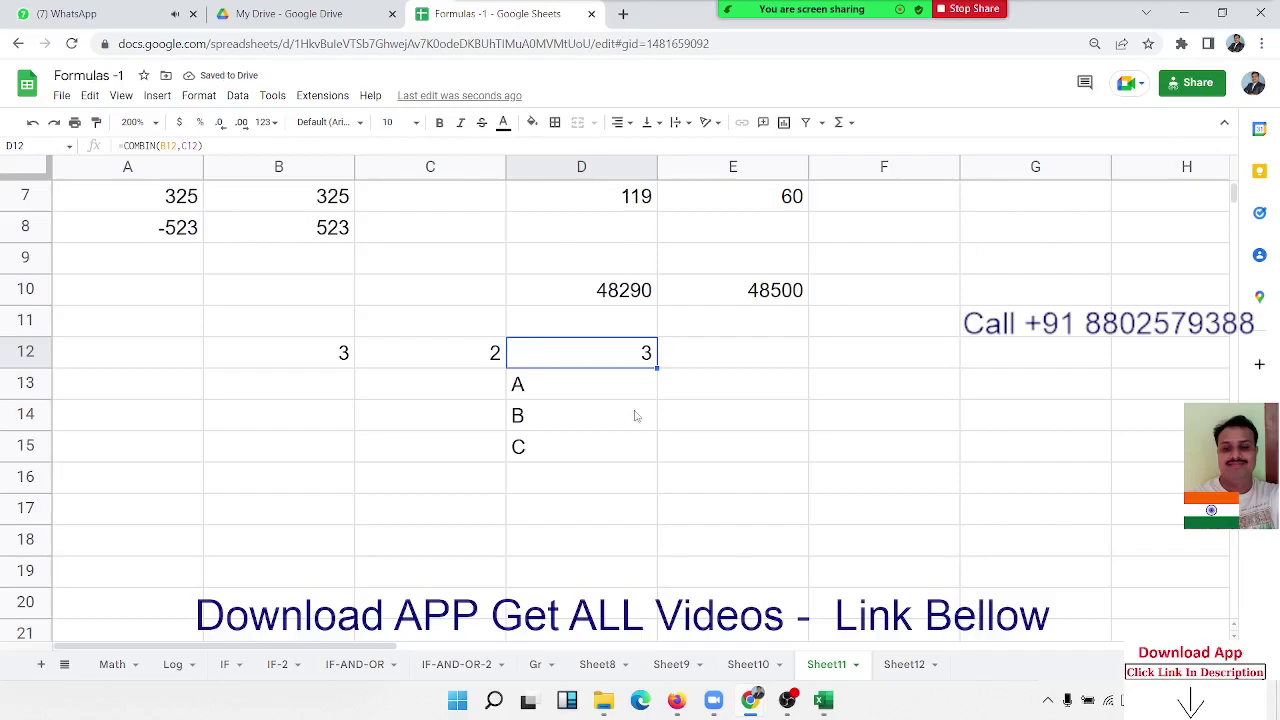
left_click(116, 452)
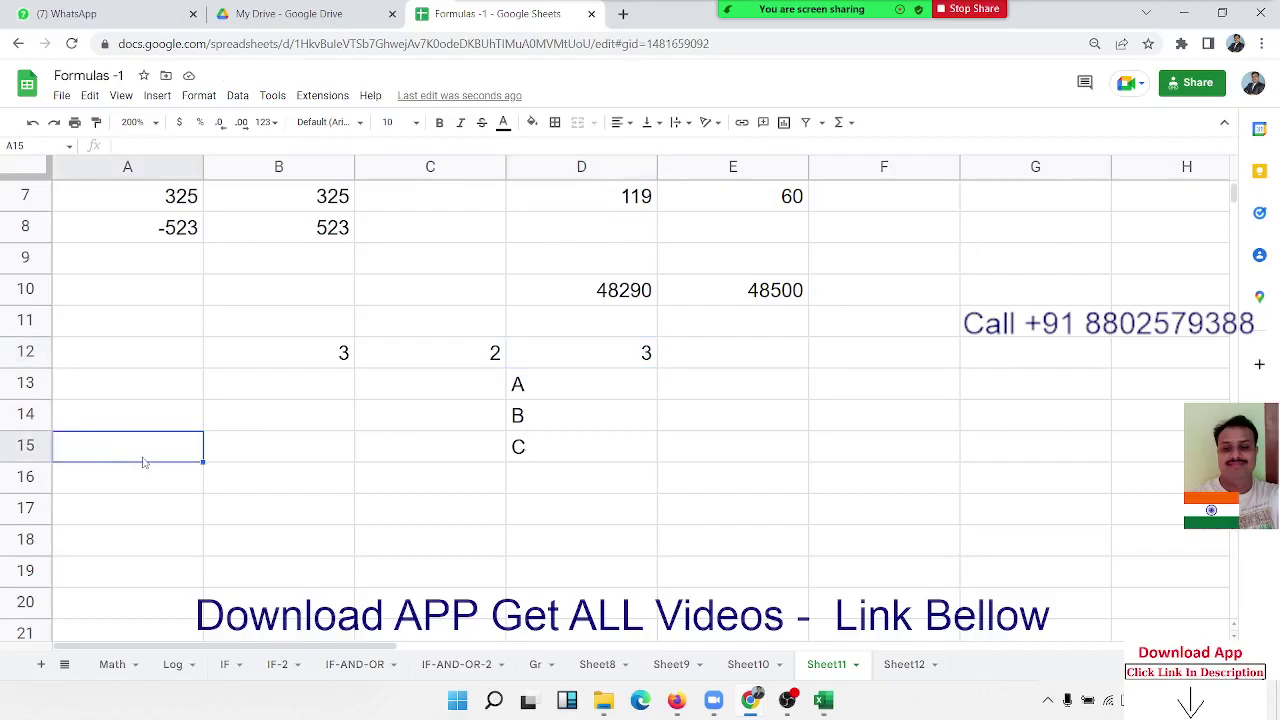
double_click(611, 352)
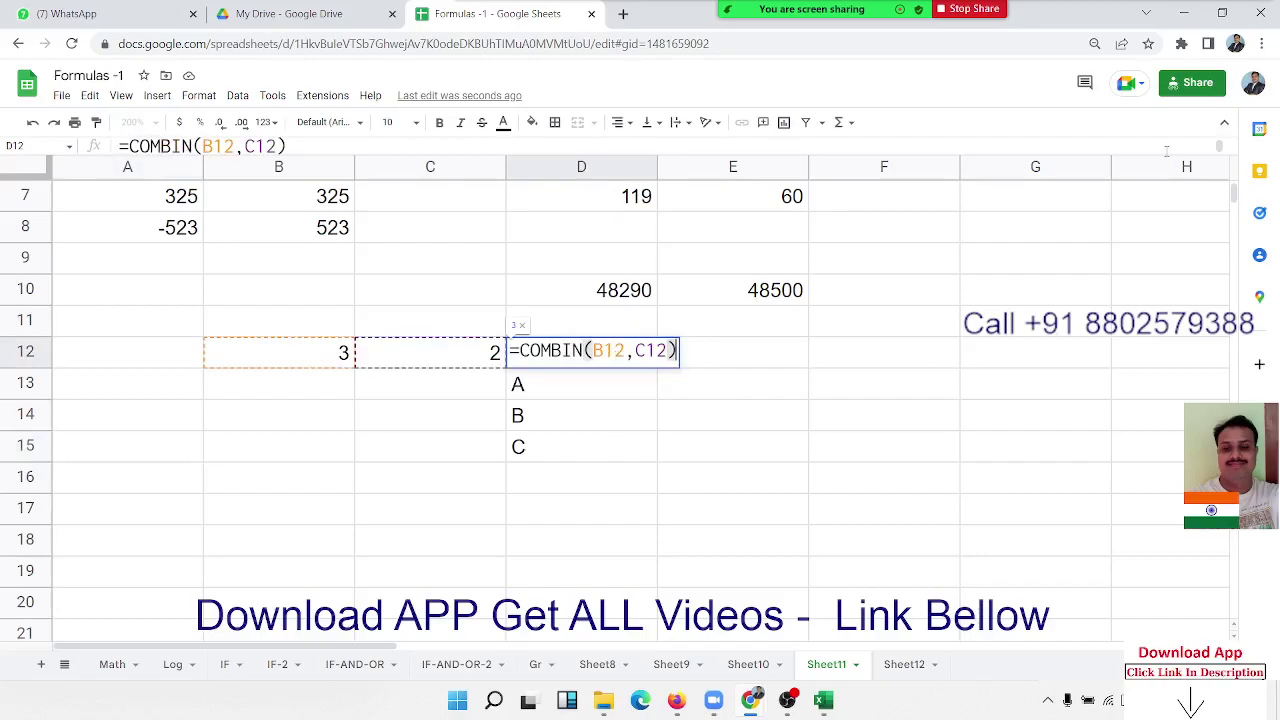
left_click(592, 350)
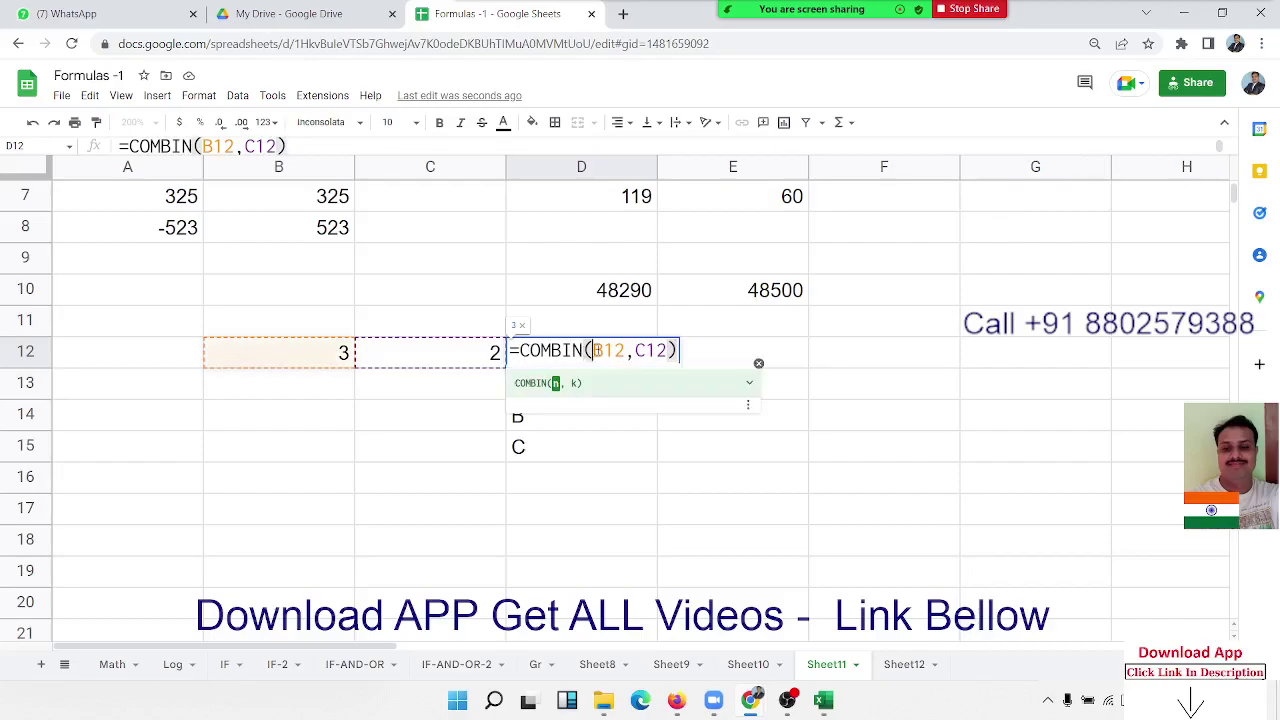
left_click(664, 350)
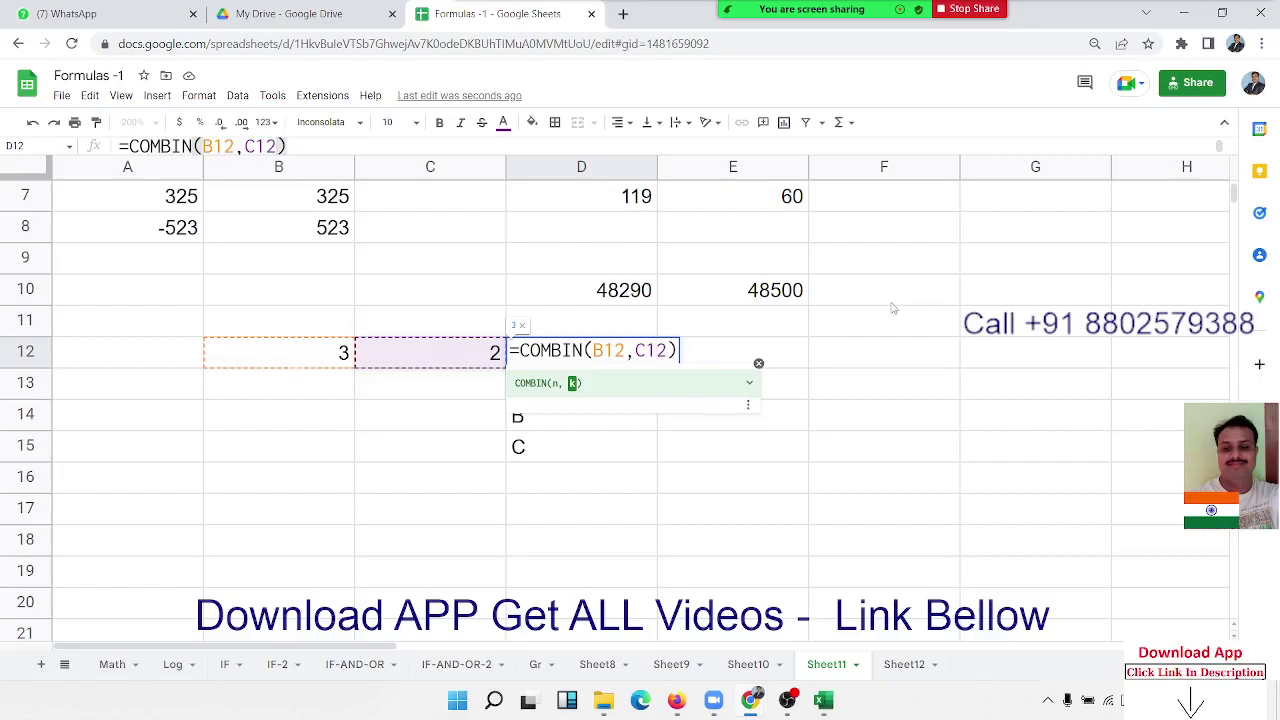
key("Return")
left_click(572, 512)
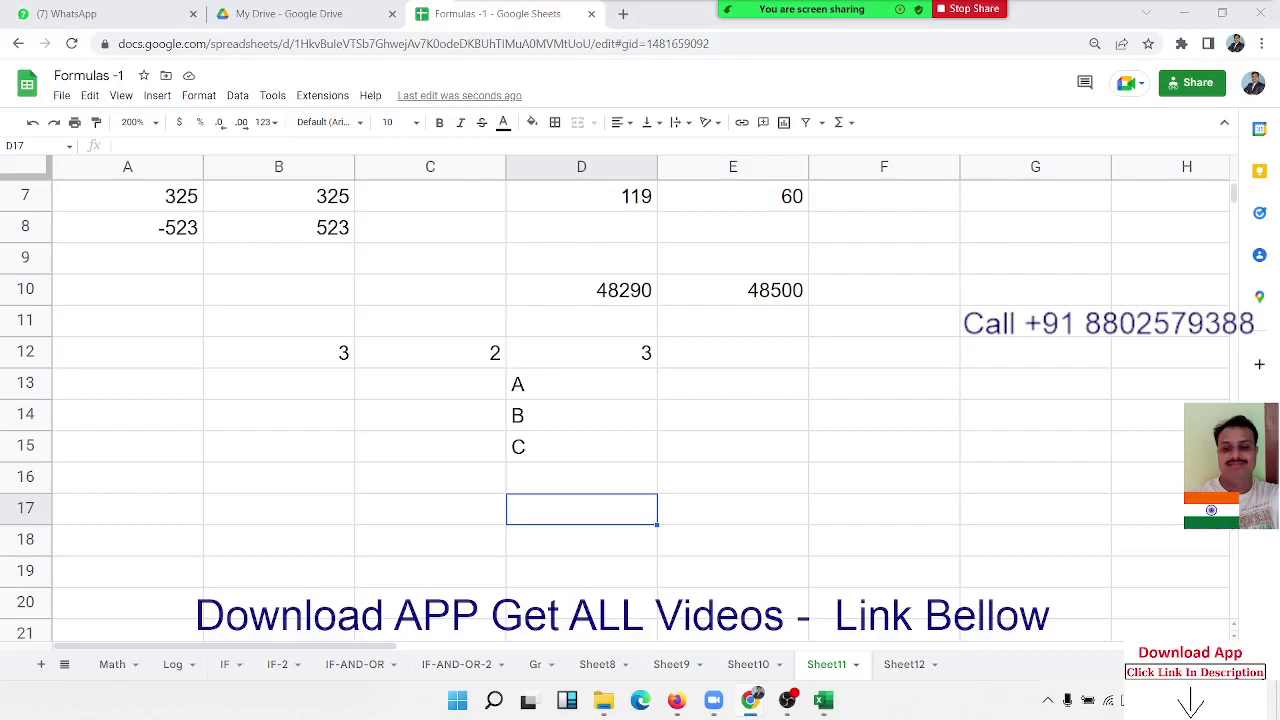
Enter 5 in A15 and =FACT(A15) in B15, giving 120.
left_click(166, 453)
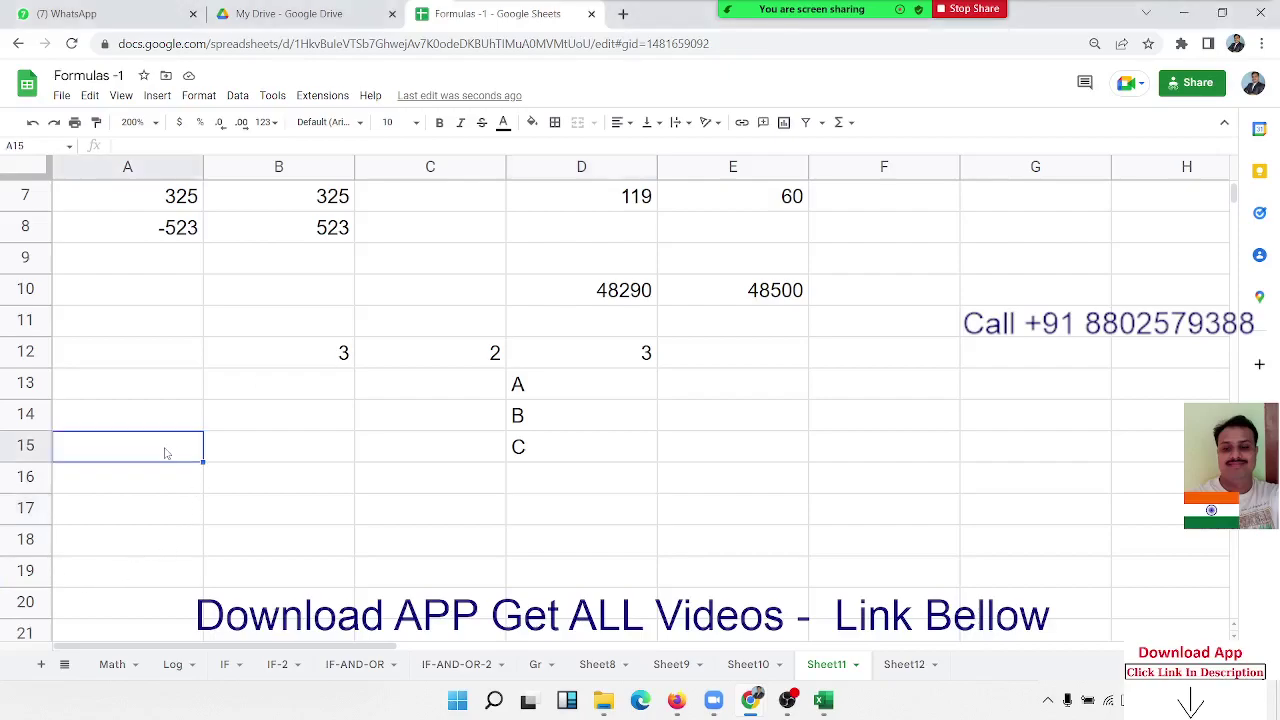
type("5")
key("Return")
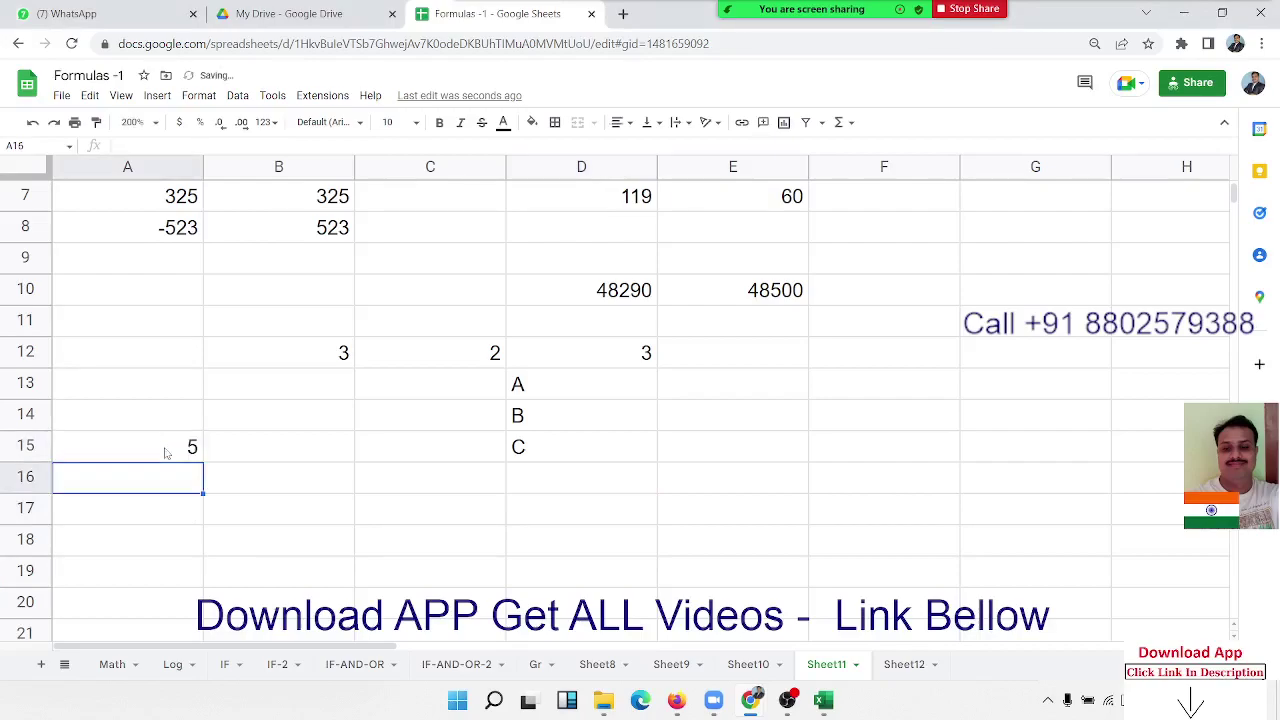
key("Up")
key("Right")
type("=fa")
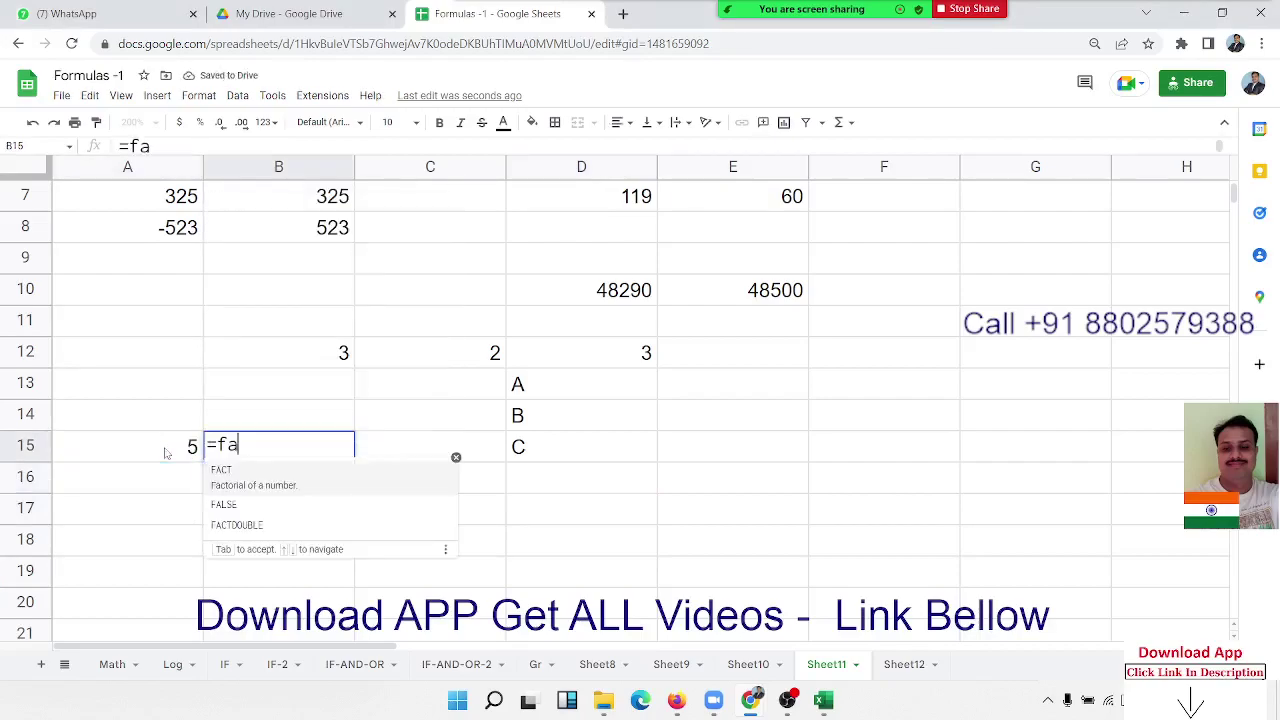
type("c")
key("Tab")
left_click(165, 453)
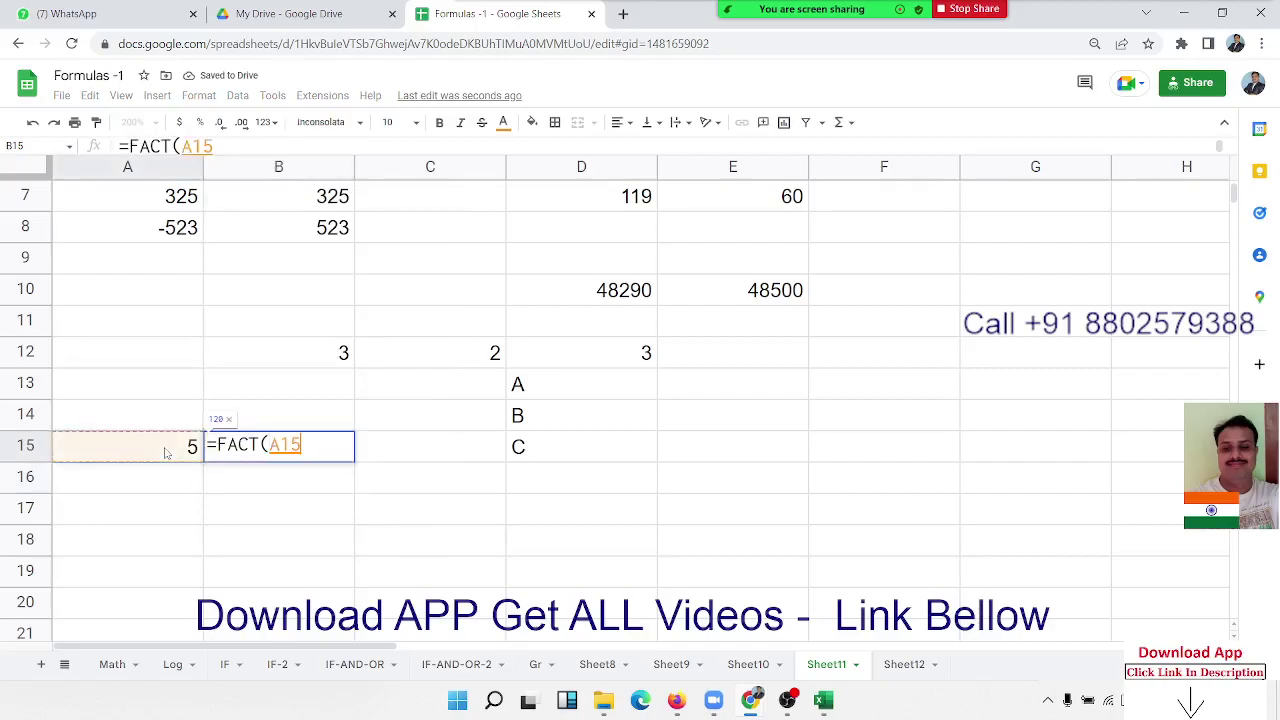
key("Return")
Write the expansion 1x2x3x4x5 in B16.
type("1")
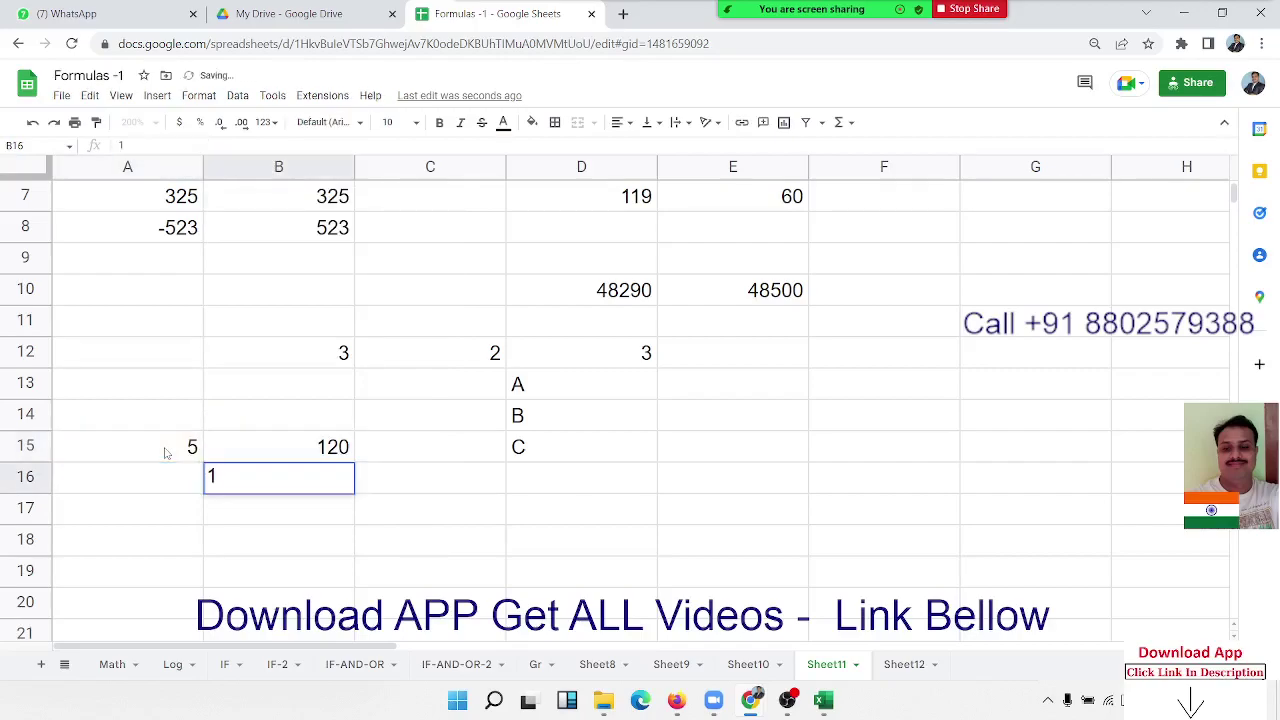
type("x2x3")
type("x")
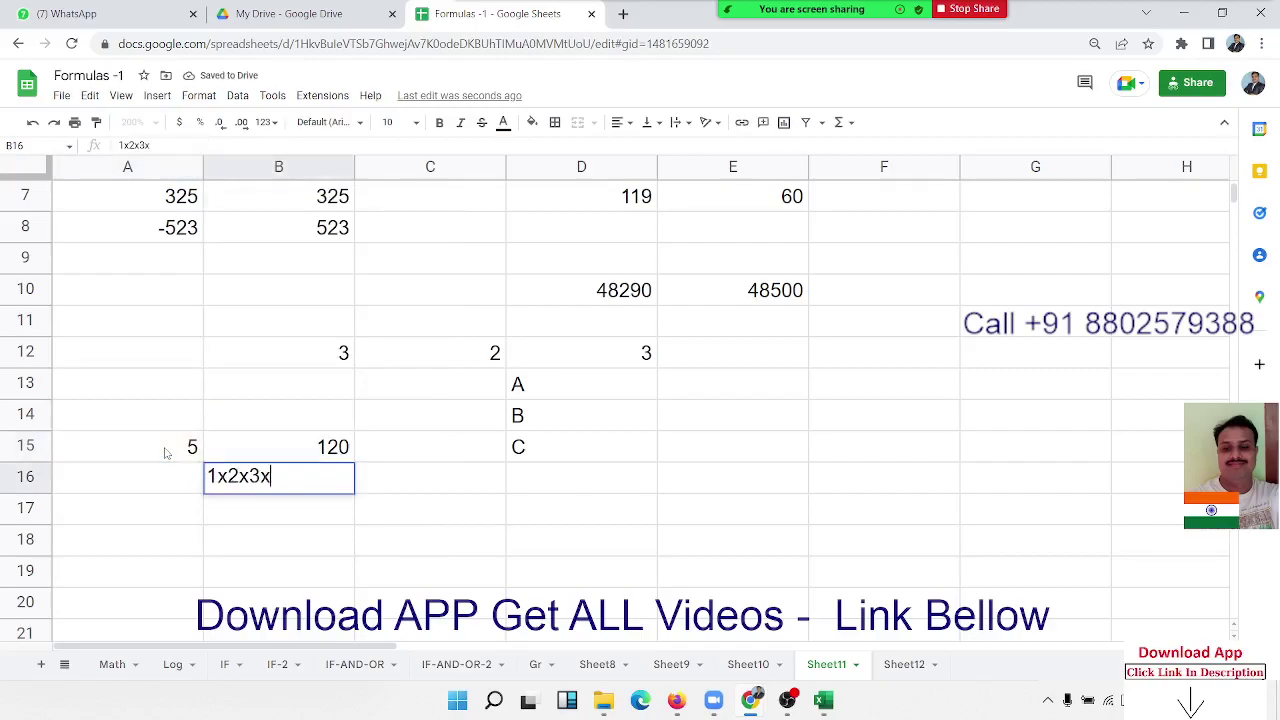
type("4x5")
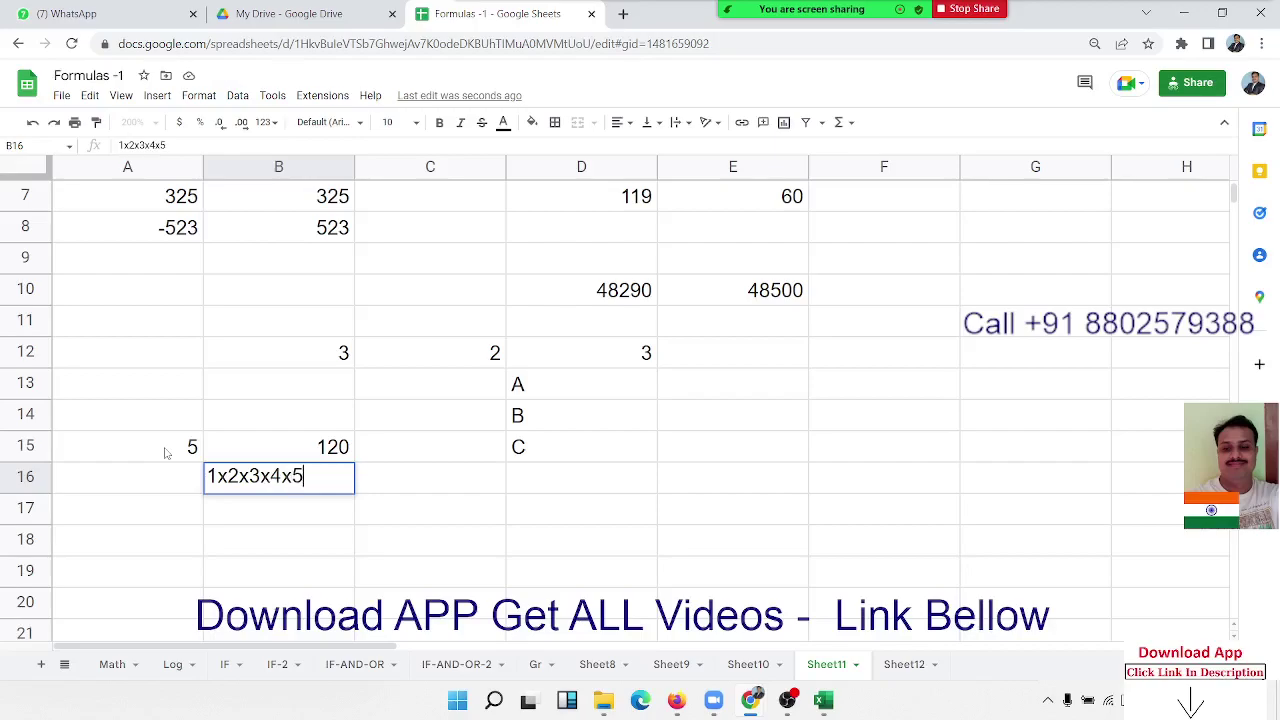
key("Return")
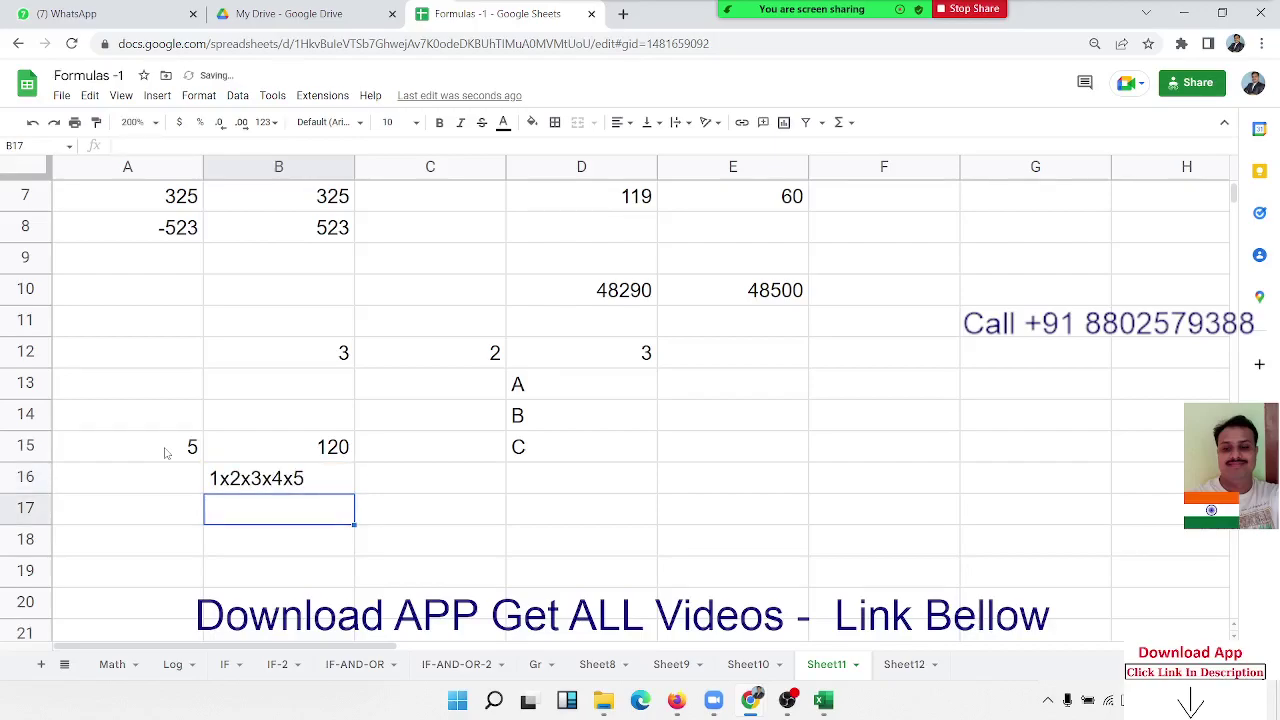
Enter =FACTDOUBLE(A15) in B17, giving 15.
type("=fac")
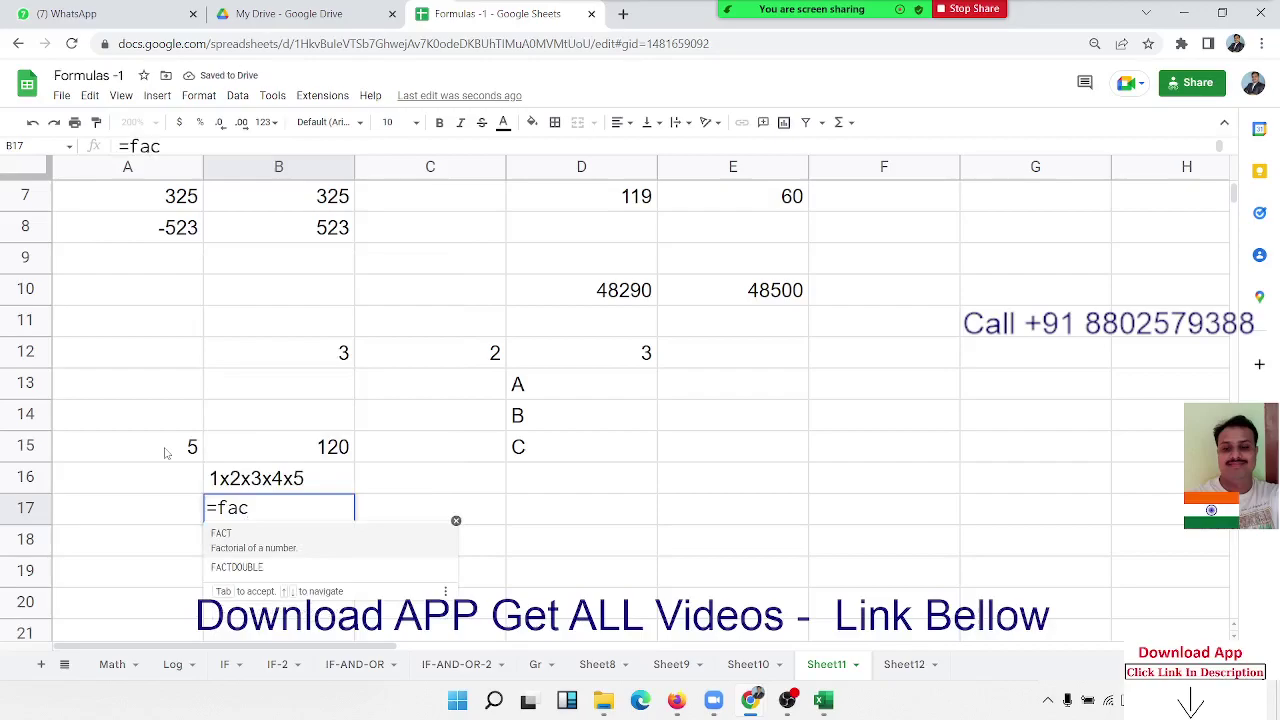
key("Down")
key("Tab")
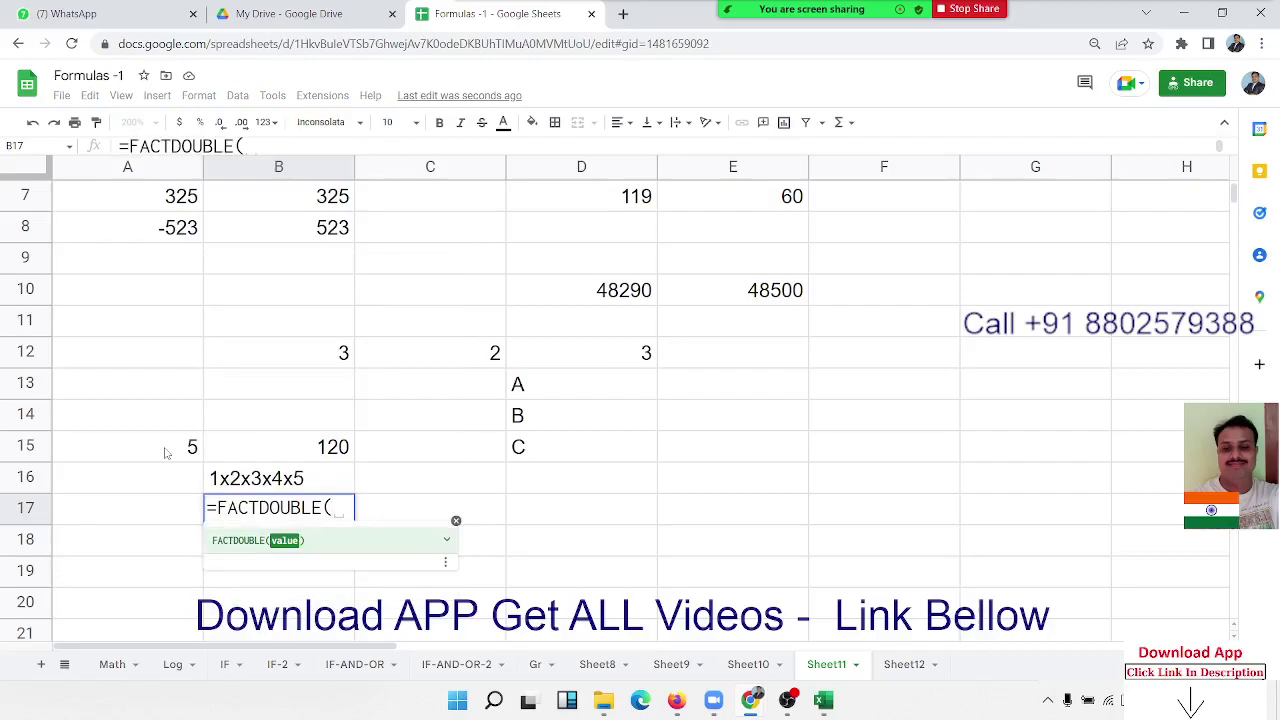
left_click(168, 453)
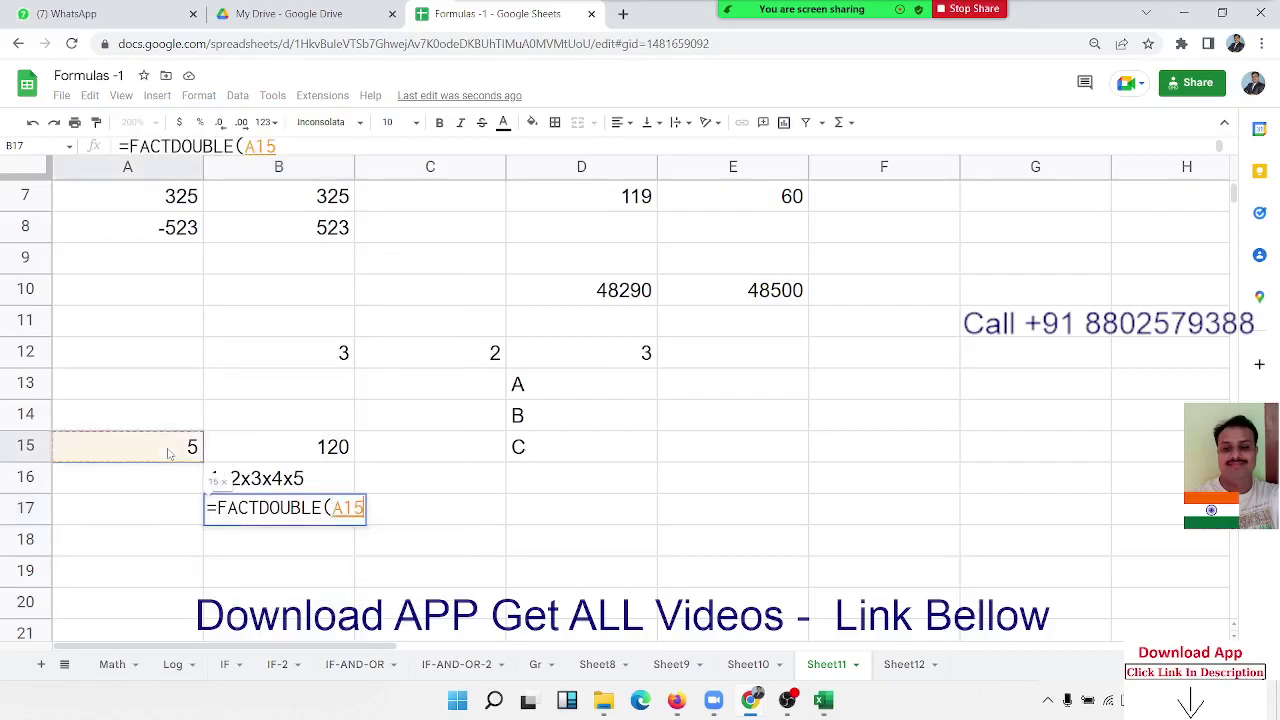
key("Return")
key("Up")
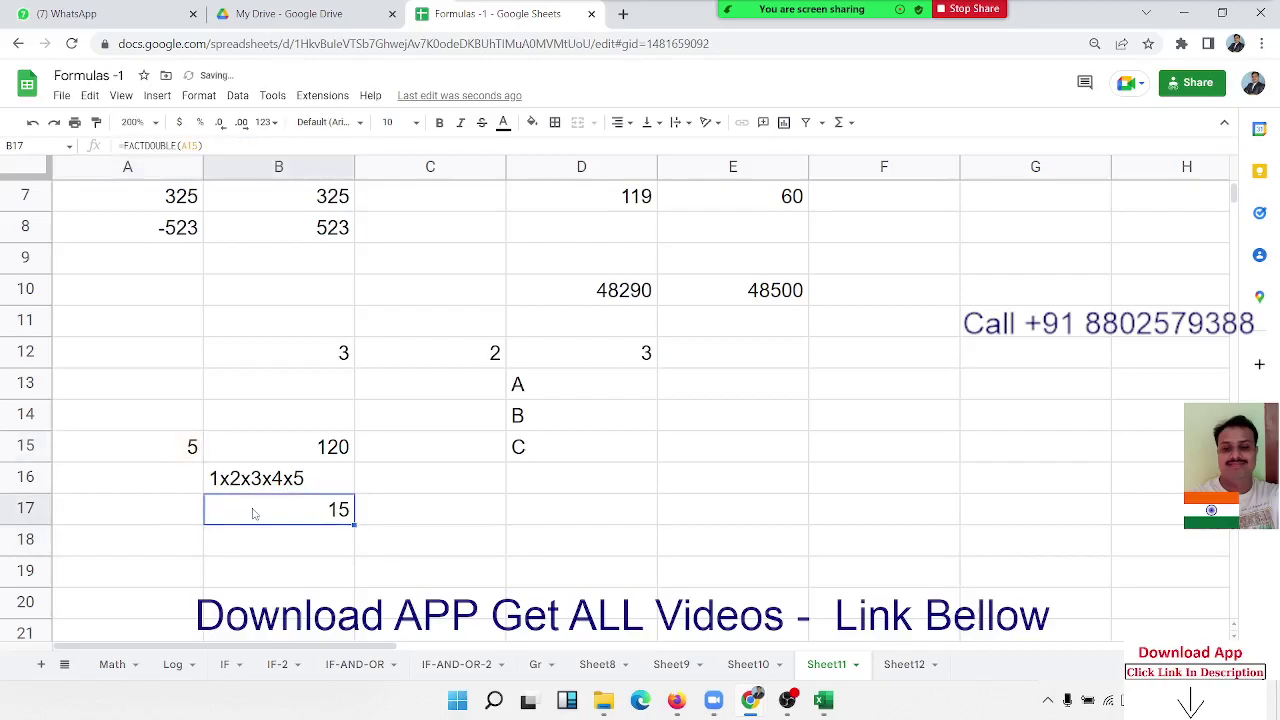
Write the double factorial expansion 1x3x5 in B18.
left_click(231, 551)
type("x")
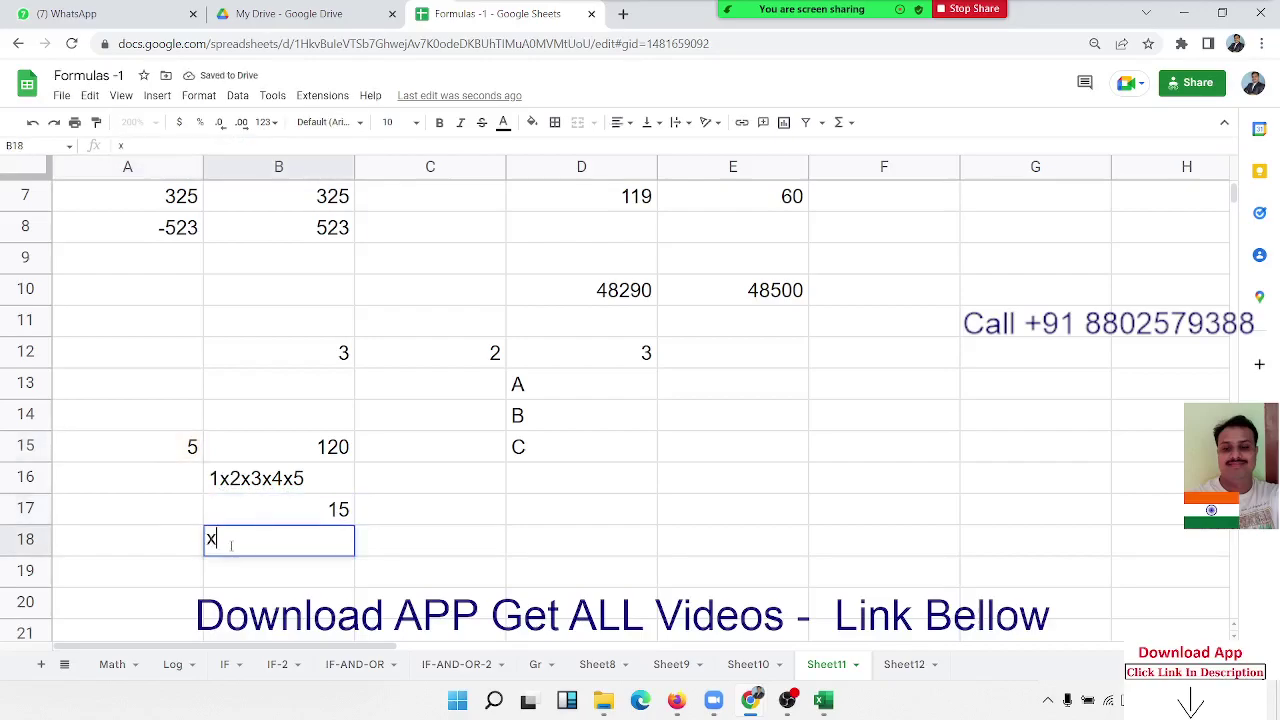
key("BackSpace")
type("1x")
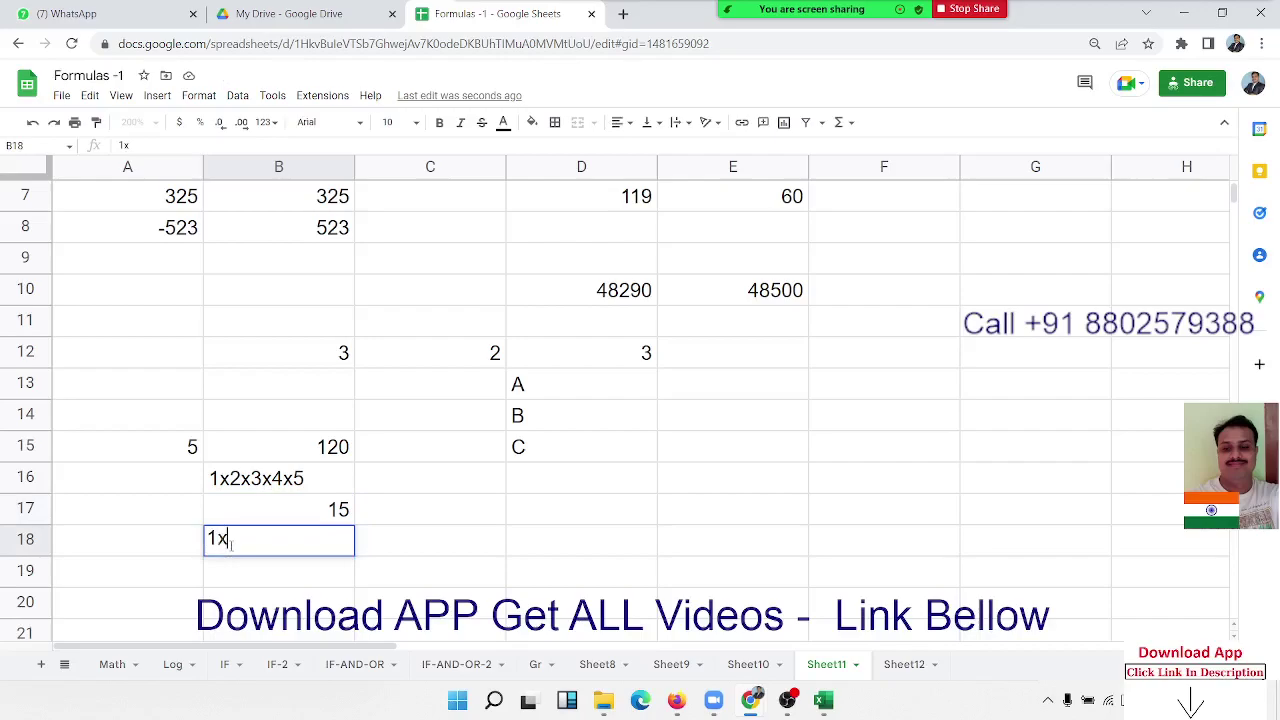
type("3x5")
key("Return")
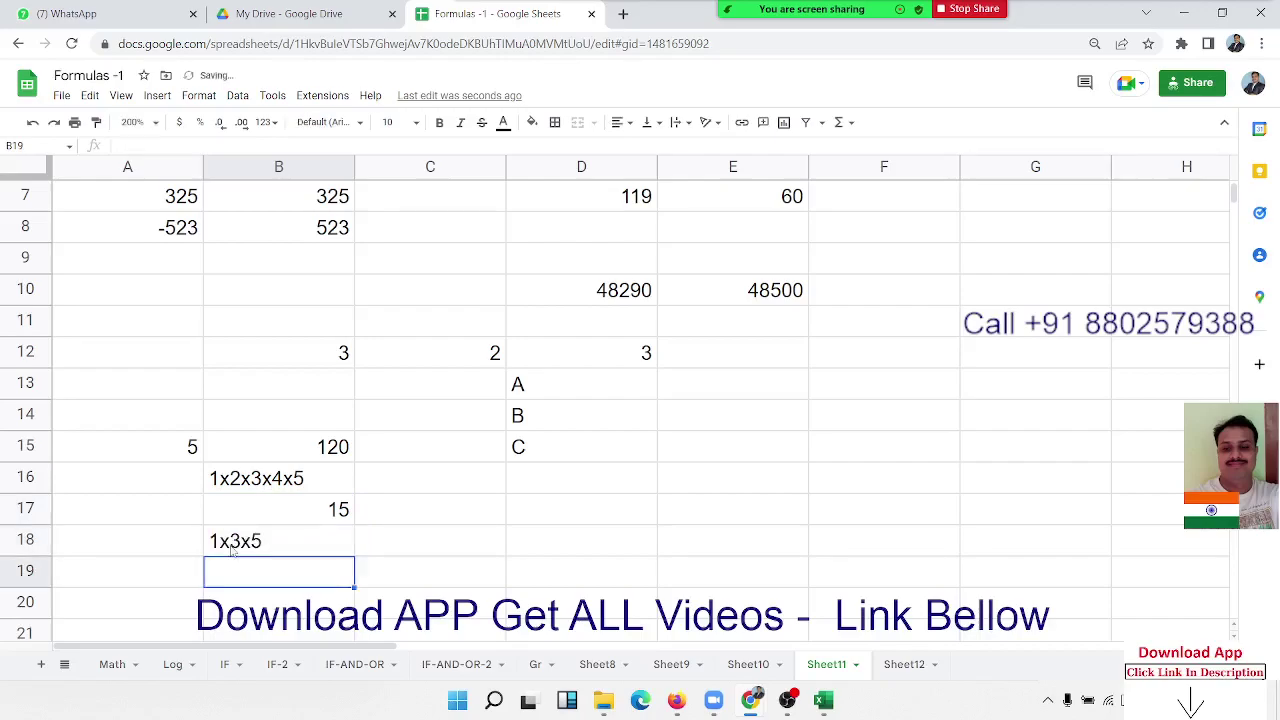
Change A15 to 6, making the factorial 720 and double factorial 48.
key("Up")
key("Up")
key("Up")
key("Up")
key("Left")
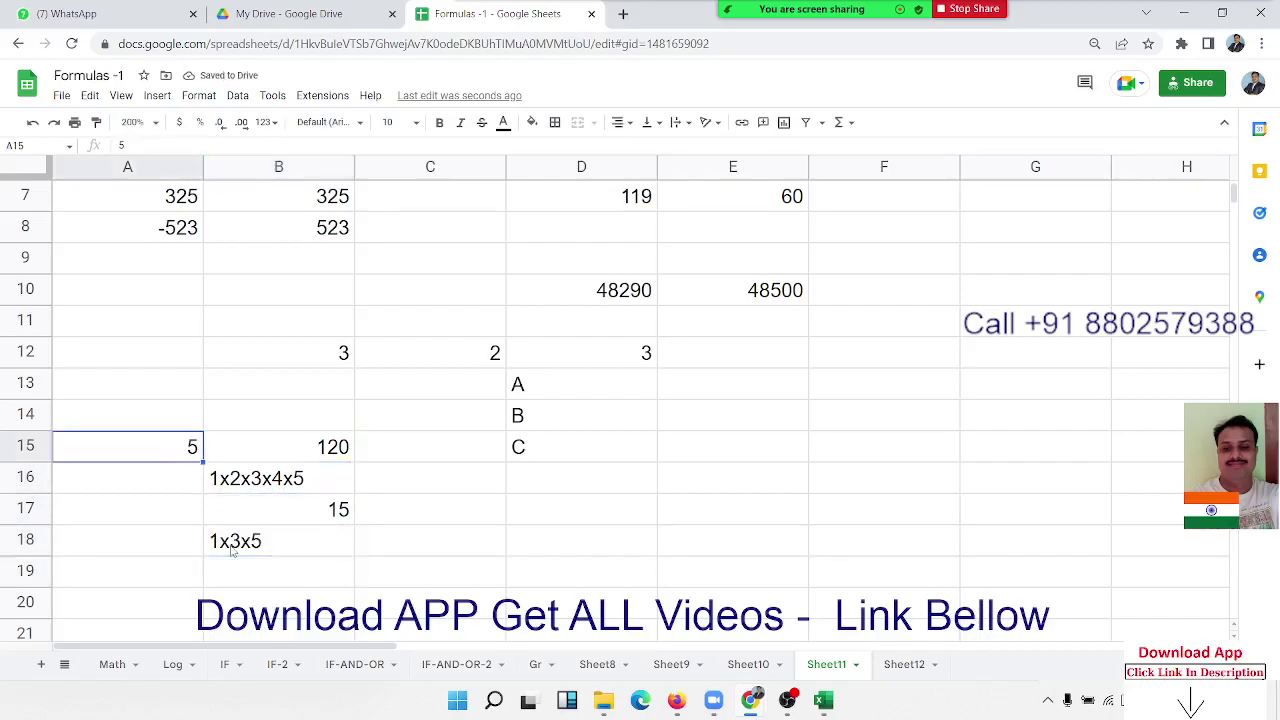
key("Down")
key("Right")
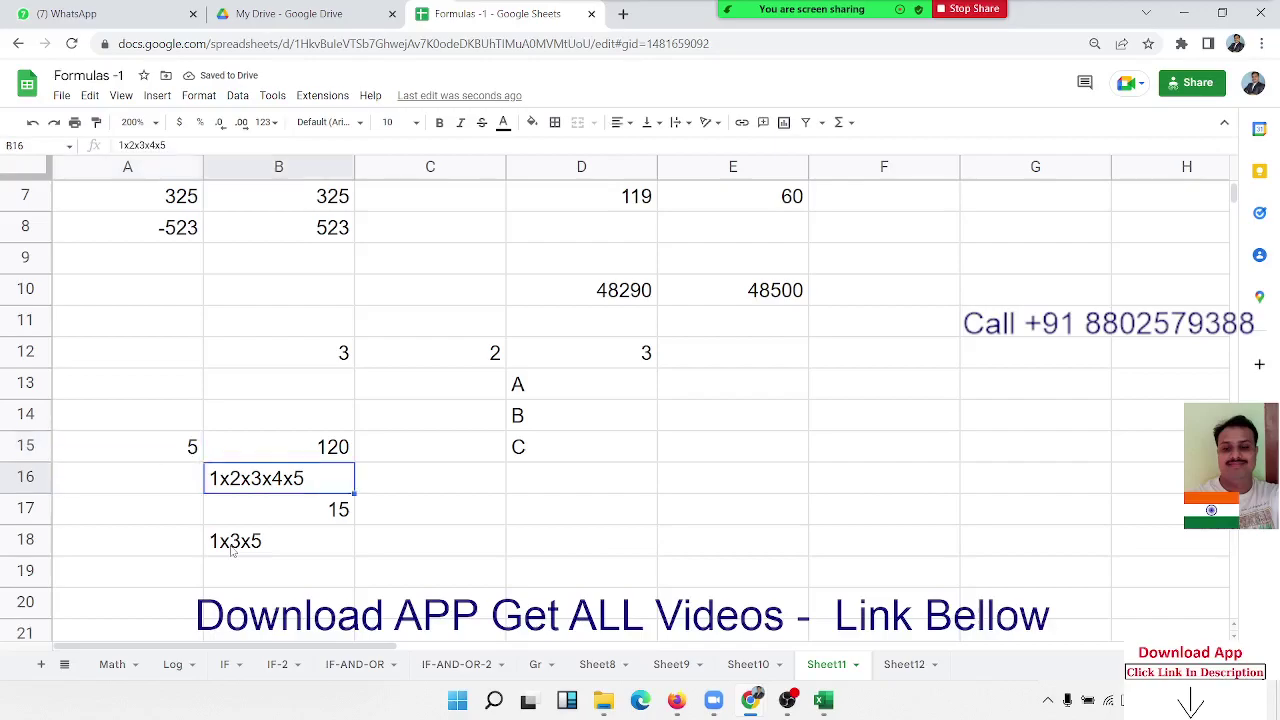
key("Left")
key("Up")
type("6")
key("Return")
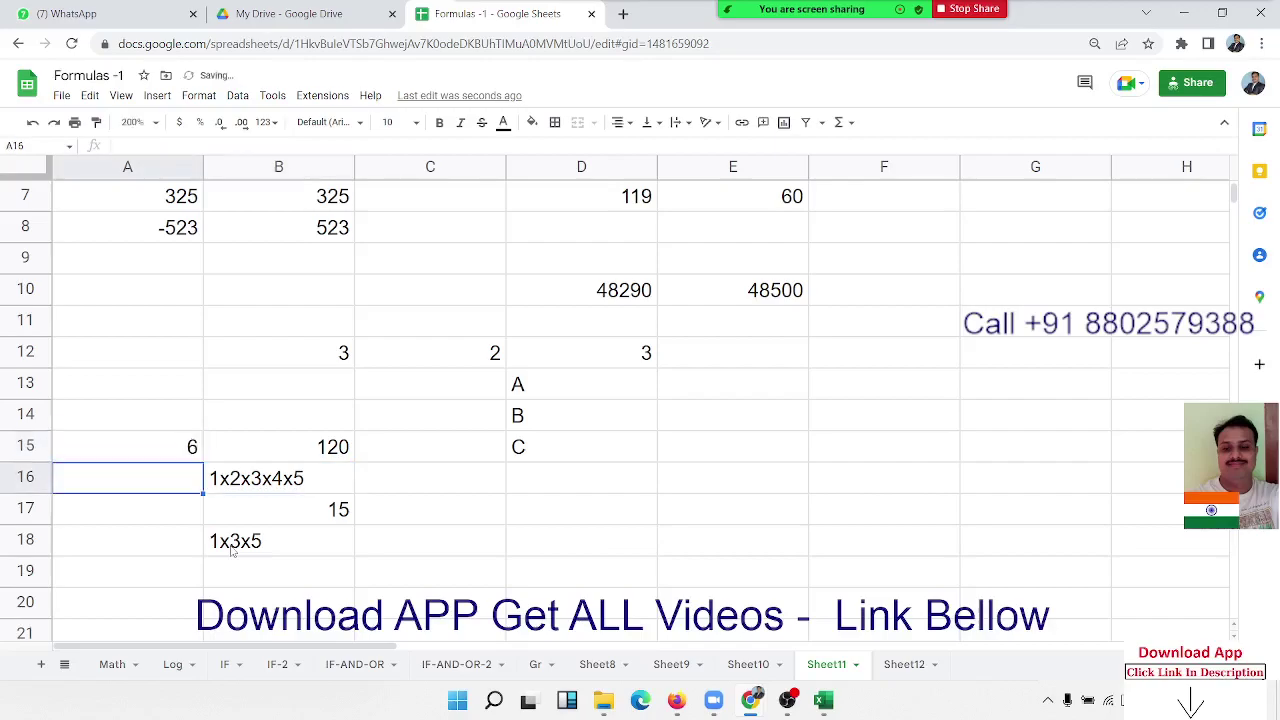
Replace the expansion in B18 with 2x4x6.
key("Down")
key("Down")
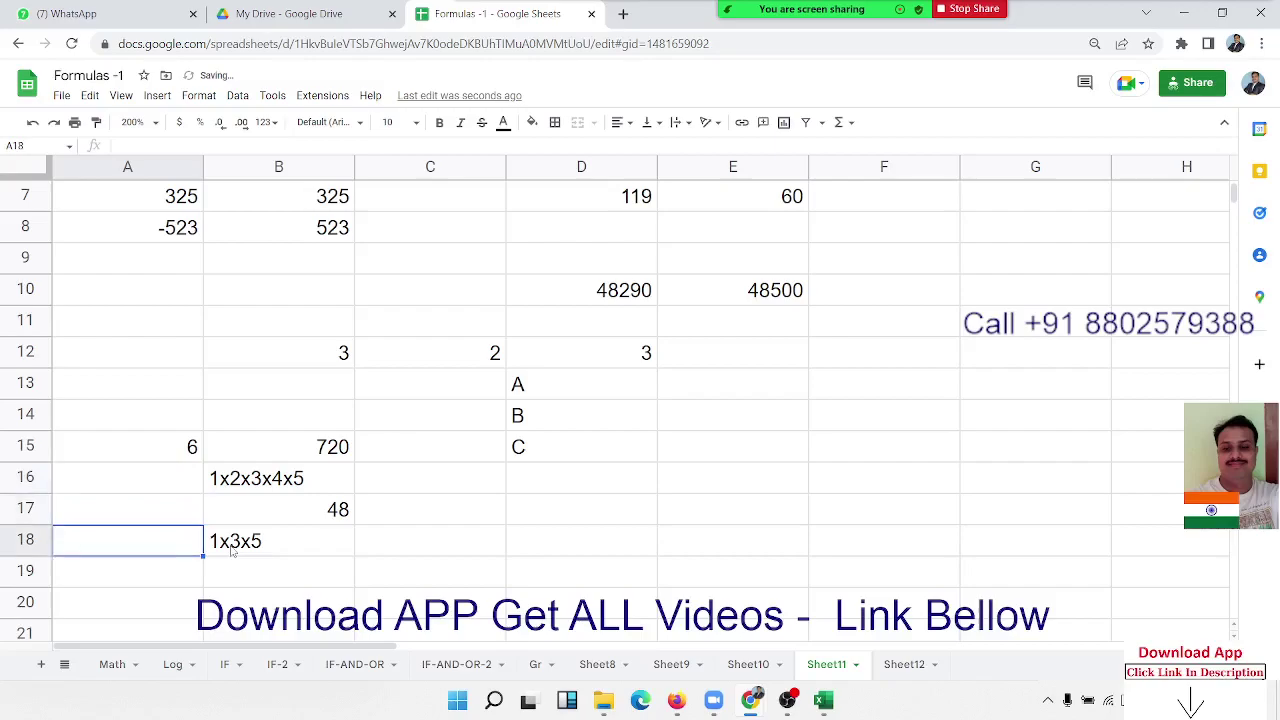
key("Right")
type("2")
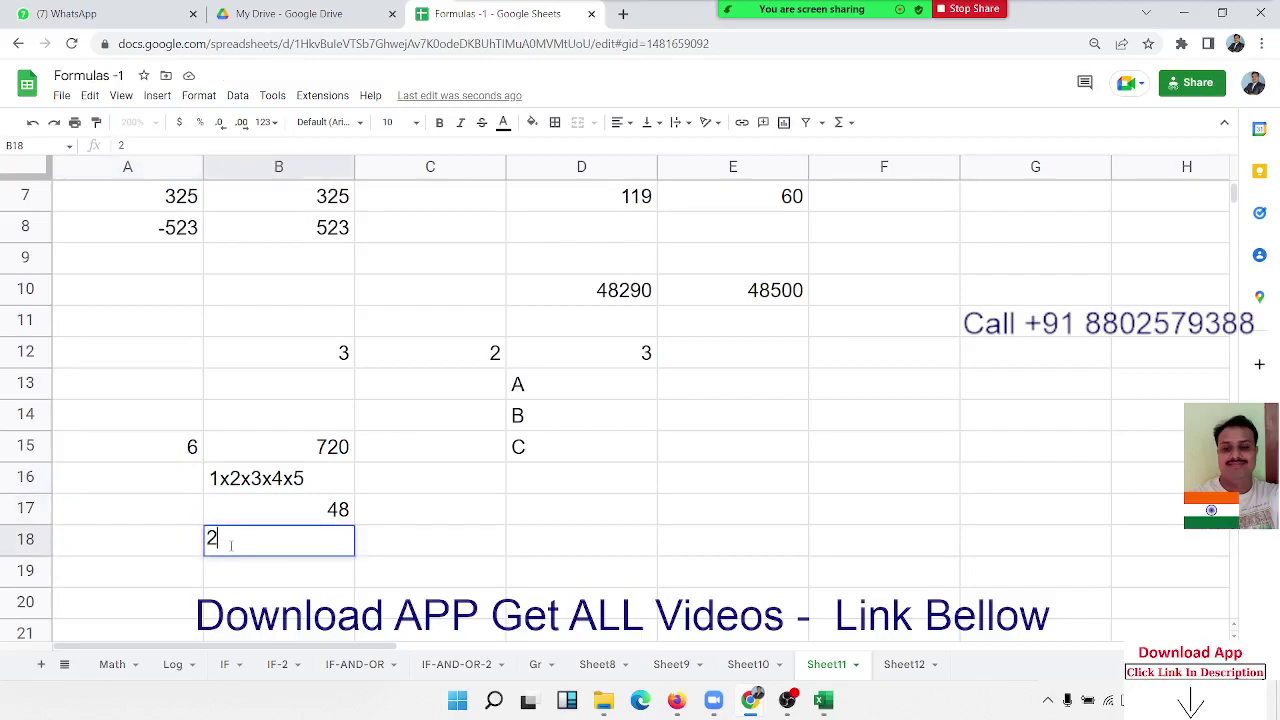
type("x4x6")
key("Return")
left_click(232, 545)
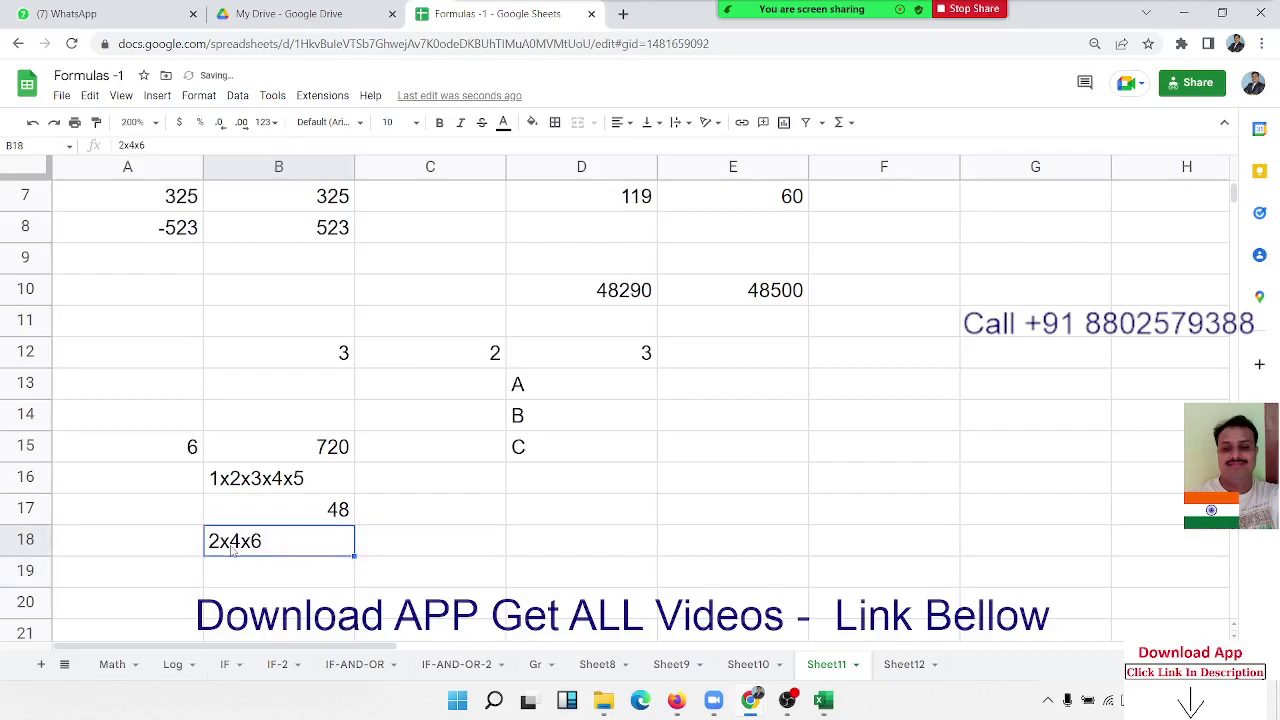
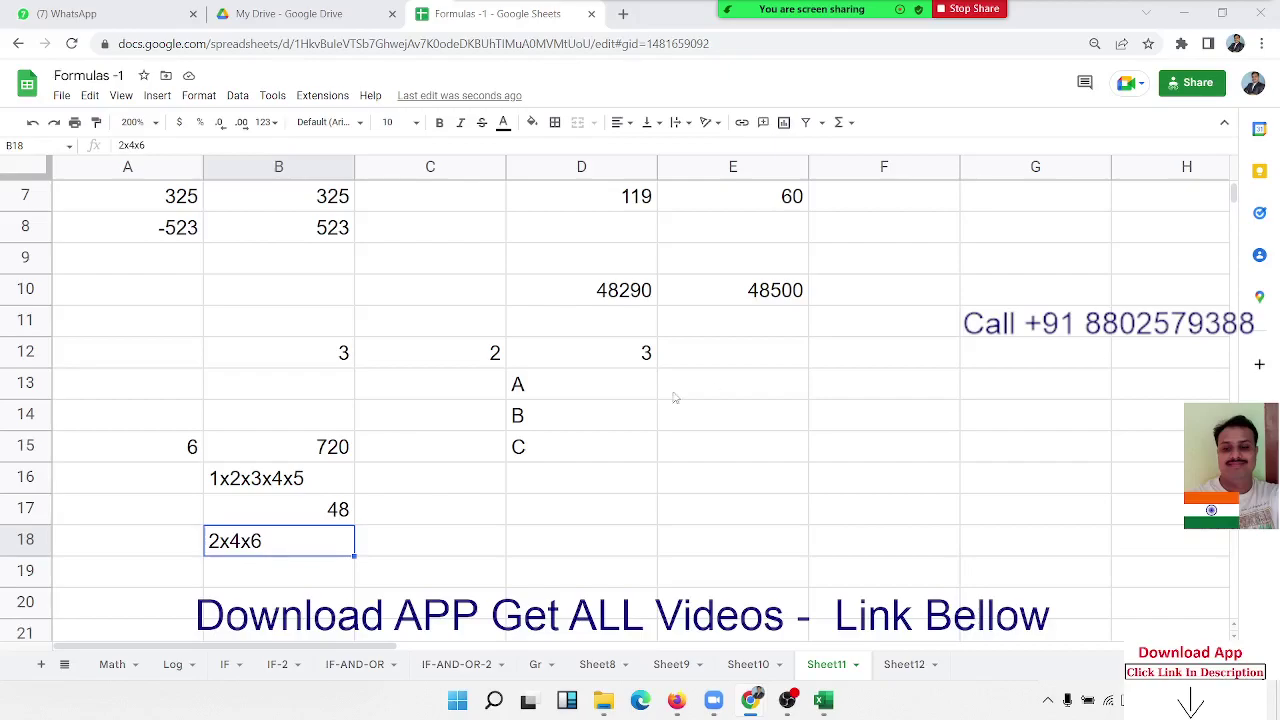
Enter the sample number 25.63 in cell D20.
left_click(625, 470)
left_click(803, 352)
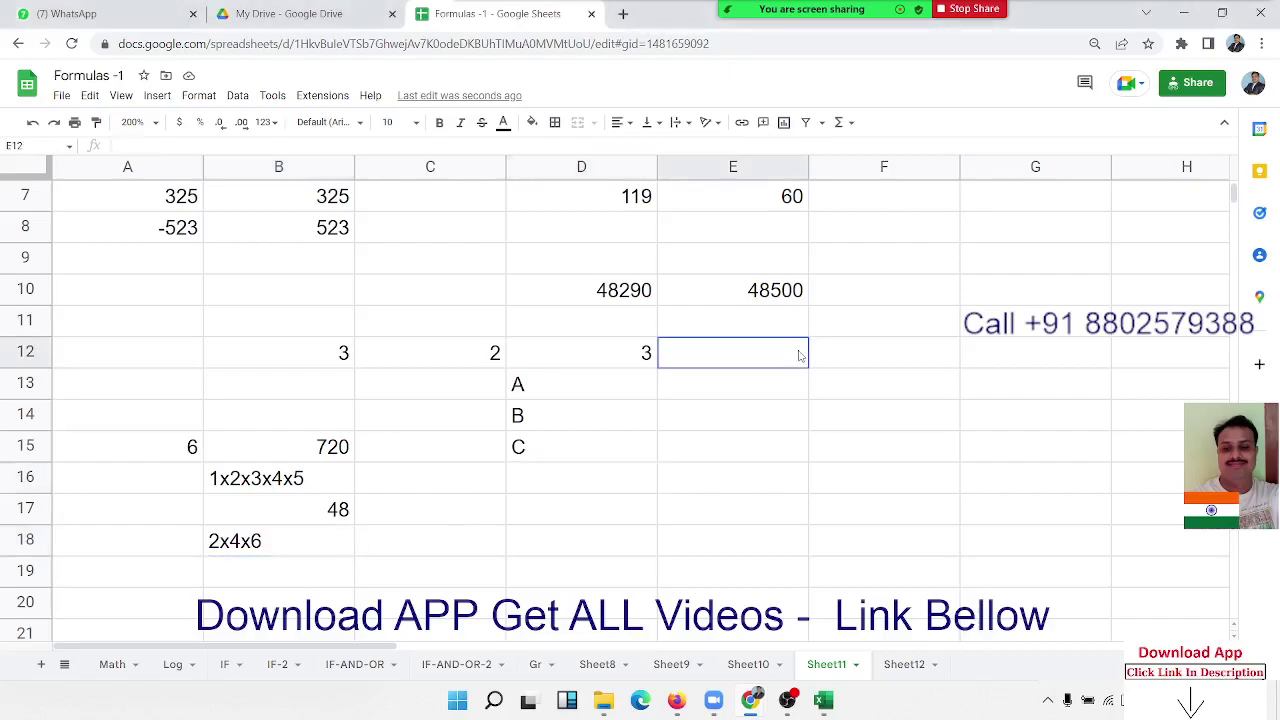
scroll(785, 425, "up", 2)
scroll(782, 424, "down", 4)
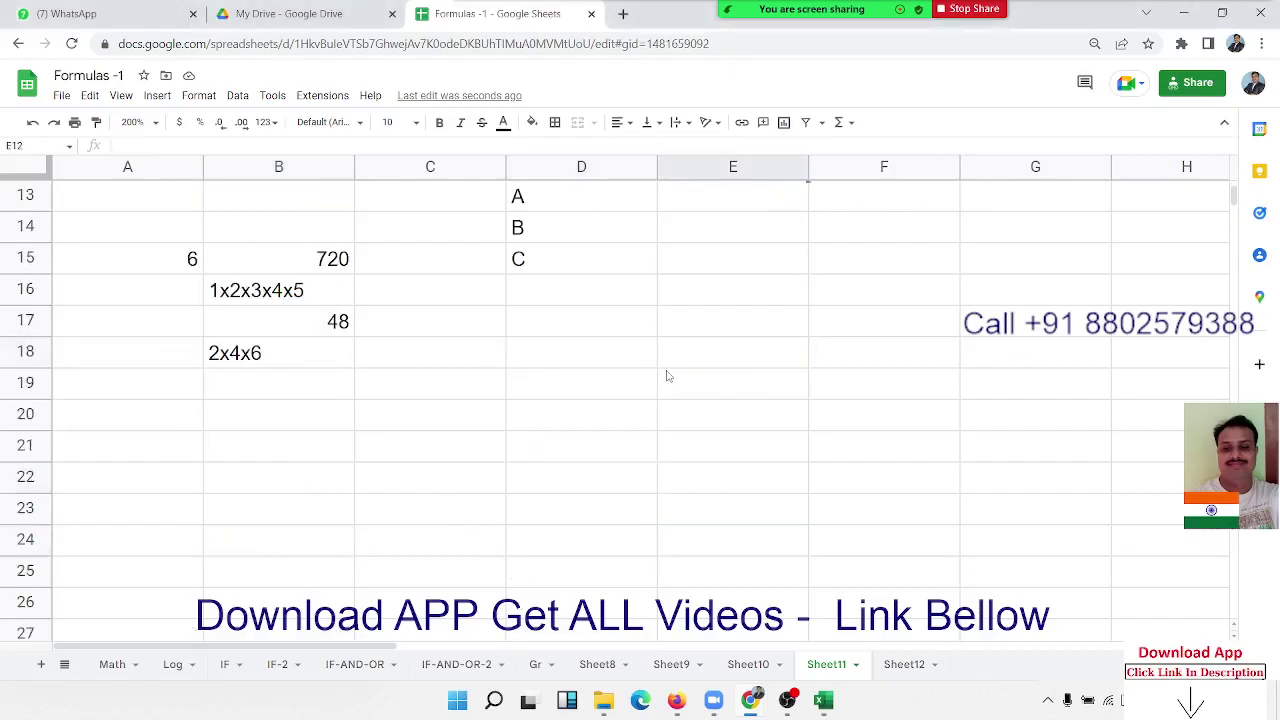
scroll(666, 376, "down", 3)
left_click(537, 238)
type("25")
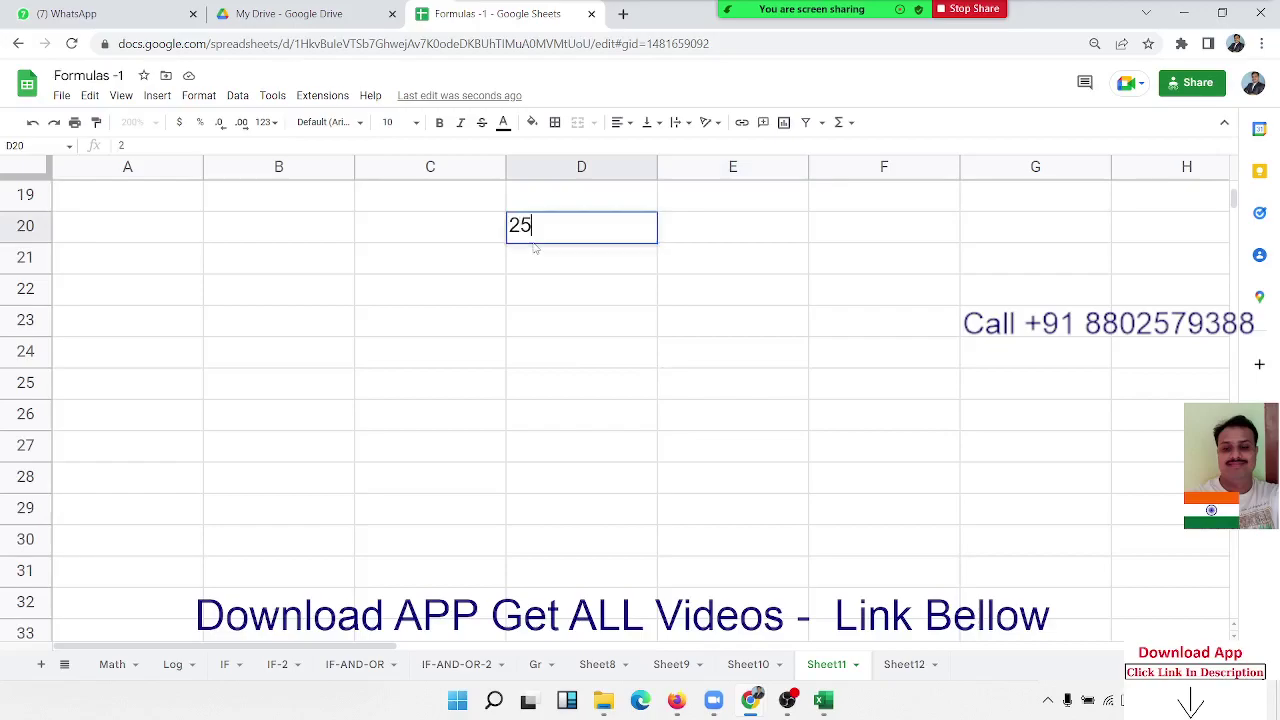
type(".63")
key("Tab")
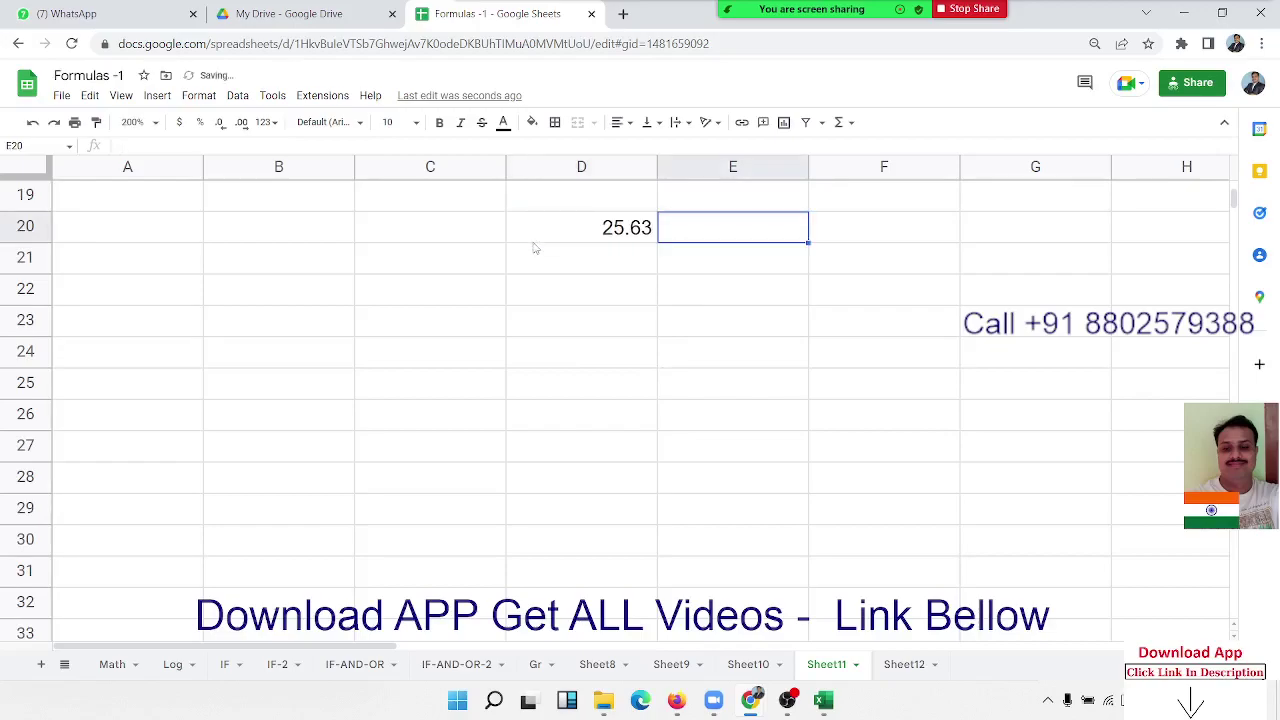
Replace the stray 0 in E20 with =INT(D20), showing 25.
type("0")
key("Return")
key("Up")
key("Delete")
type("=i")
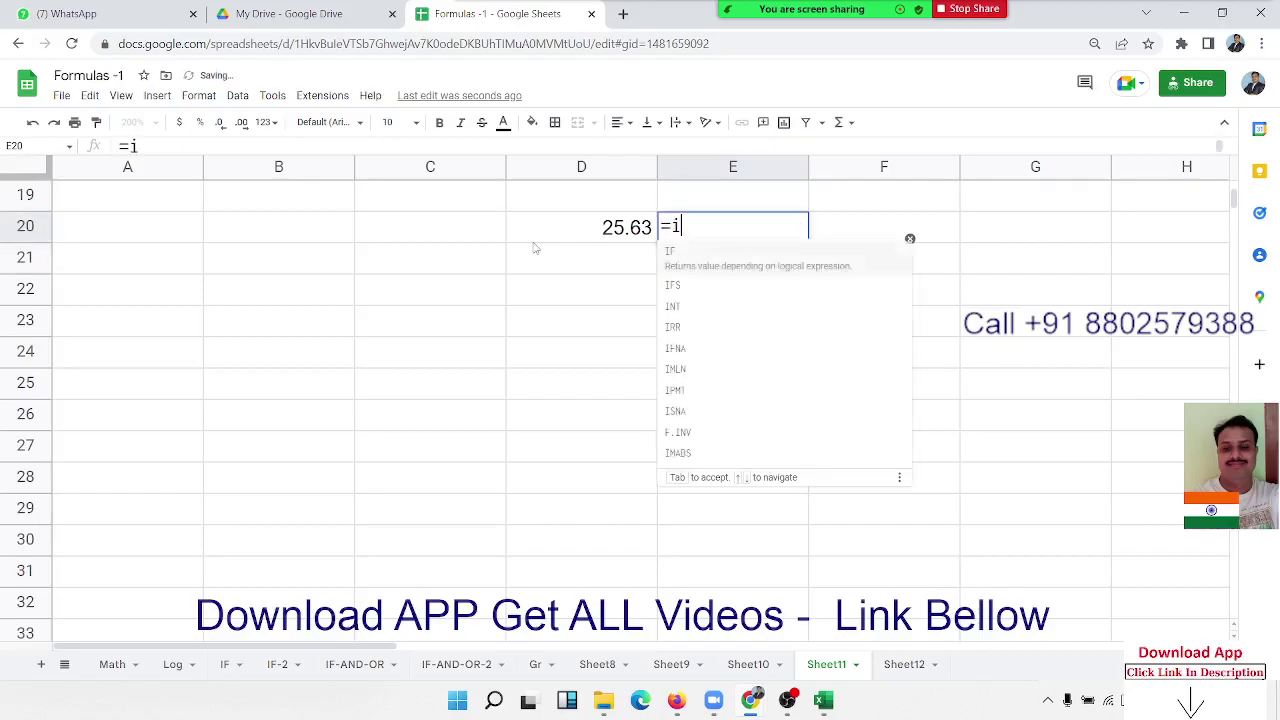
type("nt")
key("Tab")
key("Up")
key("Down")
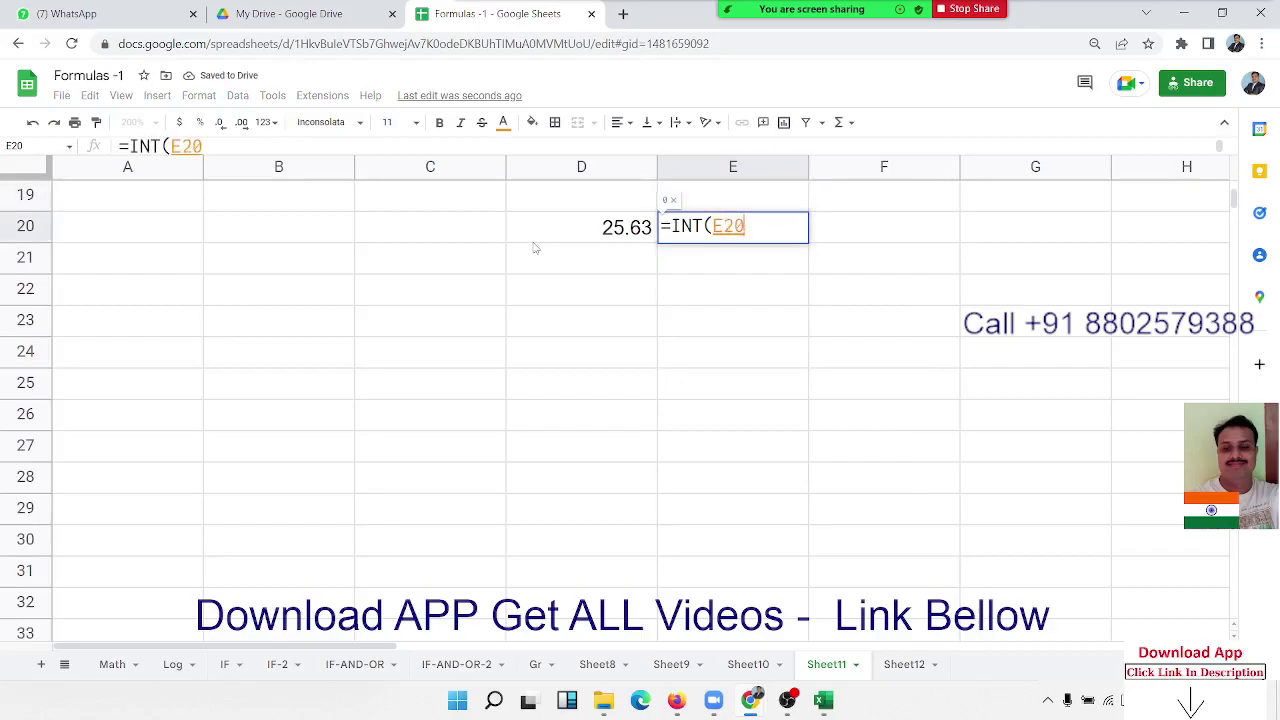
key("Left")
key("Return")
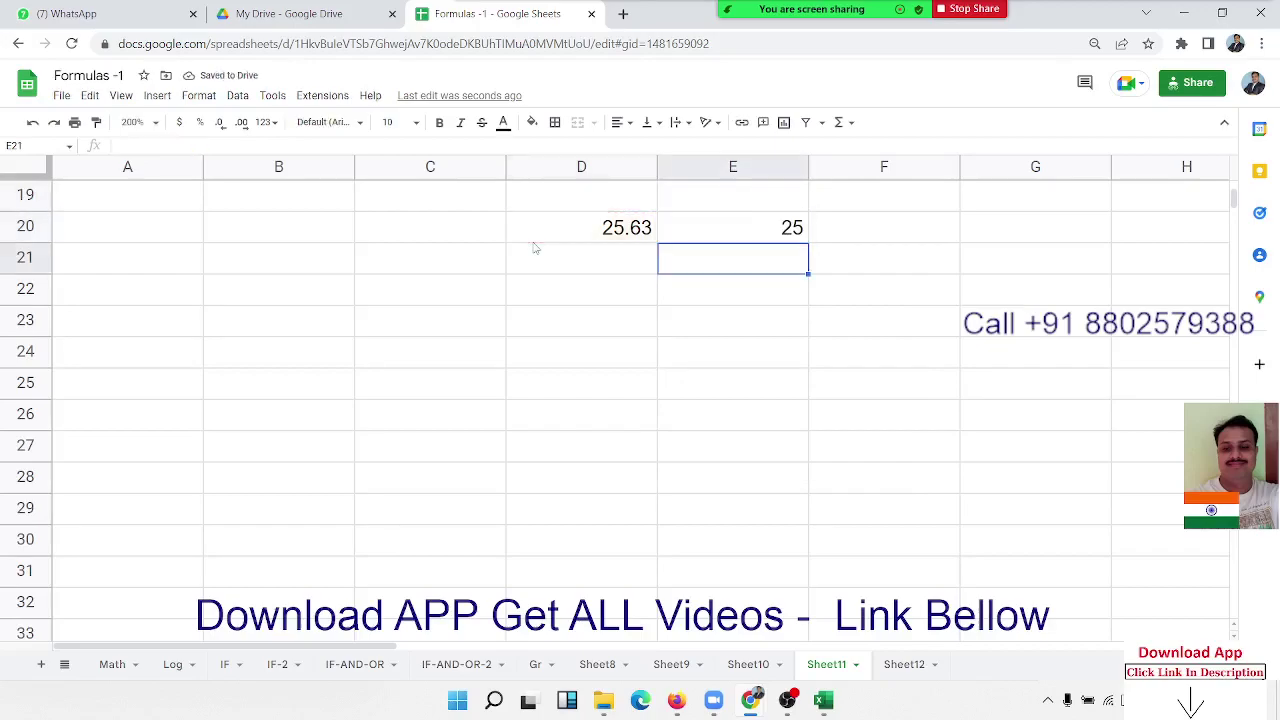
Enter =D20-INT(D20) in E21 to show the decimal part 0.63.
key("Up")
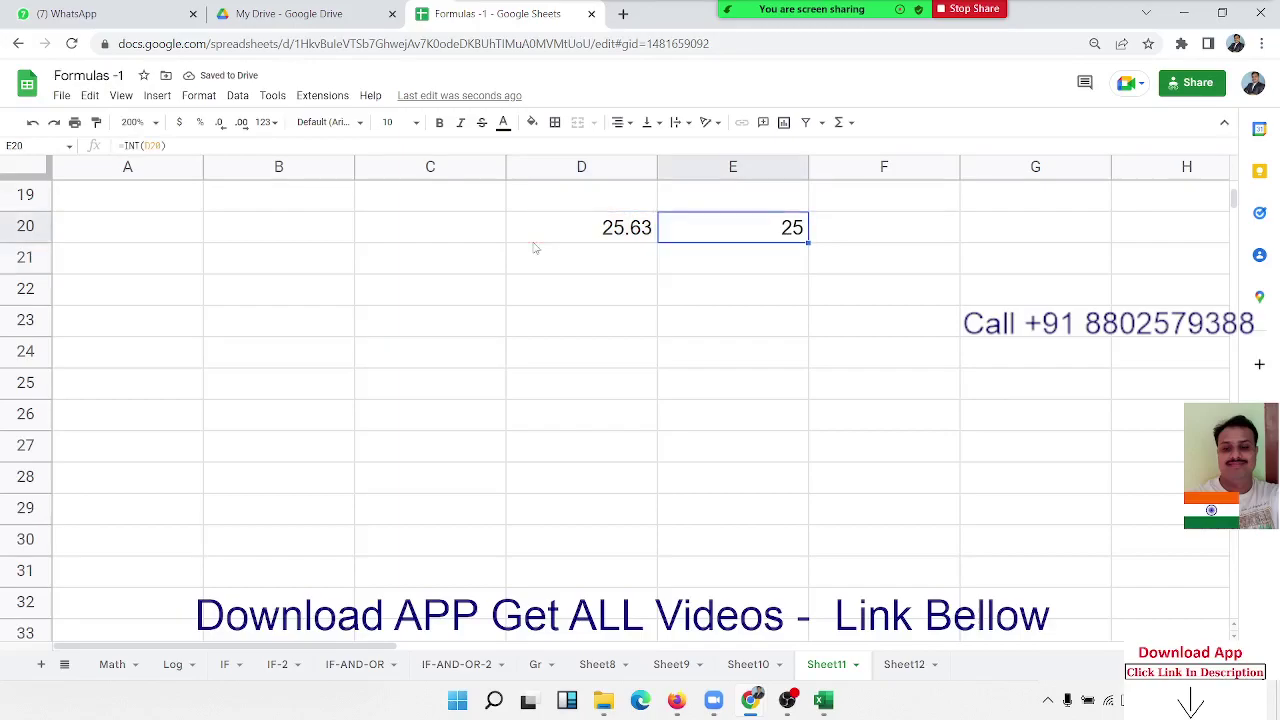
key("Down")
type("=")
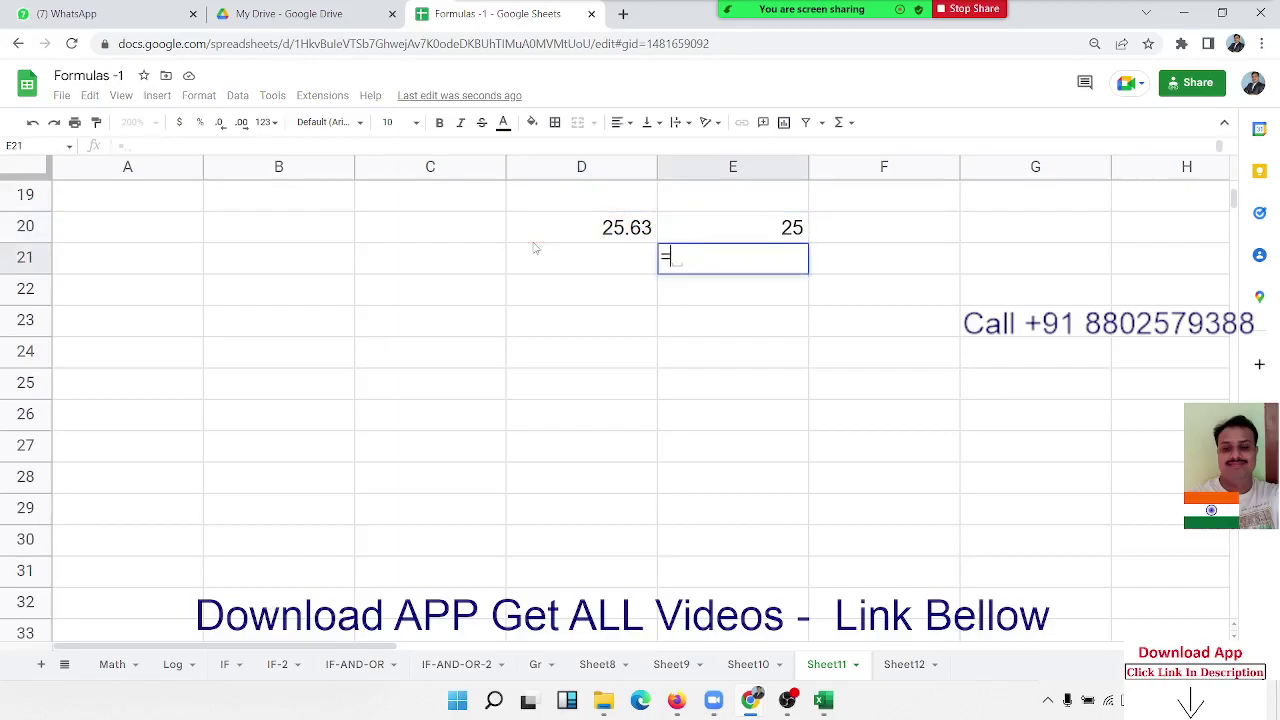
left_click(535, 249)
key("Up")
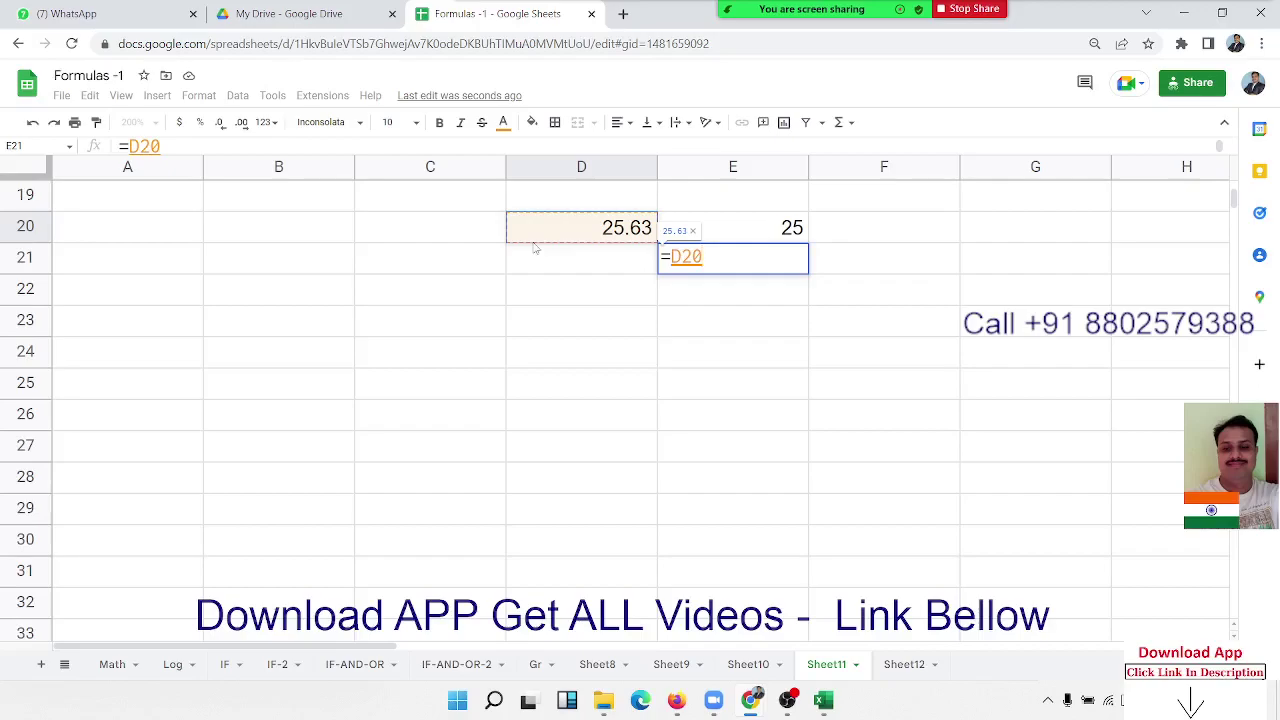
type("-in")
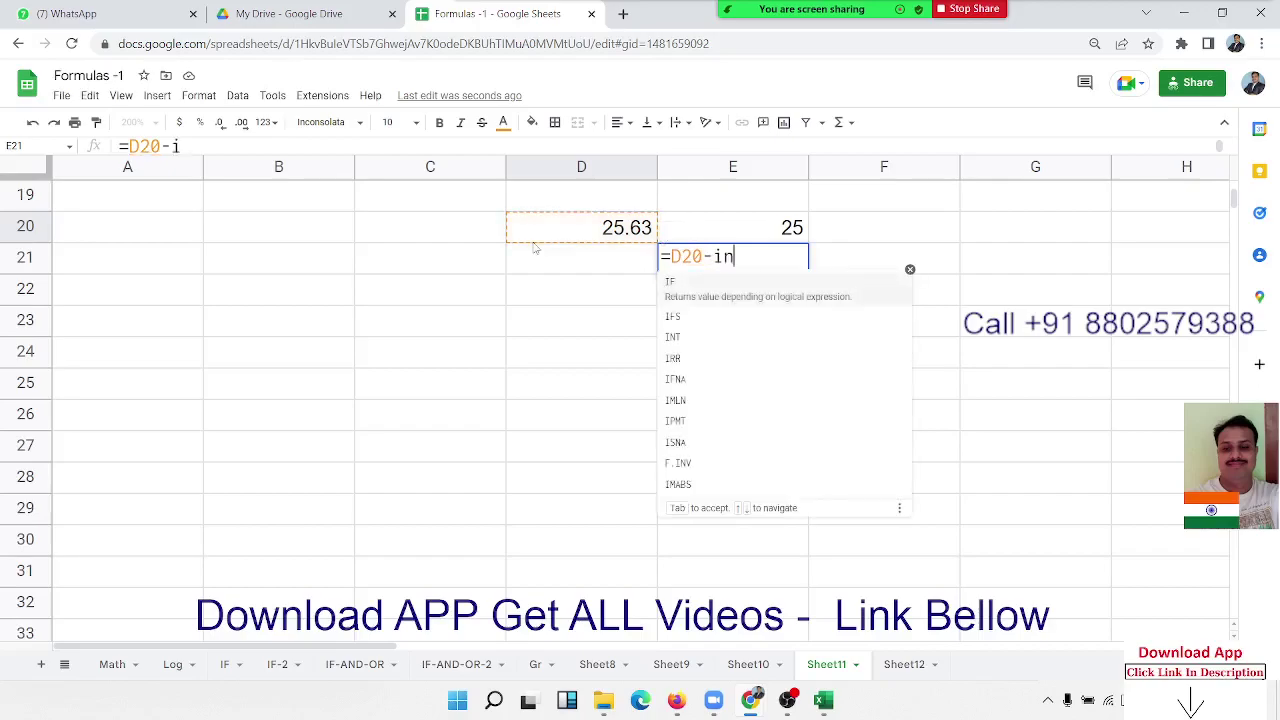
type("t")
key("Tab")
left_click(535, 249)
key("Up")
key("Return")
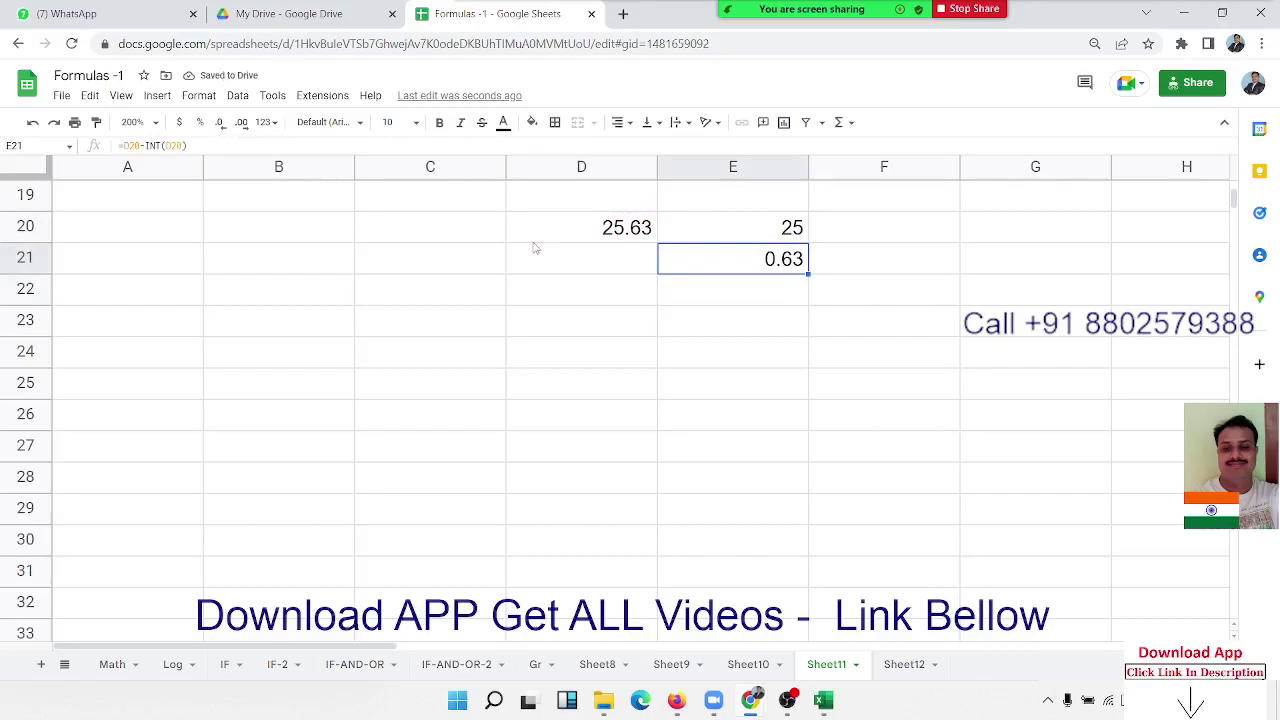
key("Down")
key("Down")
key("Left")
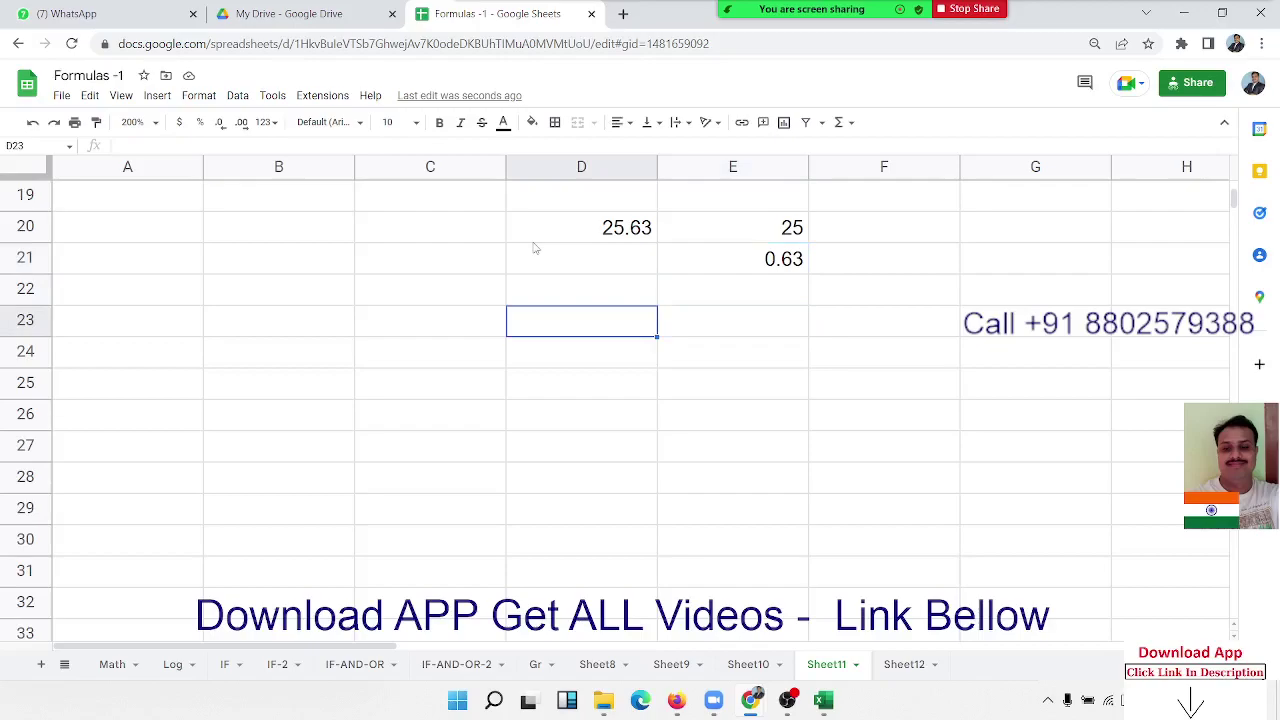
Enter 14 in D23 and 5 in E23, discarding a started formula in F23.
type("14")
key("Tab")
type("5")
key("Tab")
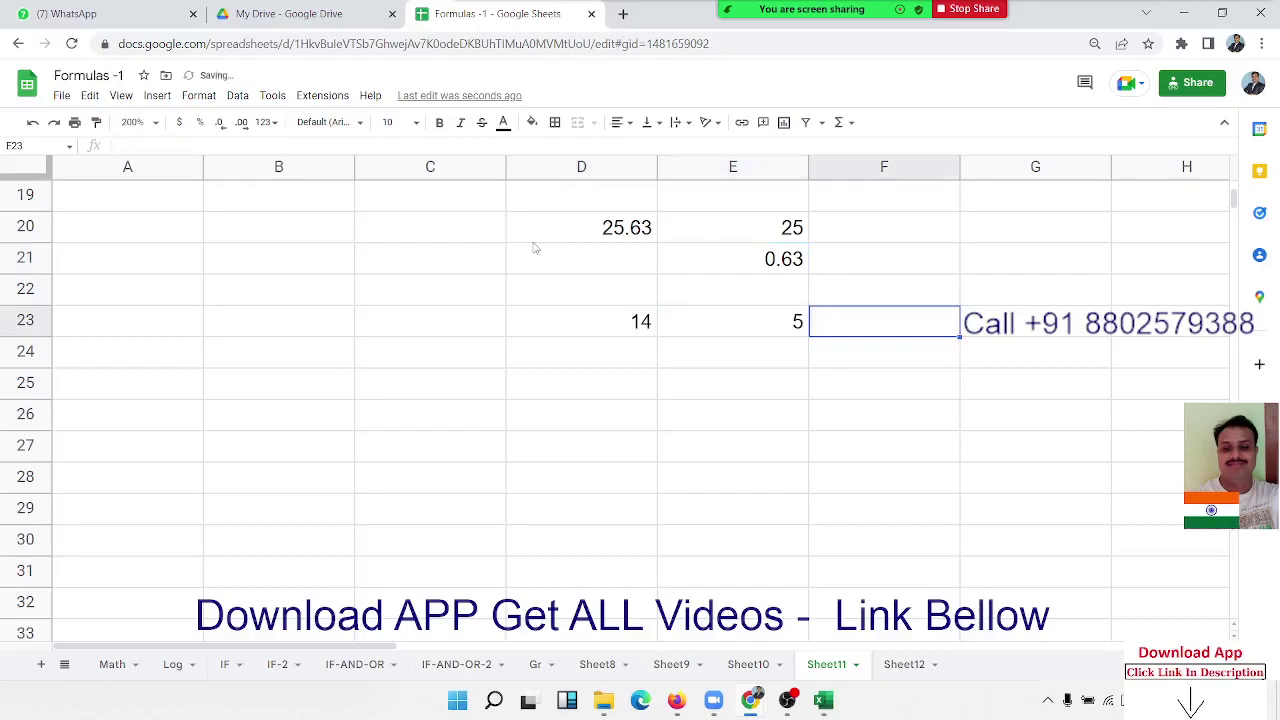
type("=ro")
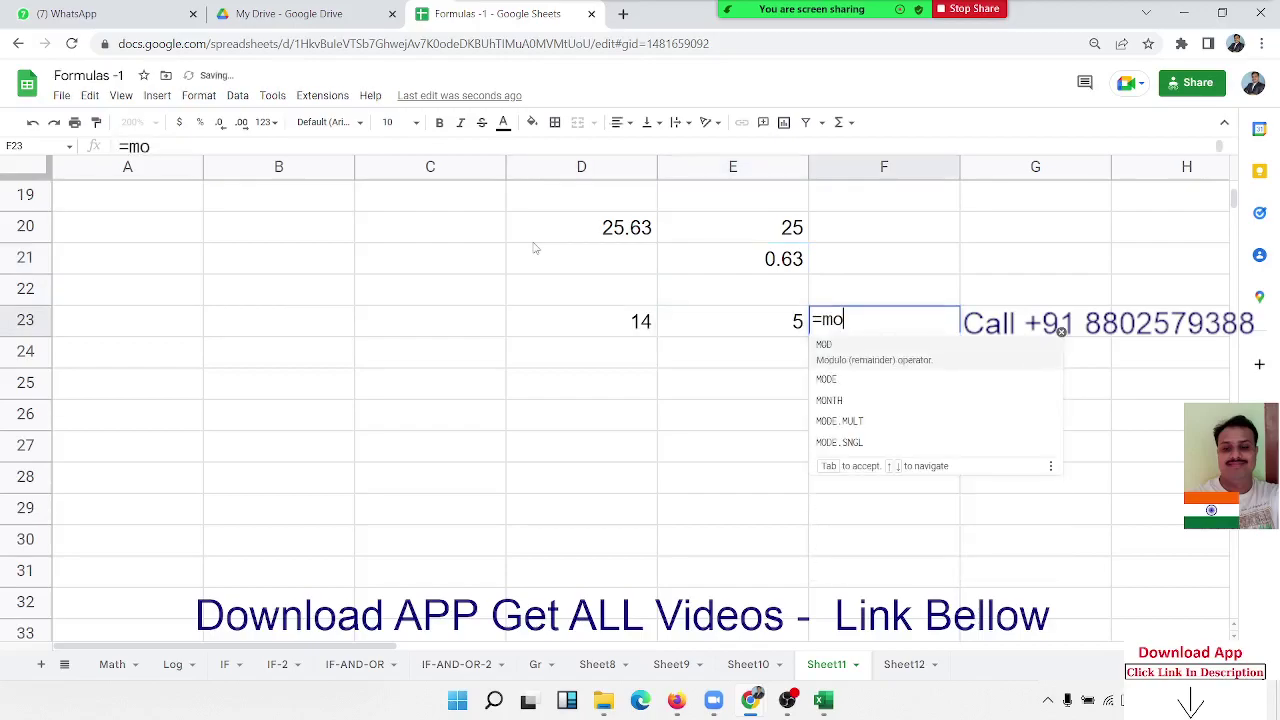
key("Escape")
Review the INT and decimal-part formulas in E20 and E21, then return to F23.
key("Up")
key("Up")
key("Up")
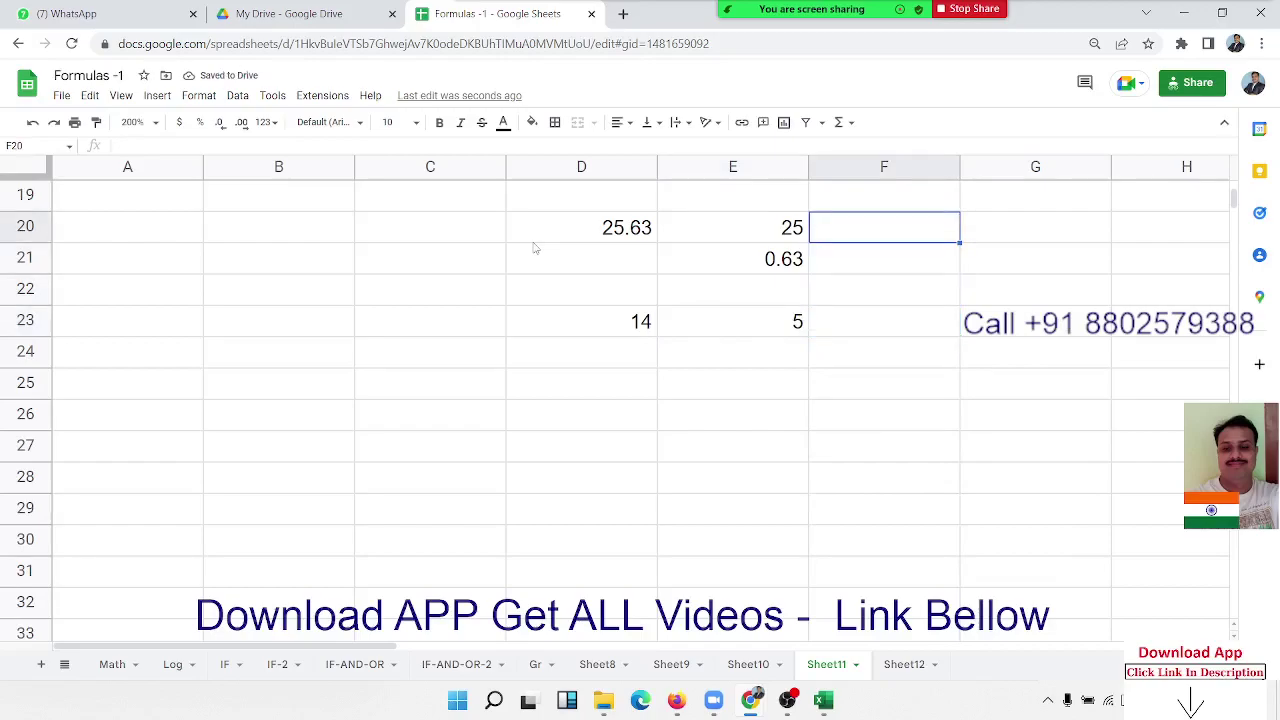
key("Left")
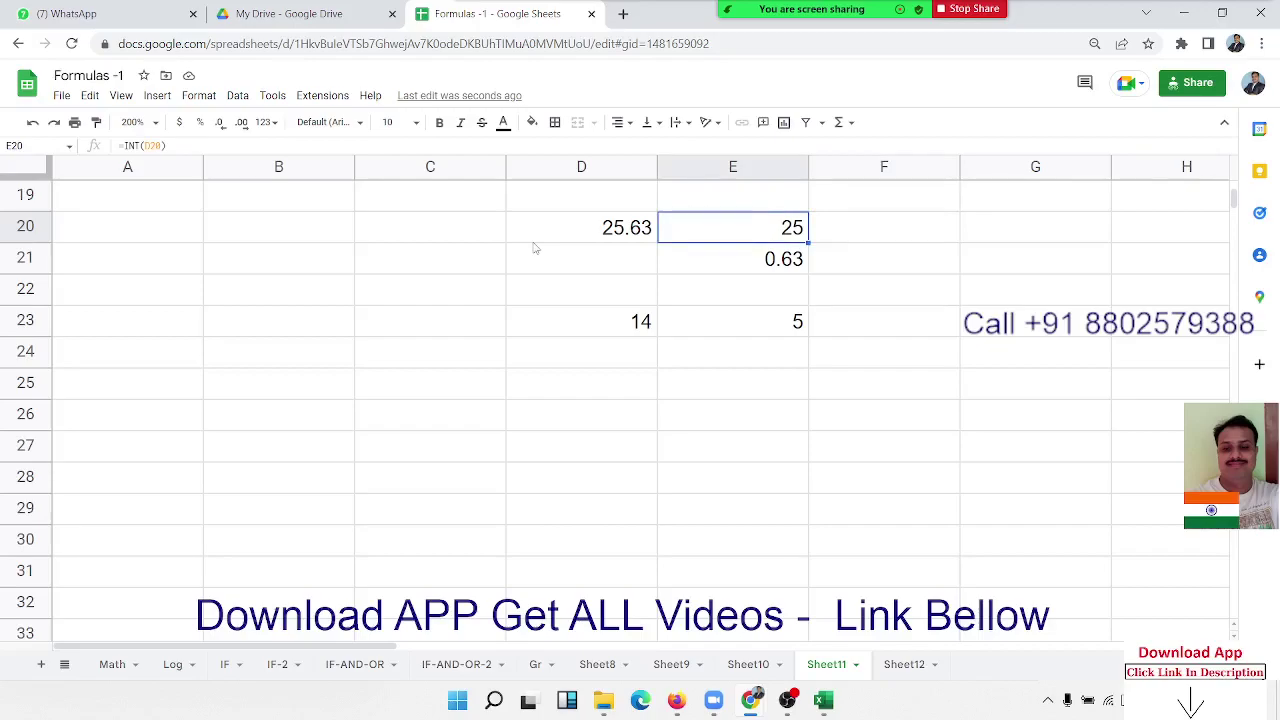
key("Down")
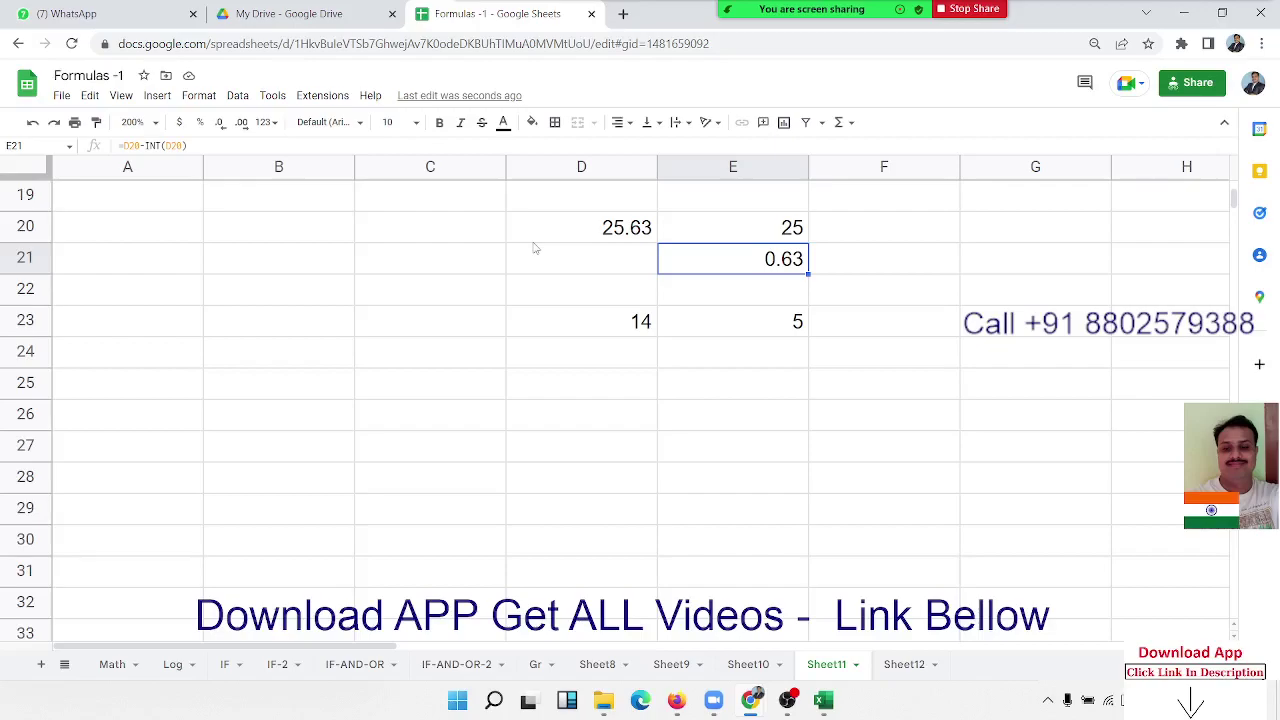
key("F2")
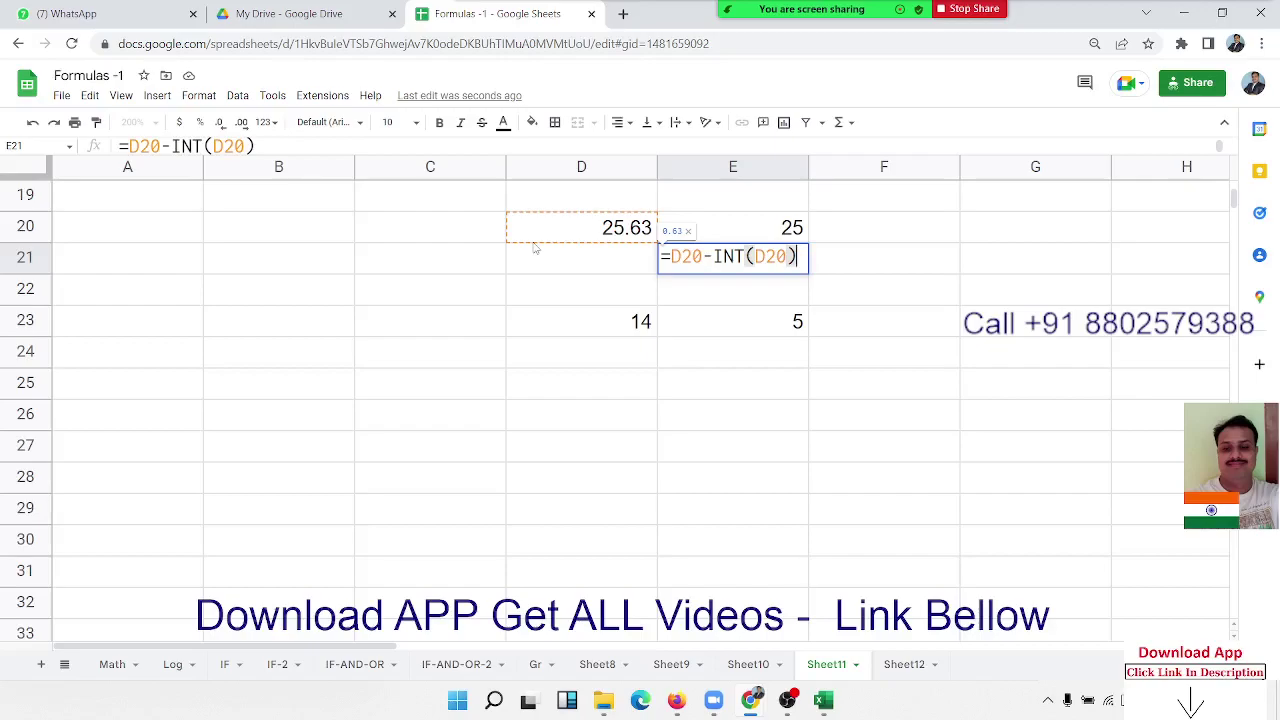
key("Return")
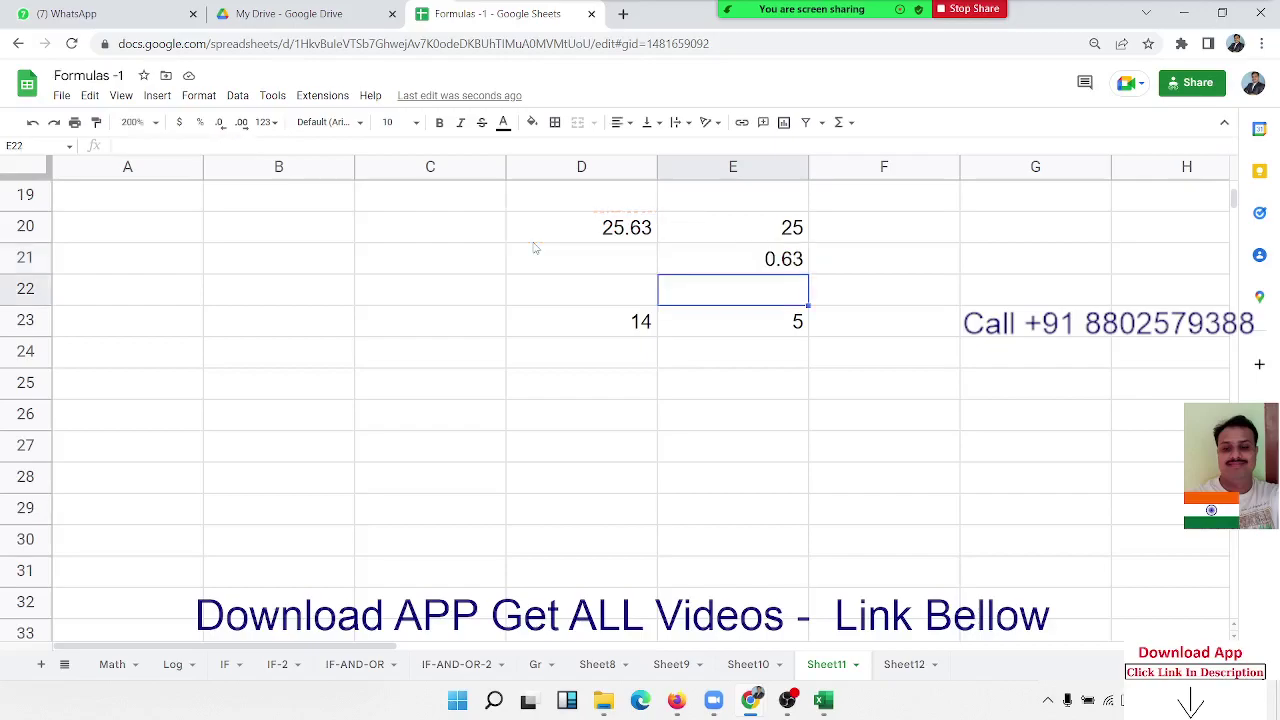
key("Down")
key("Right")
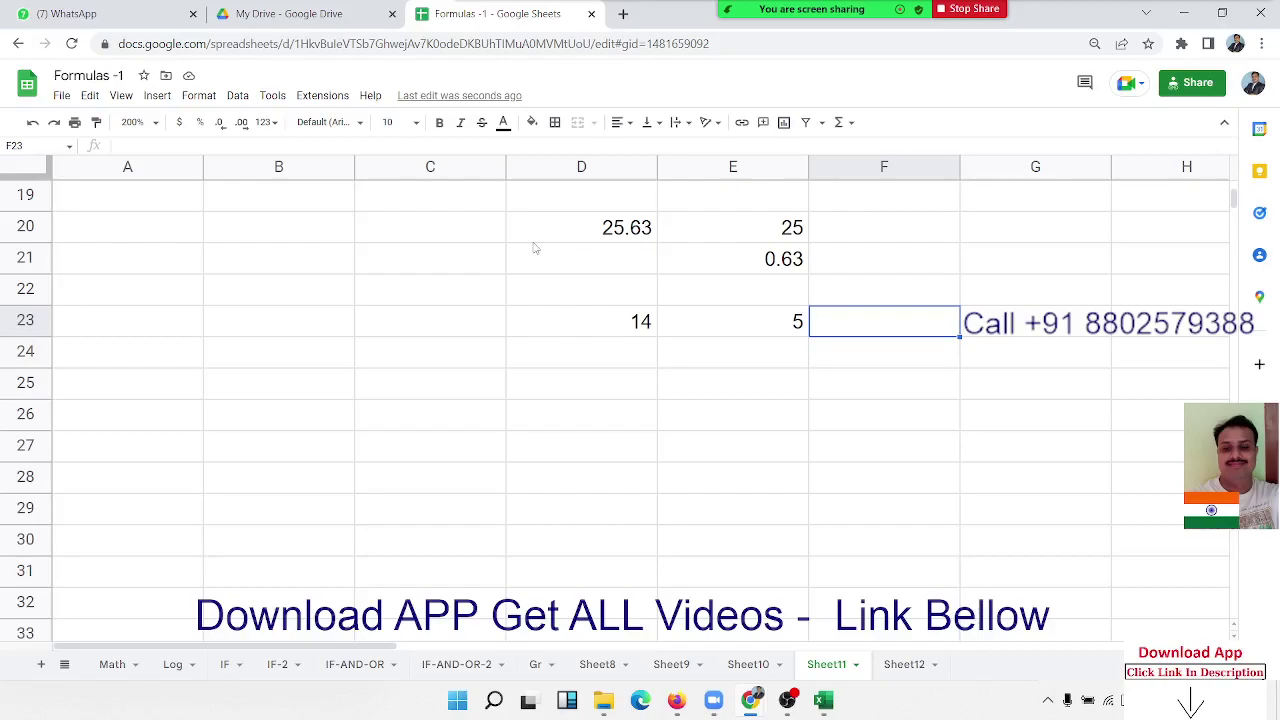
Enter =MOD(D23,E23) in F23 to return the remainder 4.
type("=")
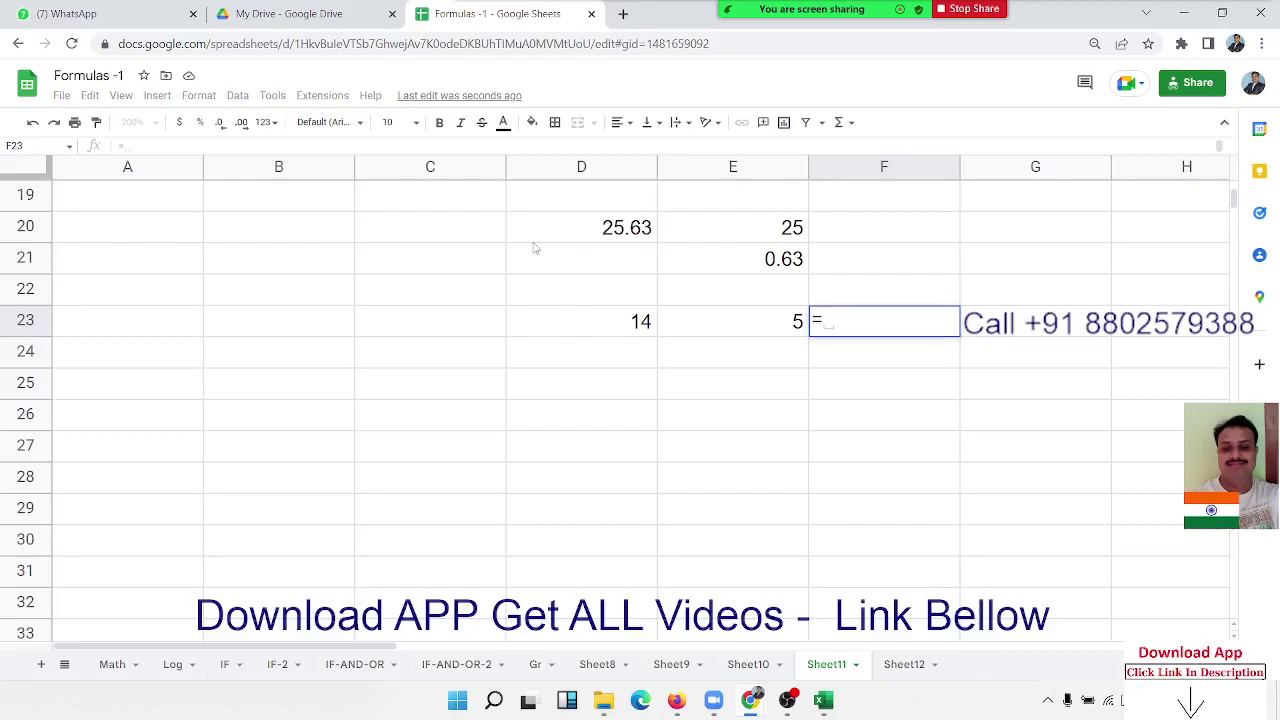
type("mod")
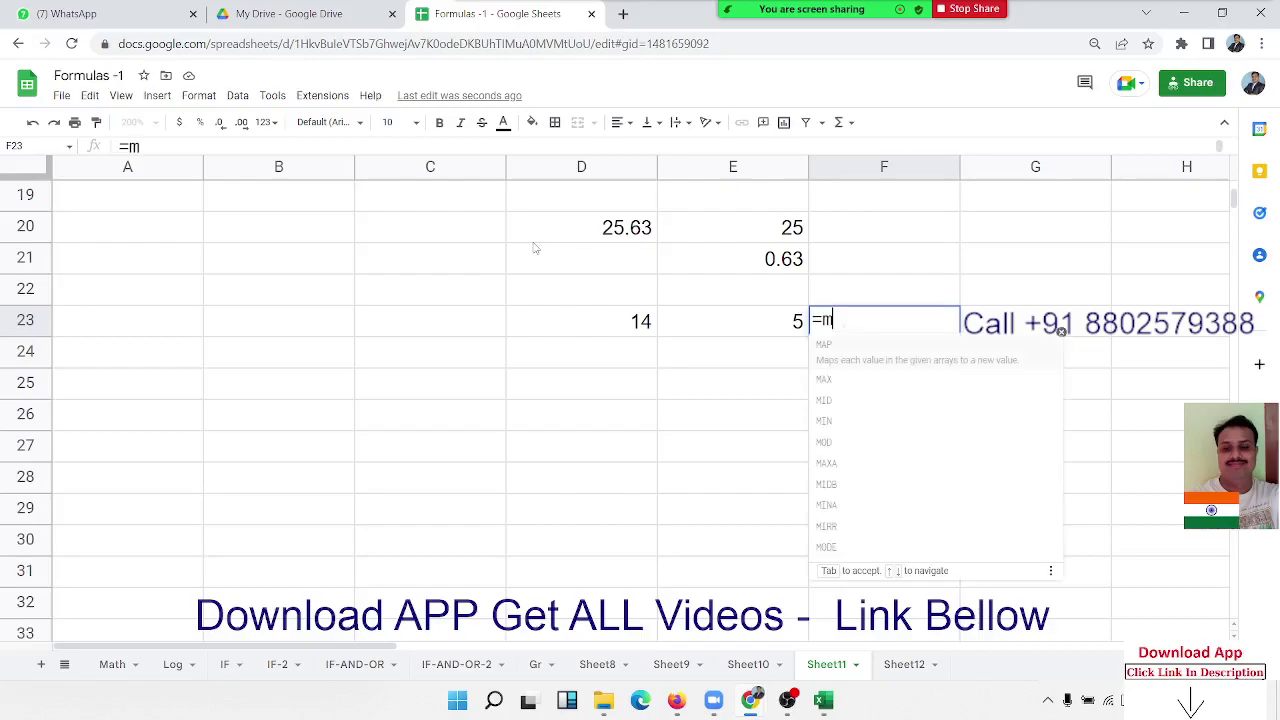
key("Tab")
key("Left")
key("Left")
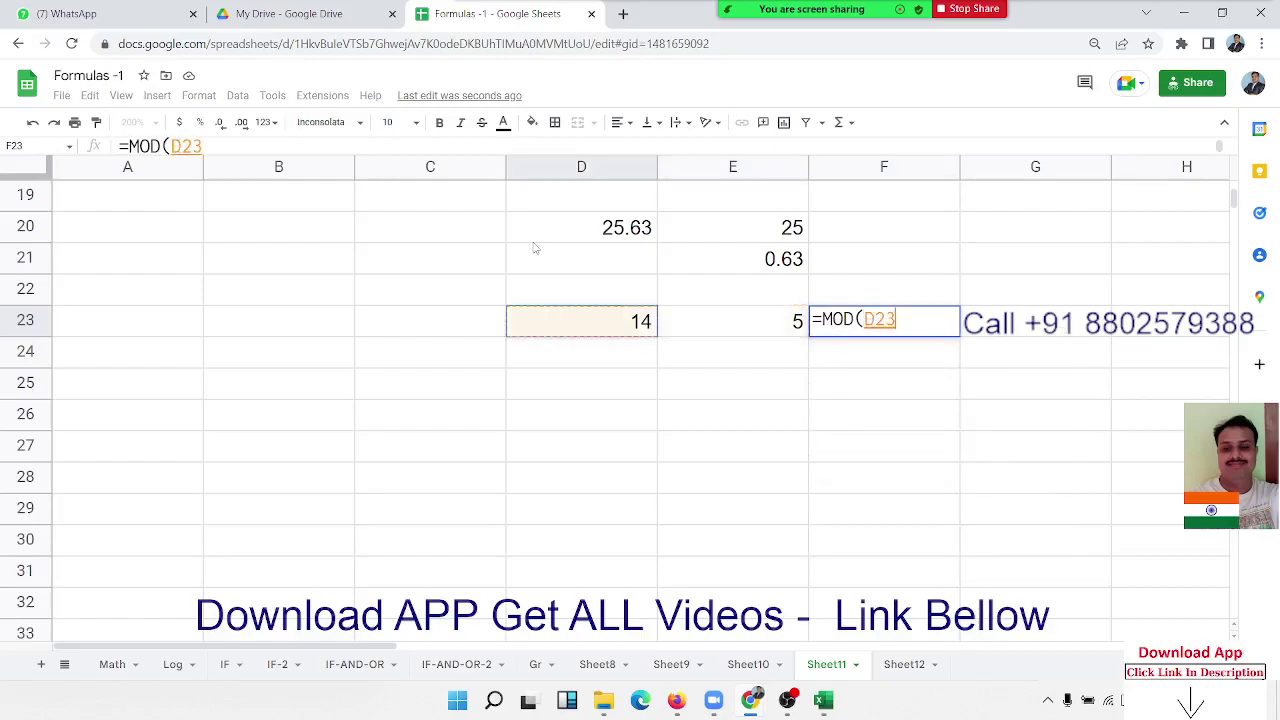
type(",")
key("Left")
key("Return")
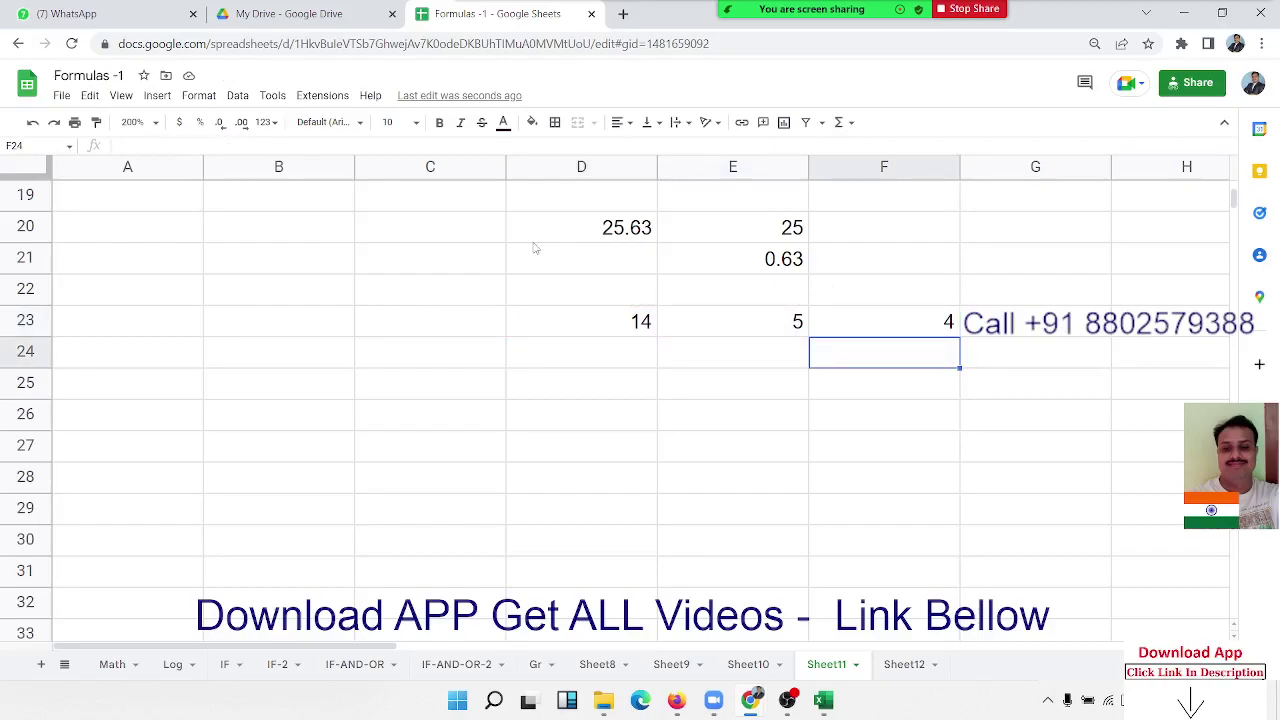
key("Up")
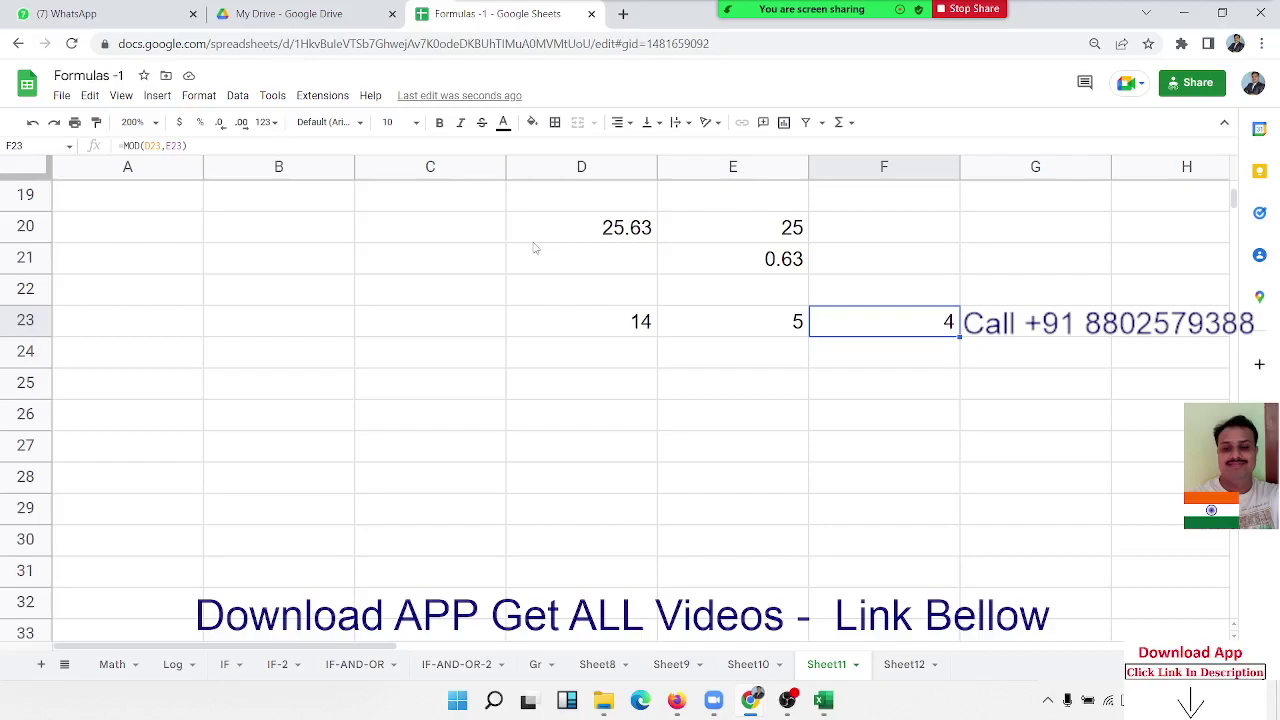
key("Left")
key("Left")
key("Left")
key("Right")
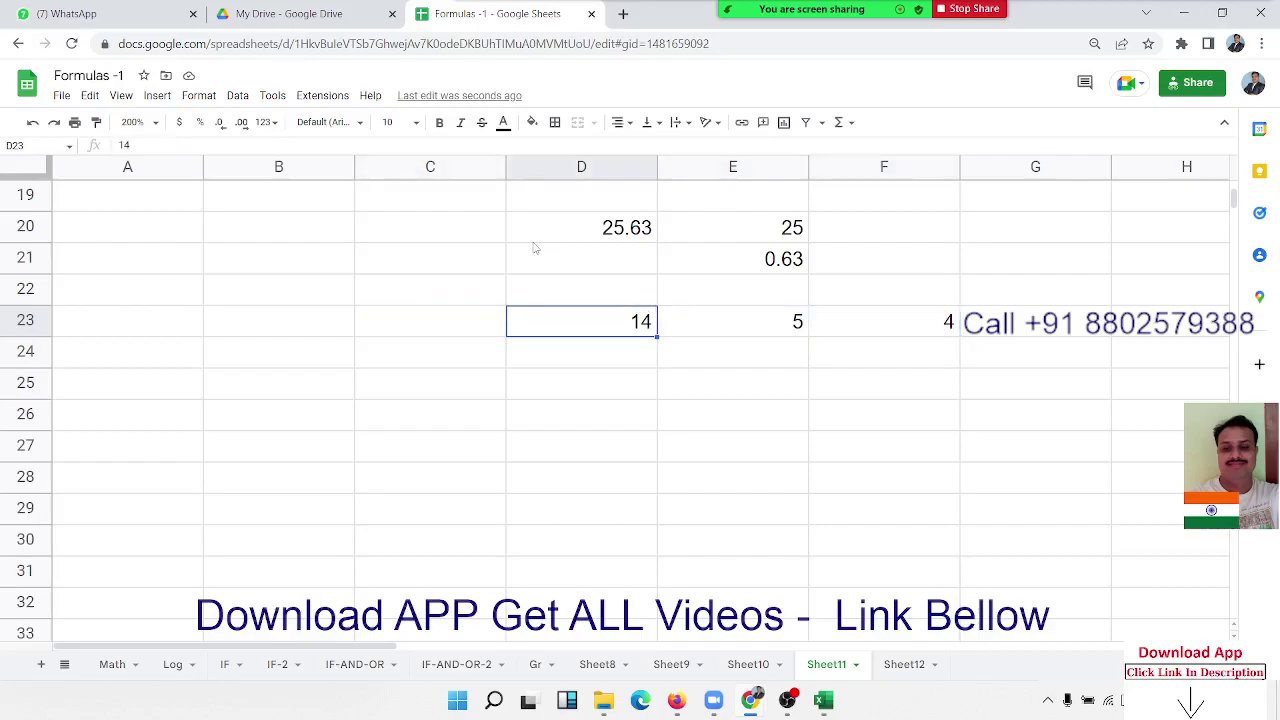
key("Right")
key("Down")
key("Down")
key("Left")
Put 25.63 in D25 and =MOD(D25,1) in E25, returning 0.63.
type("25.")
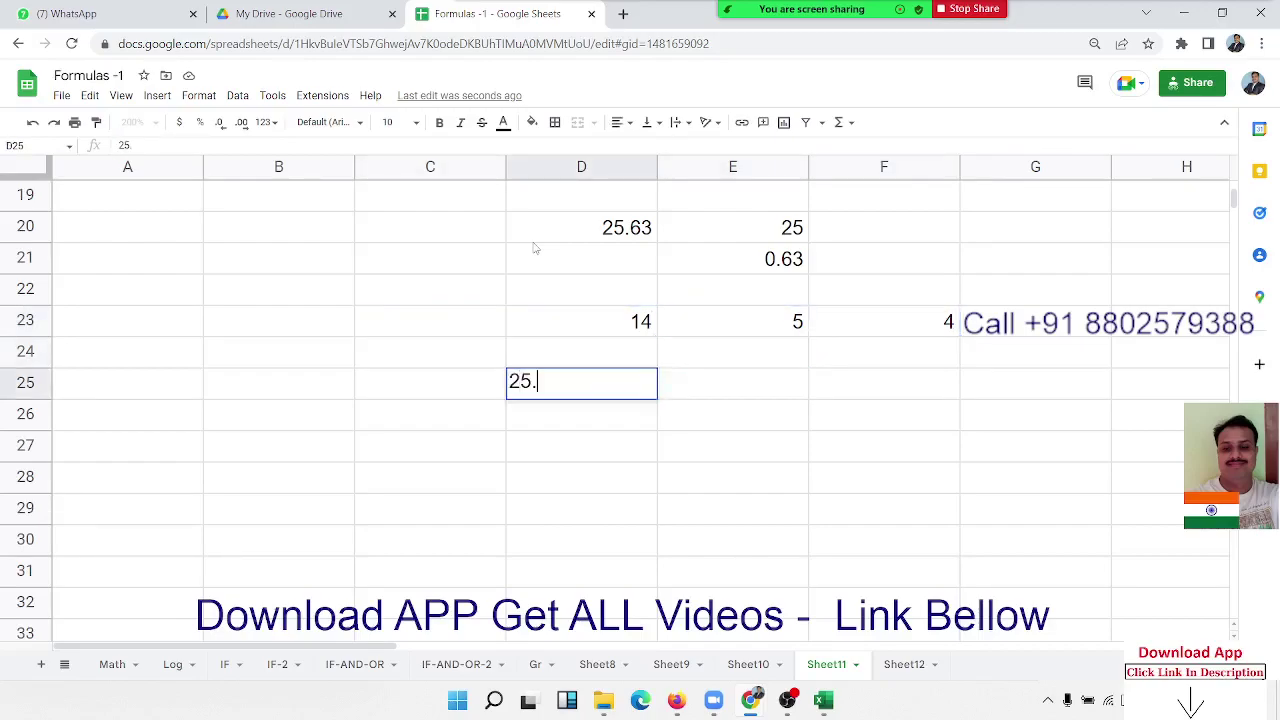
type("63")
key("Tab")
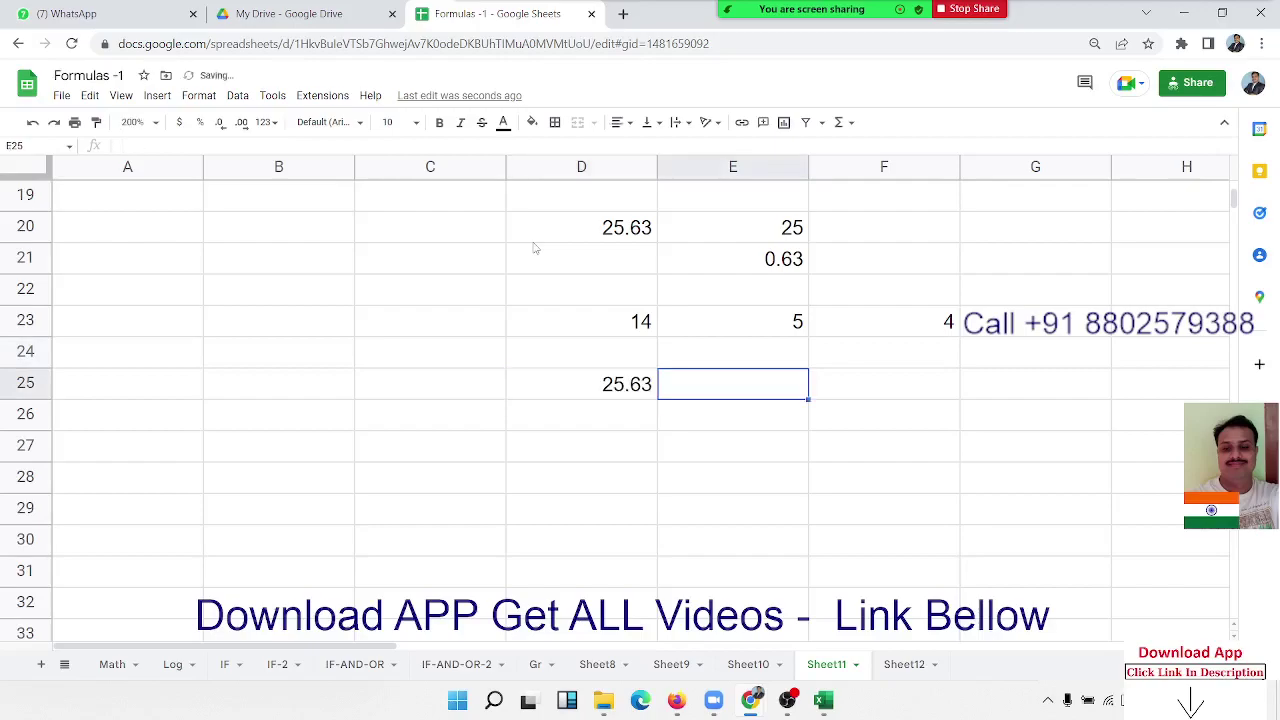
type("=mo")
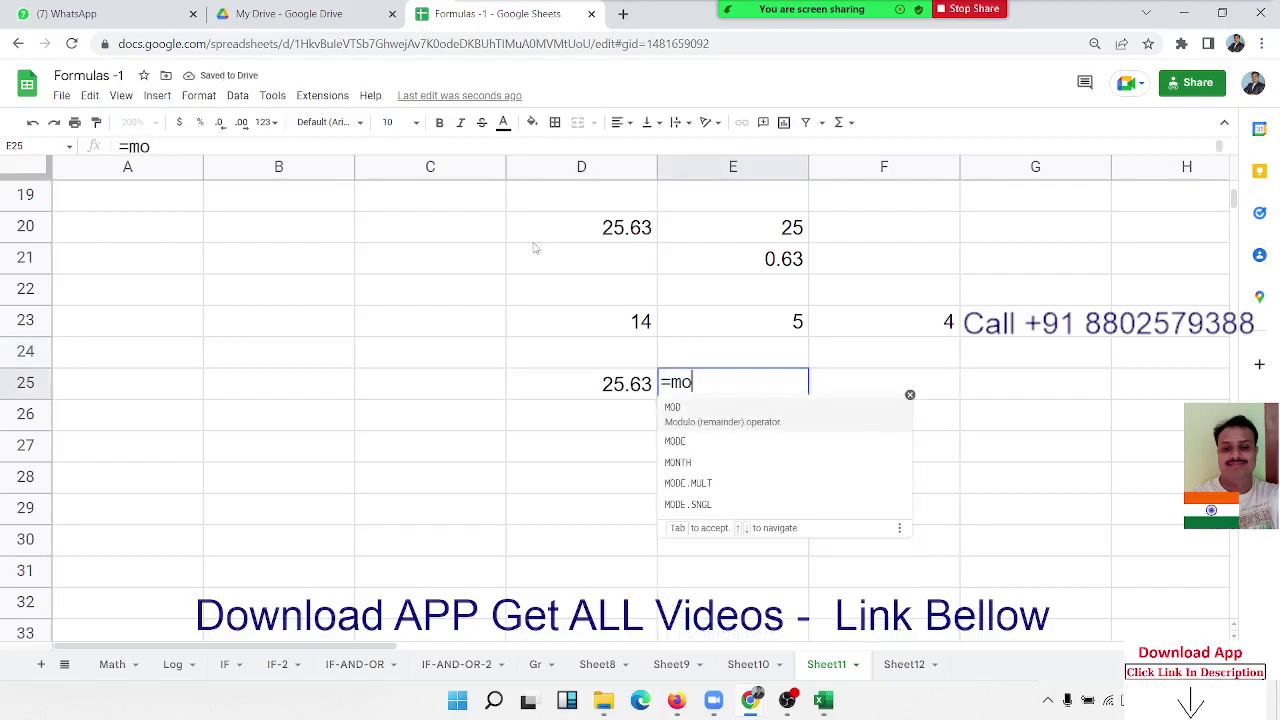
type("d(")
key("Left")
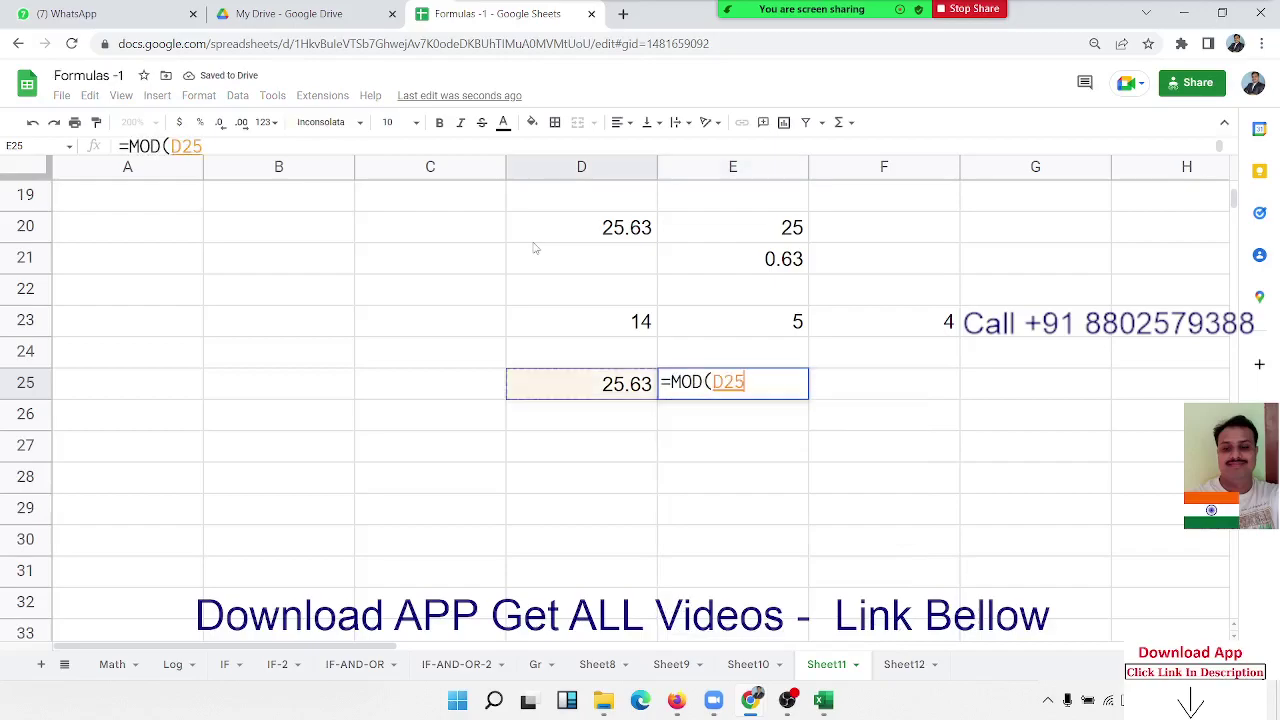
type(",1")
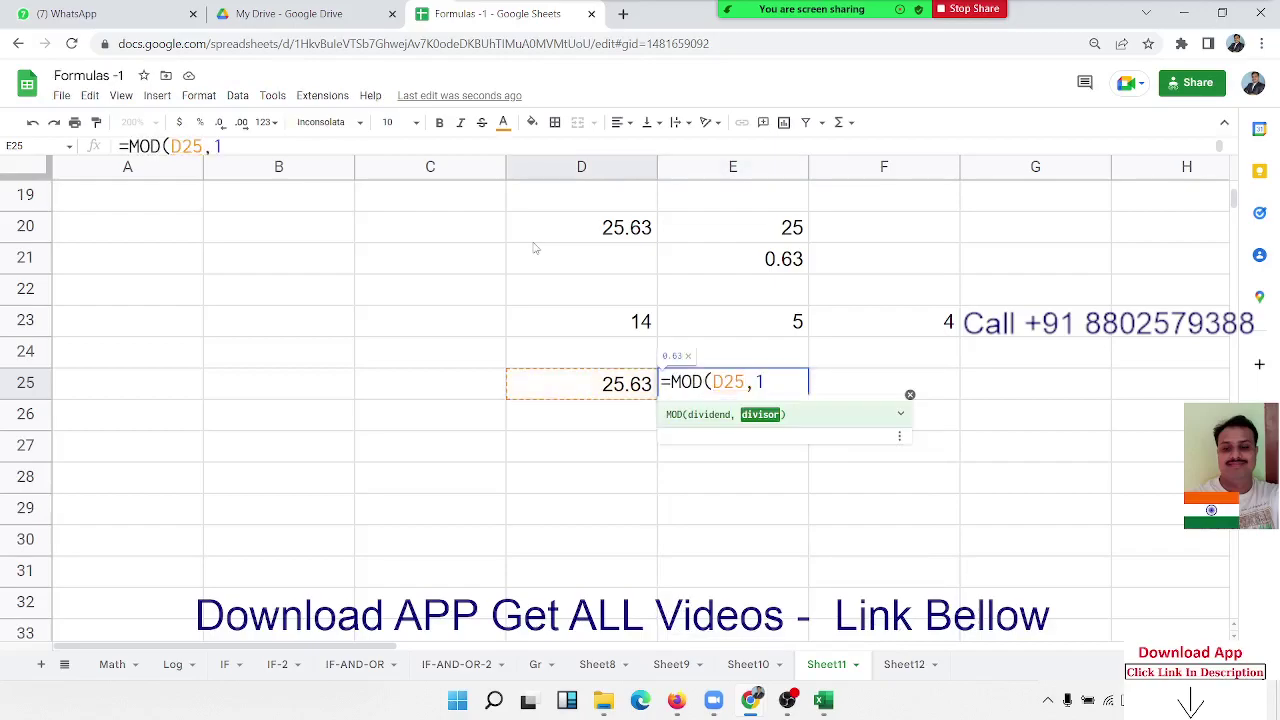
type(")")
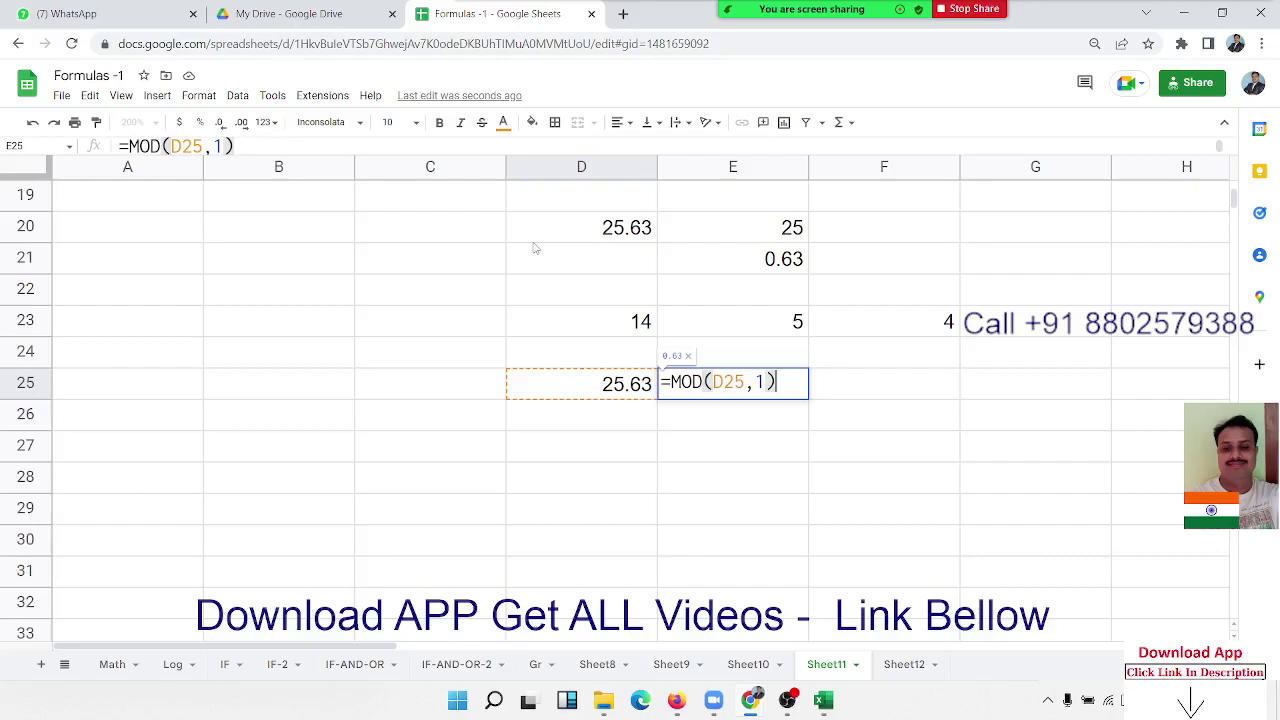
key("Return")
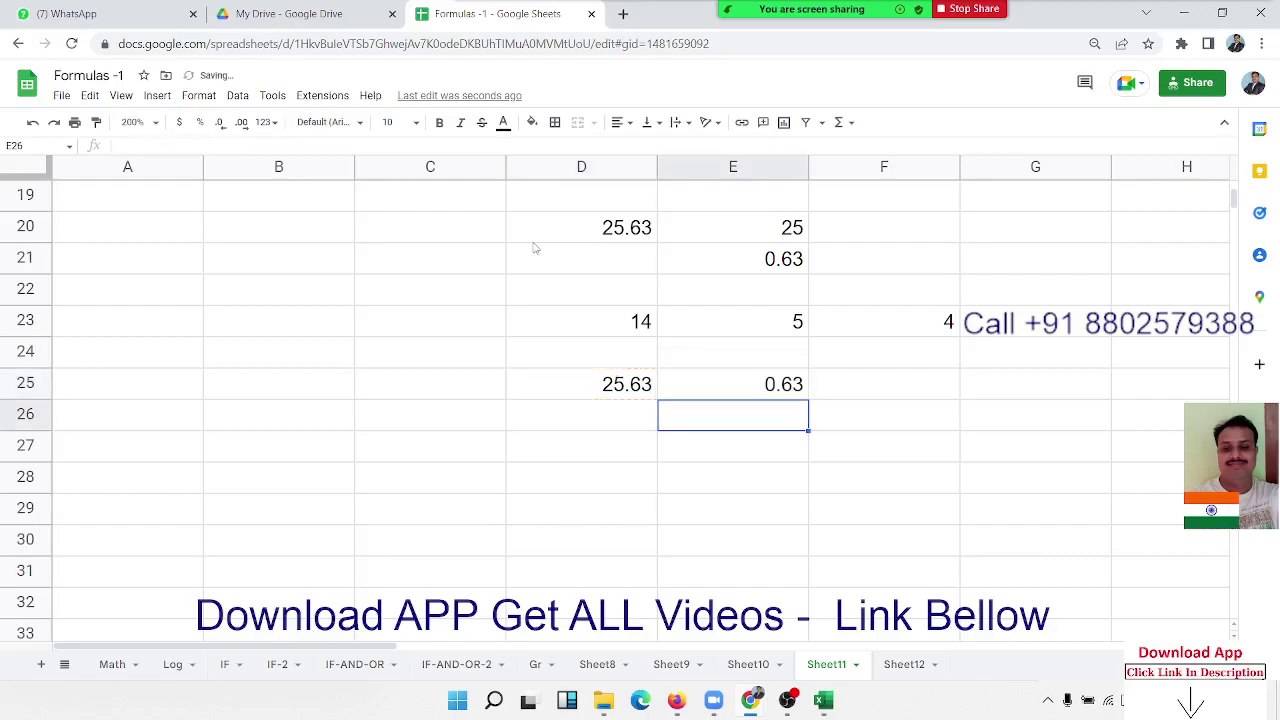
key("Up")
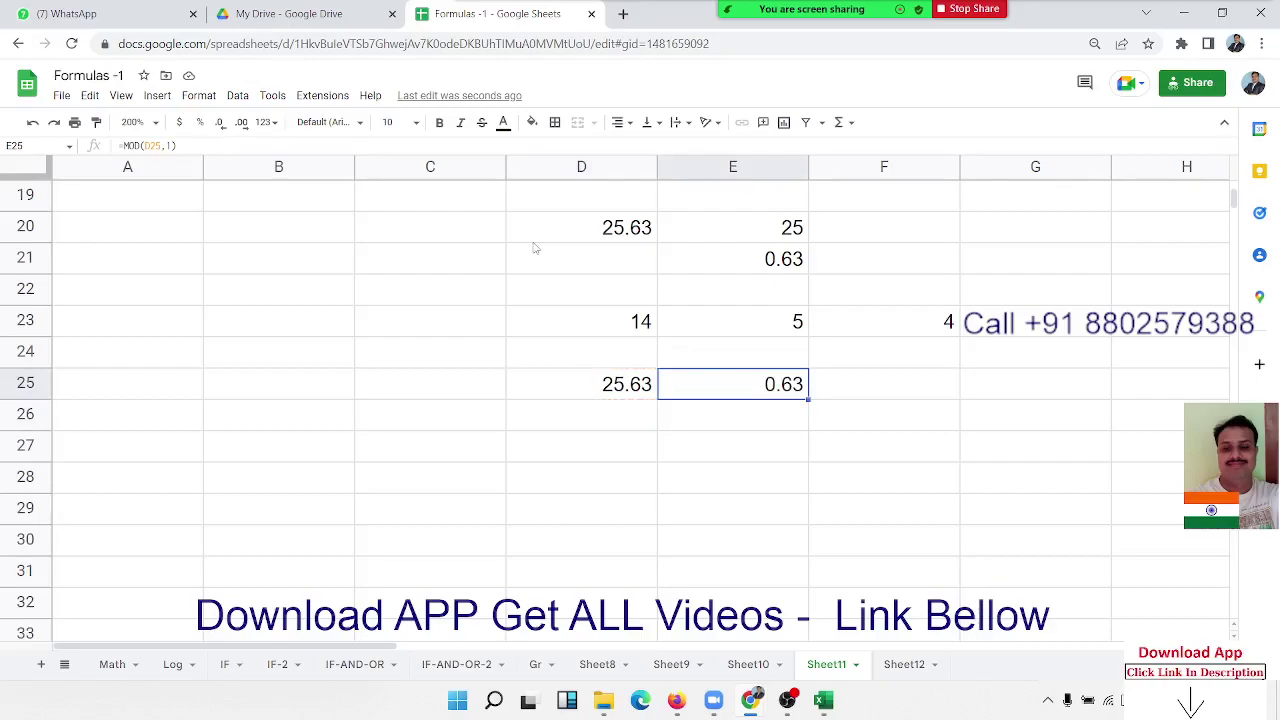
key("Down")
key("Up")
key("Up")
key("Up")
key("Up")
key("Up")
key("Up")
key("Up")
key("Up")
key("Up")
key("Up")
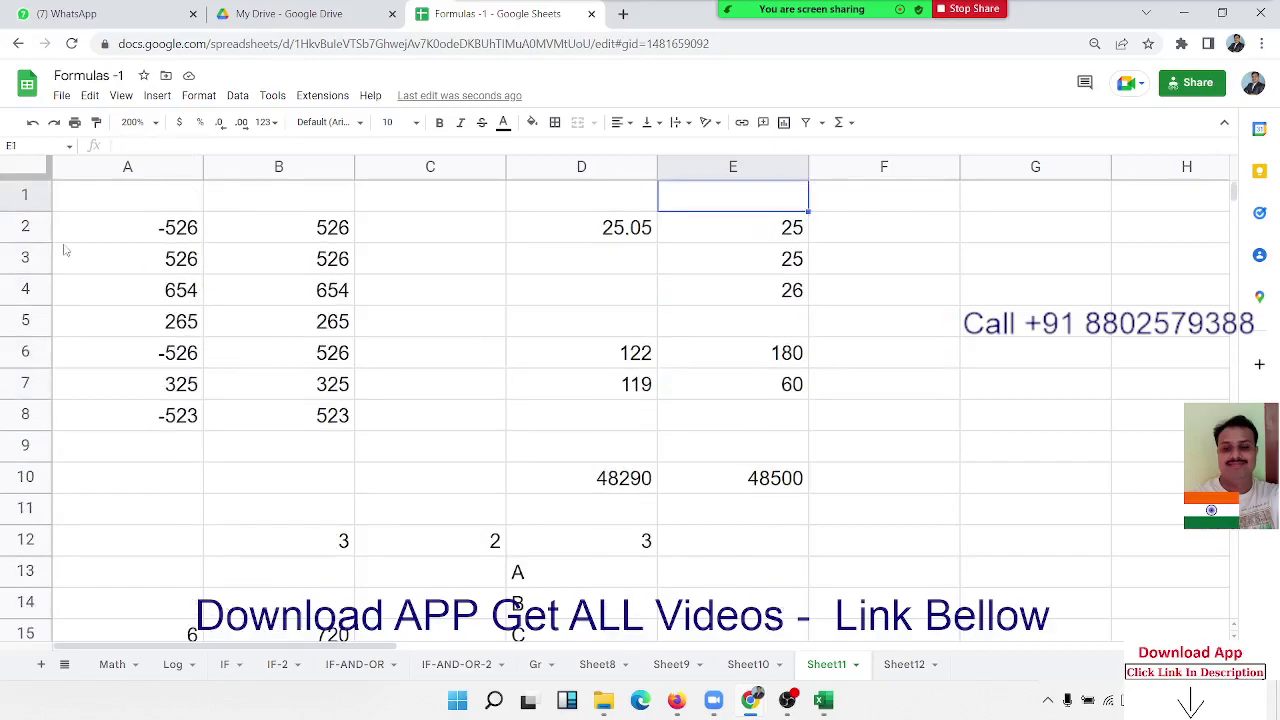
In WhatsApp Web, view the Premium share trading group chat, then return to the earlier chat.
left_click(55, 20)
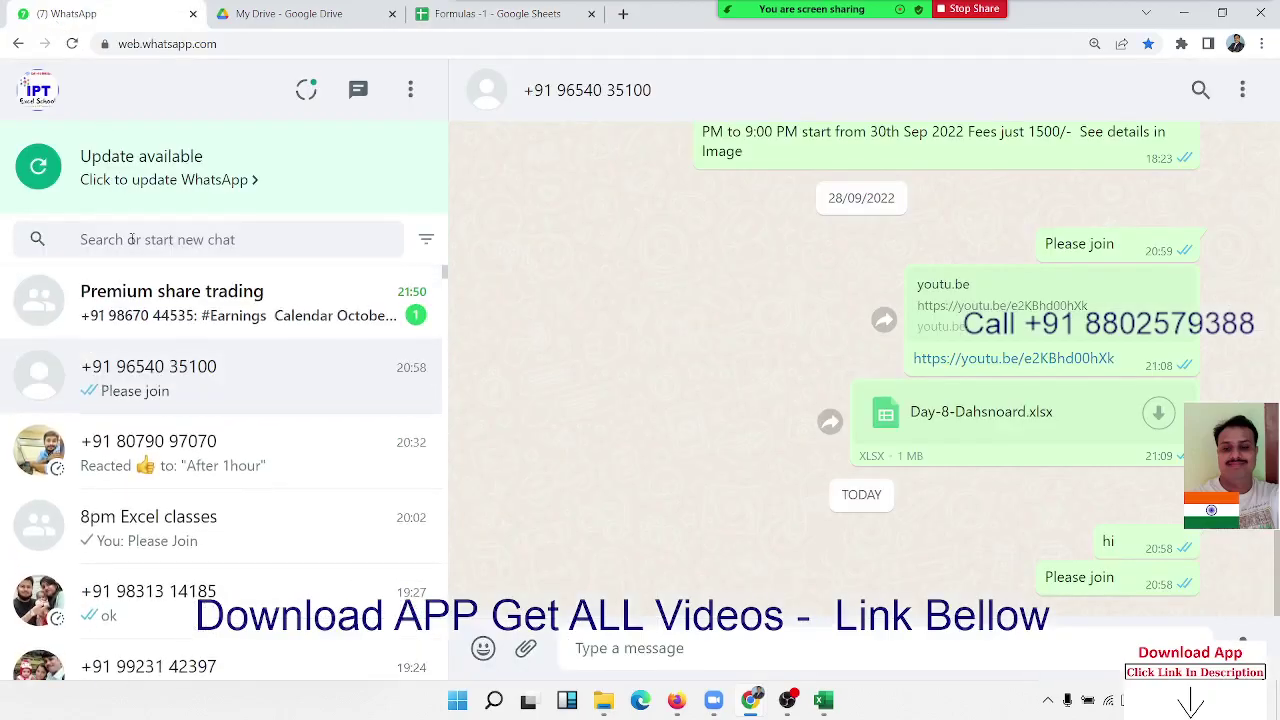
left_click(154, 312)
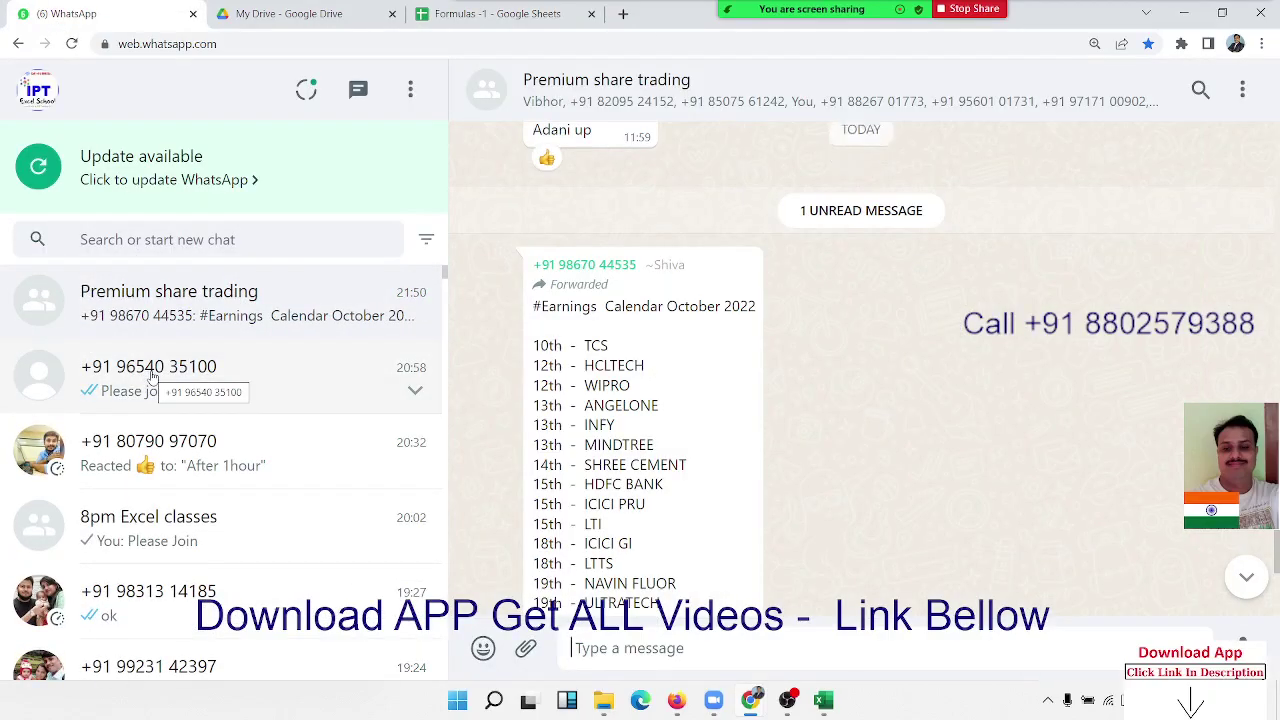
left_click(152, 375)
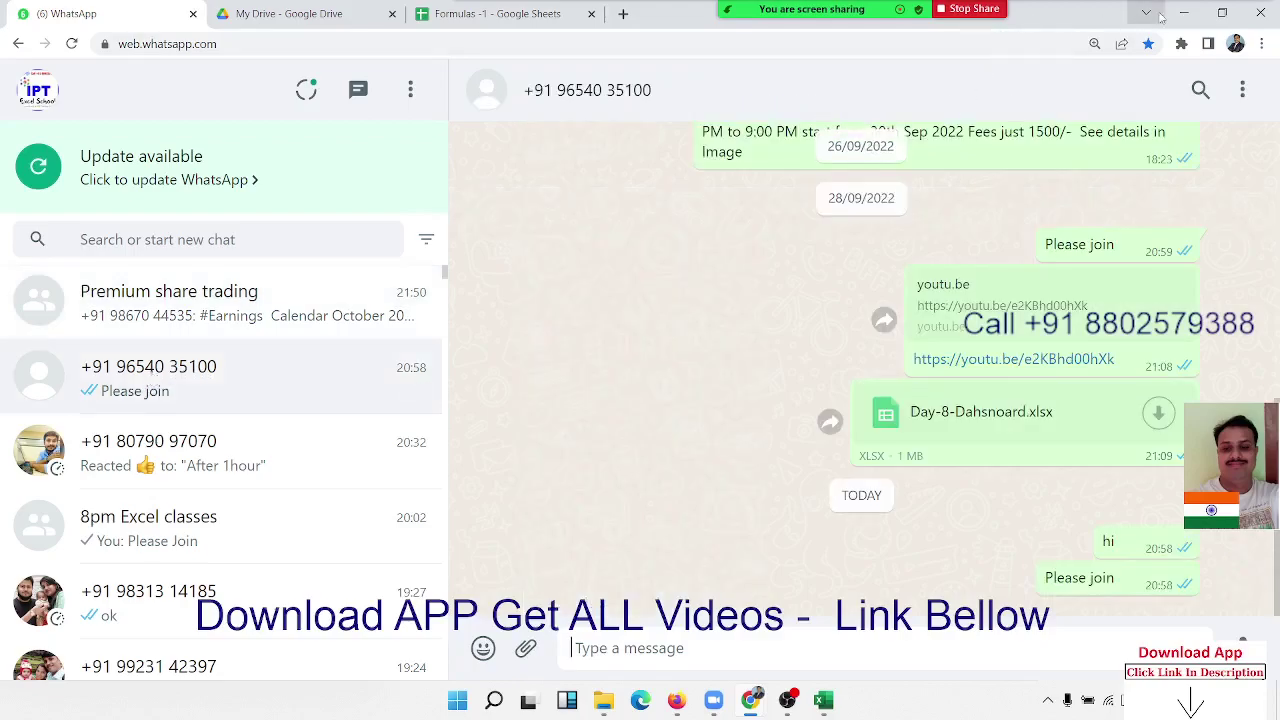
Minimise Chrome and choose to end the Zoom meeting from More options.
left_click(1184, 13)
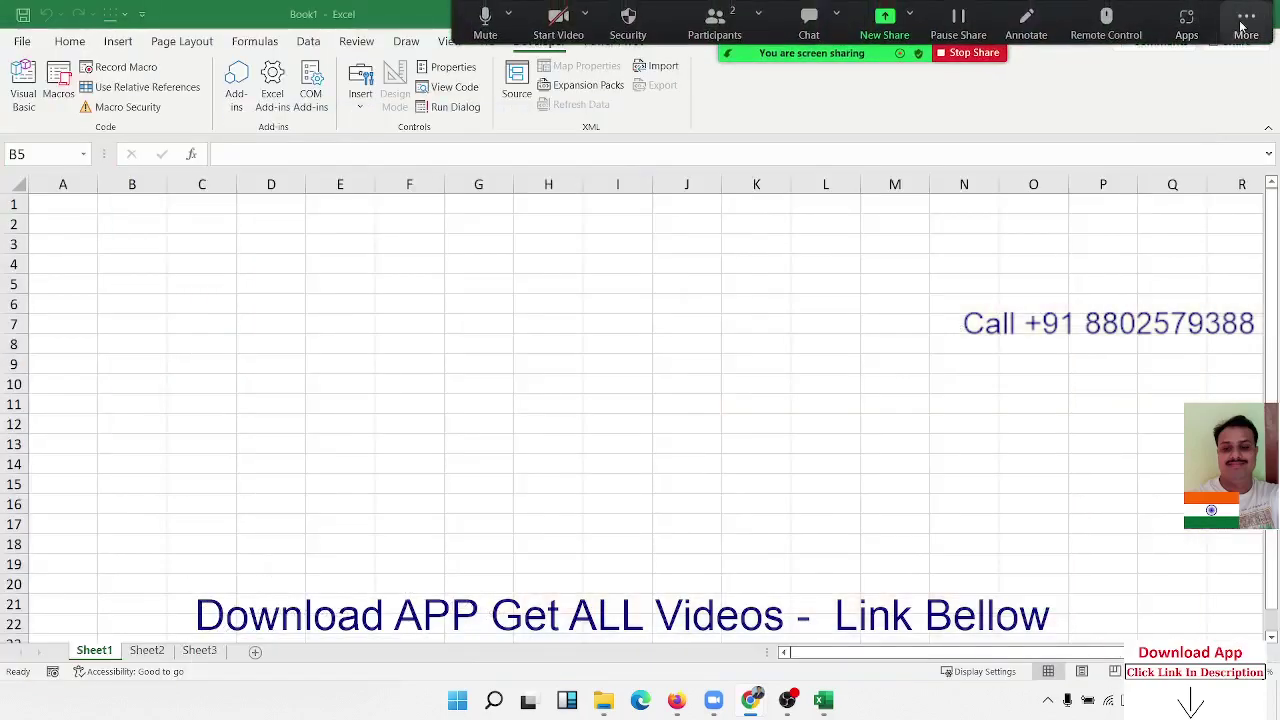
left_click(1246, 18)
left_click(1098, 279)
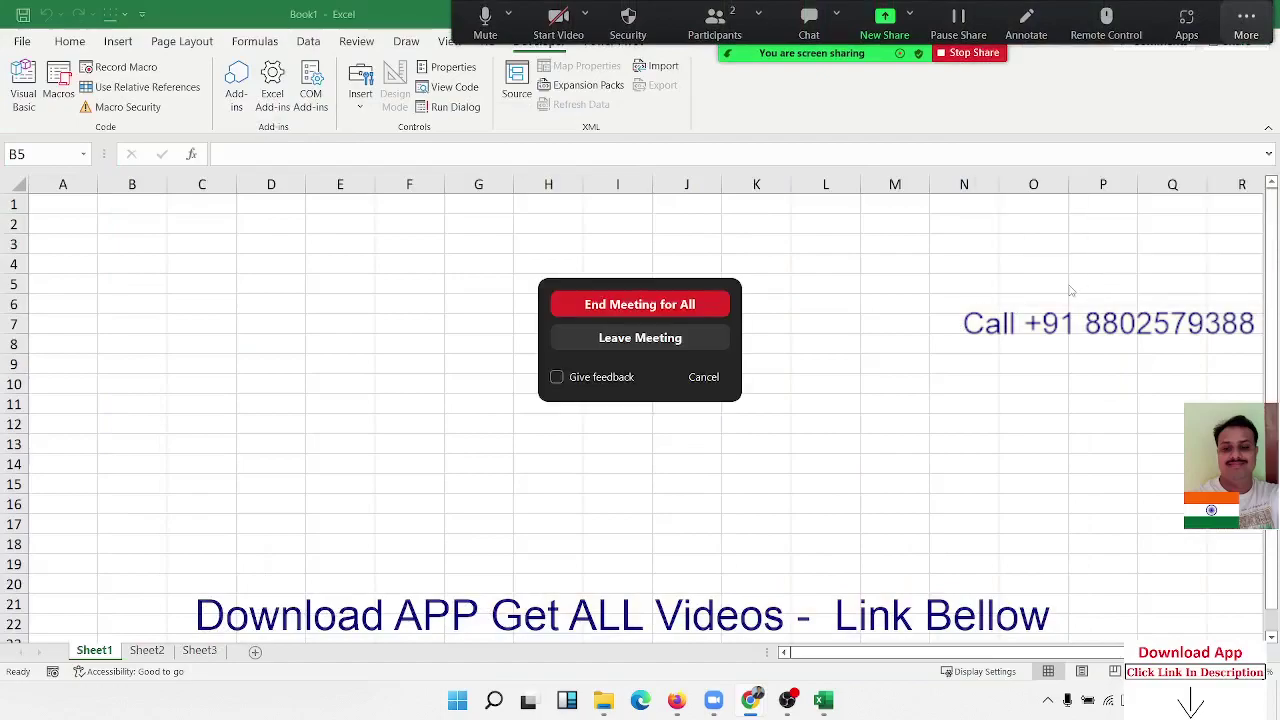